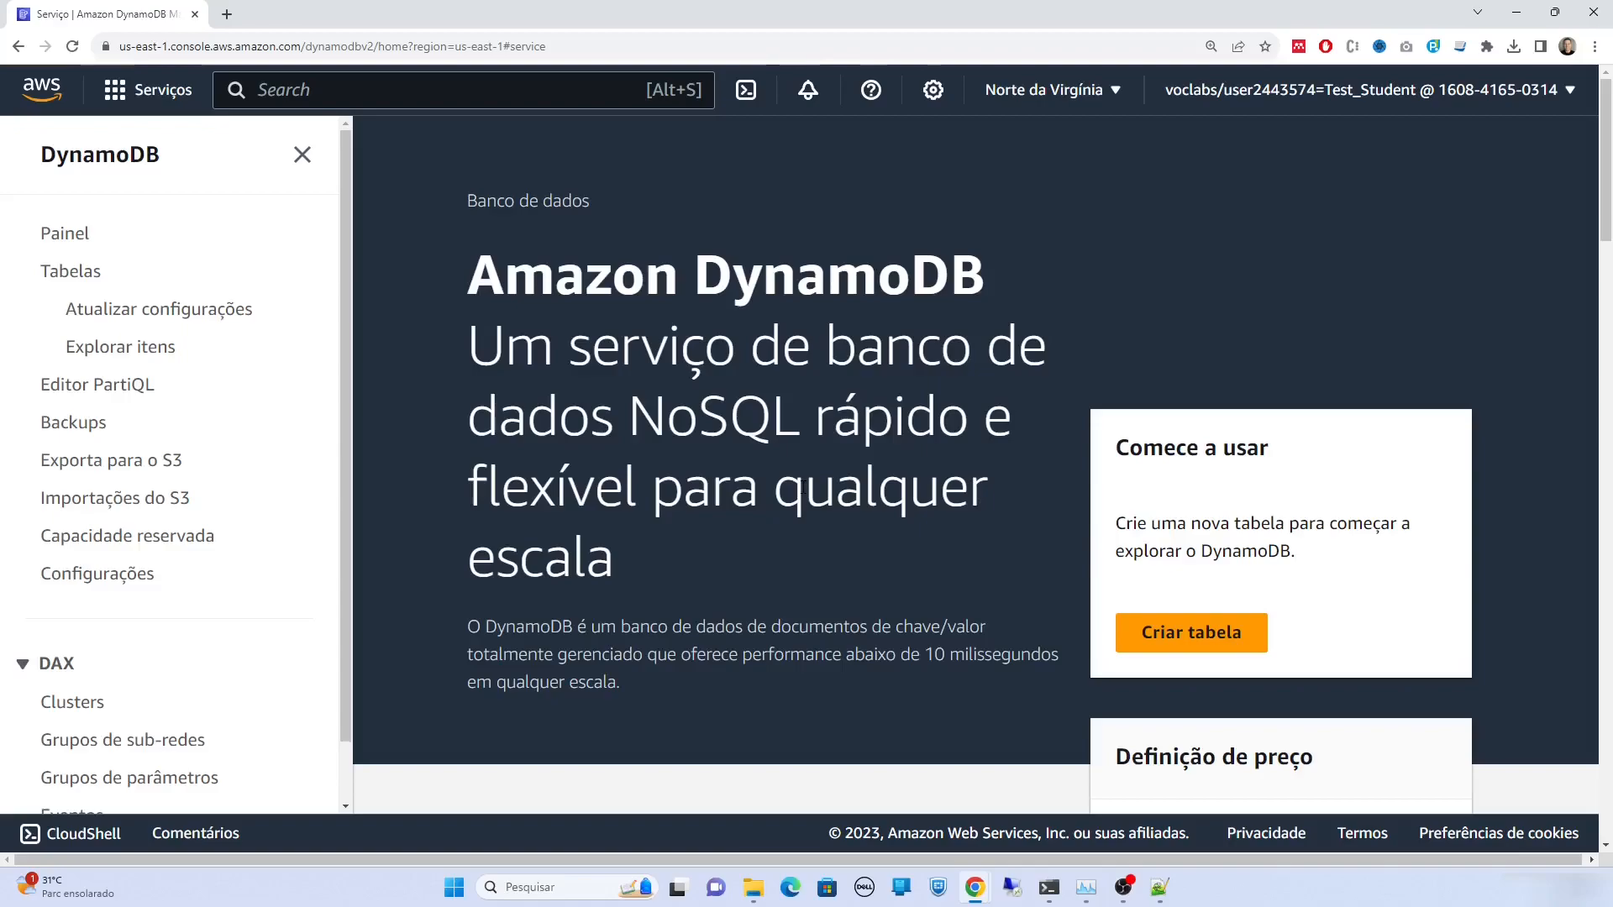
# Enter clientes as the new DynamoDB table name and cpf as its partition key
pyautogui.click(1167, 640)
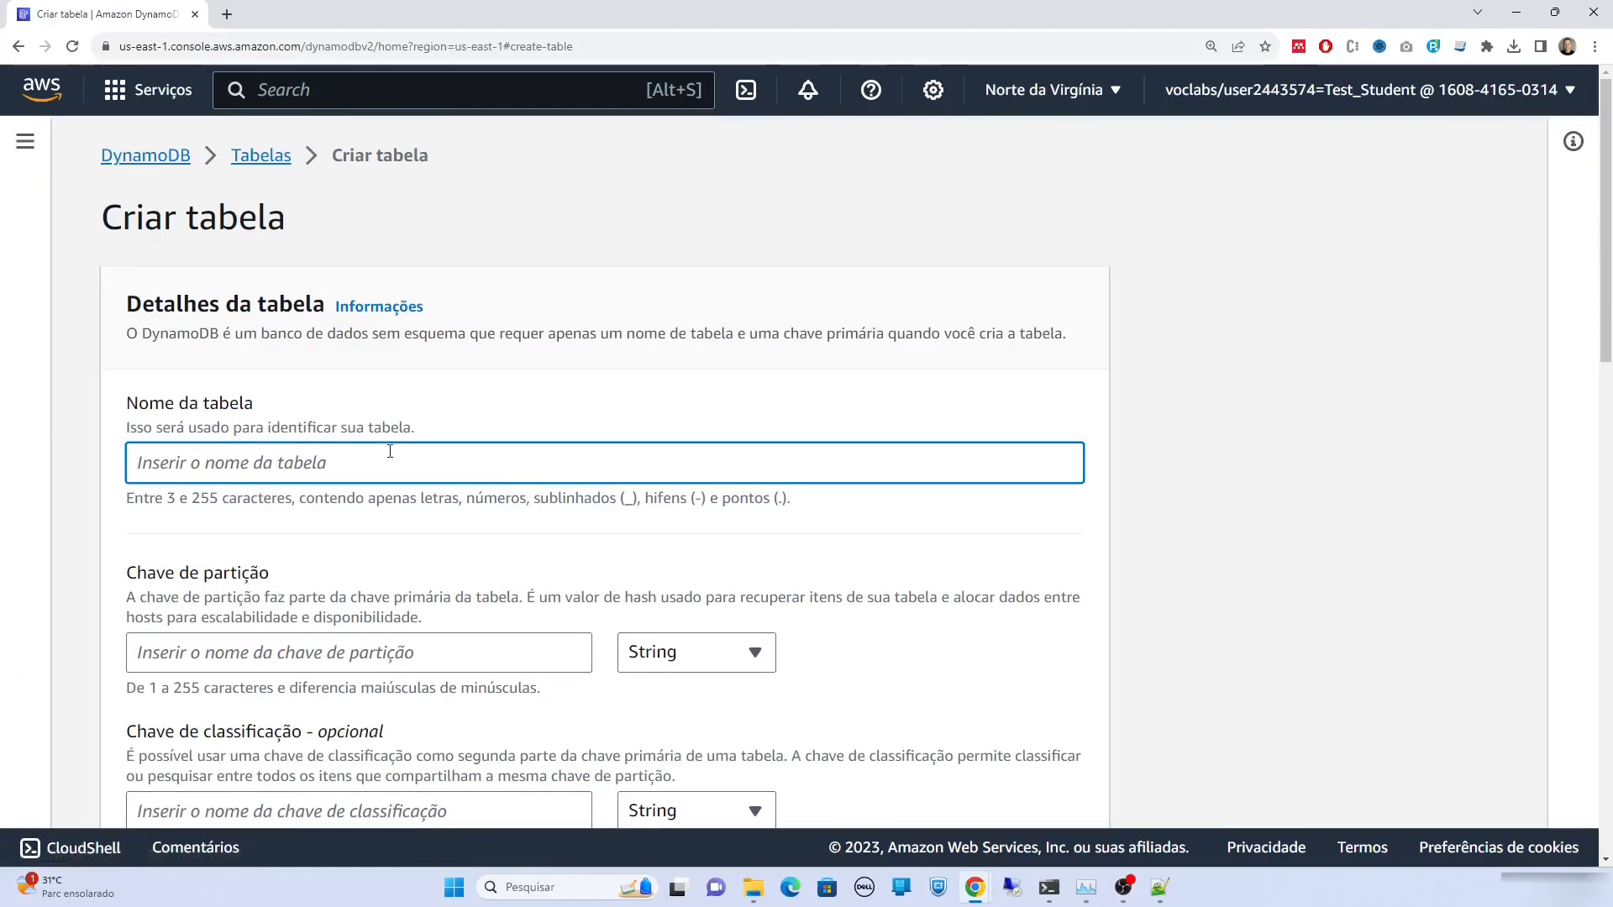
pyautogui.write('cliente')
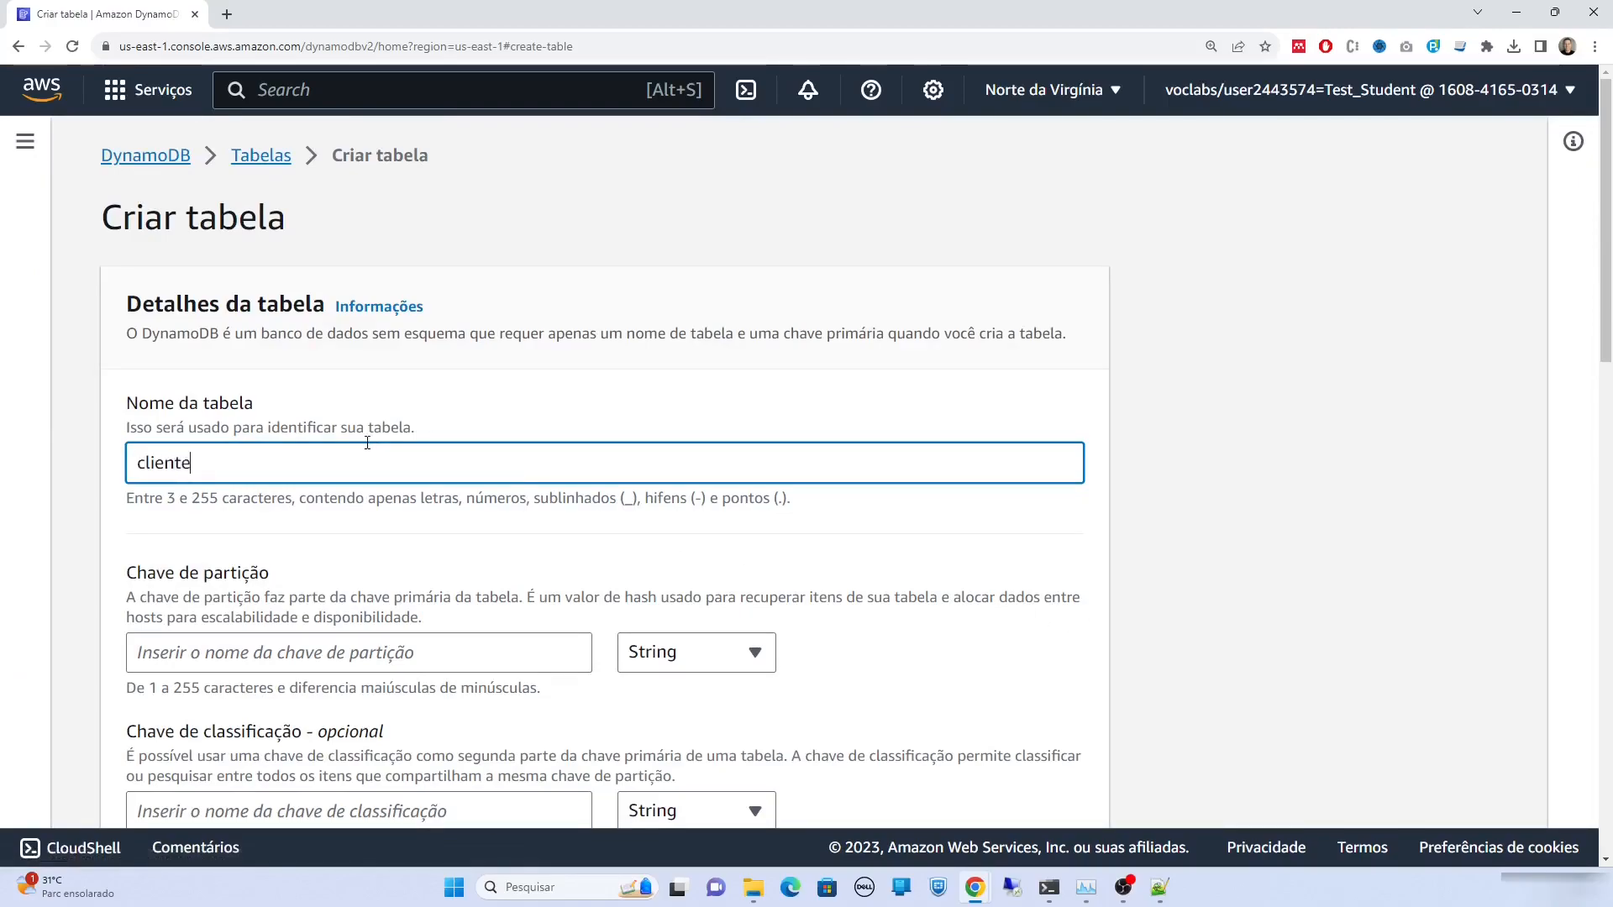
pyautogui.write('s')
pyautogui.scroll(-3, 367, 443)
pyautogui.click(342, 411)
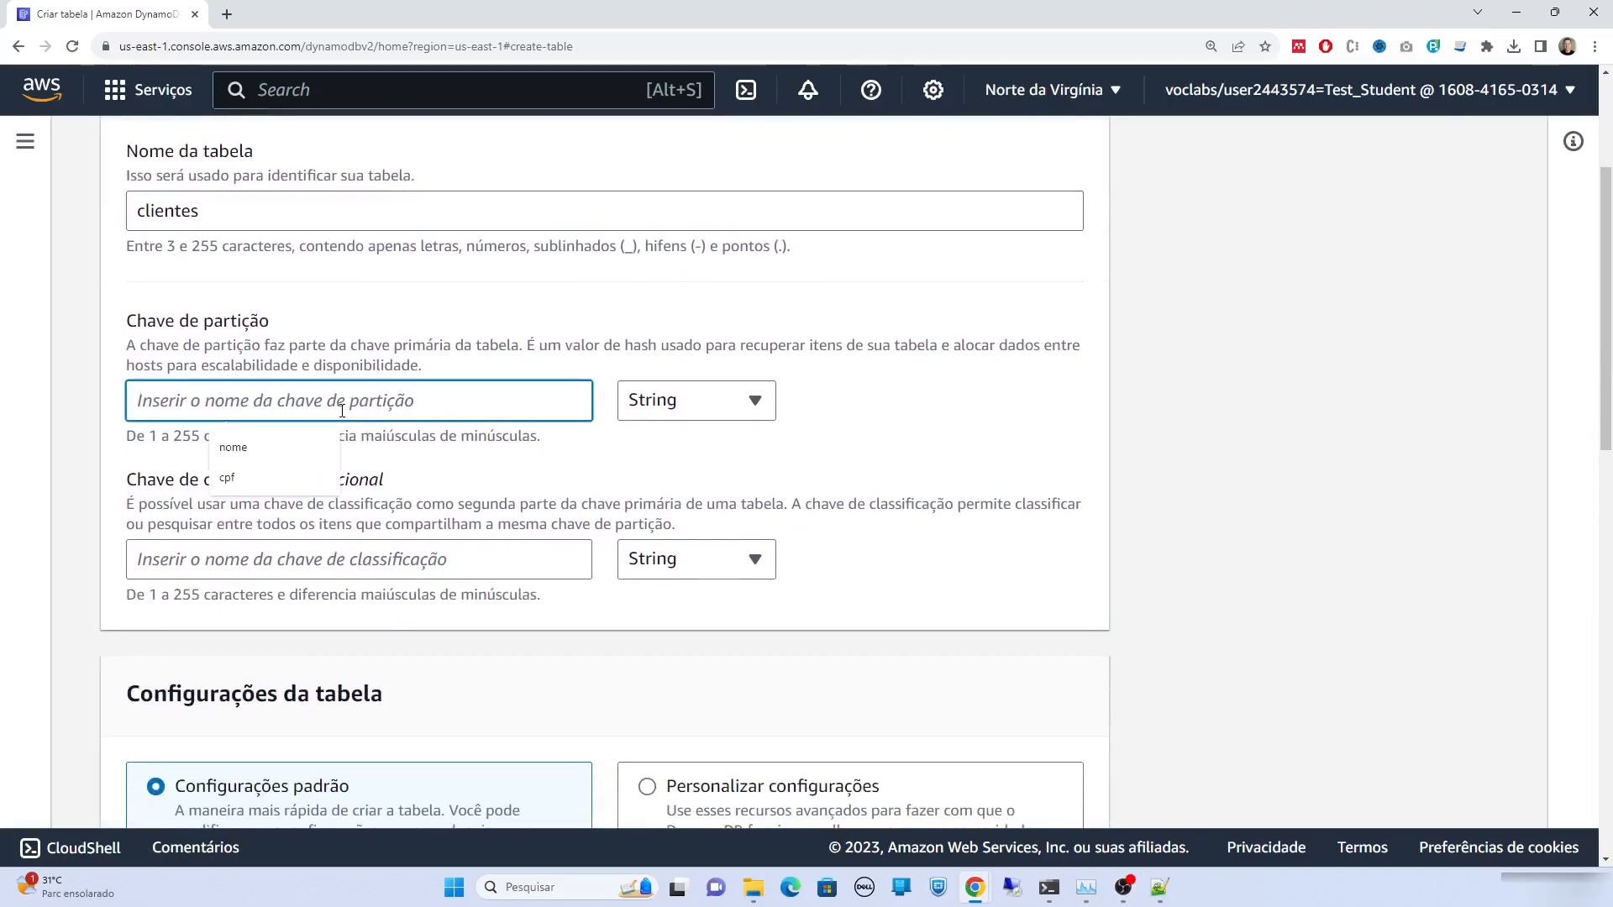
pyautogui.click(342, 411)
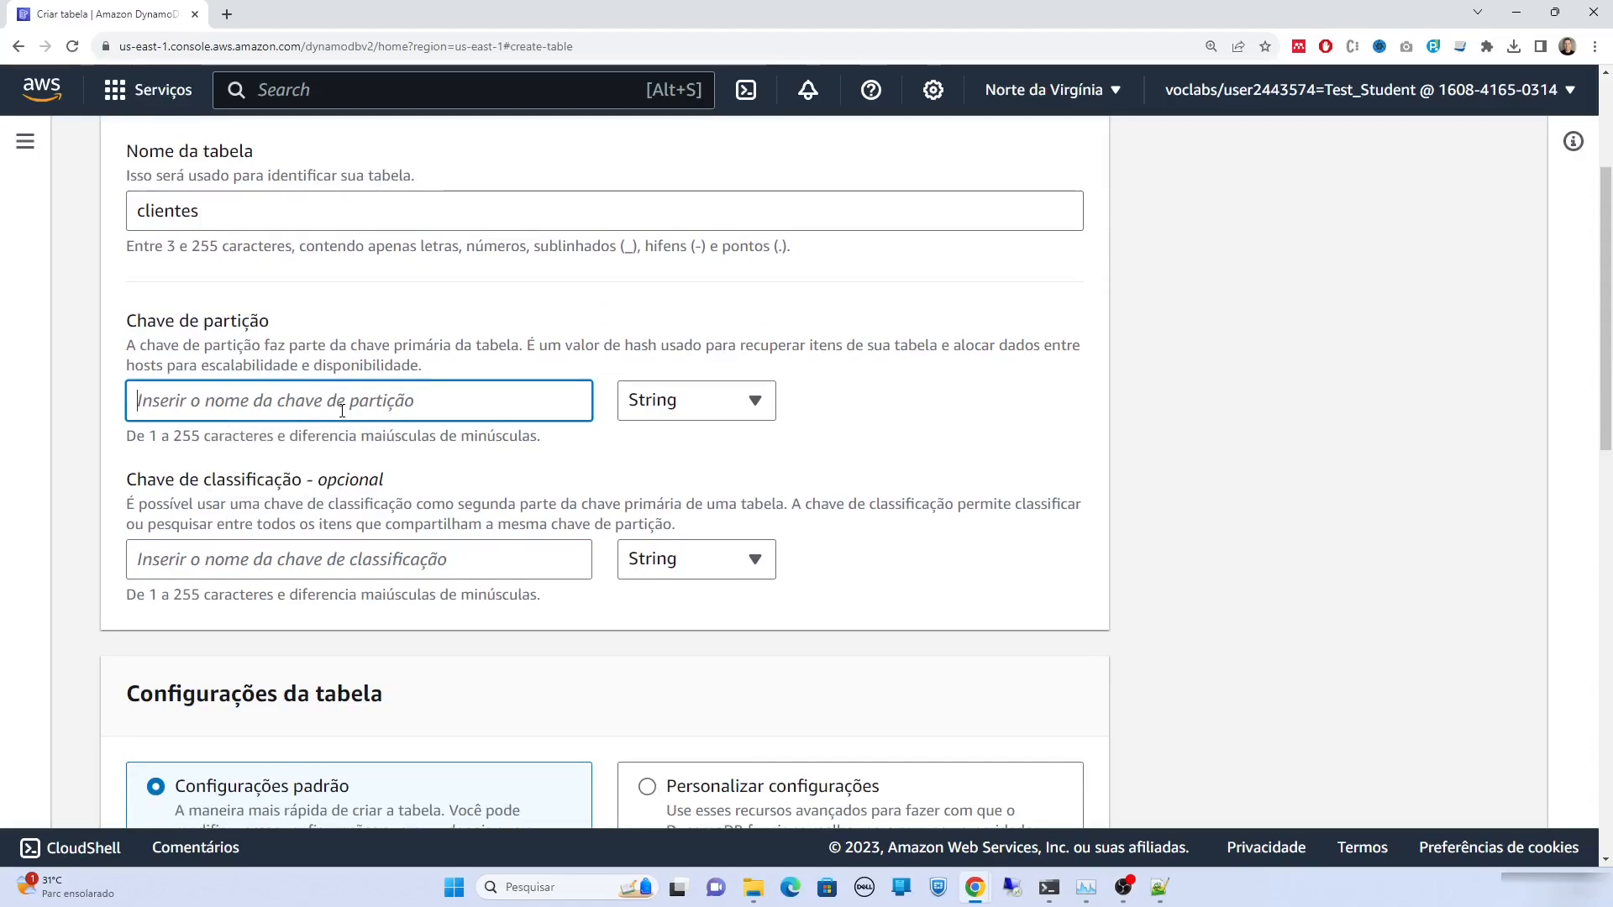
pyautogui.write('cpf')
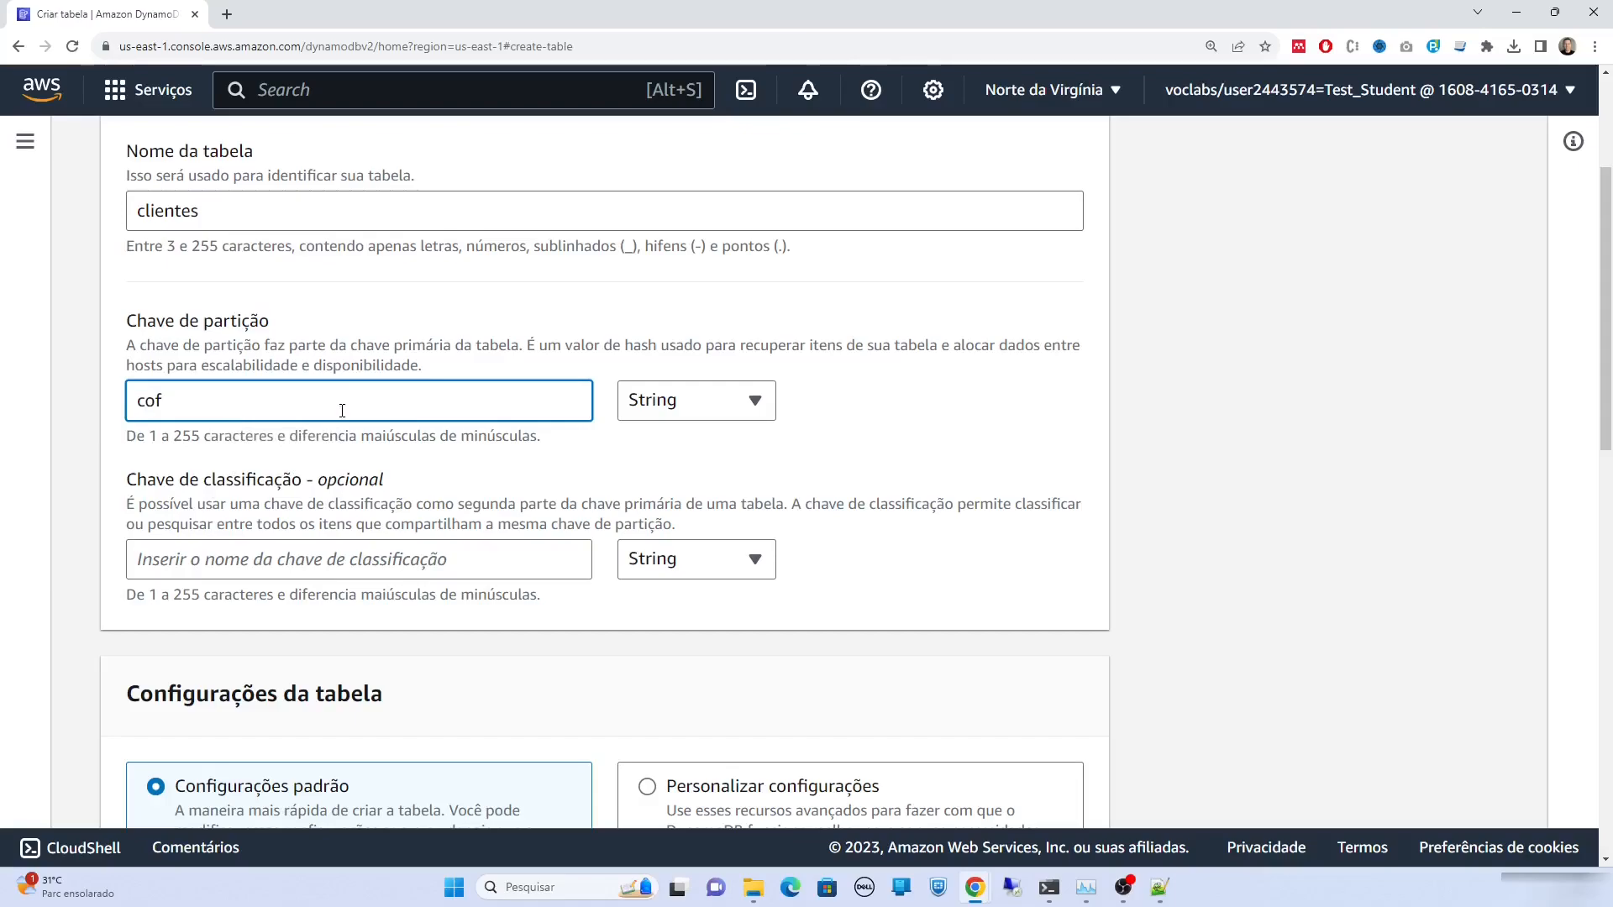
pyautogui.click(668, 453)
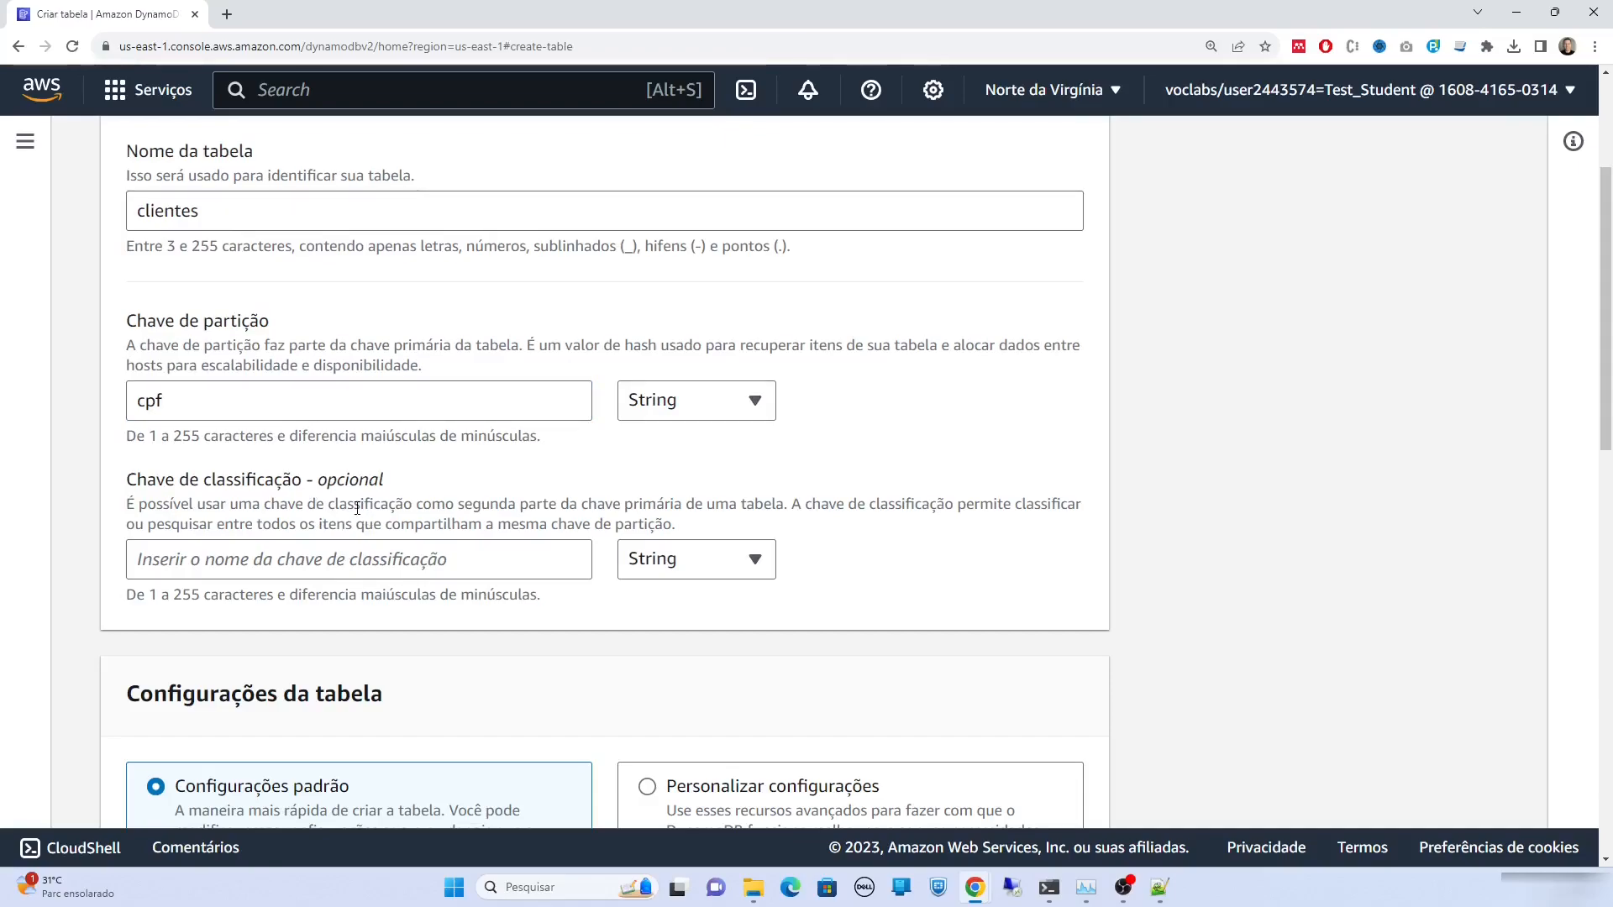
# Keep the default table settings and create the clientes table
pyautogui.doubleClick(350, 401)
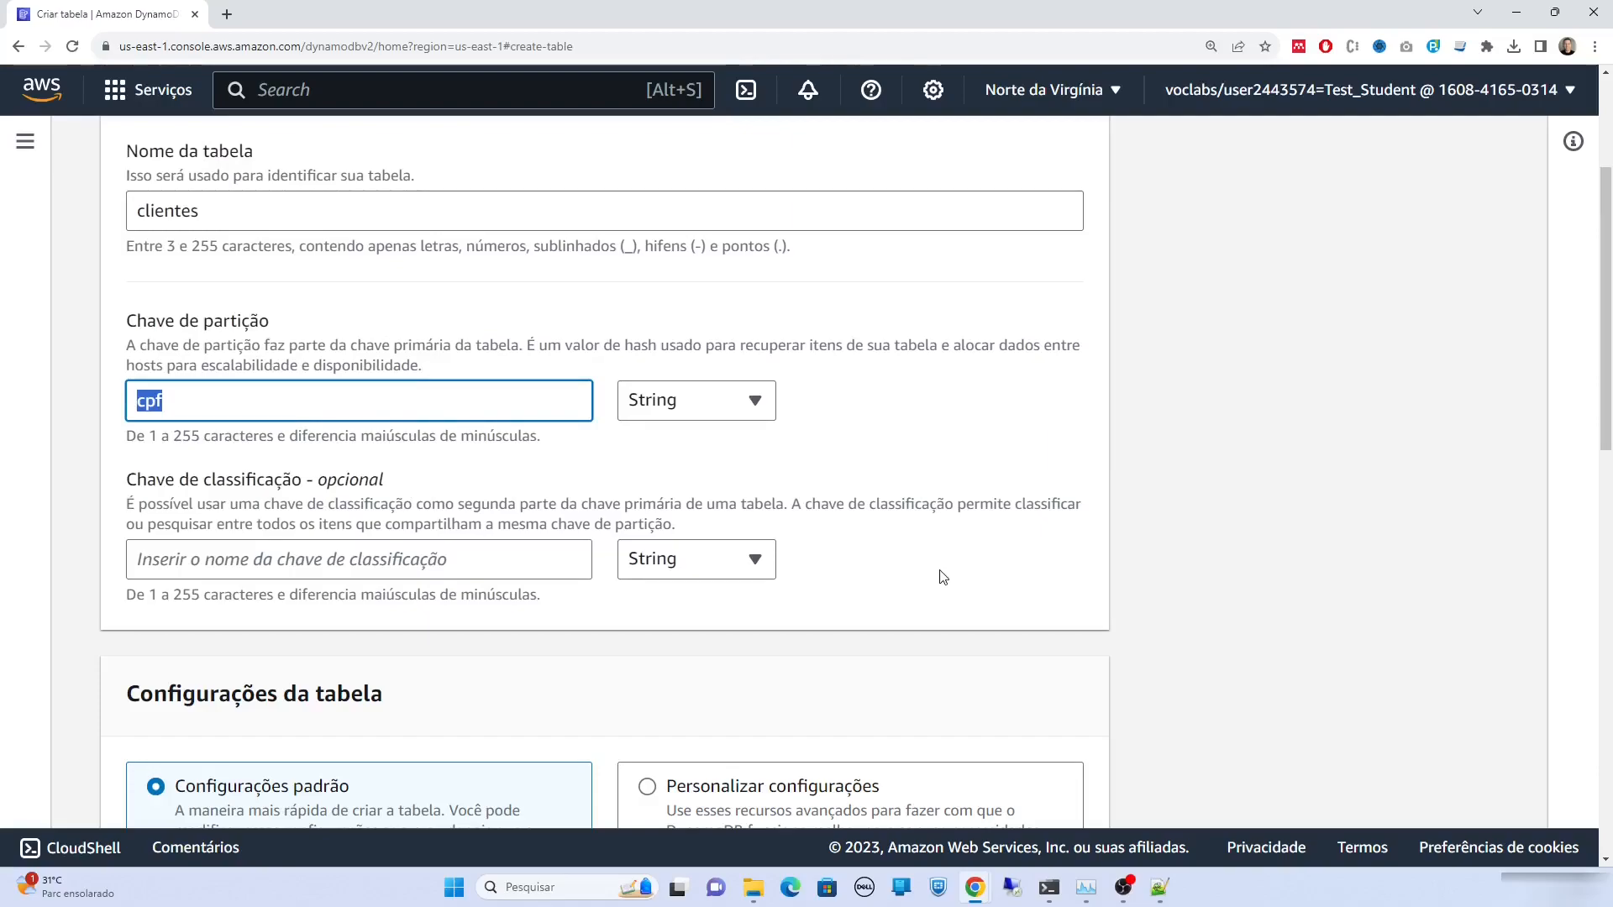
pyautogui.scroll(-4, 956, 620)
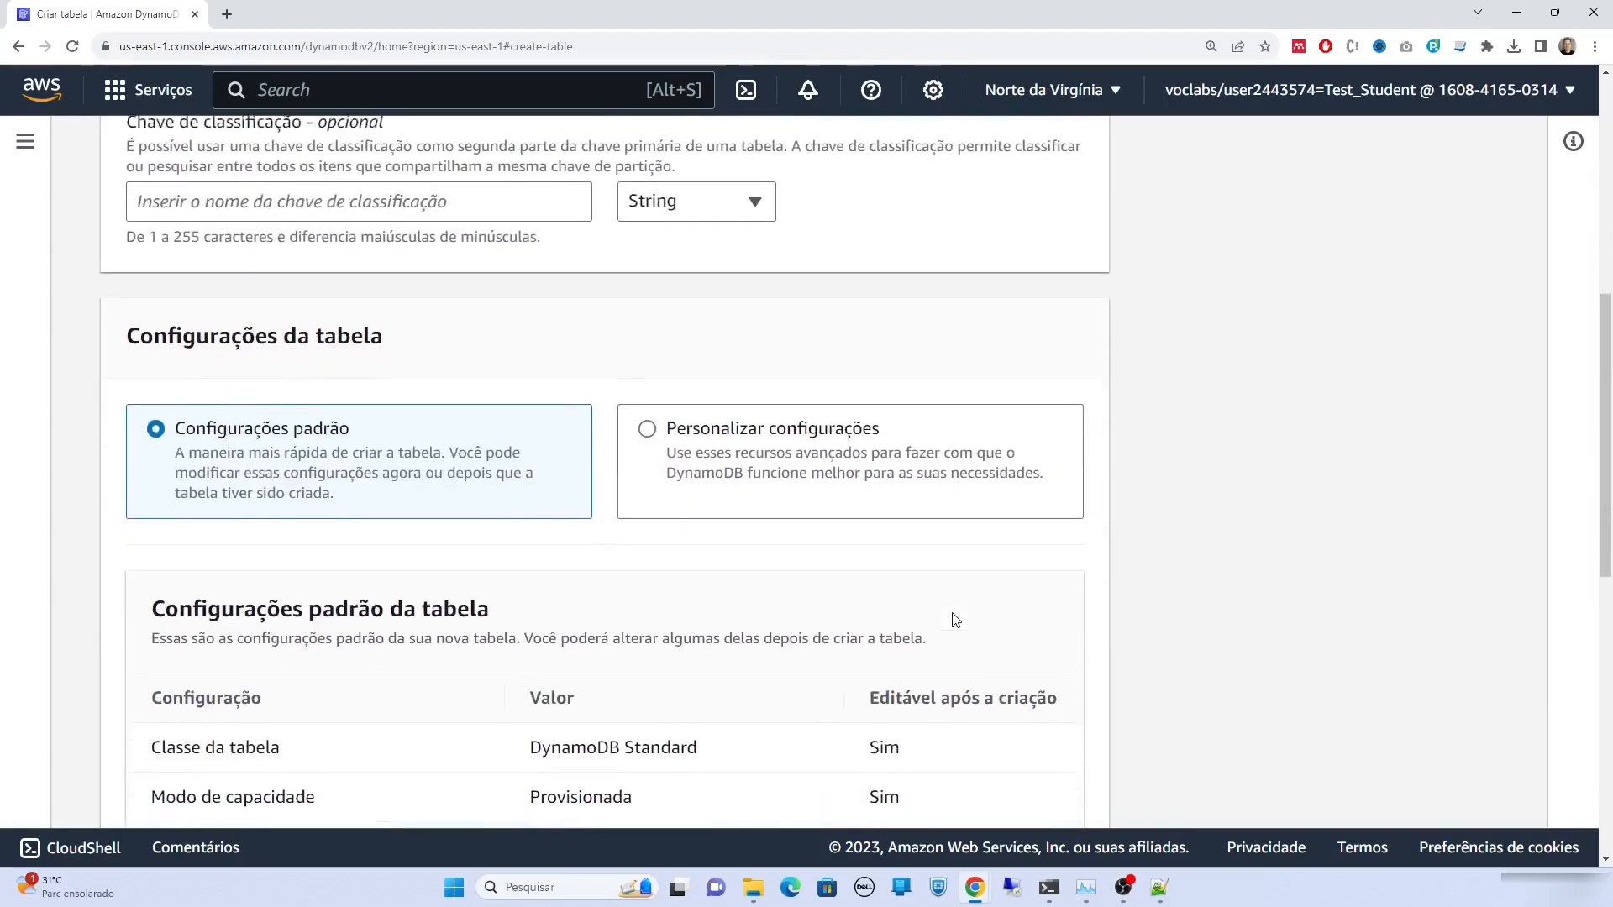
pyautogui.scroll(-9, 956, 620)
pyautogui.click(1024, 773)
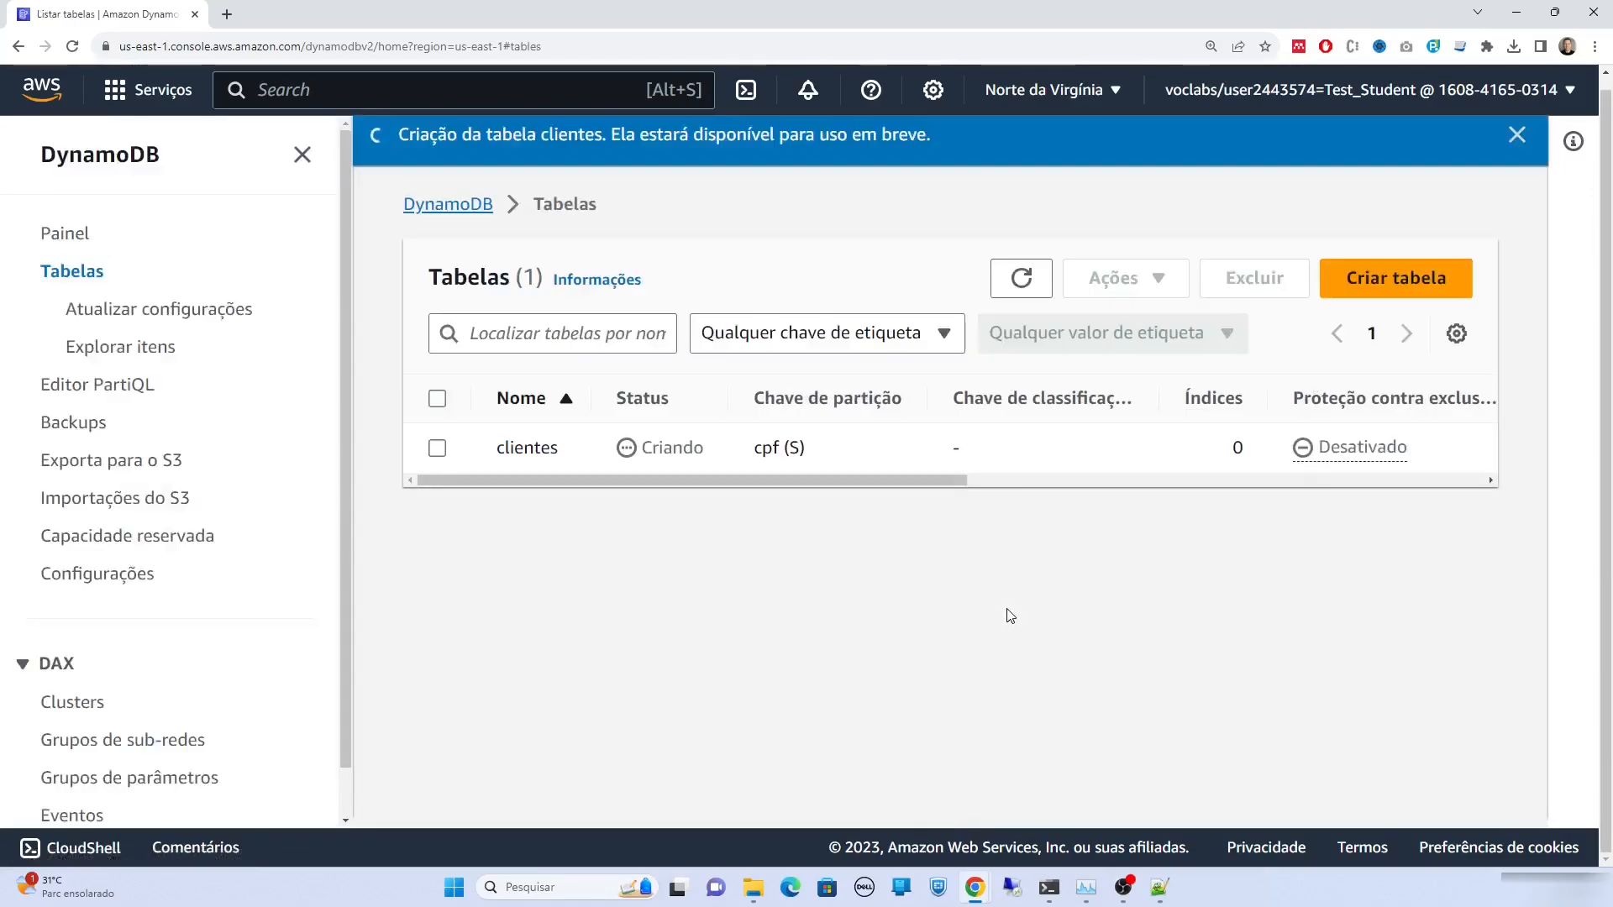
# Refresh the table list and browse the items of the clientes table
pyautogui.click(1021, 279)
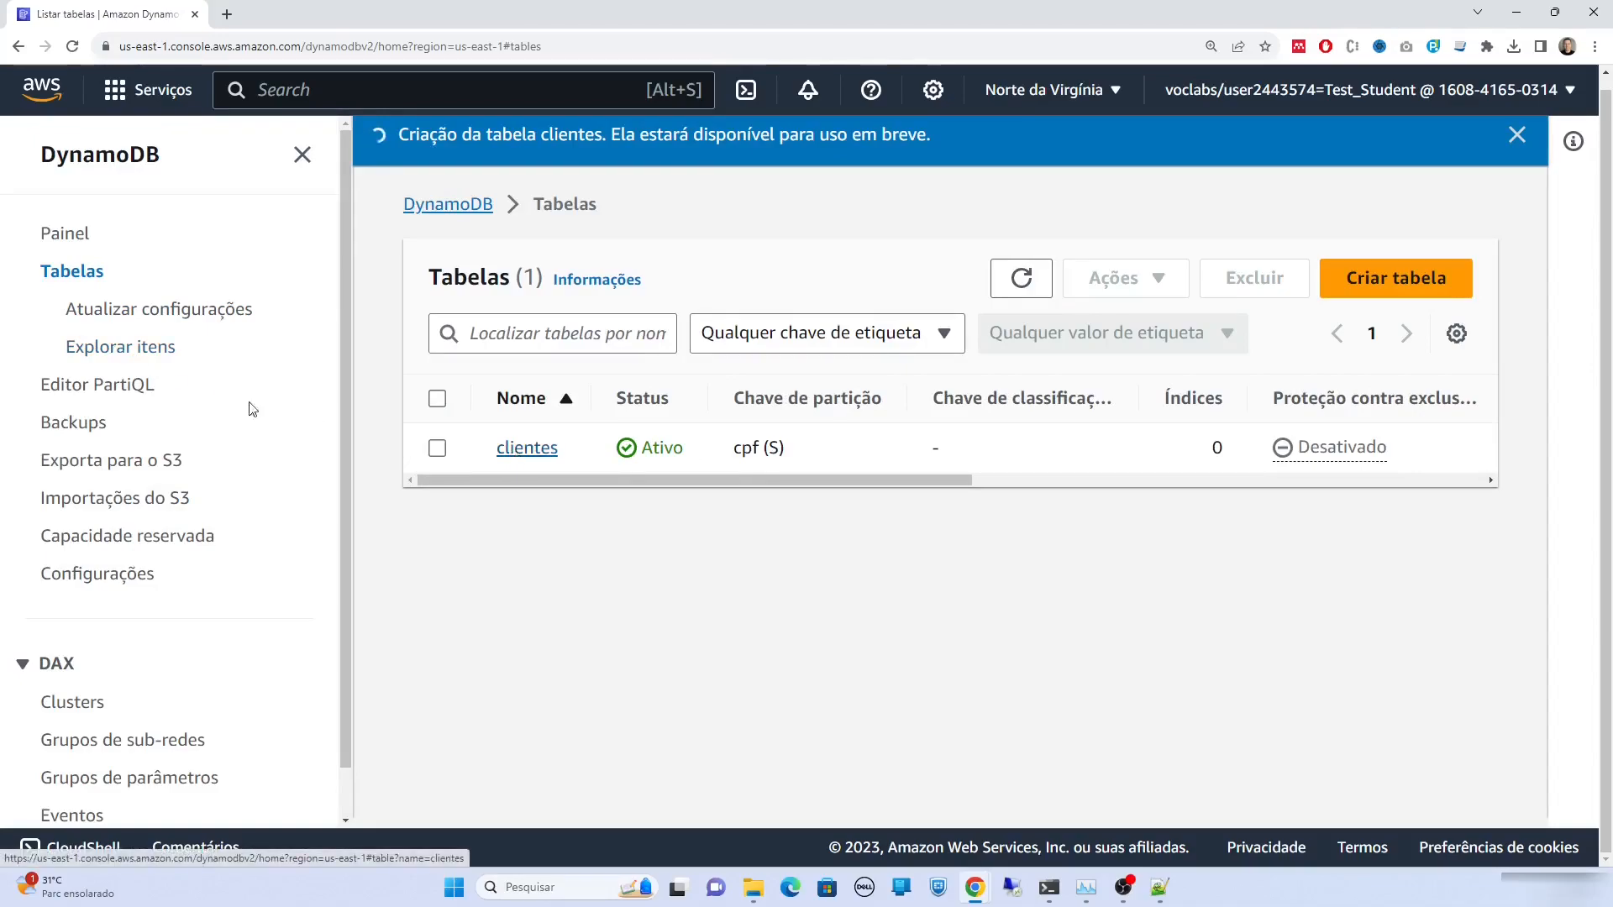
pyautogui.click(136, 348)
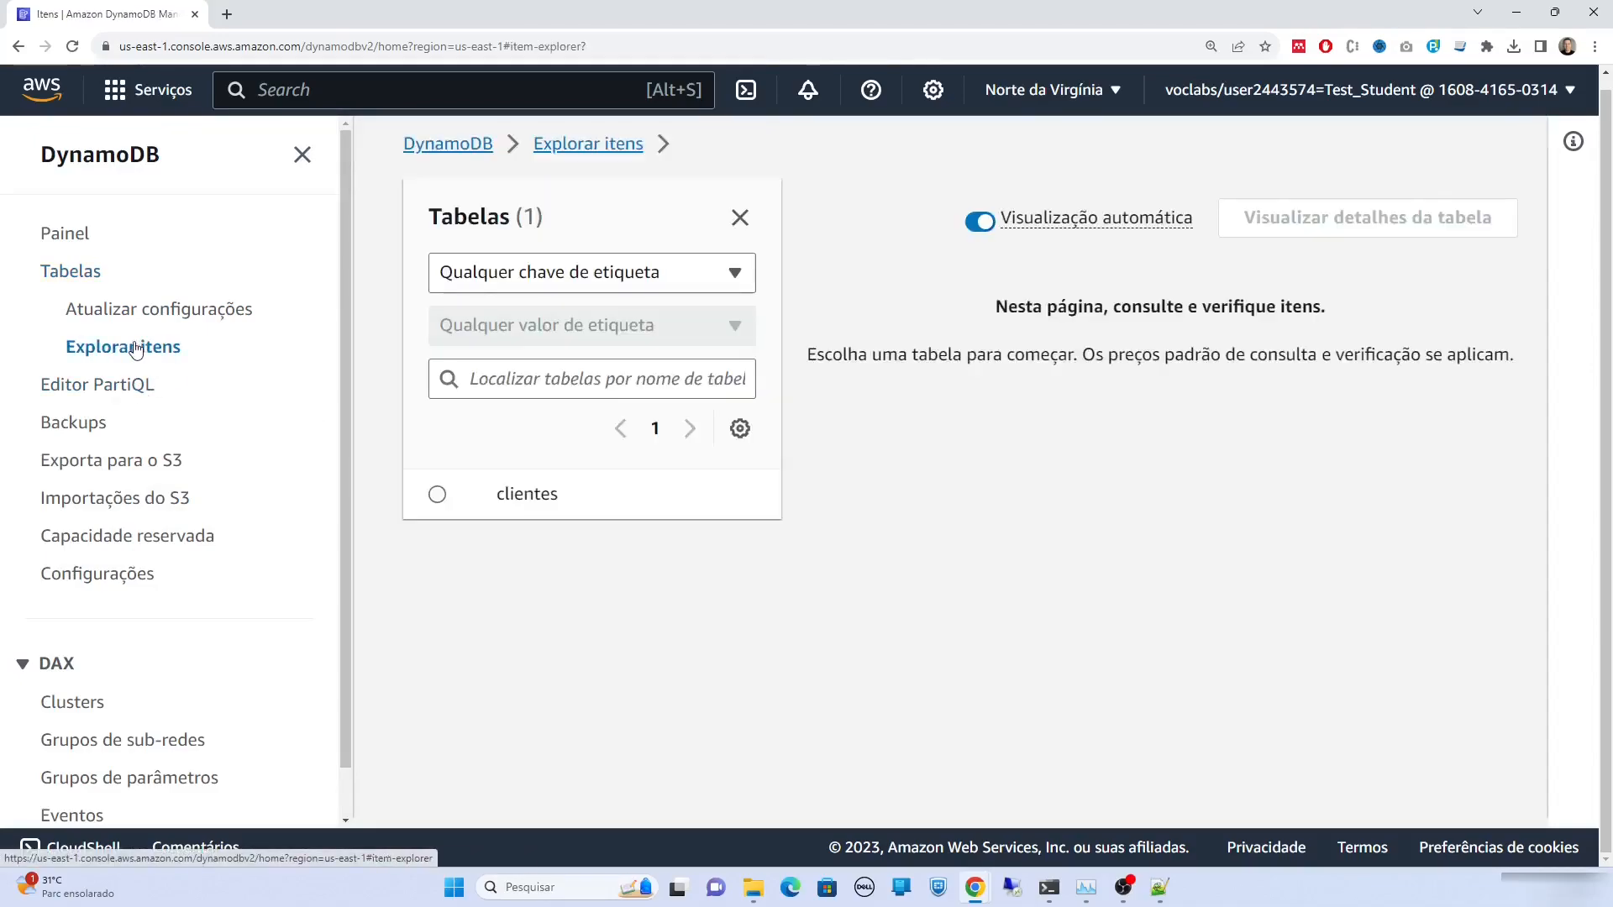
pyautogui.click(436, 497)
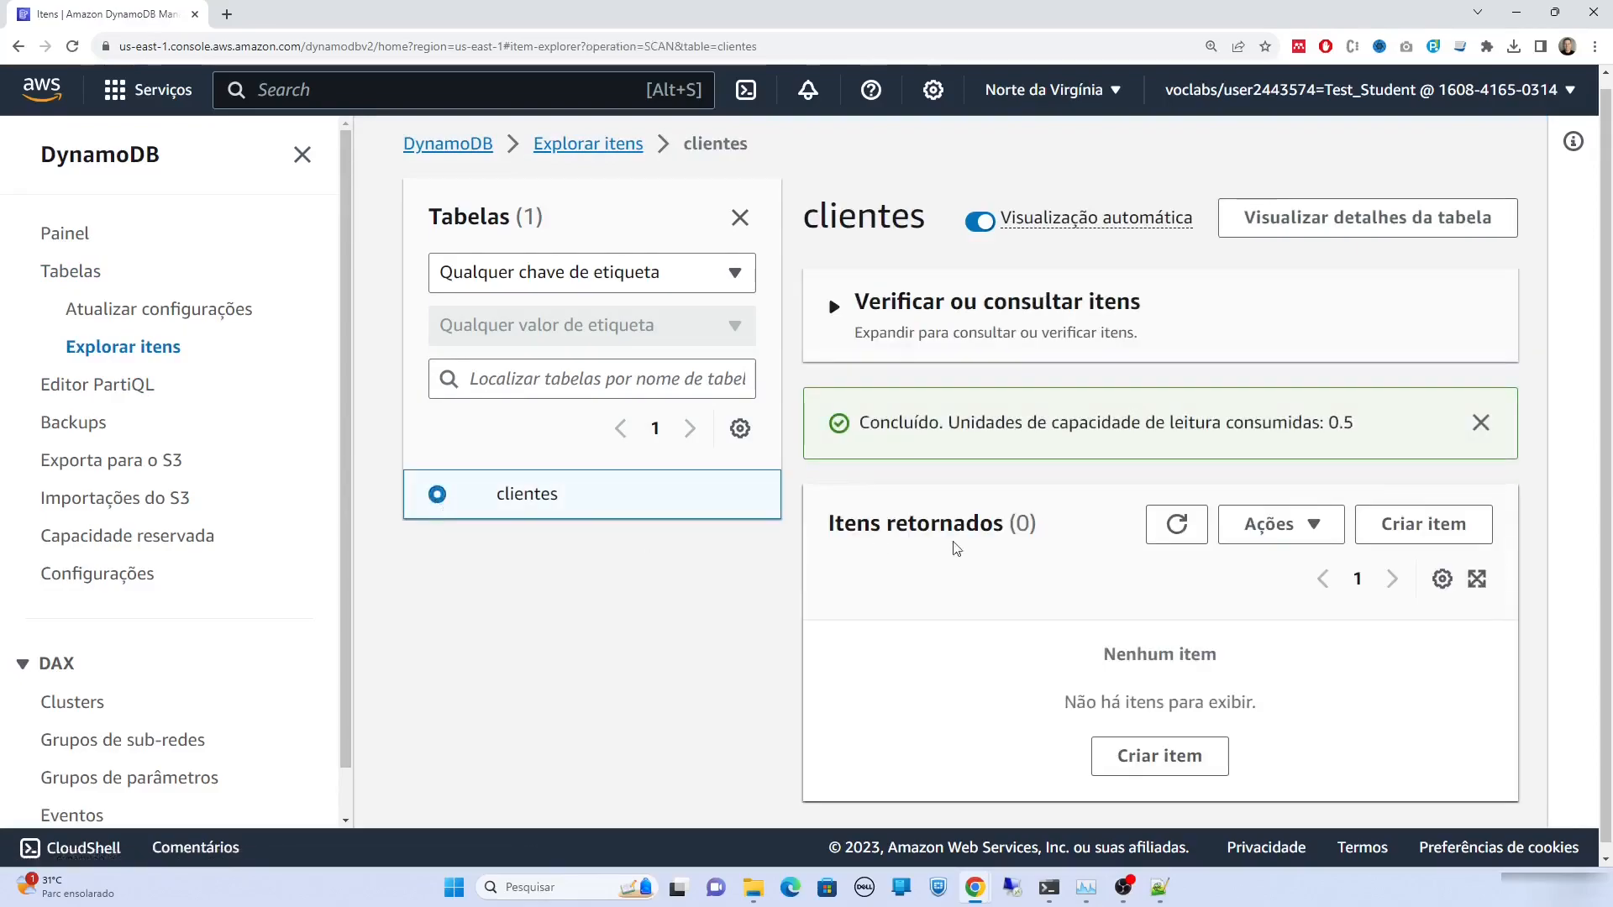
pyautogui.scroll(-1, 878, 548)
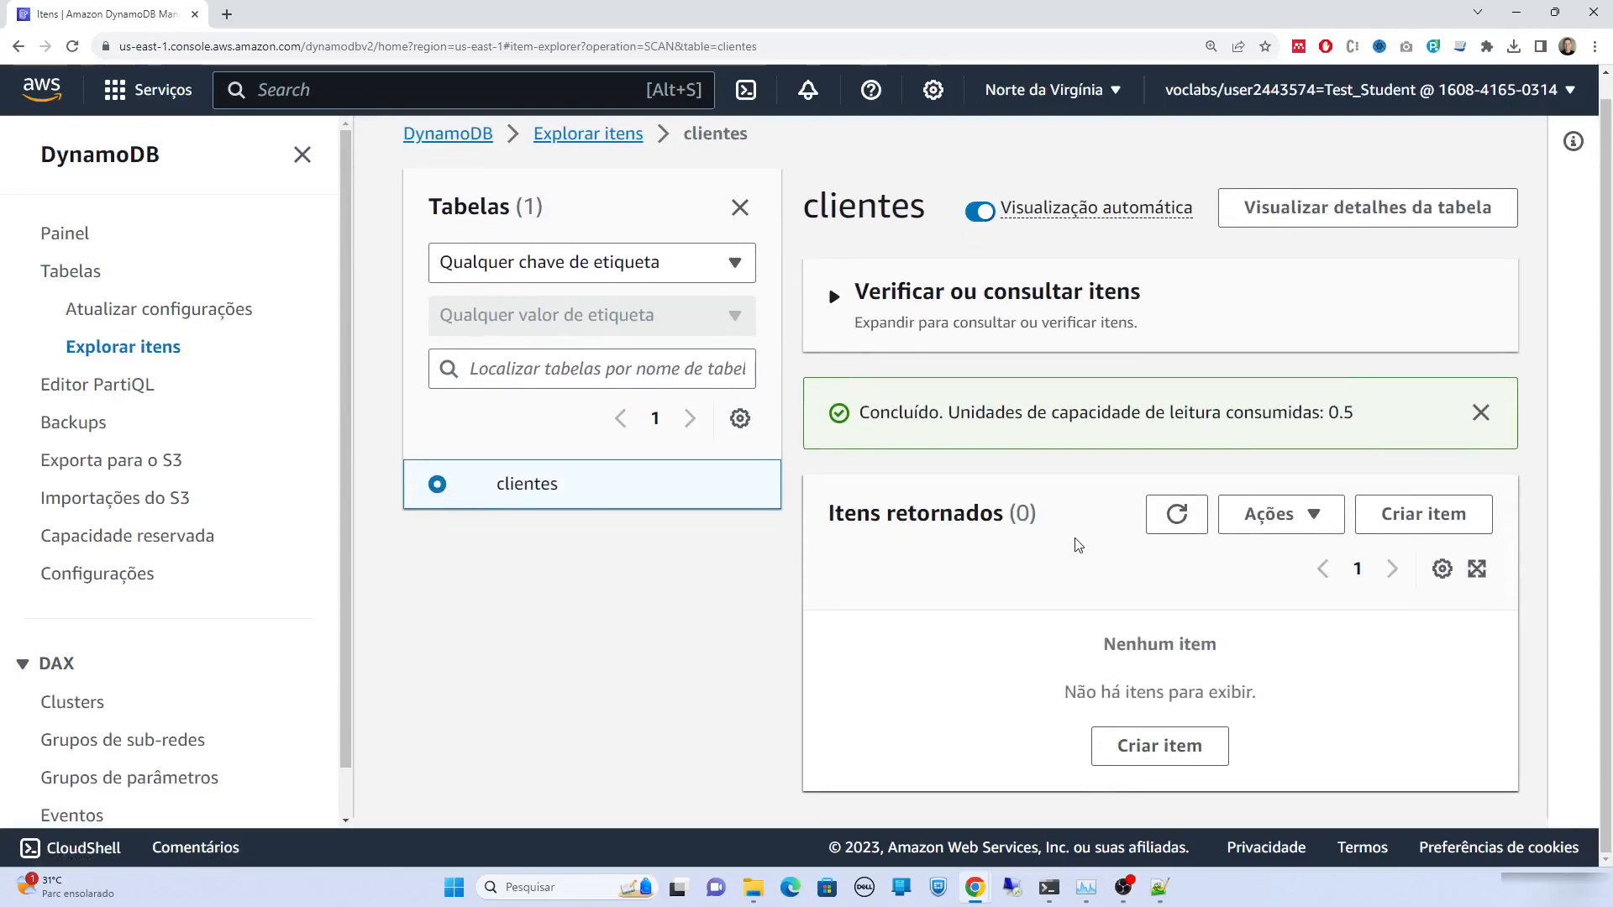
# Start a new item with a sample CPF and a String nome attribute holding a customer name
pyautogui.click(1450, 515)
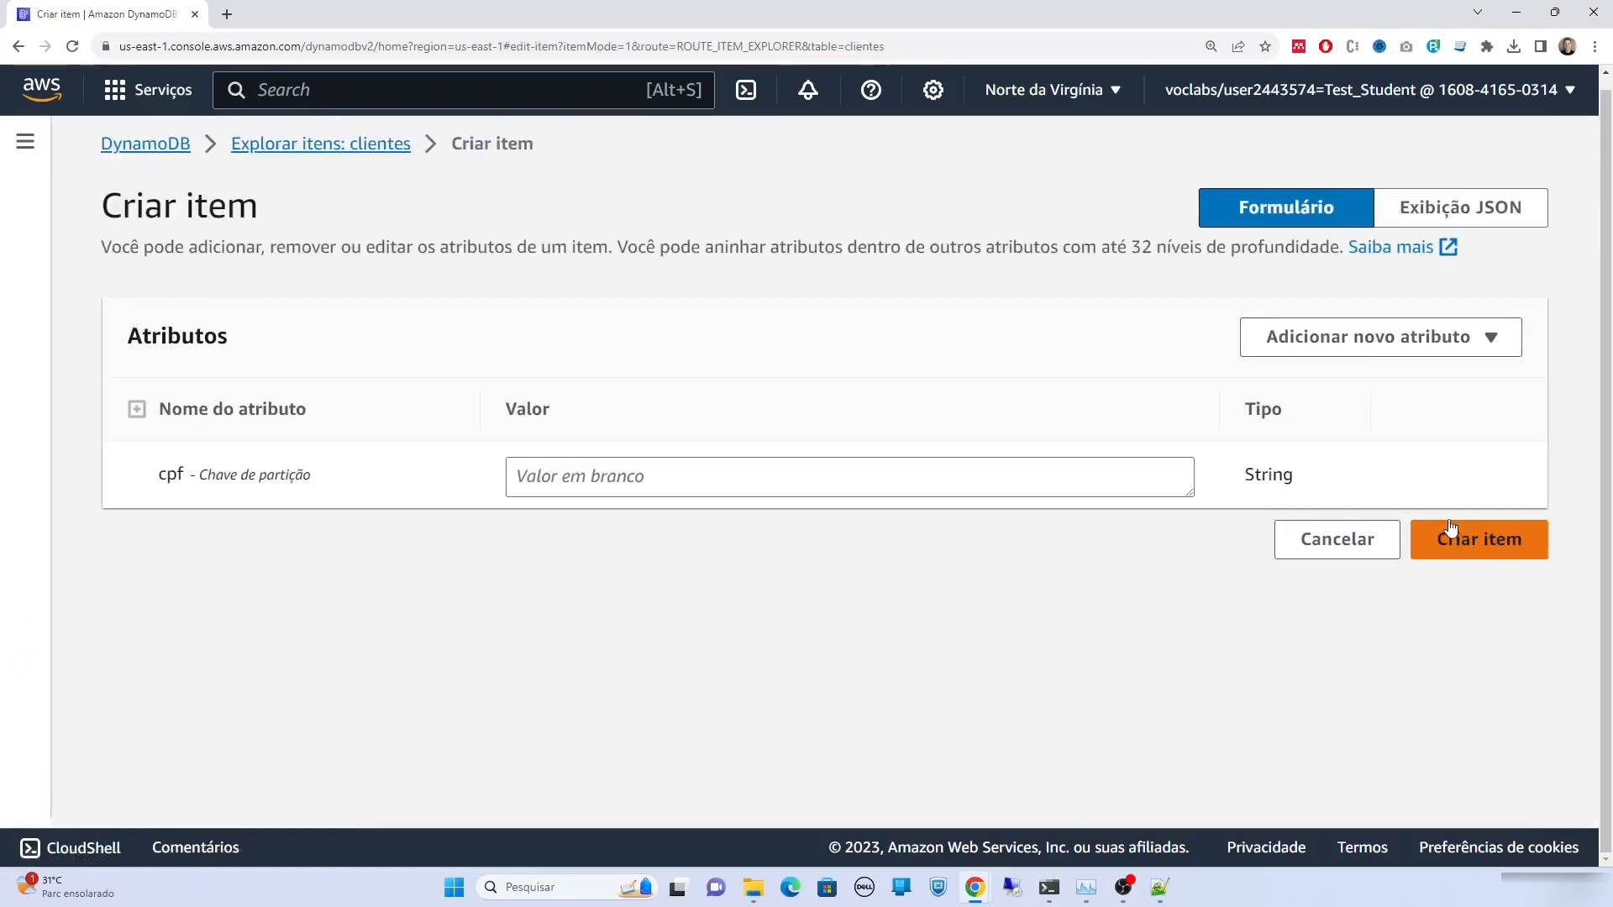
pyautogui.click(769, 471)
pyautogui.write('12345678910')
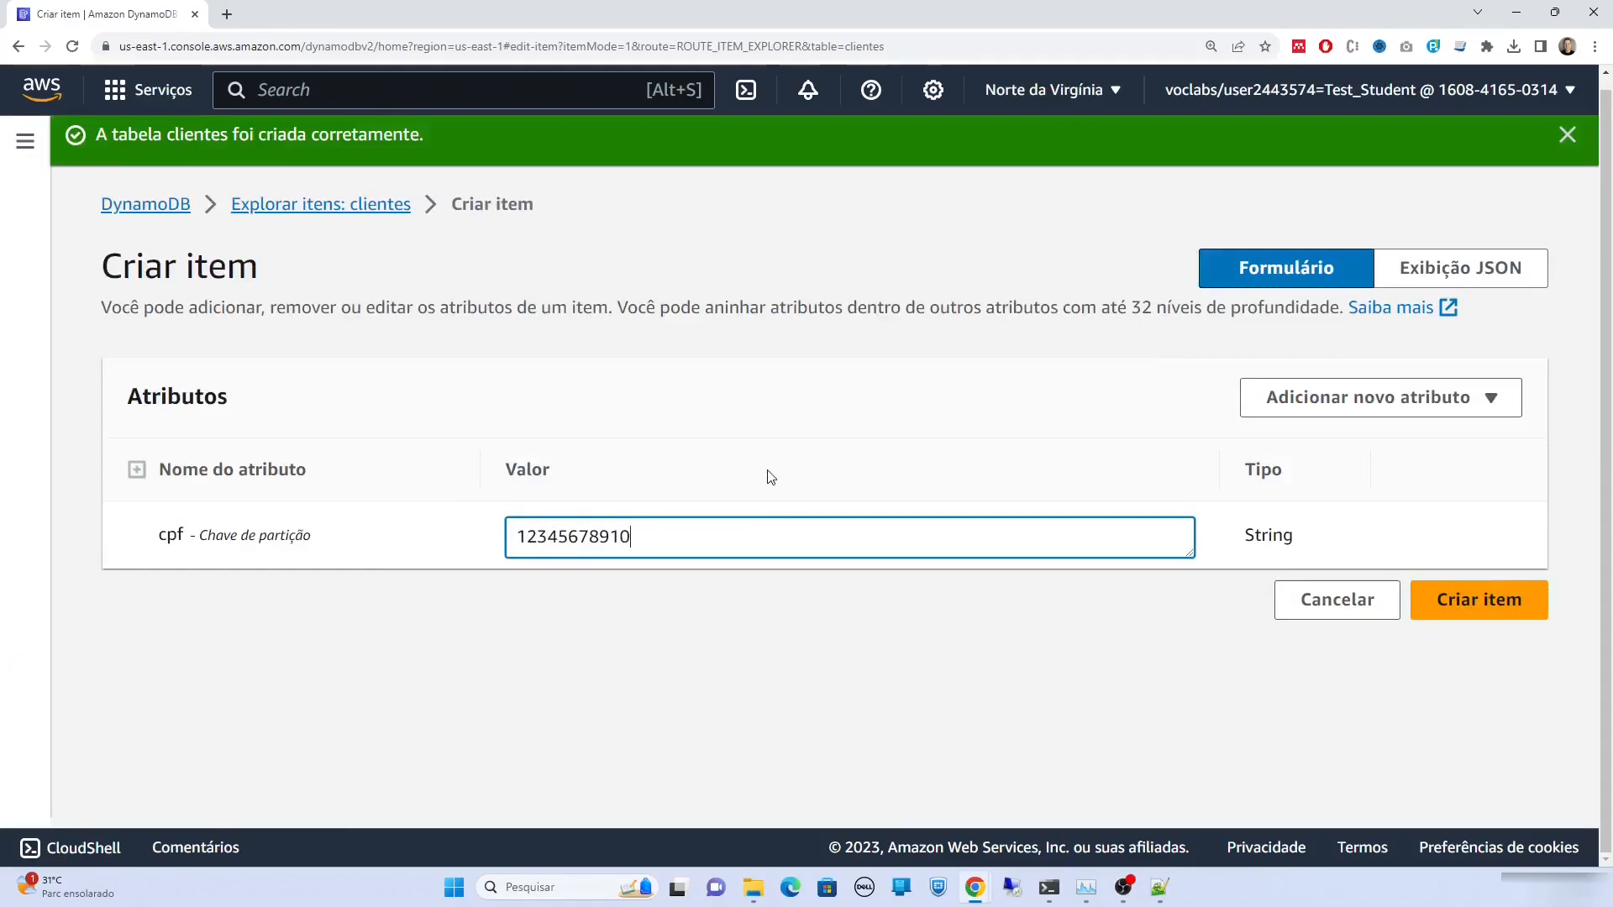
pyautogui.click(1324, 402)
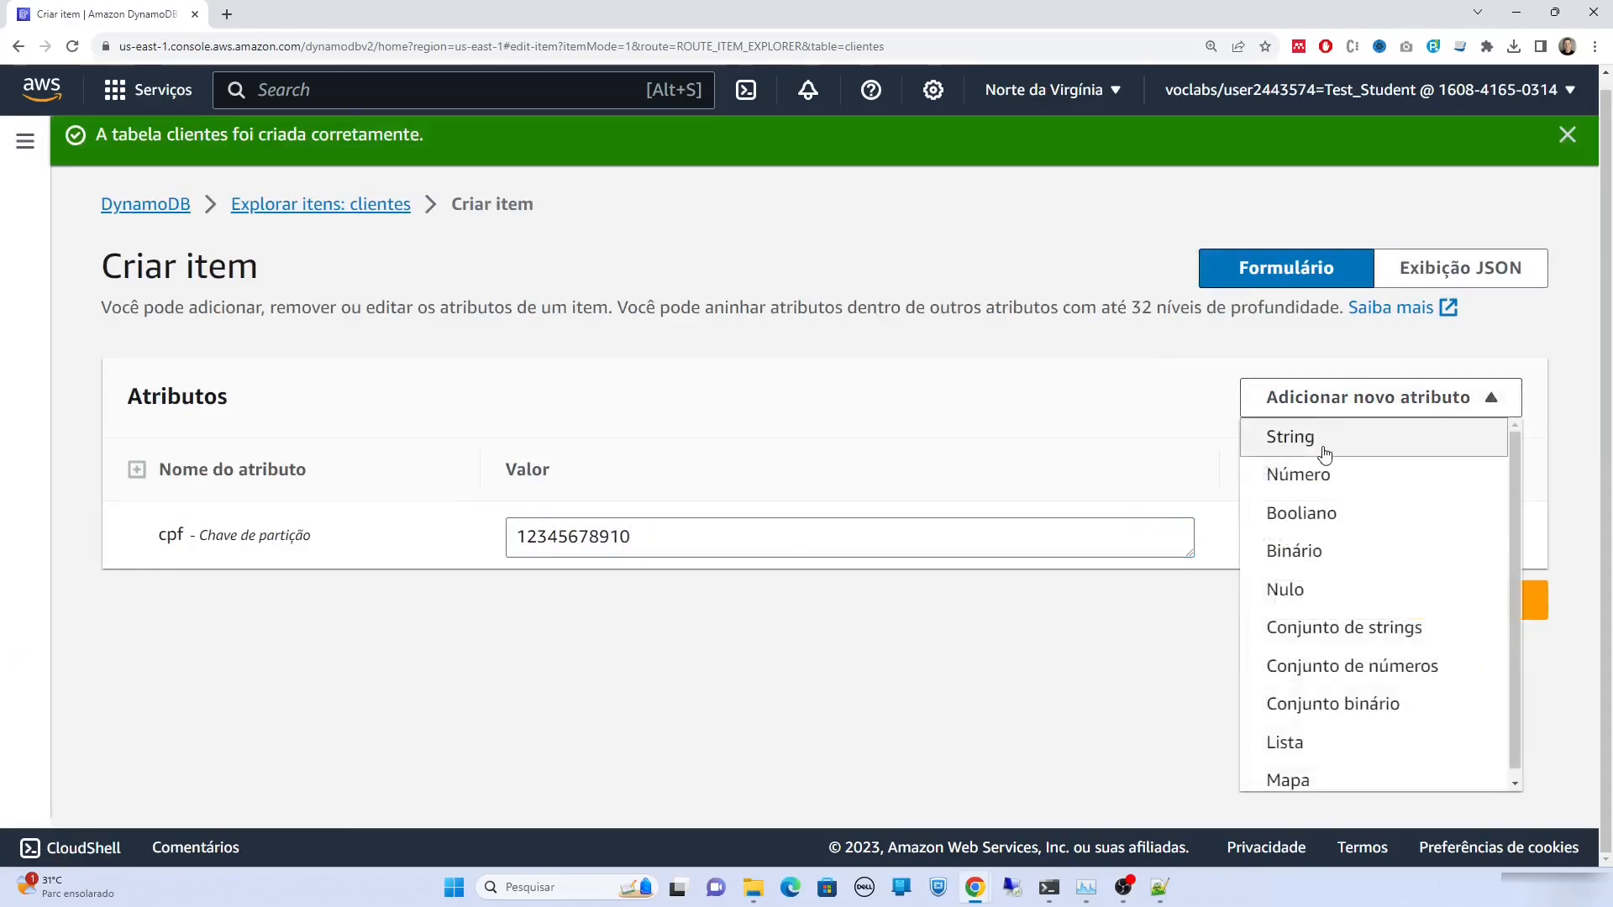
pyautogui.click(1325, 454)
pyautogui.click(354, 602)
pyautogui.hotkey('ctrl', 'a')
pyautogui.write('nome')
pyautogui.press('Tab')
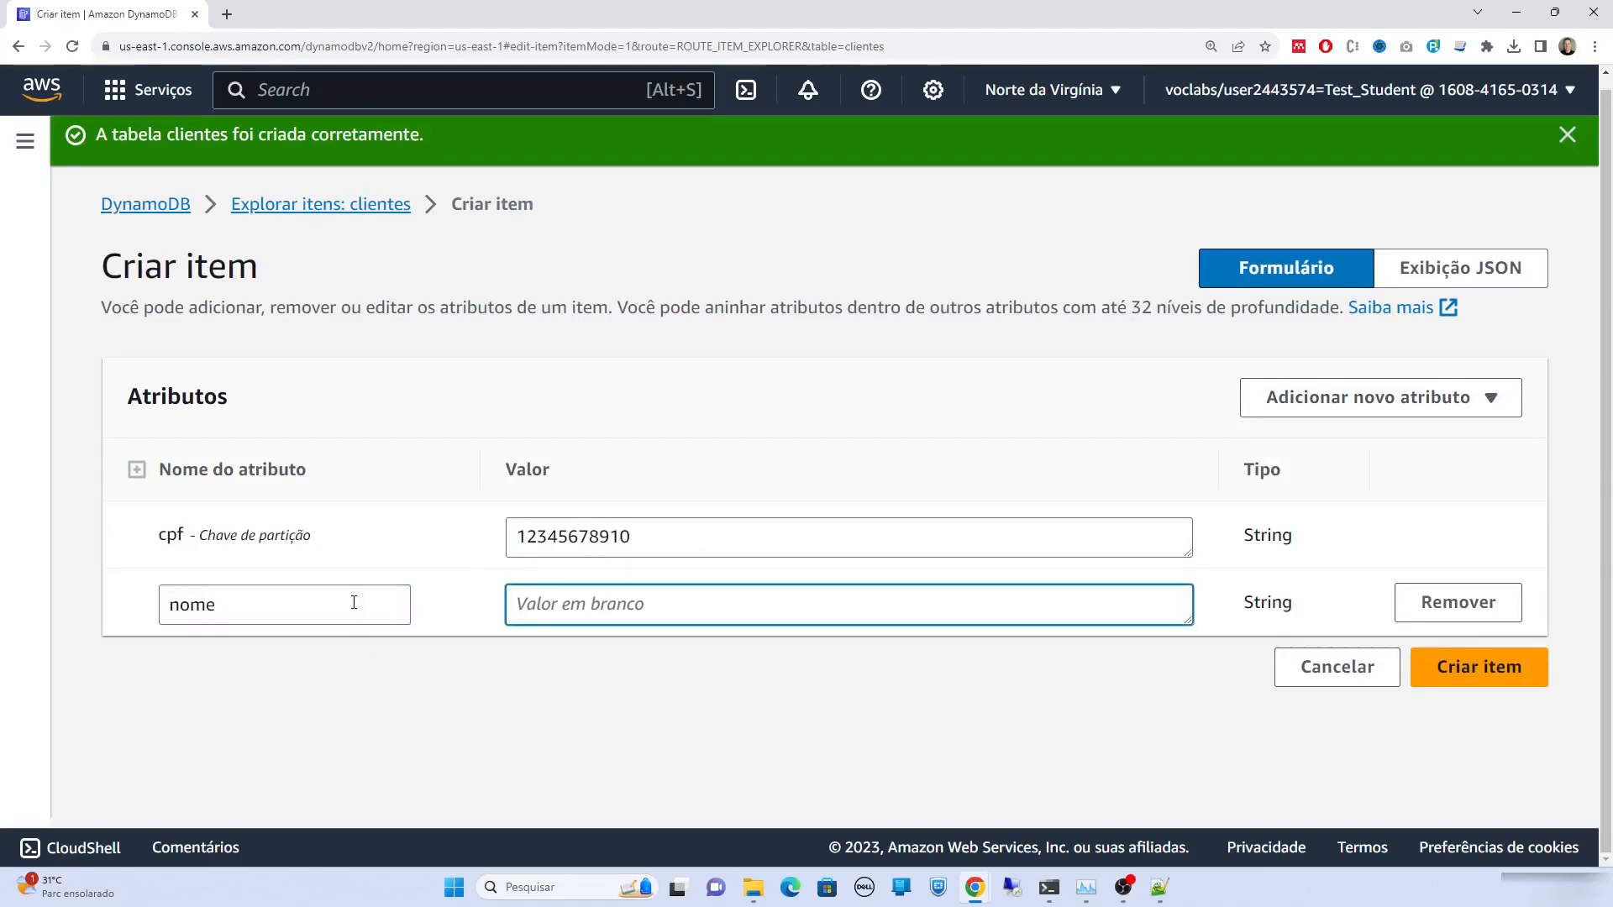
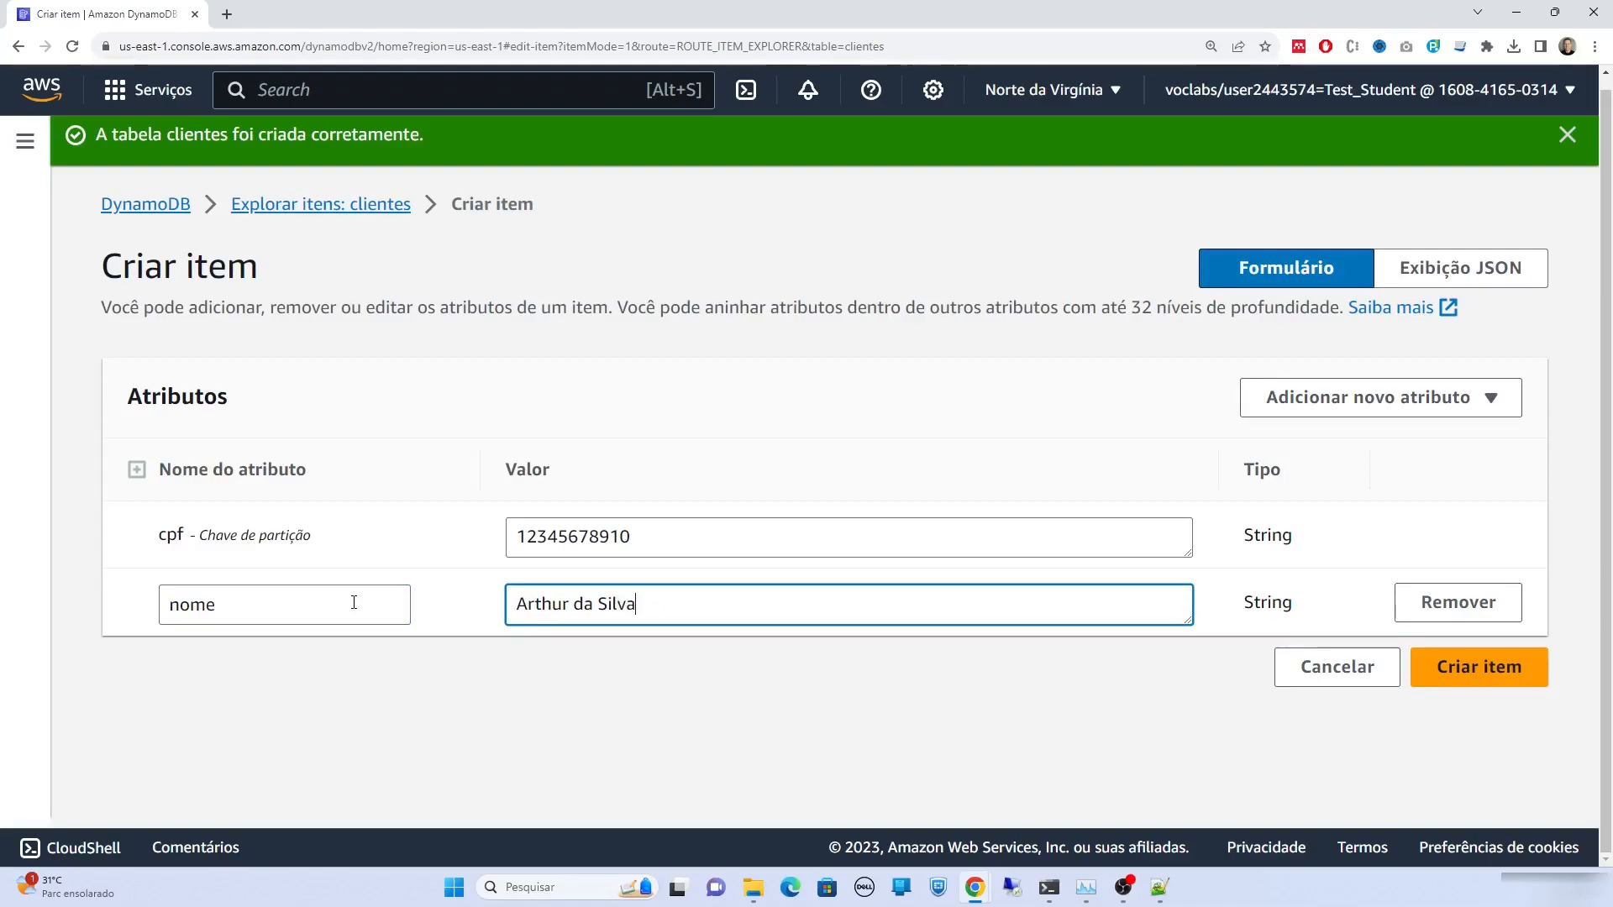
# Add a Número attribute idade with value 20 and save the item
pyautogui.click(1303, 406)
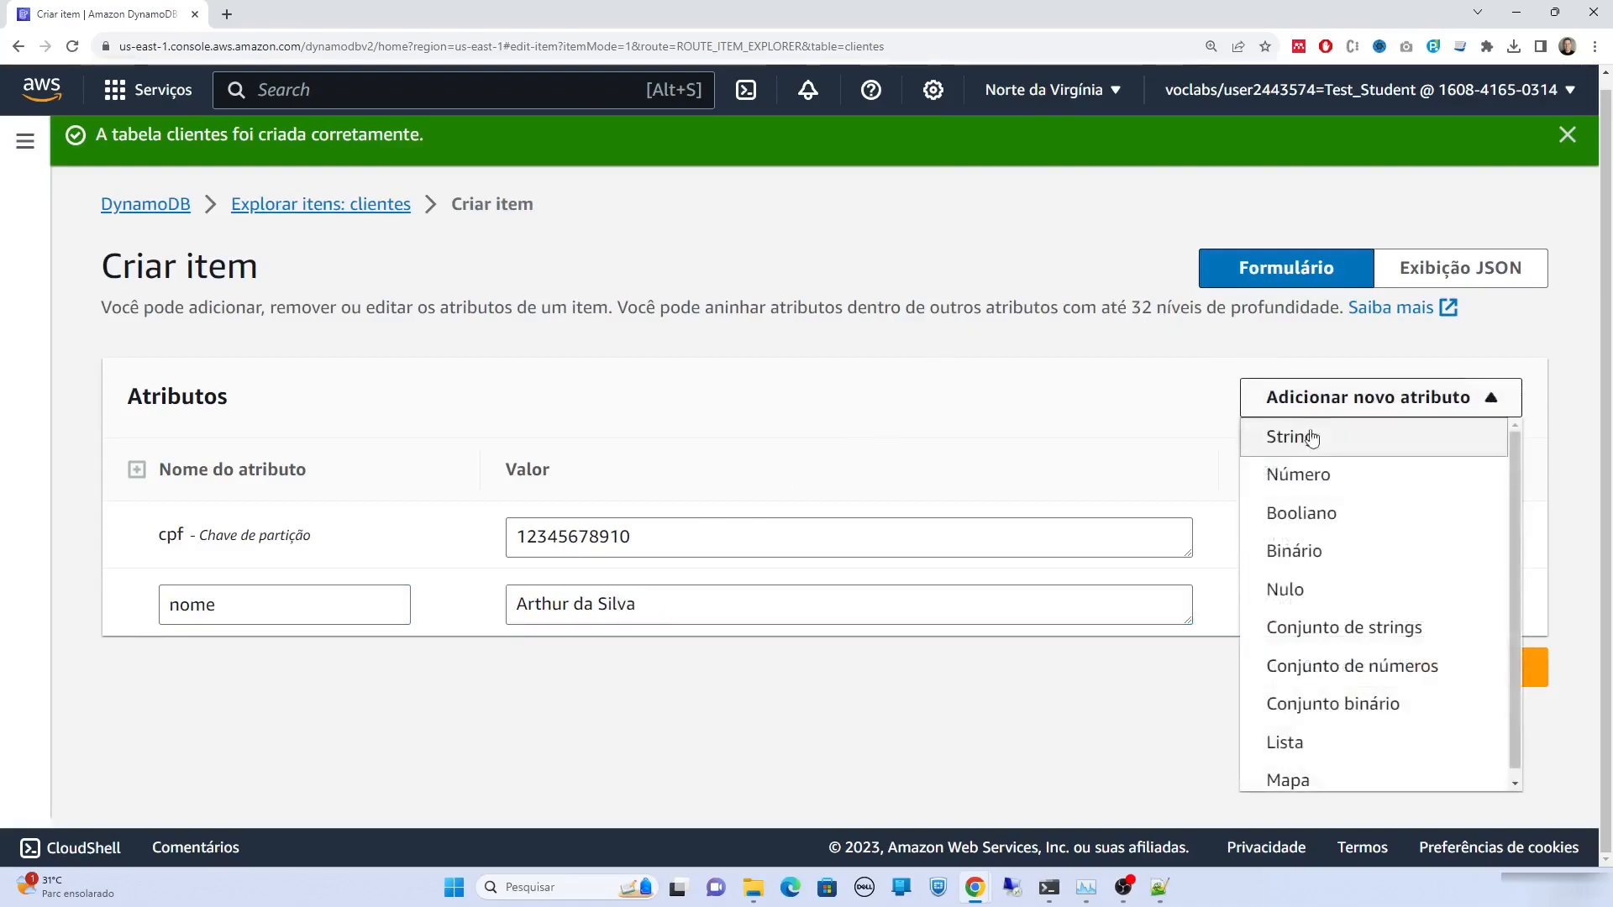
pyautogui.click(1321, 477)
pyautogui.moveTo(274, 672); pyautogui.dragTo(162, 689)
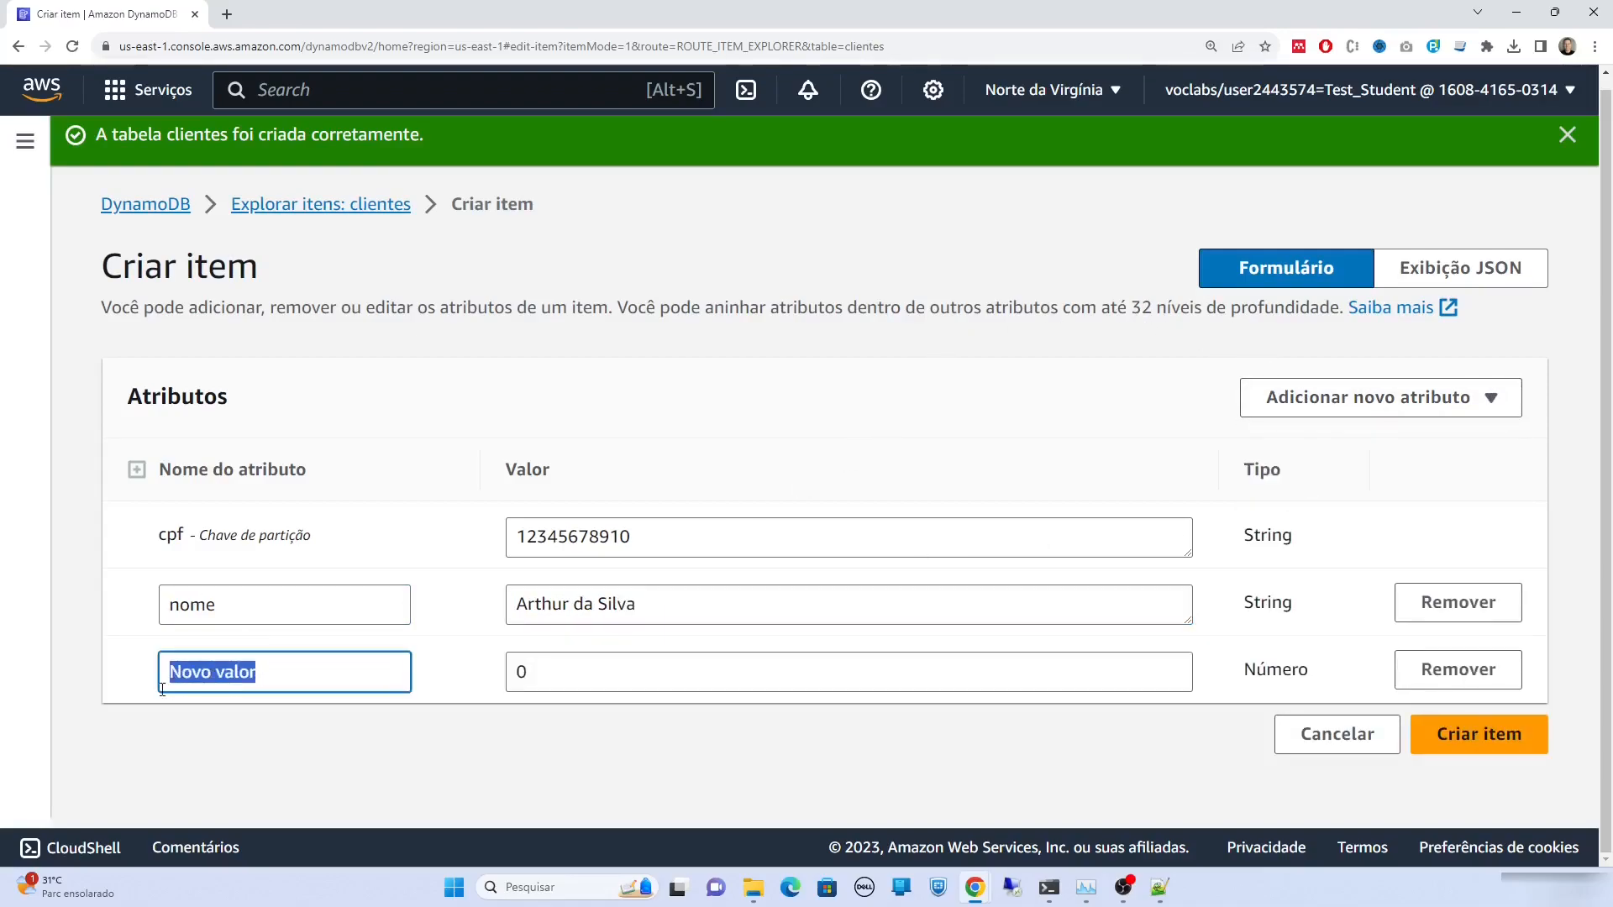
pyautogui.write('idade')
pyautogui.press('Tab')
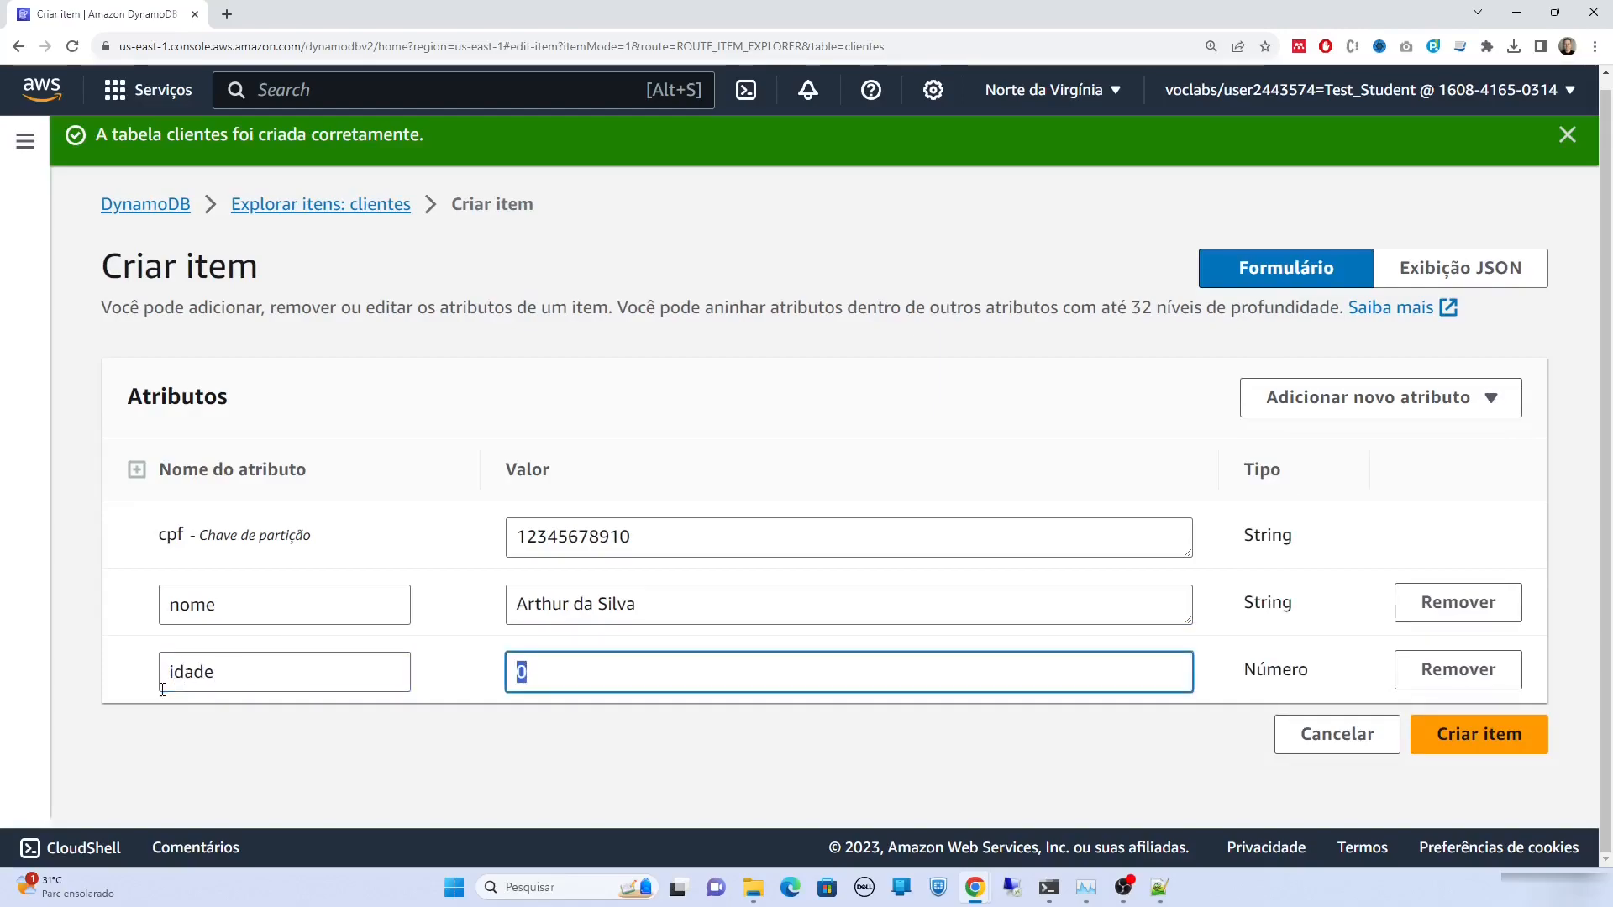
pyautogui.write('20')
pyautogui.click(1476, 745)
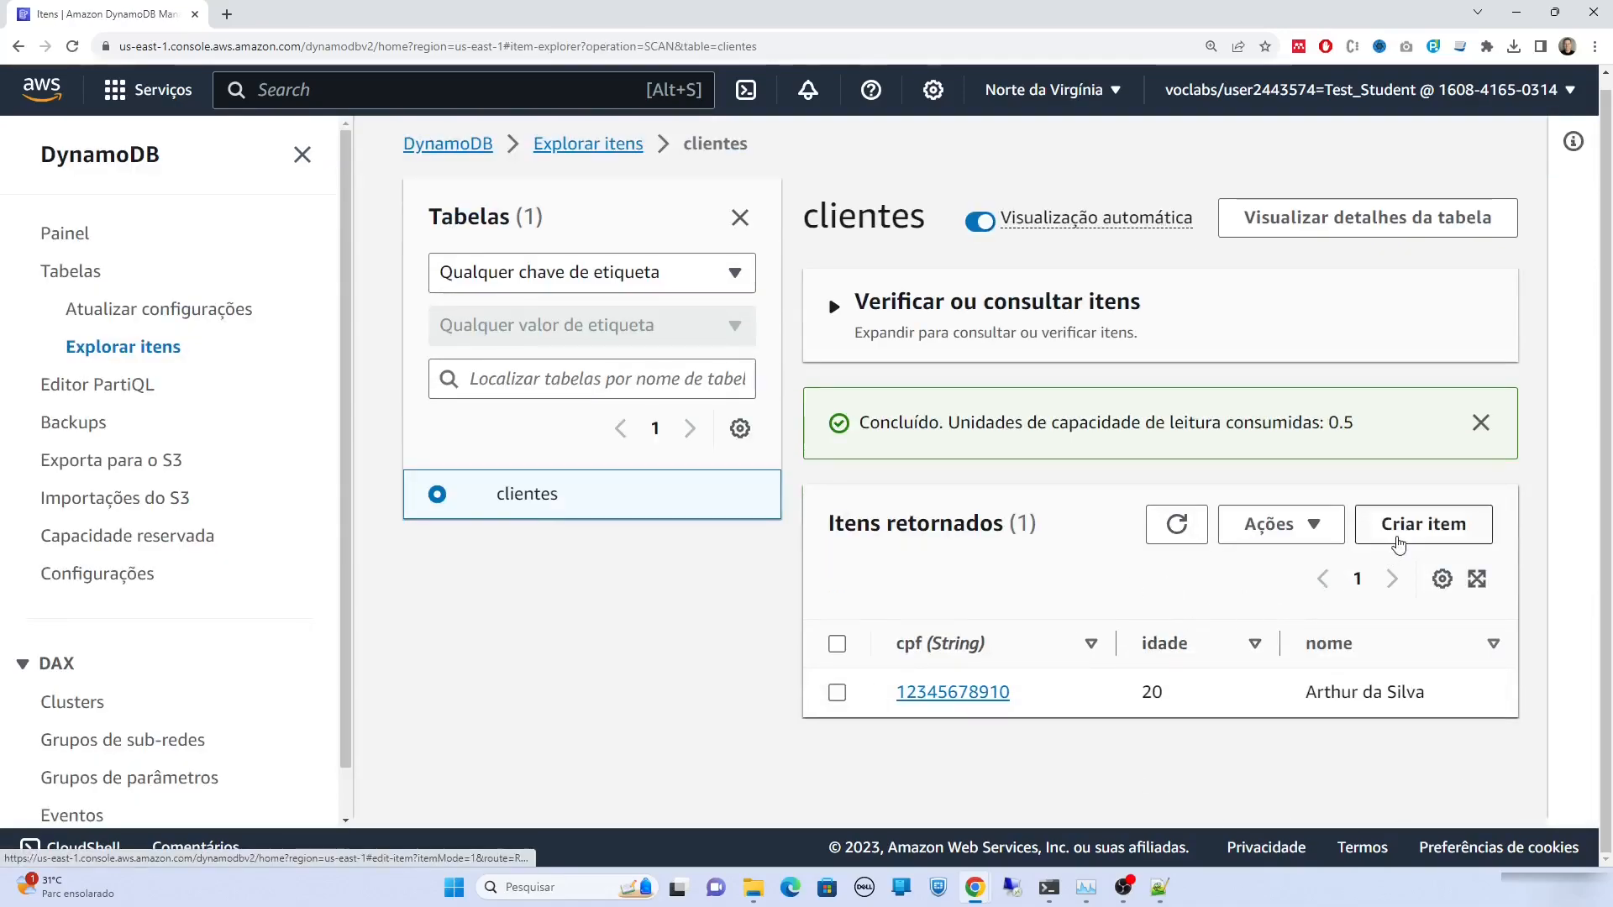
# Start another item with a different sample CPF and a String nome attribute holding a customer name
pyautogui.click(1398, 536)
pyautogui.click(680, 478)
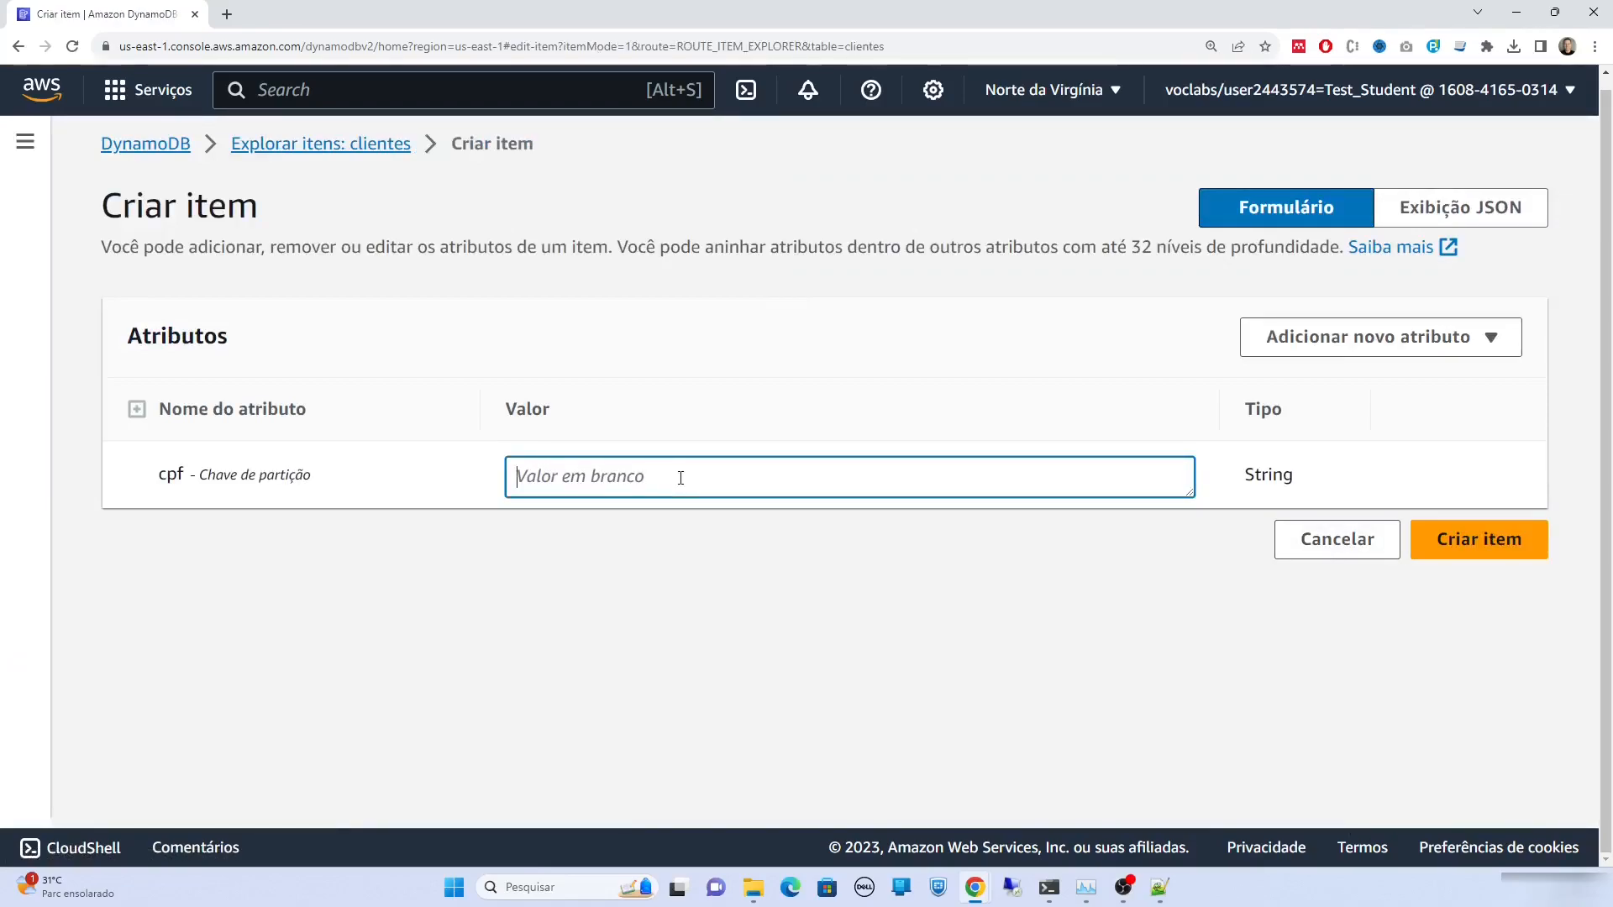
pyautogui.write('987654')
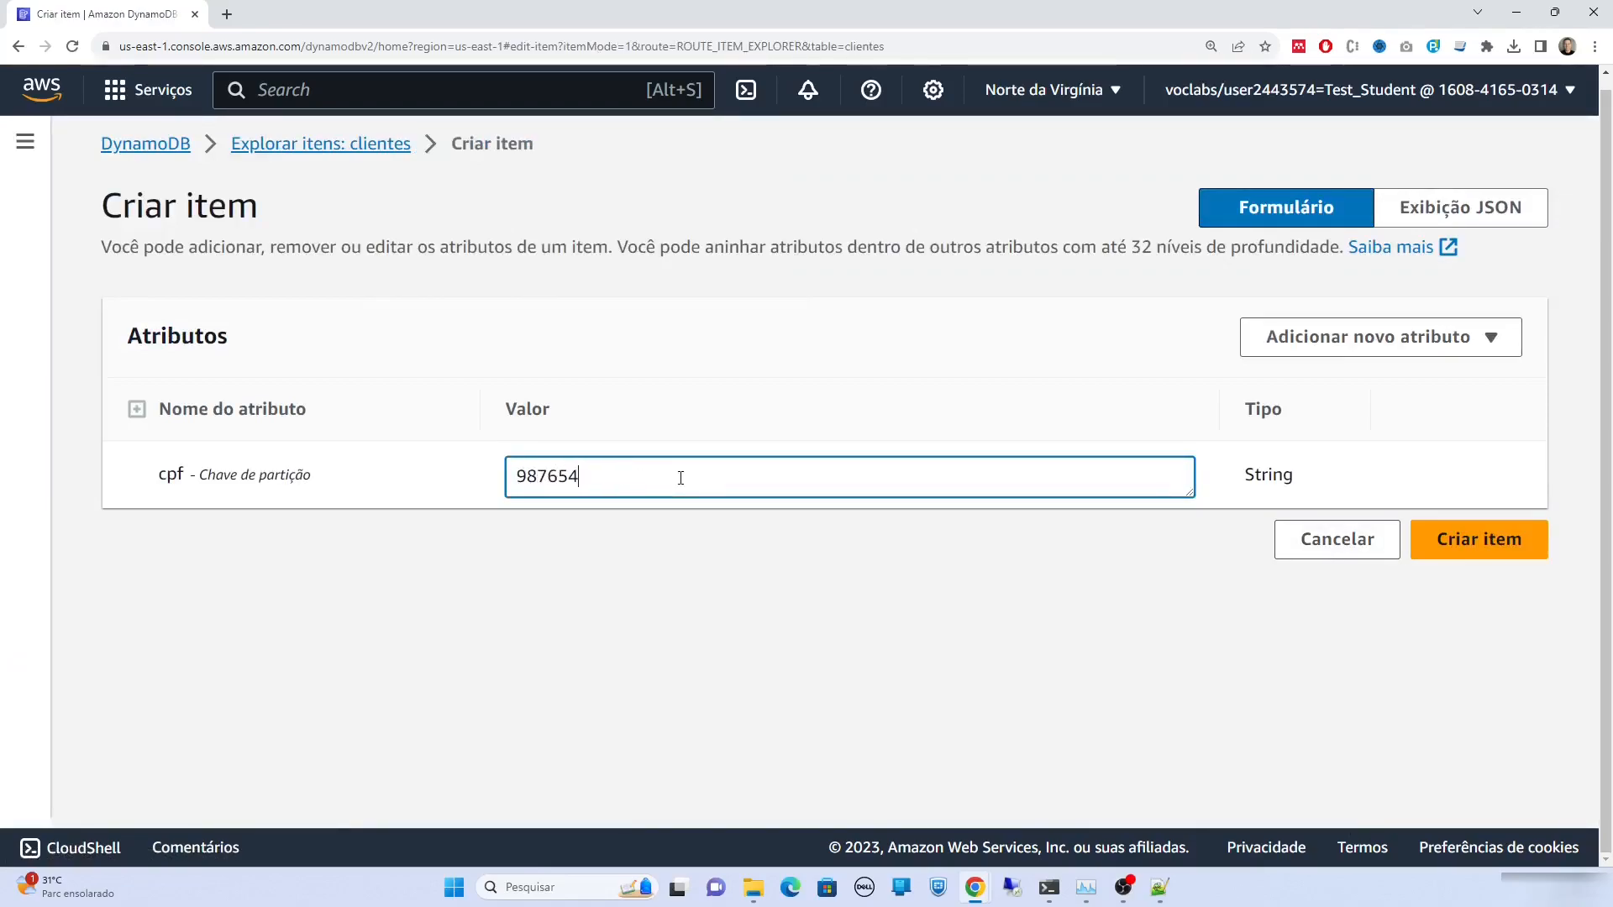
pyautogui.write('3210')
pyautogui.click(1362, 351)
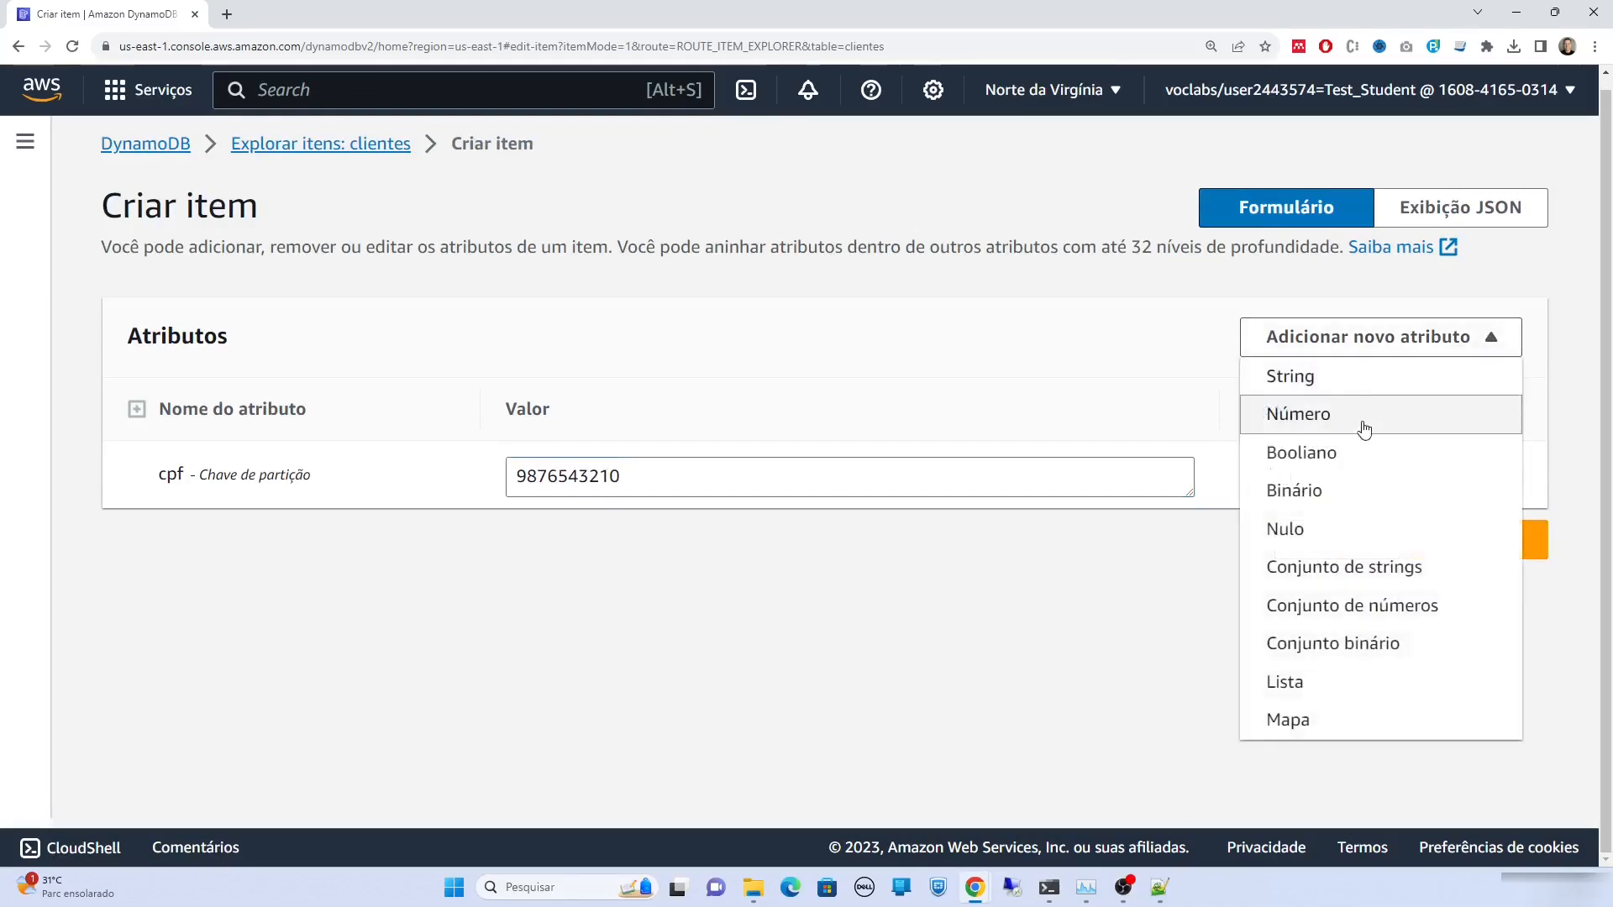
pyautogui.click(1365, 381)
pyautogui.click(378, 534)
pyautogui.hotkey('ctrl', 'a')
pyautogui.write('nome')
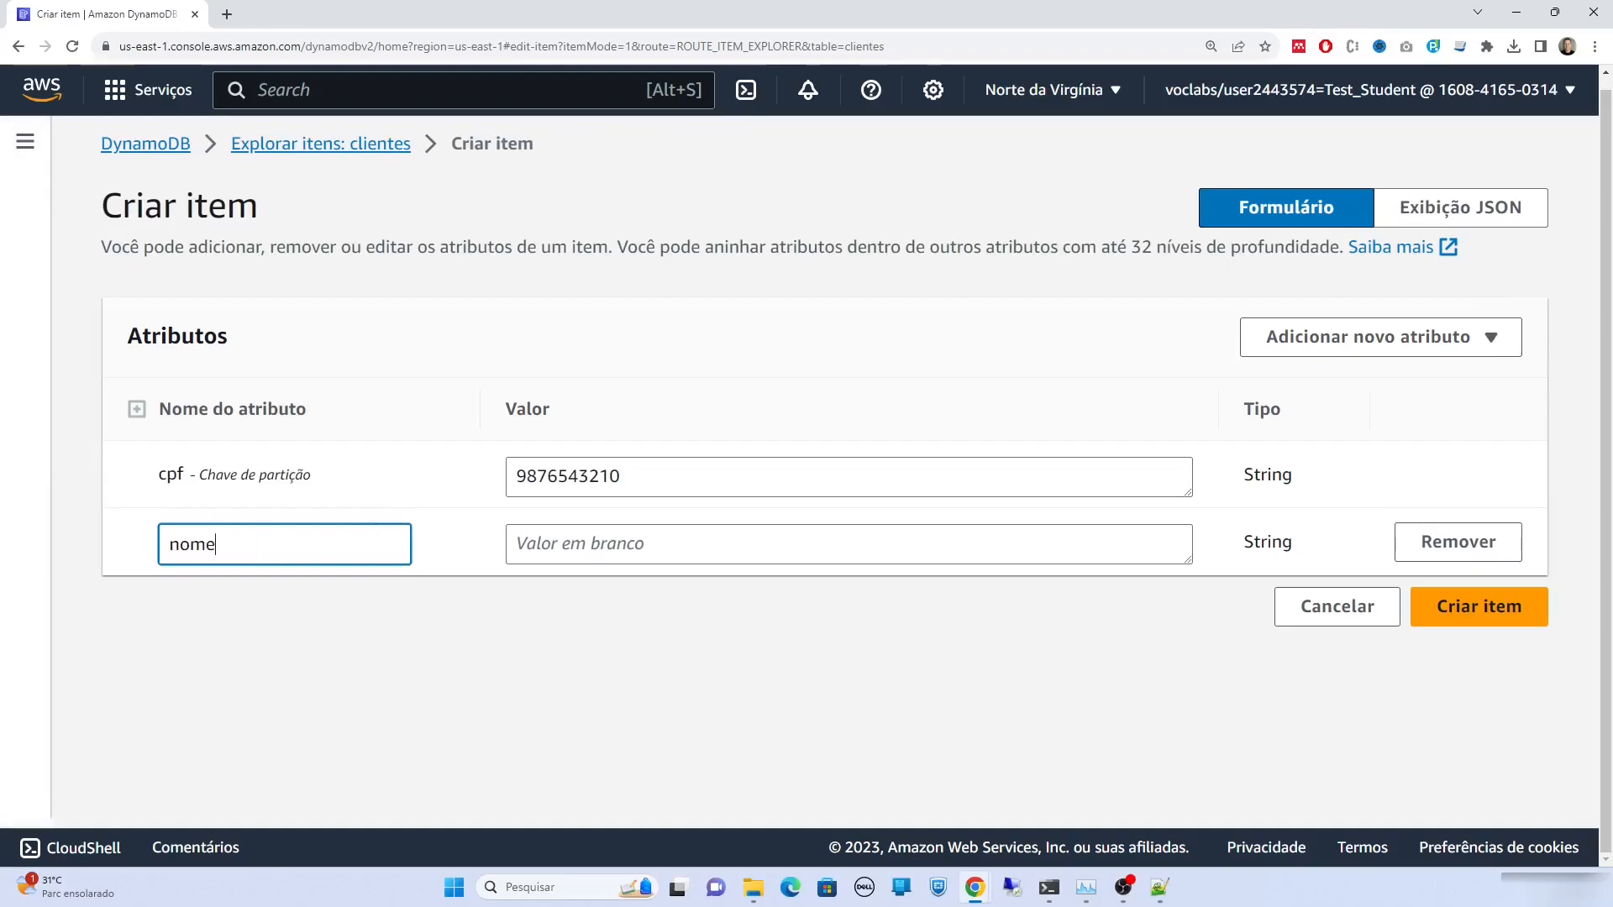
pyautogui.press('Tab')
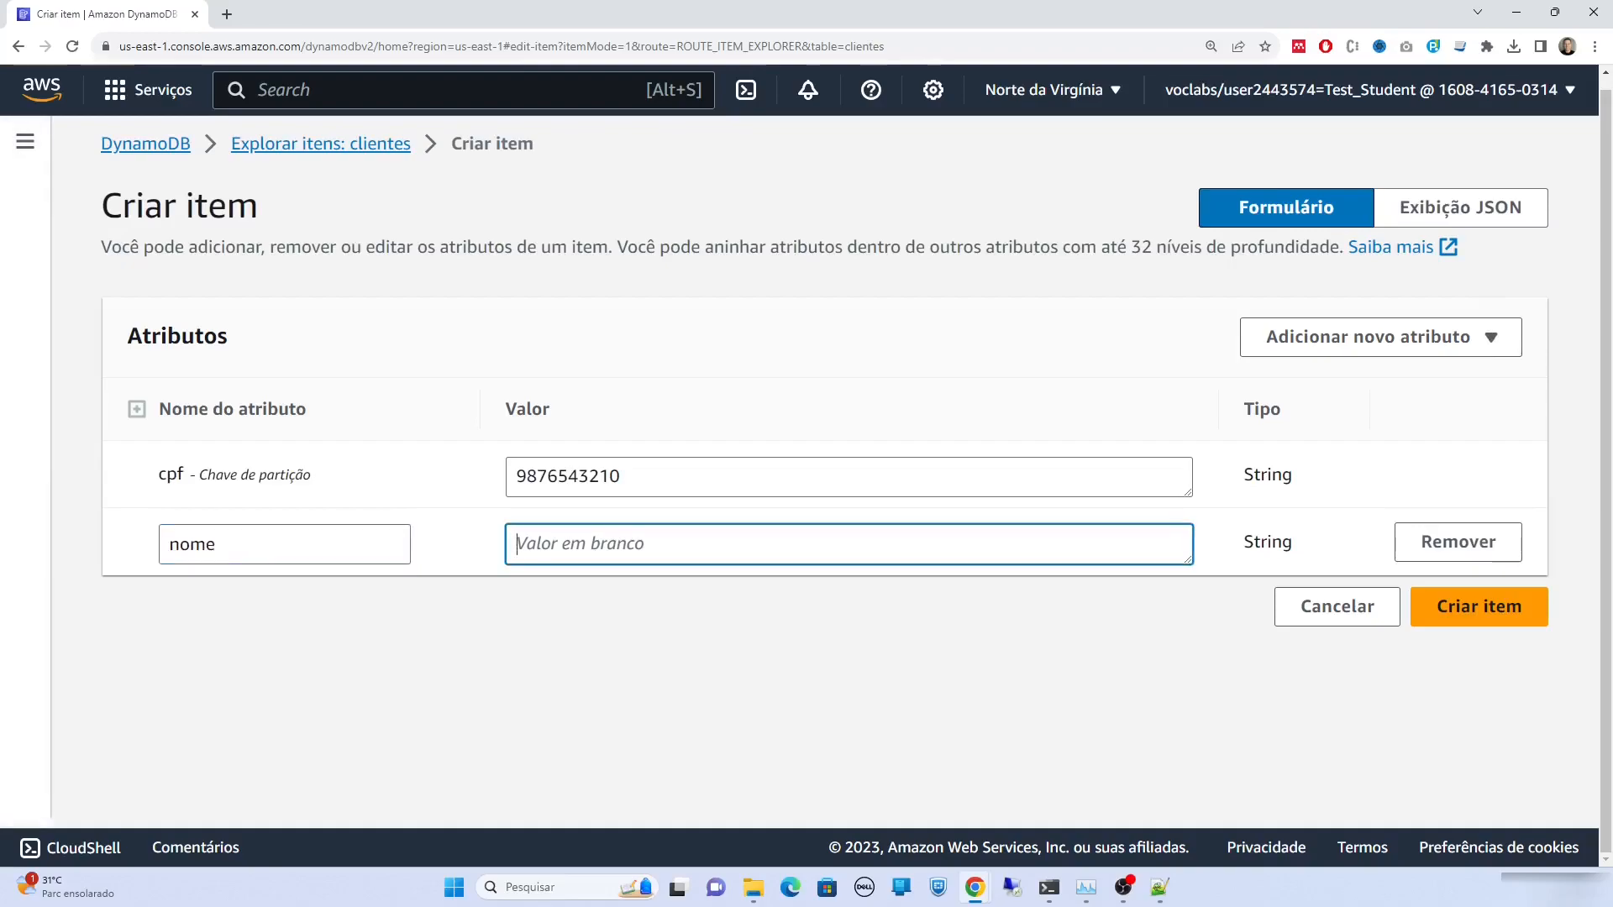
# Add a Número attribute idade with value 25 and create the item
pyautogui.click(1296, 353)
pyautogui.click(1300, 415)
pyautogui.moveTo(259, 611); pyautogui.dragTo(74, 610)
pyautogui.write('idade')
pyautogui.press('Tab')
pyautogui.write('2')
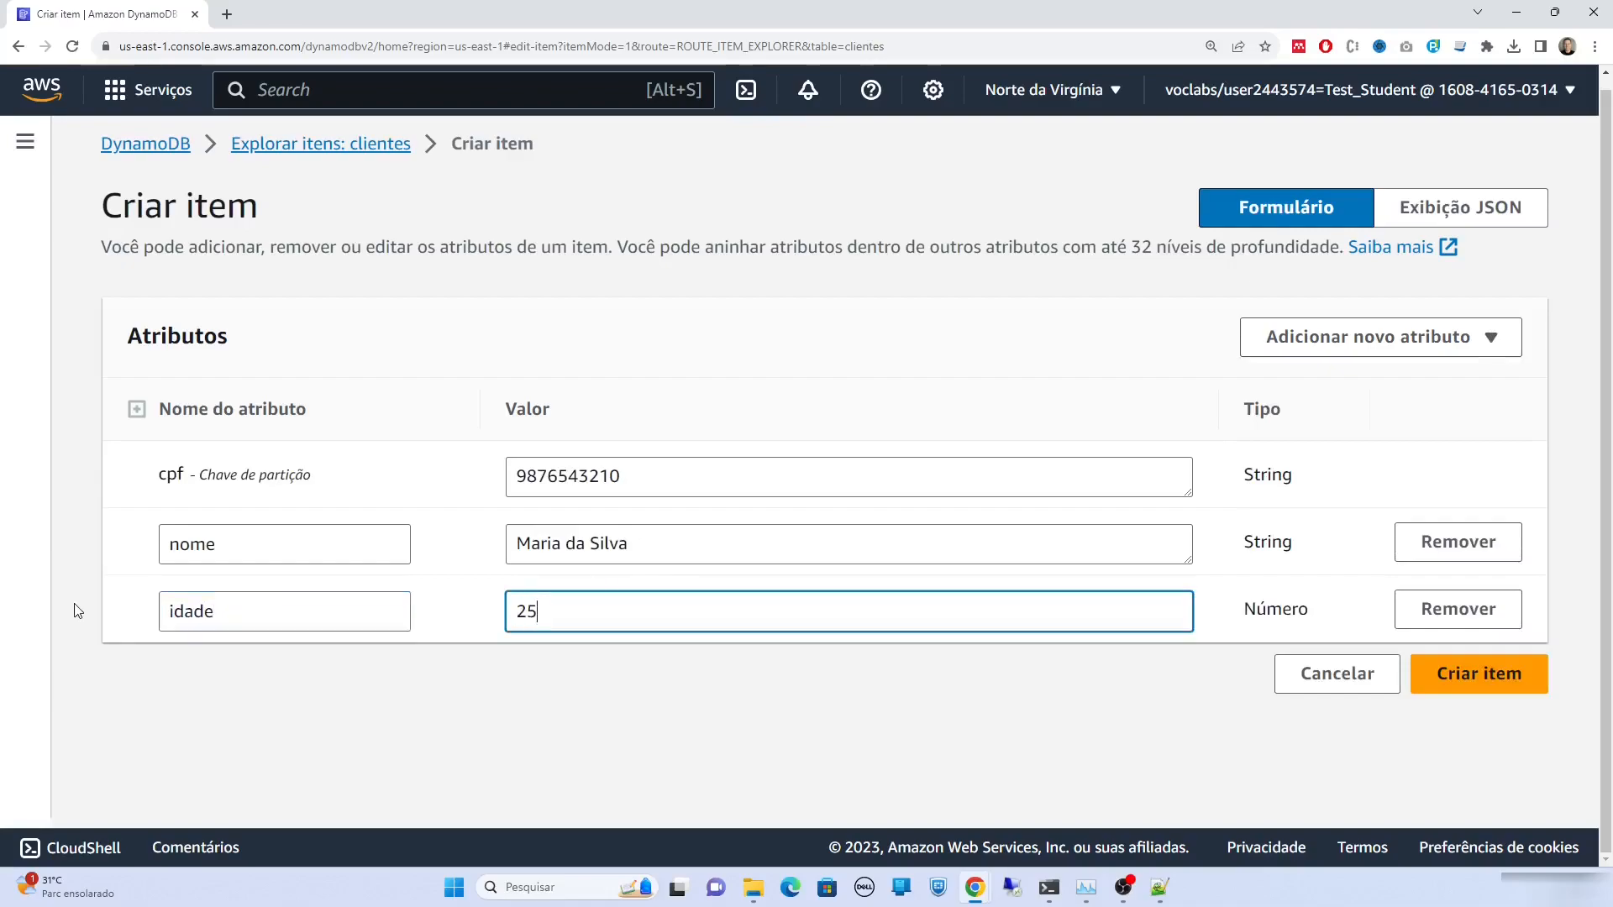
pyautogui.click(1478, 674)
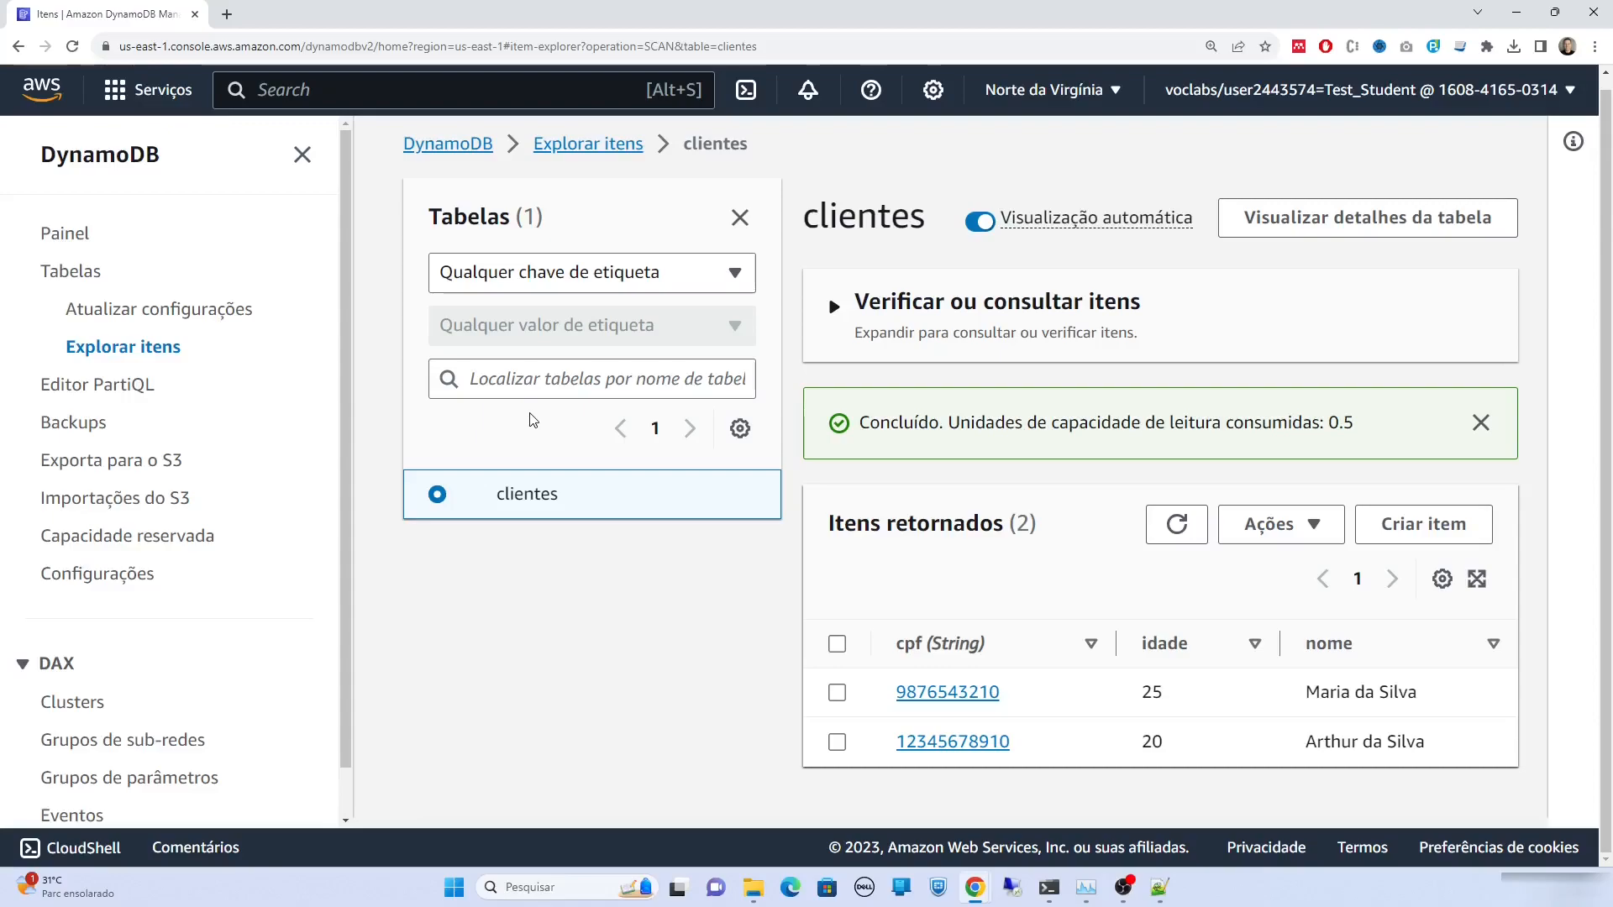
# Search the console for lambda, open the Lambda service, then switch to the local handler code
pyautogui.click(315, 98)
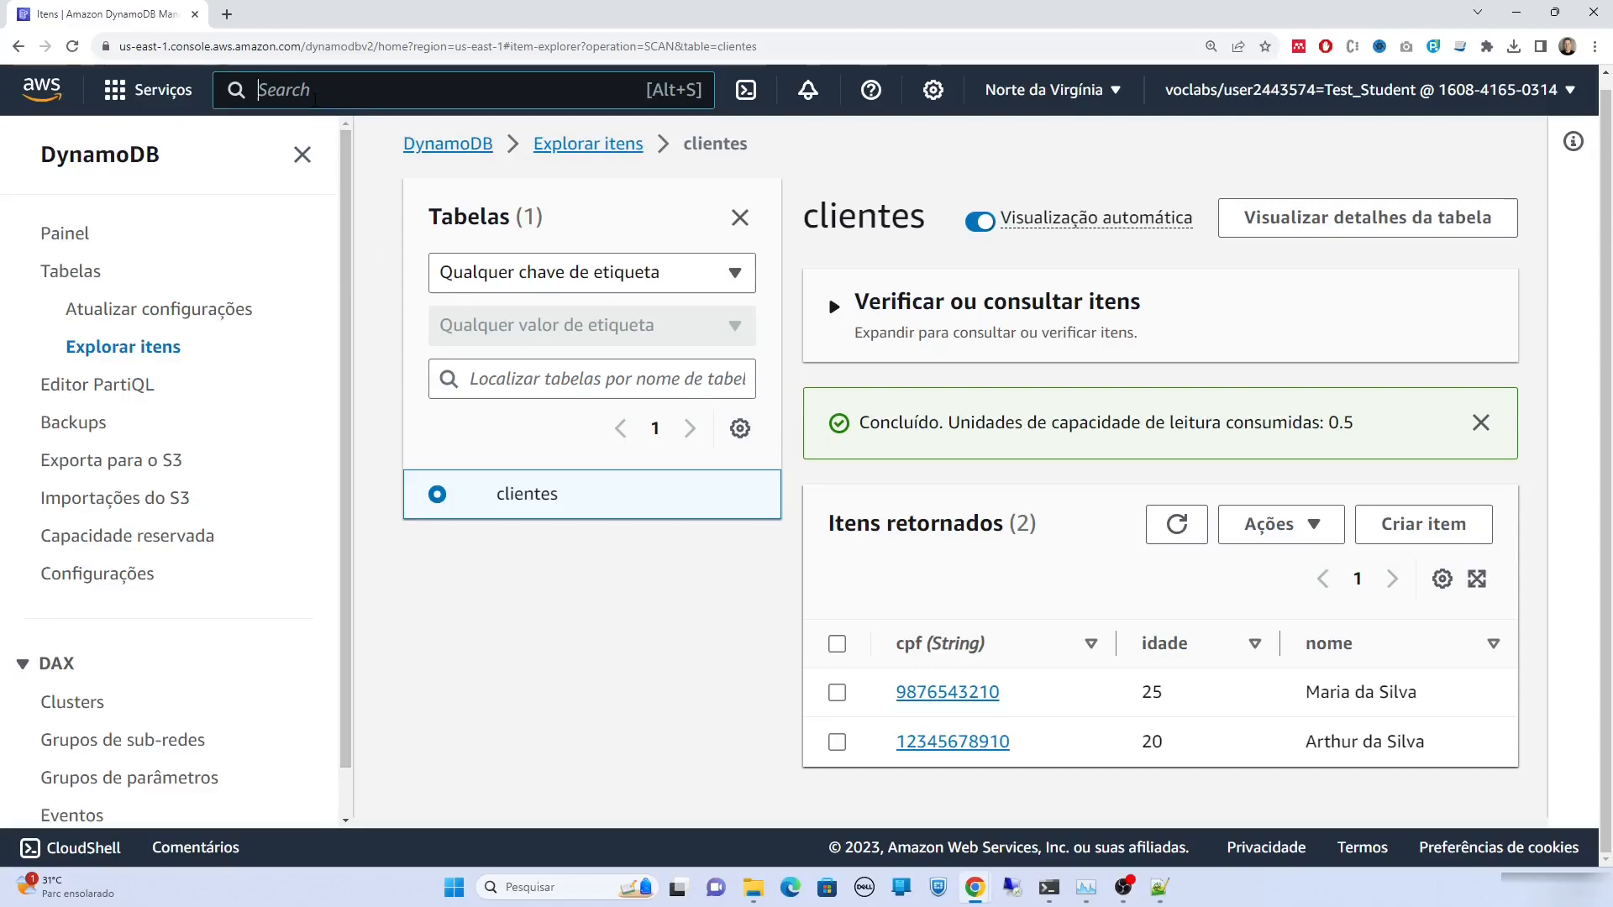
pyautogui.write('lambda')
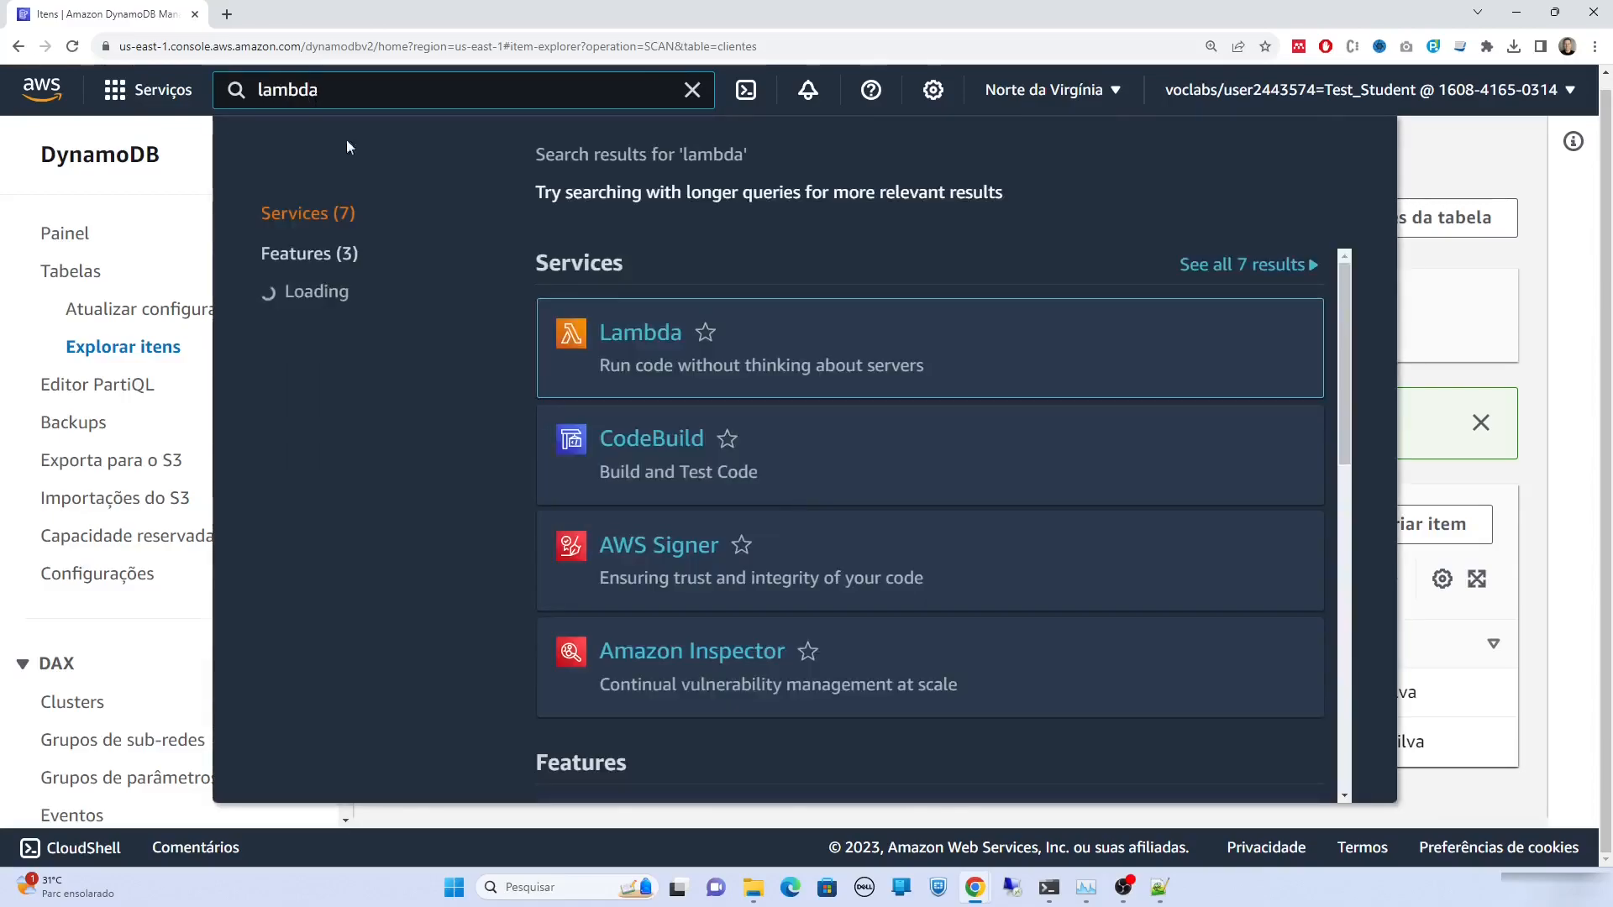
pyautogui.click(642, 332)
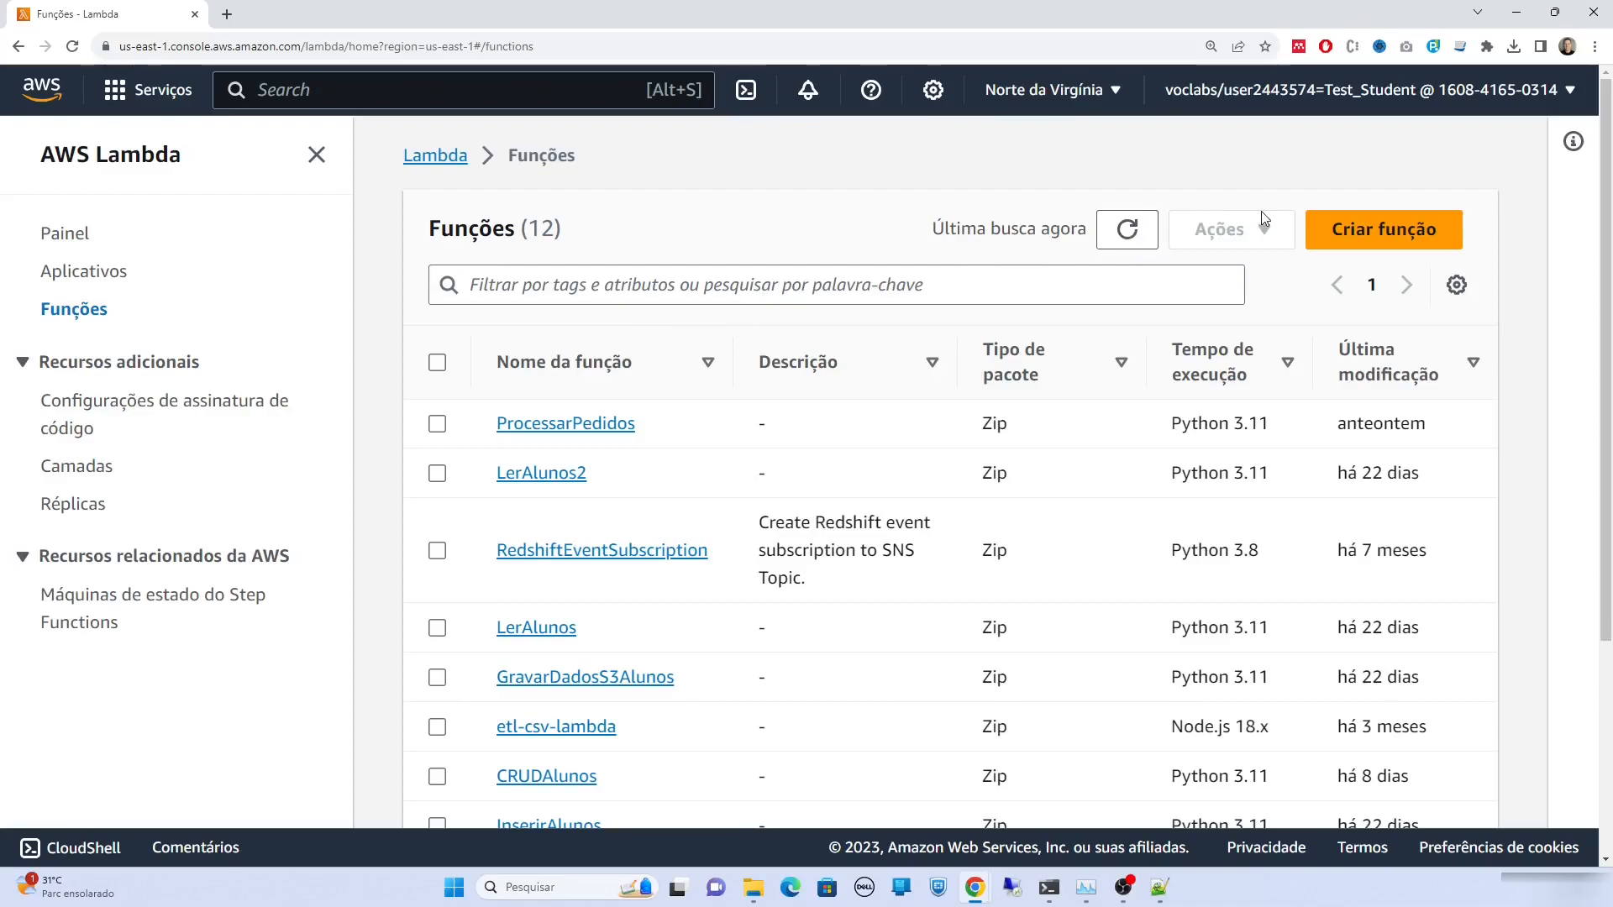
pyautogui.hotkey('alt', 'Tab')
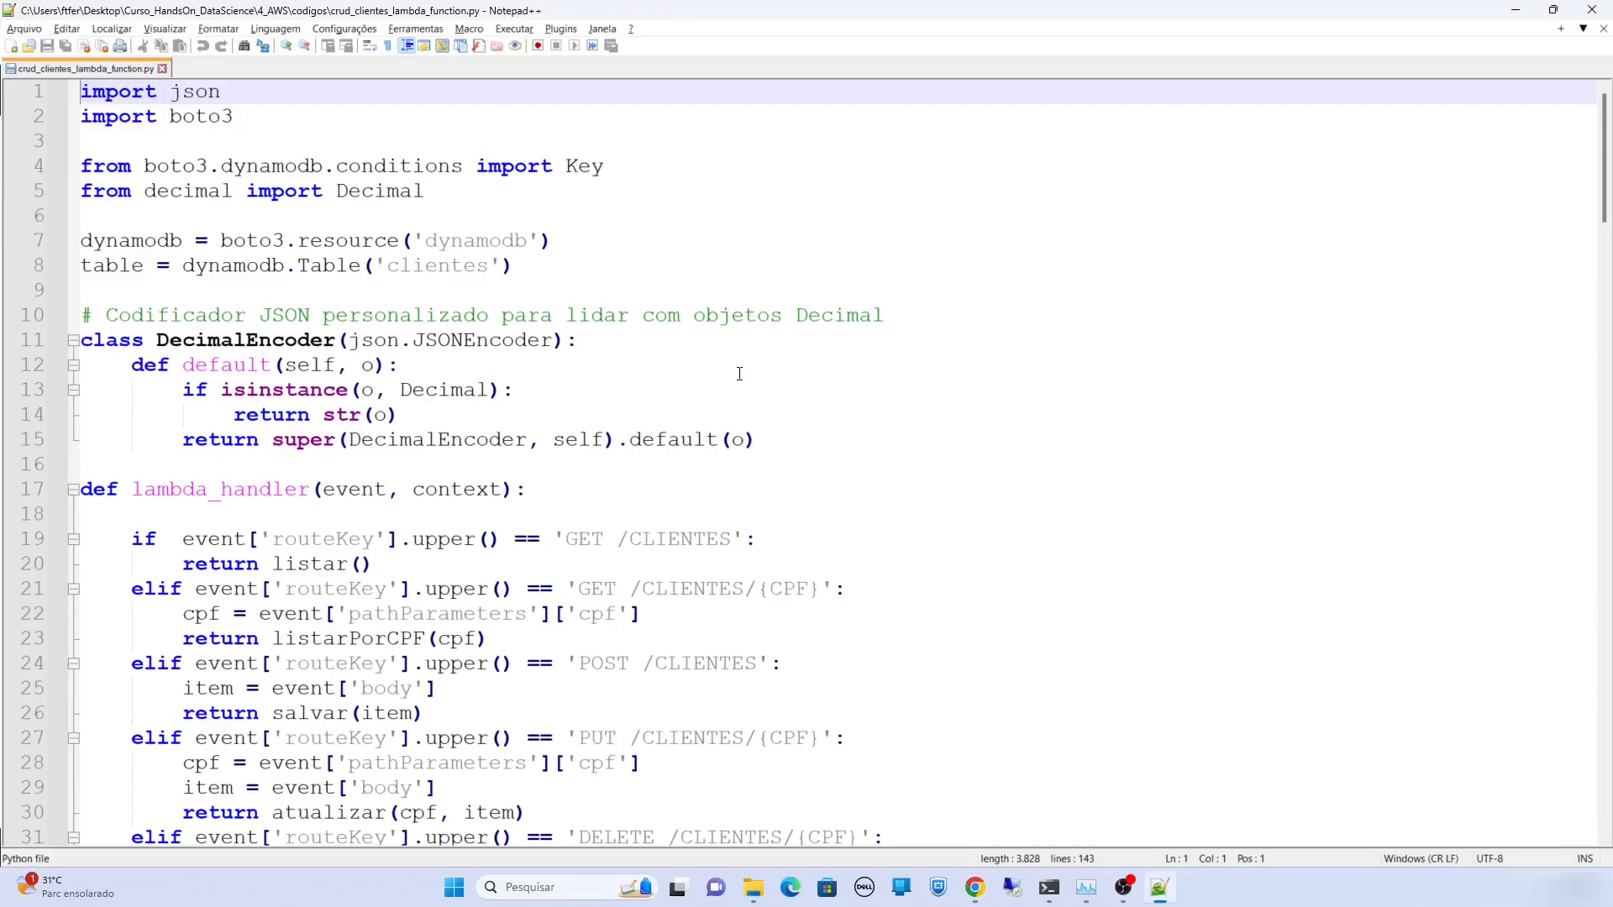
# Scroll through crud_clientes_lambda_function.py in Notepad++, then return to the Lambda page
pyautogui.scroll(-1, 774, 445)
pyautogui.scroll(1, 727, 446)
pyautogui.scroll(-15, 580, 503)
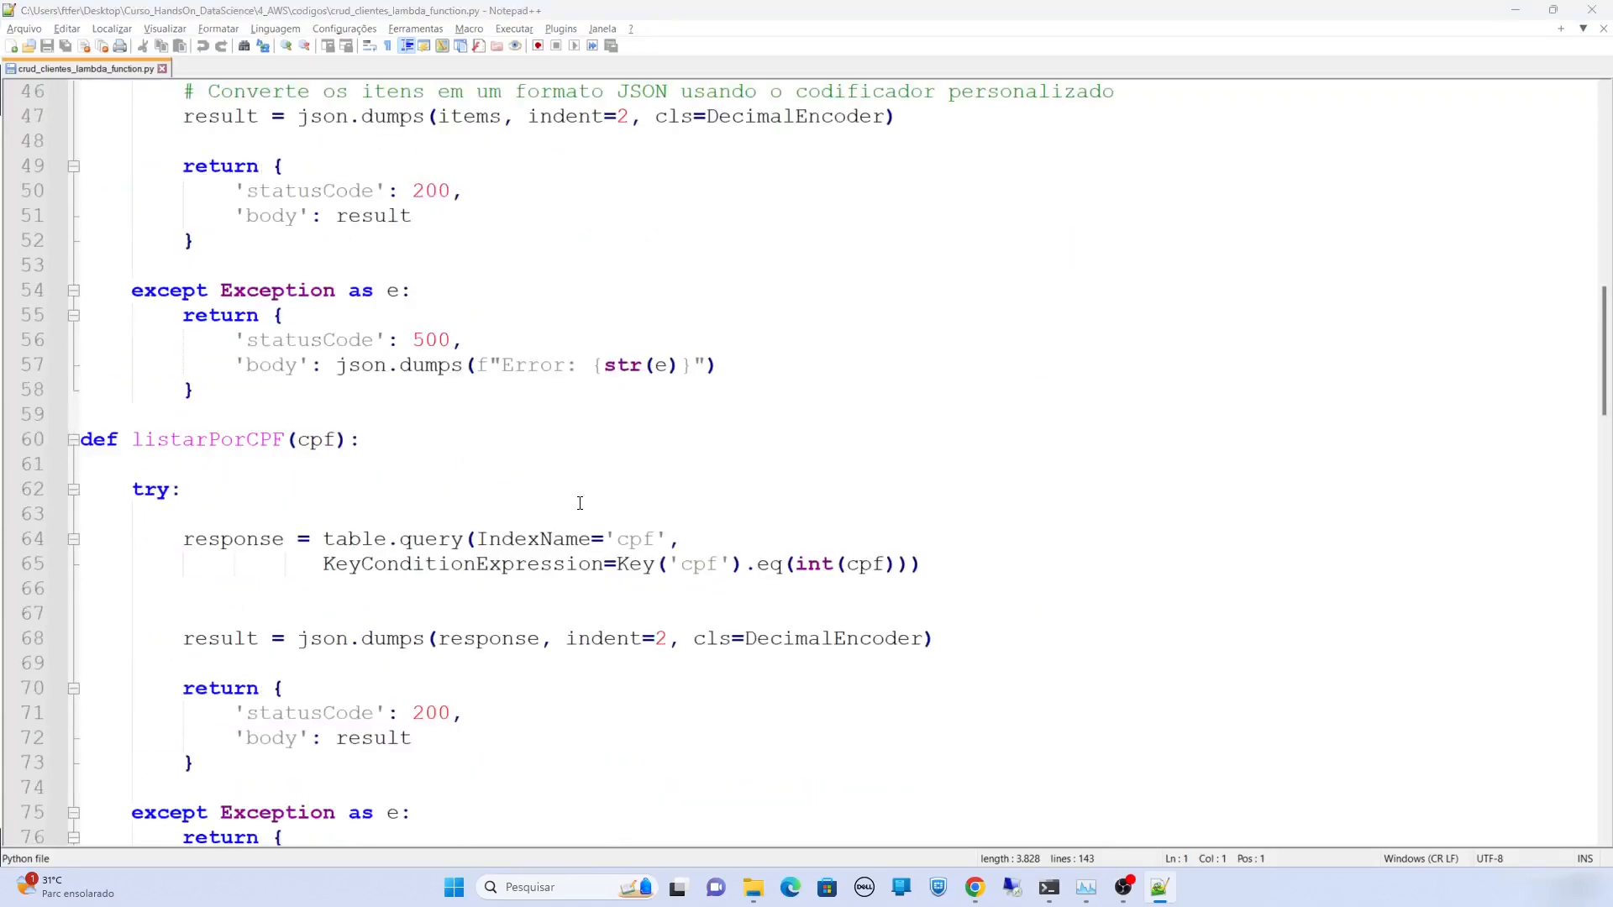
pyautogui.hotkey('alt', 'Tab')
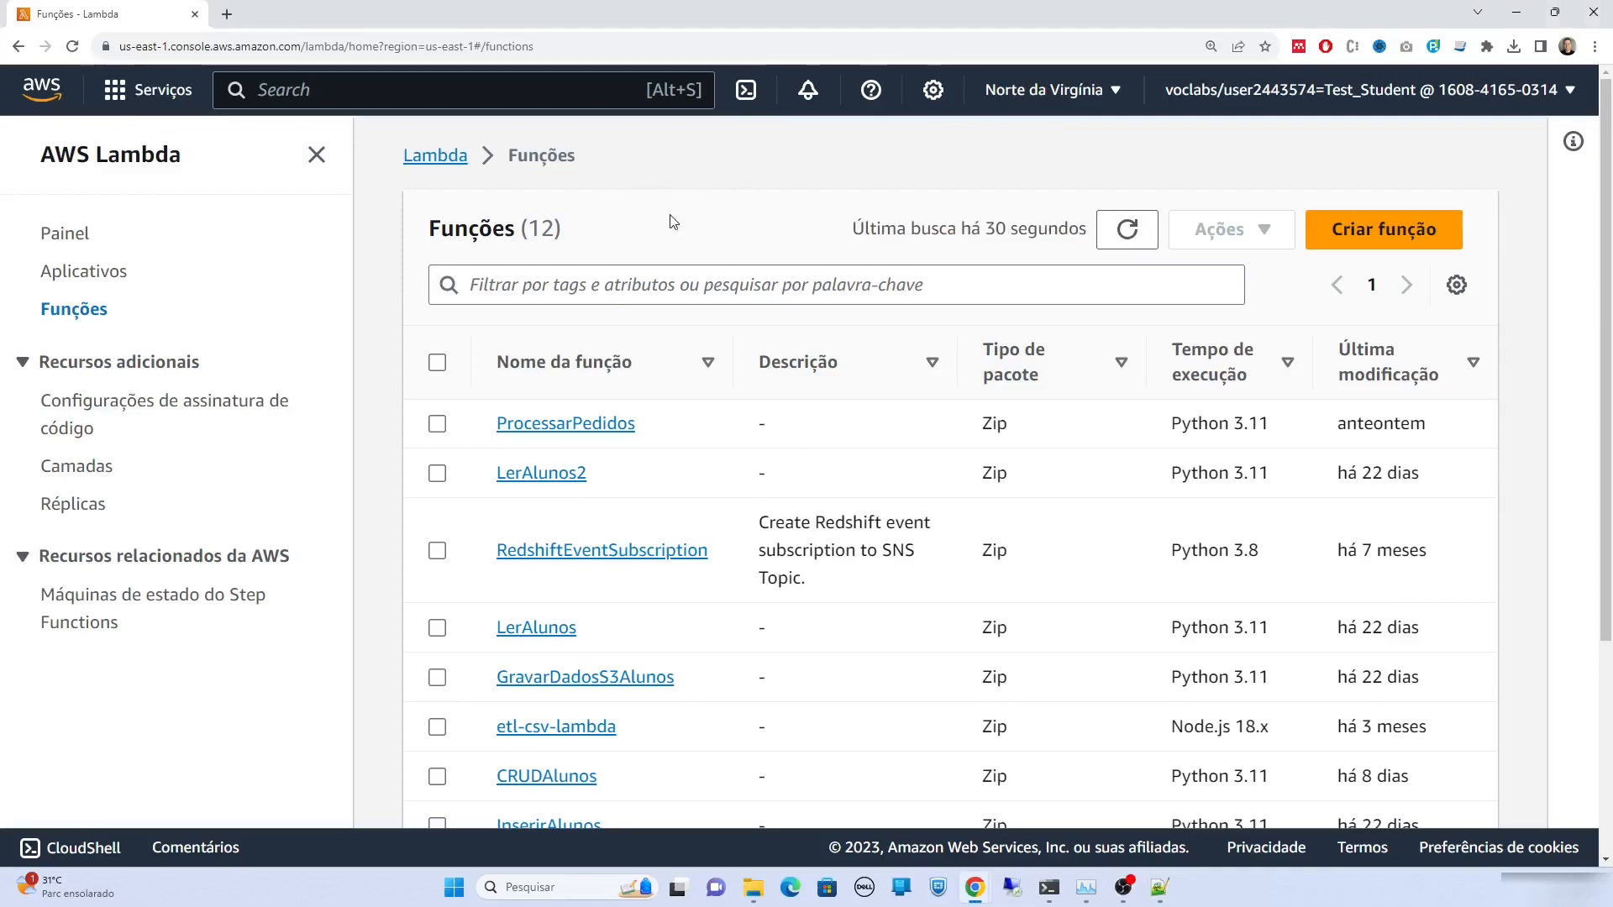
# Start a new Lambda function named CRUDClientes with the Python 3.11 runtime
pyautogui.click(1348, 229)
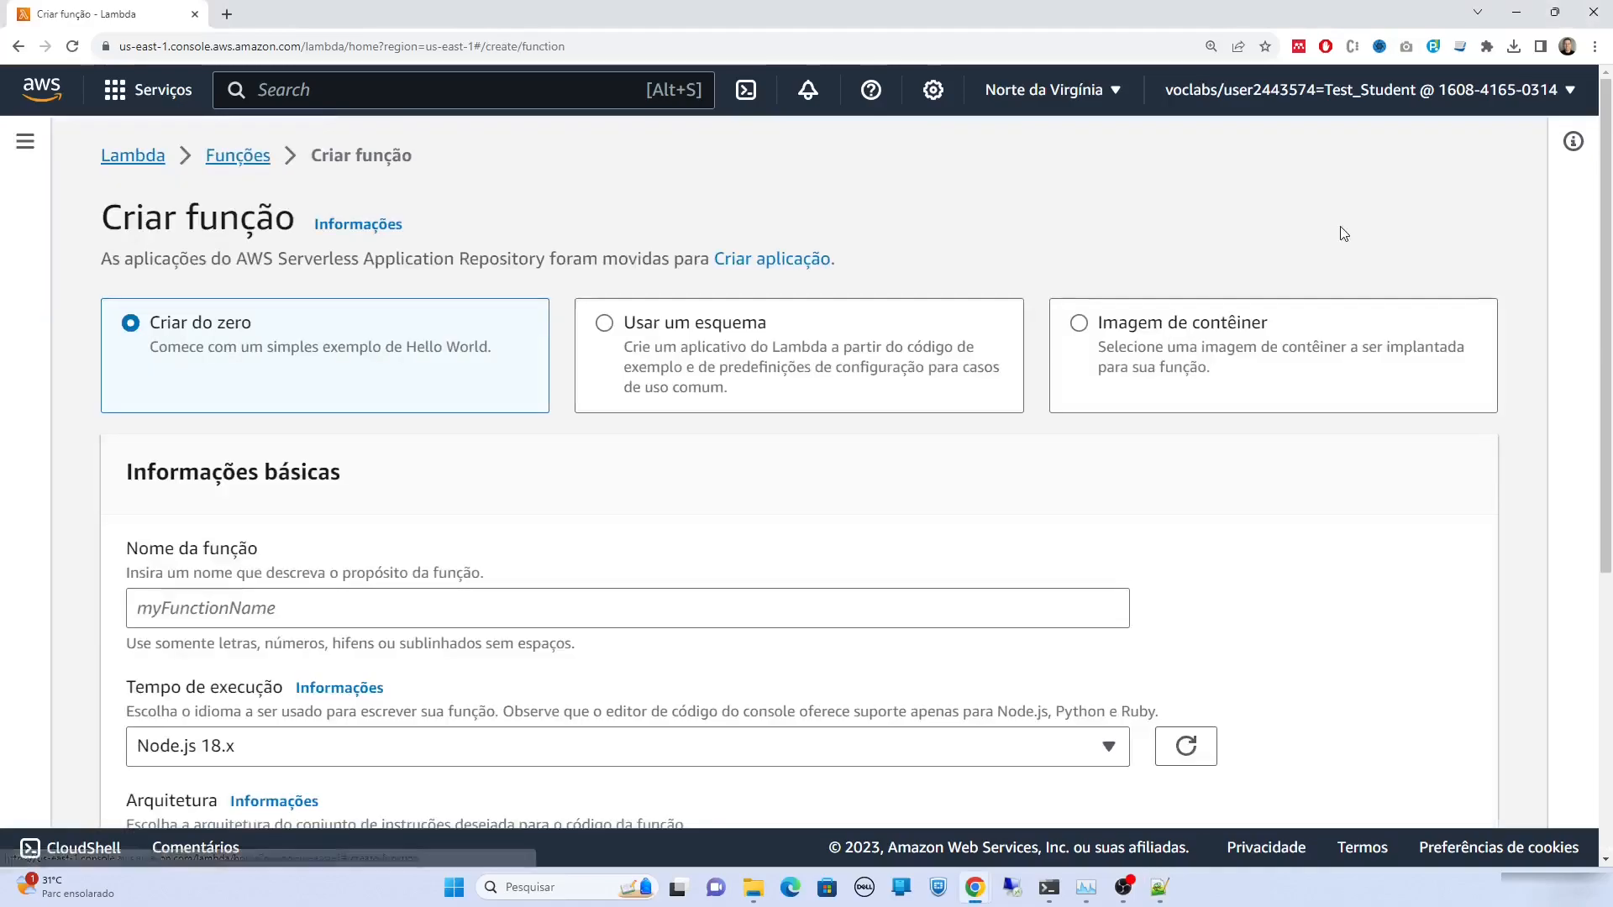
pyautogui.scroll(-2, 1220, 243)
pyautogui.click(474, 427)
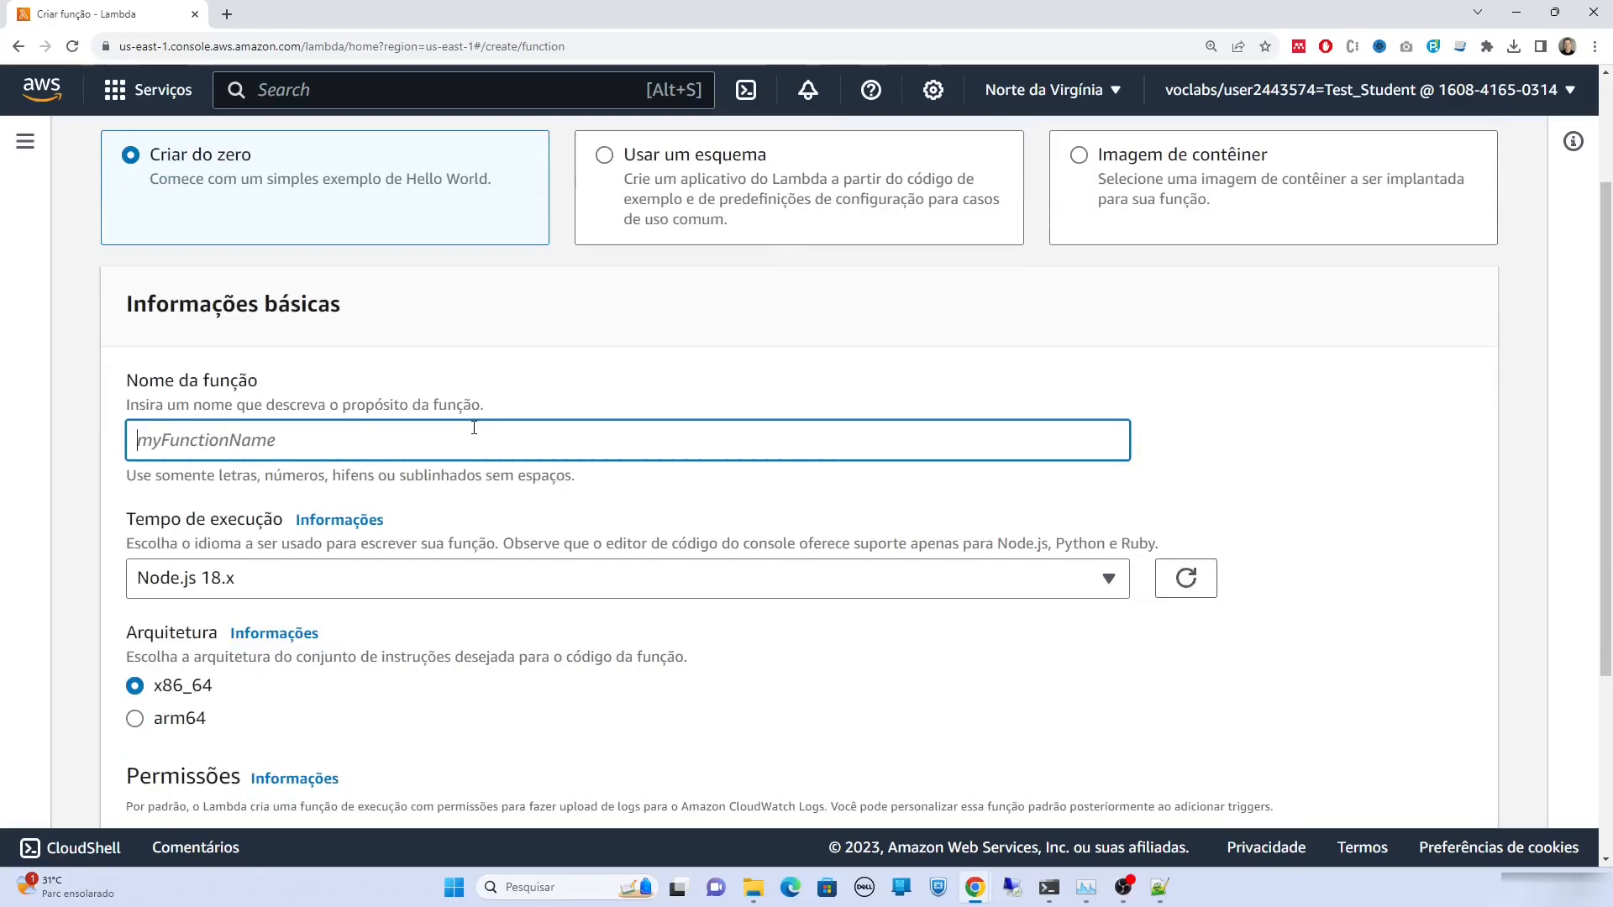
pyautogui.write('CRUDClientes')
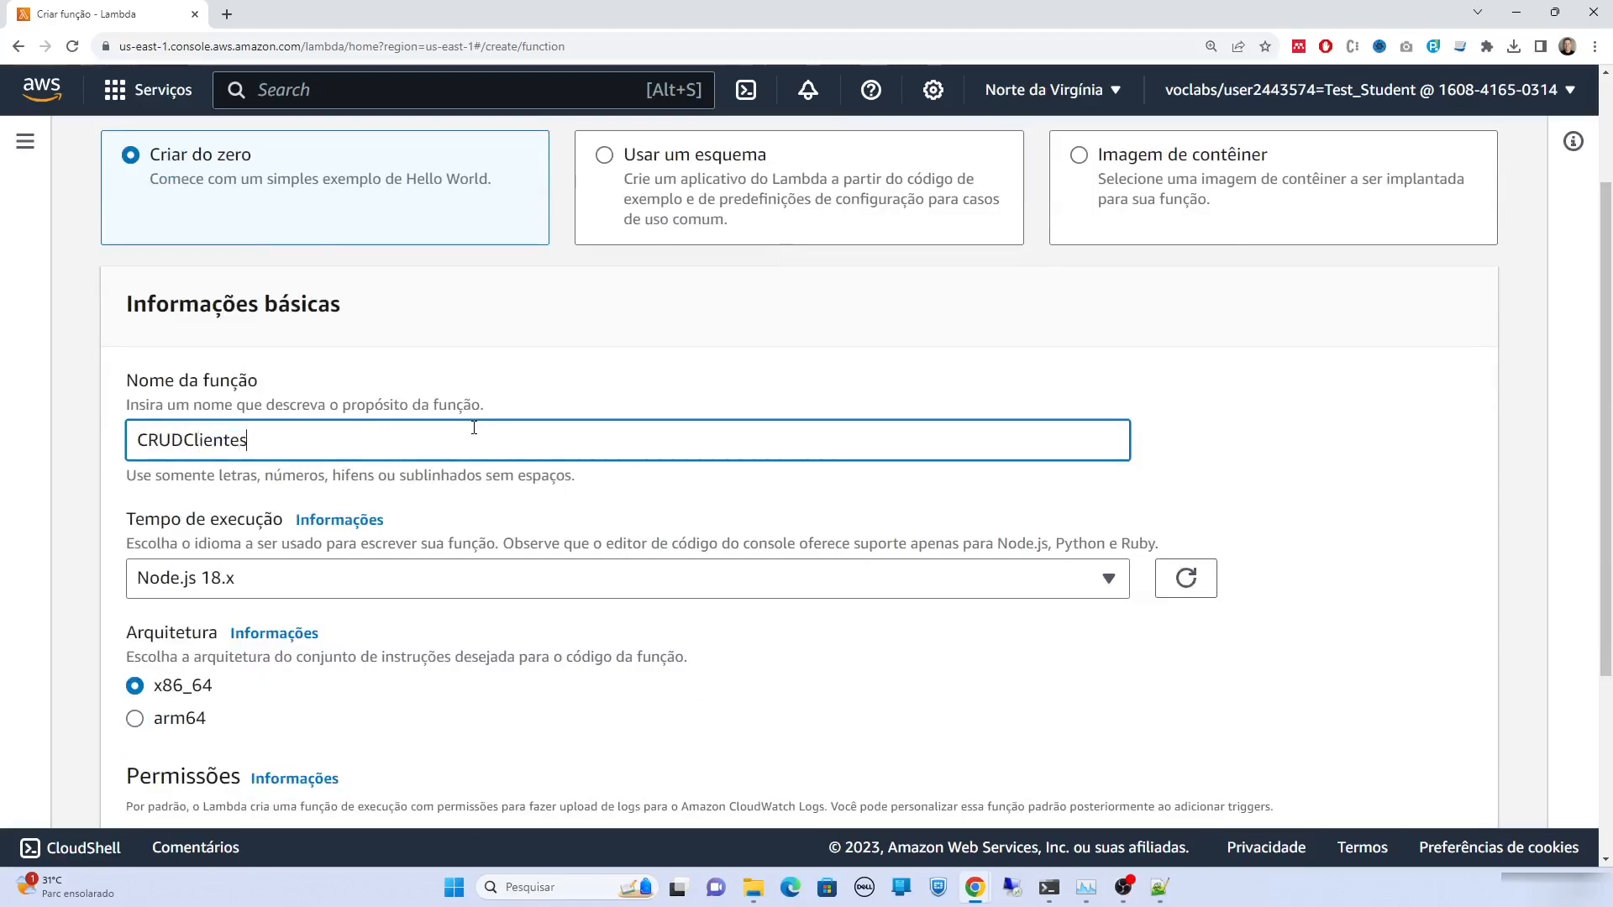
pyautogui.scroll(-2, 383, 403)
pyautogui.click(383, 395)
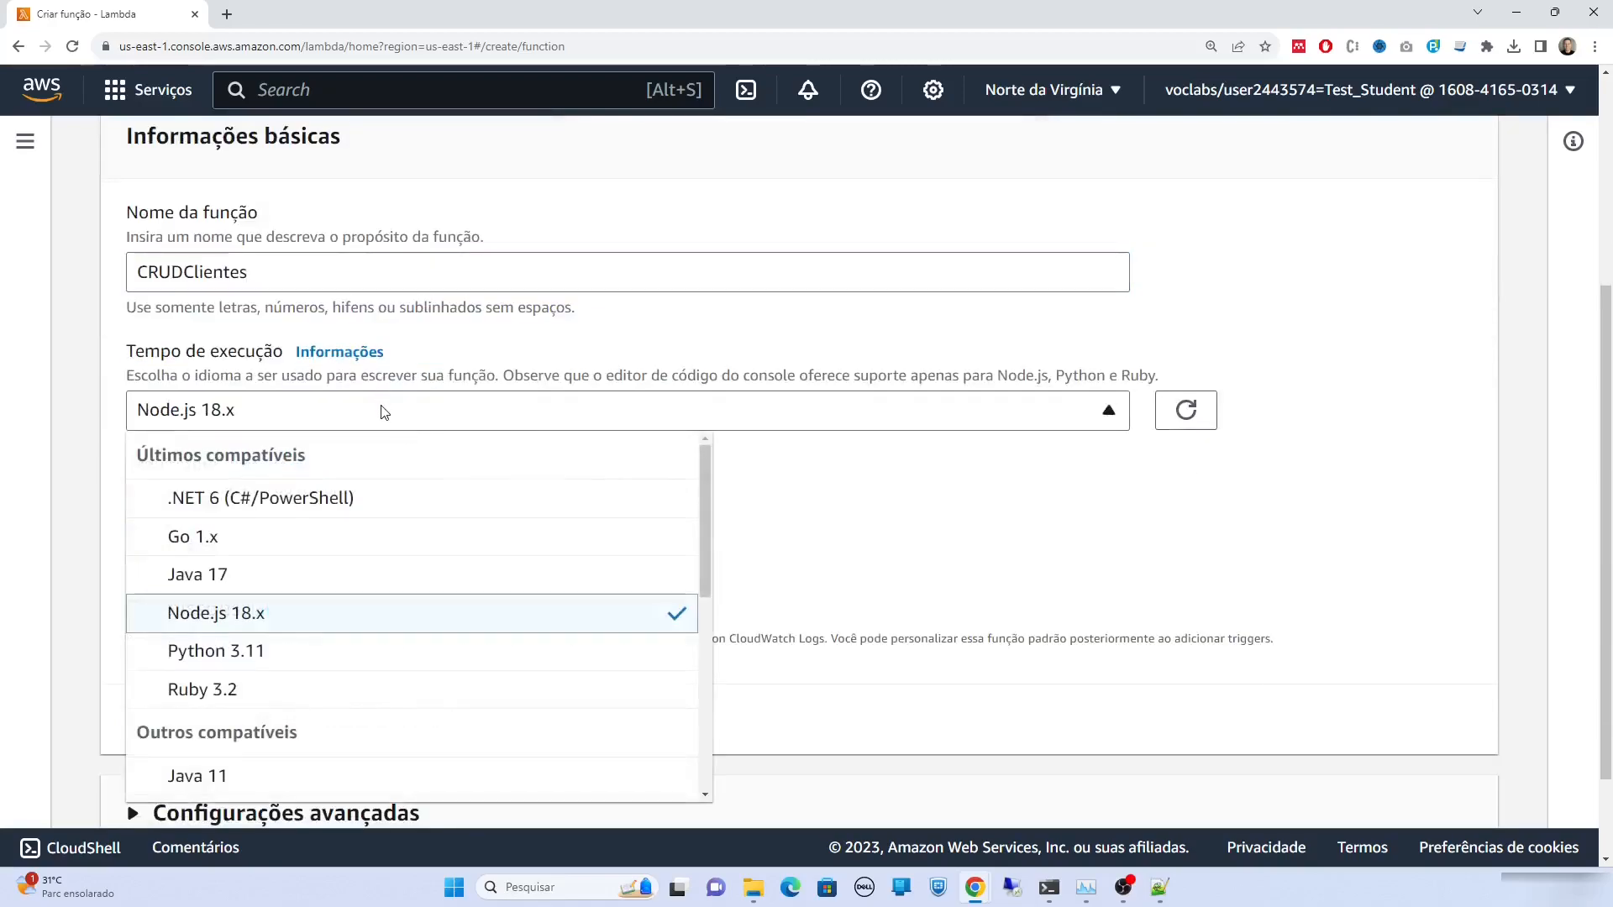
pyautogui.click(355, 651)
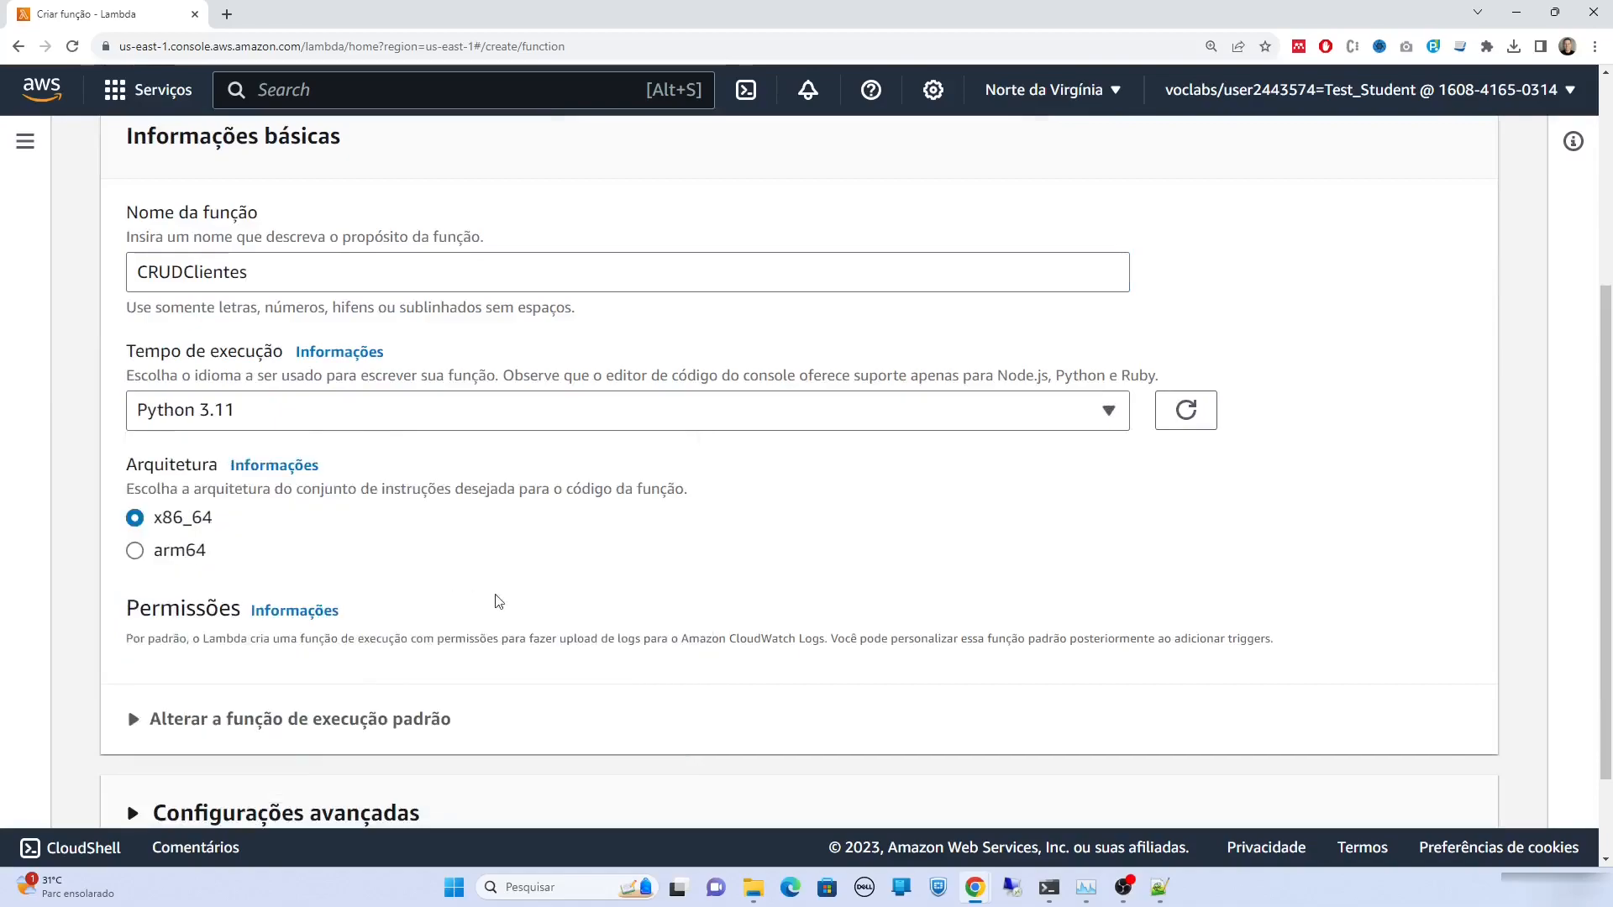
# Use the existing LabRole as execution role and create the function
pyautogui.scroll(-2, 1386, 596)
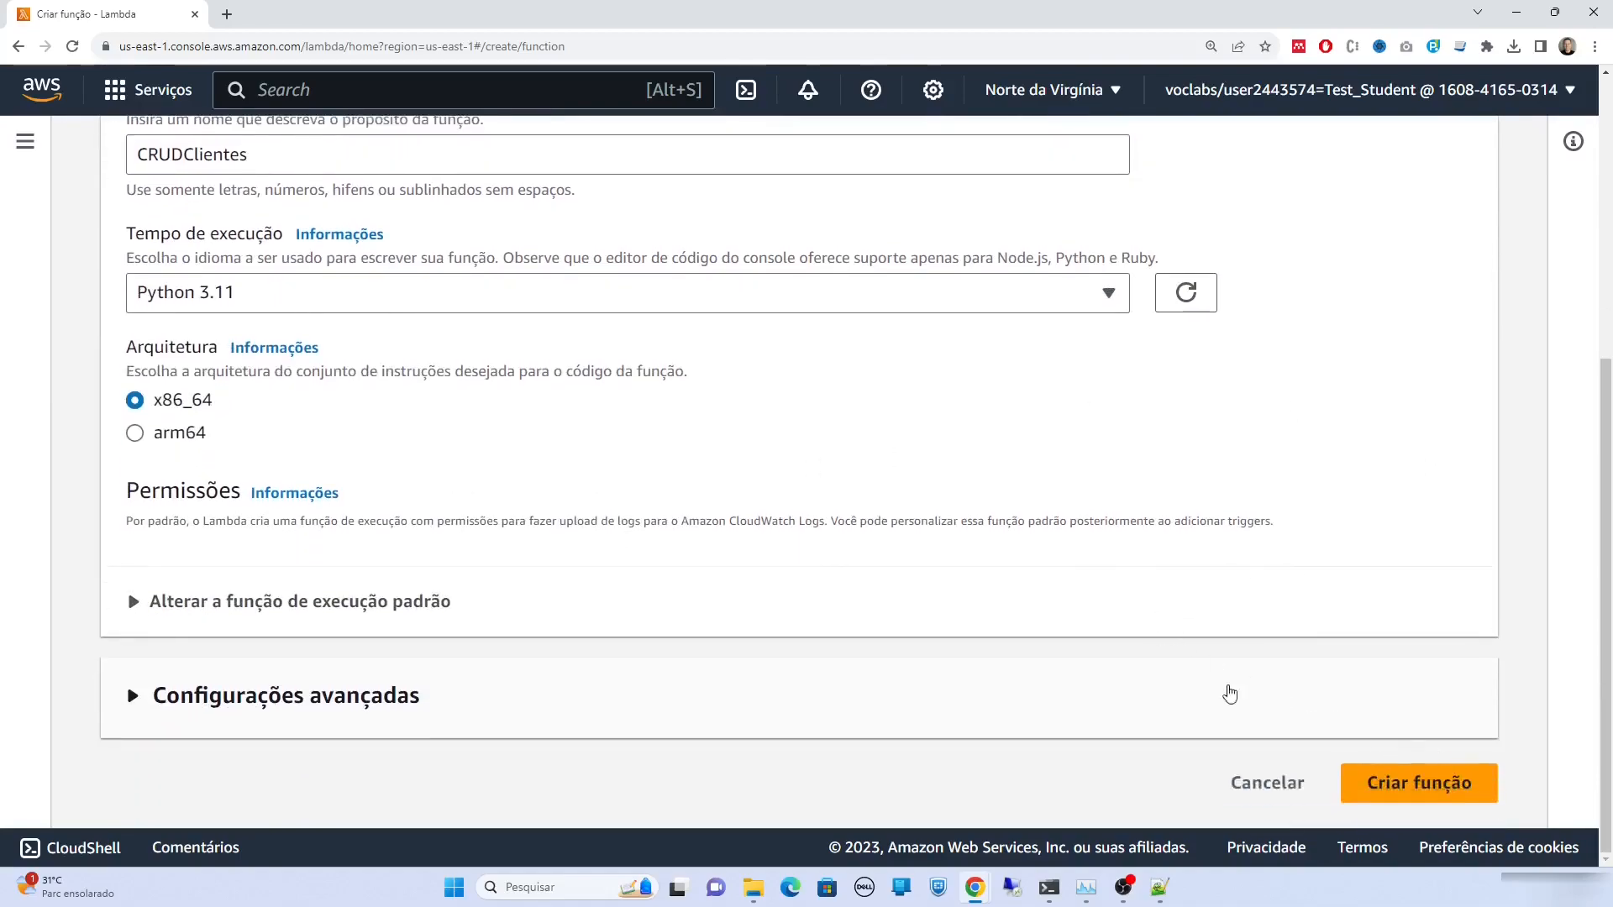
pyautogui.click(258, 602)
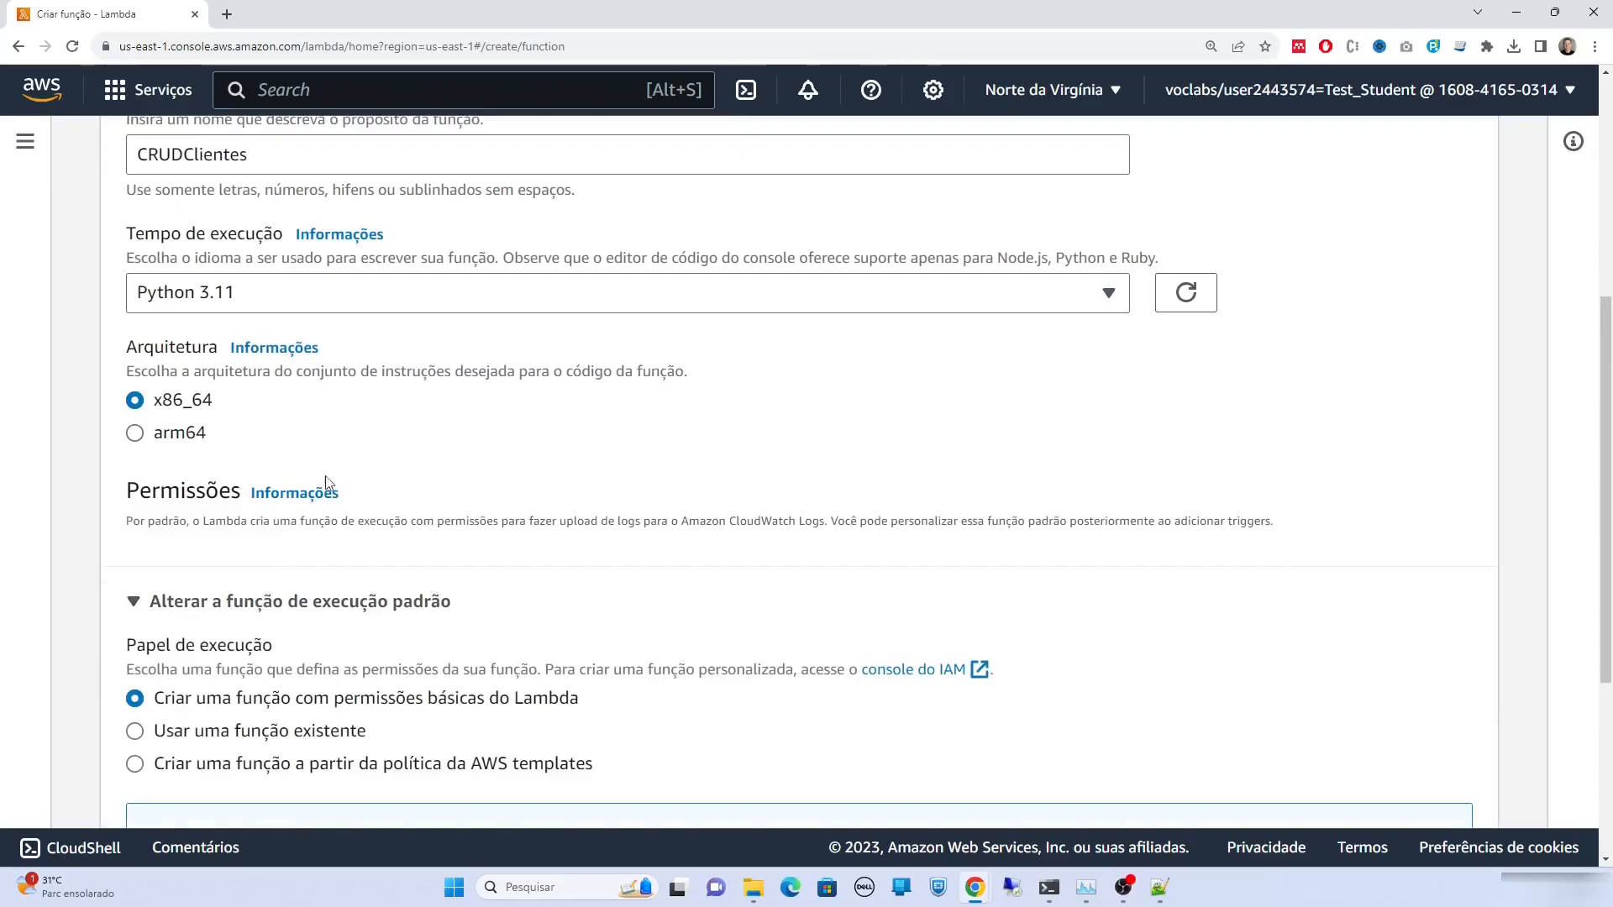
pyautogui.scroll(-3, 352, 492)
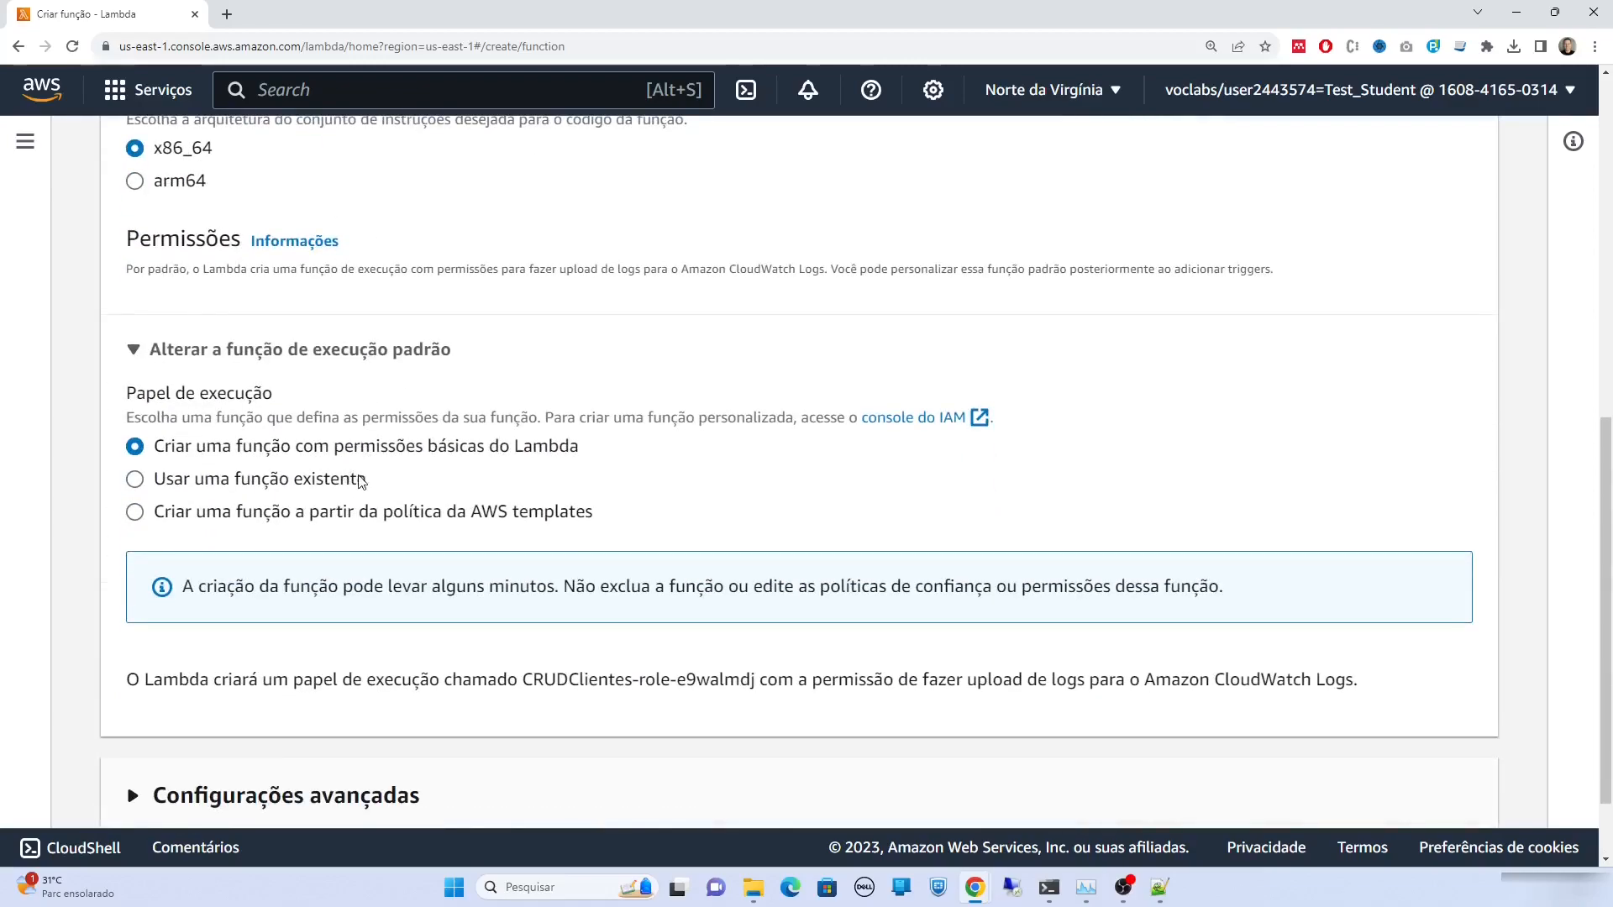
pyautogui.click(357, 479)
pyautogui.click(397, 632)
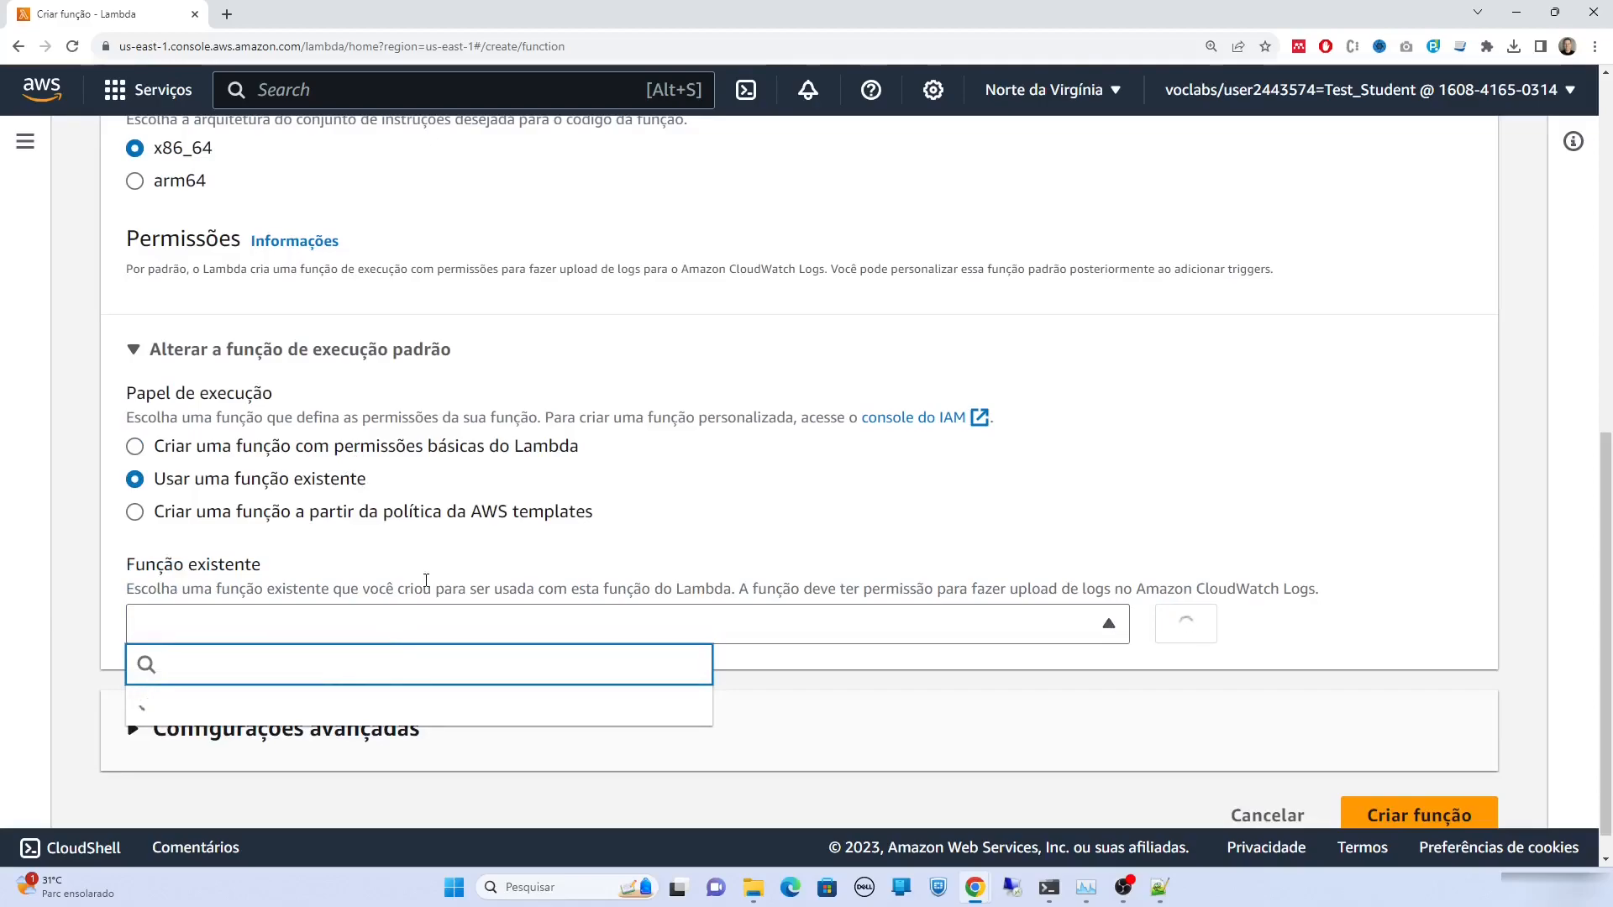
pyautogui.click(170, 769)
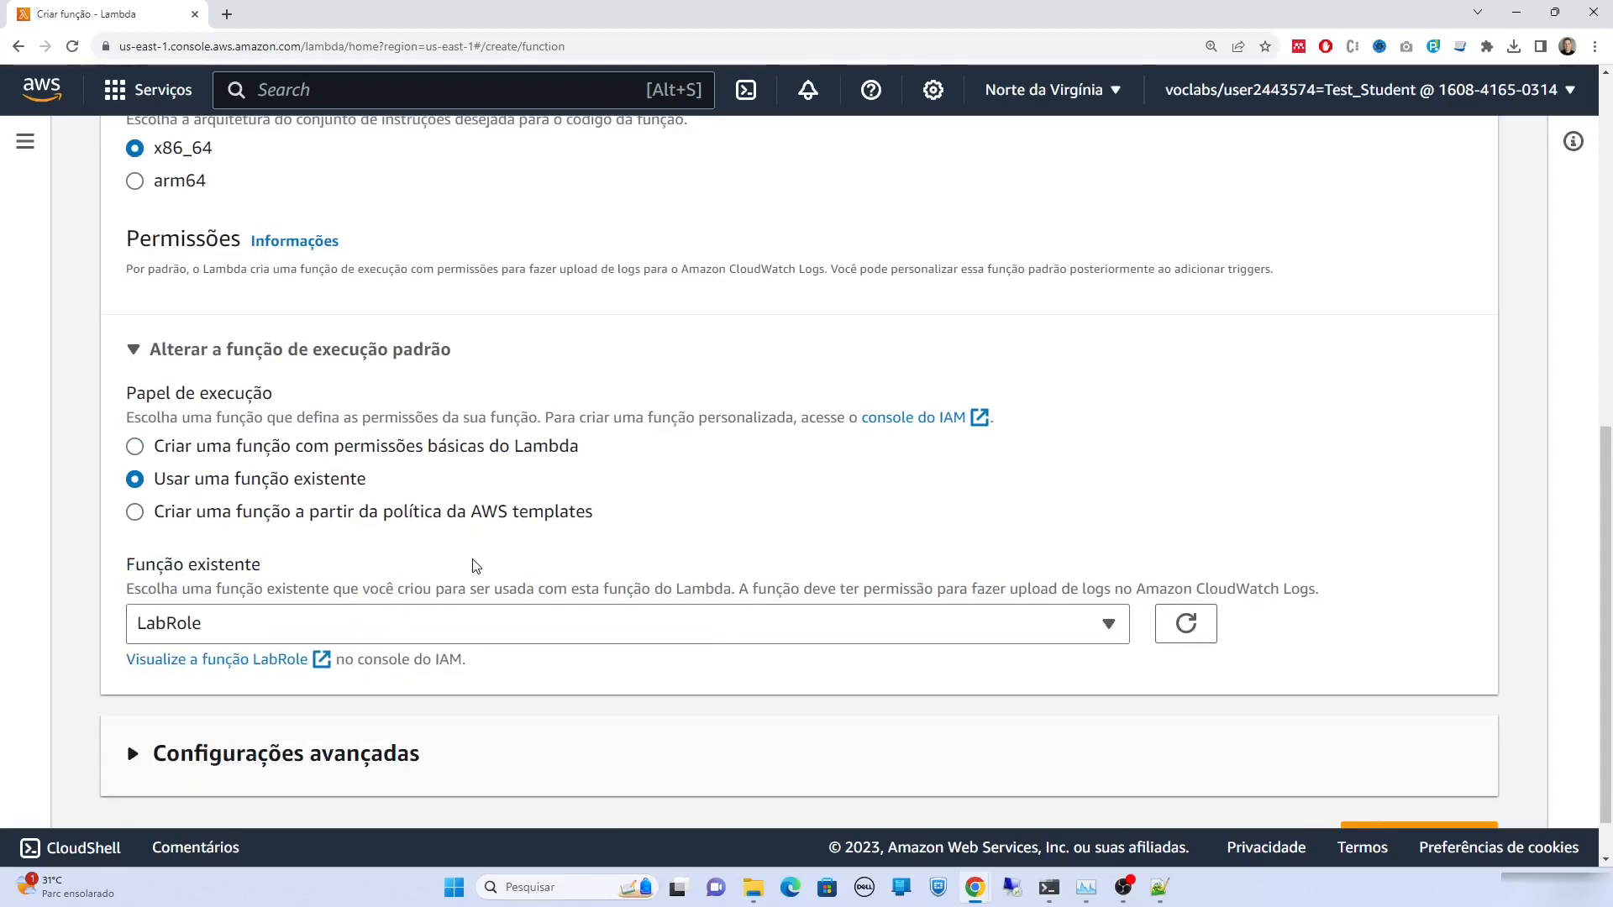
pyautogui.scroll(-1, 712, 493)
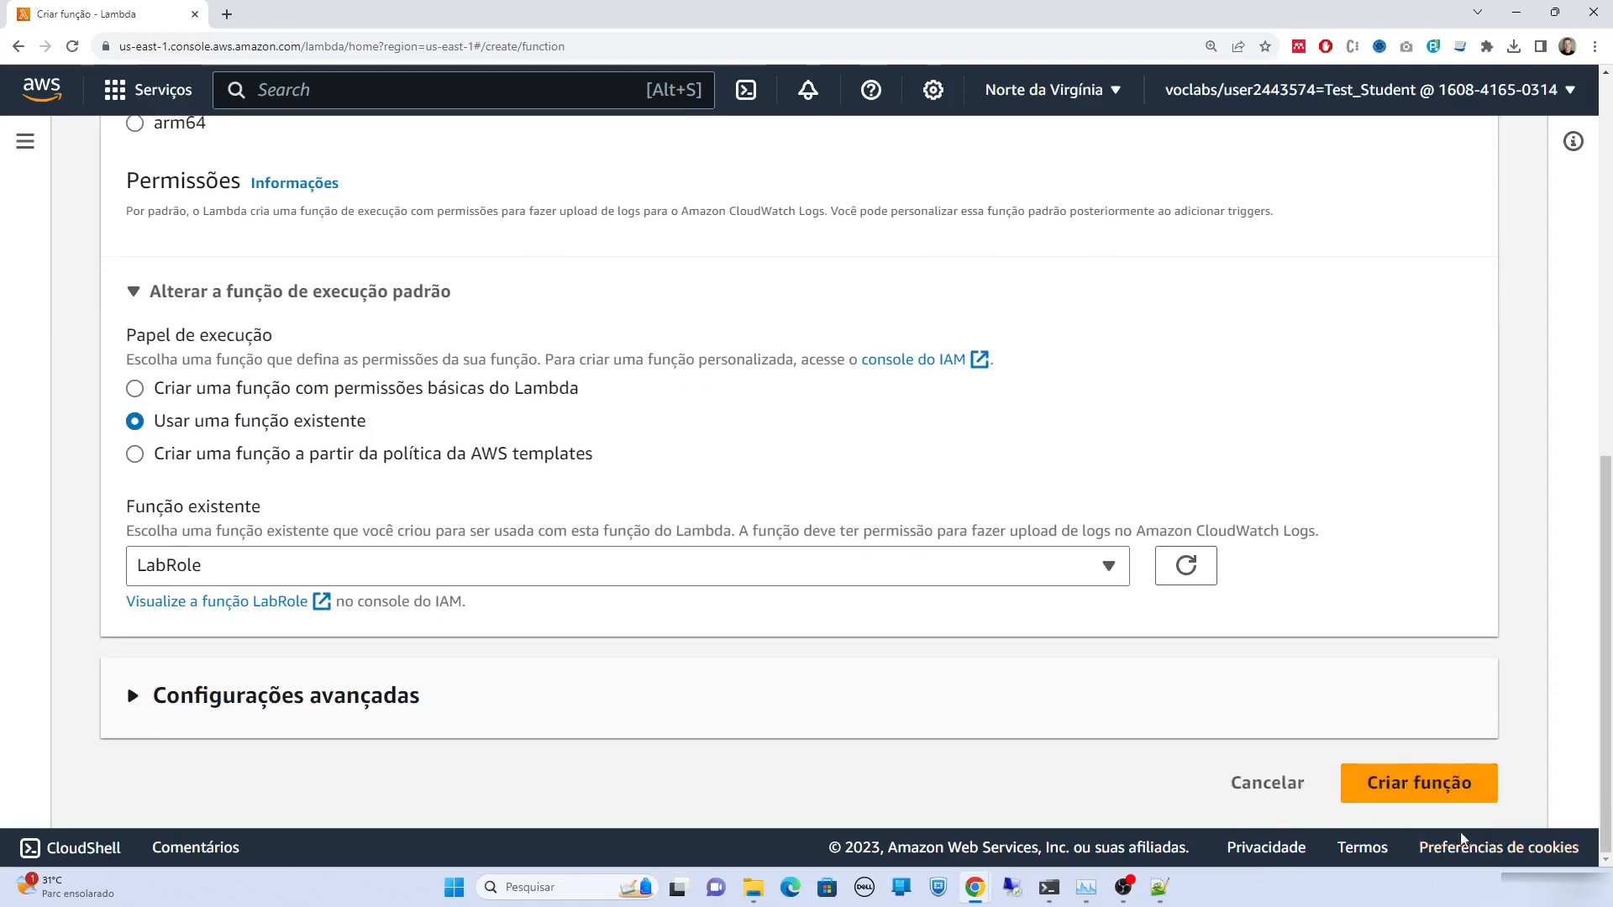
pyautogui.click(1420, 784)
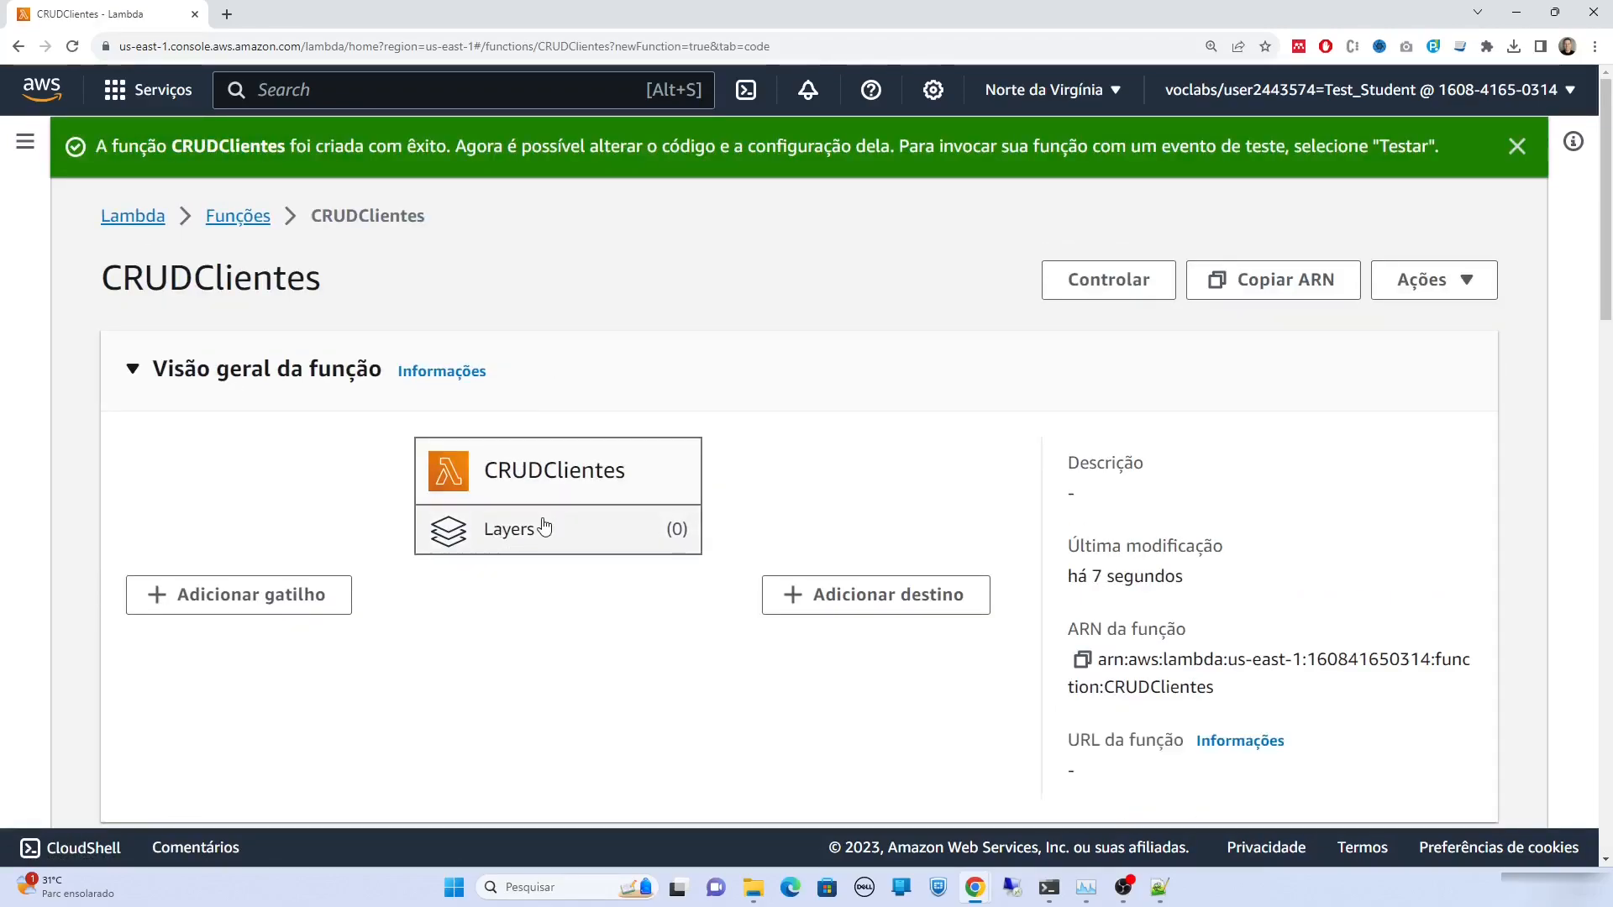
# Dismiss the code change notice on the new CRUDClientes function page
pyautogui.scroll(-8, 546, 527)
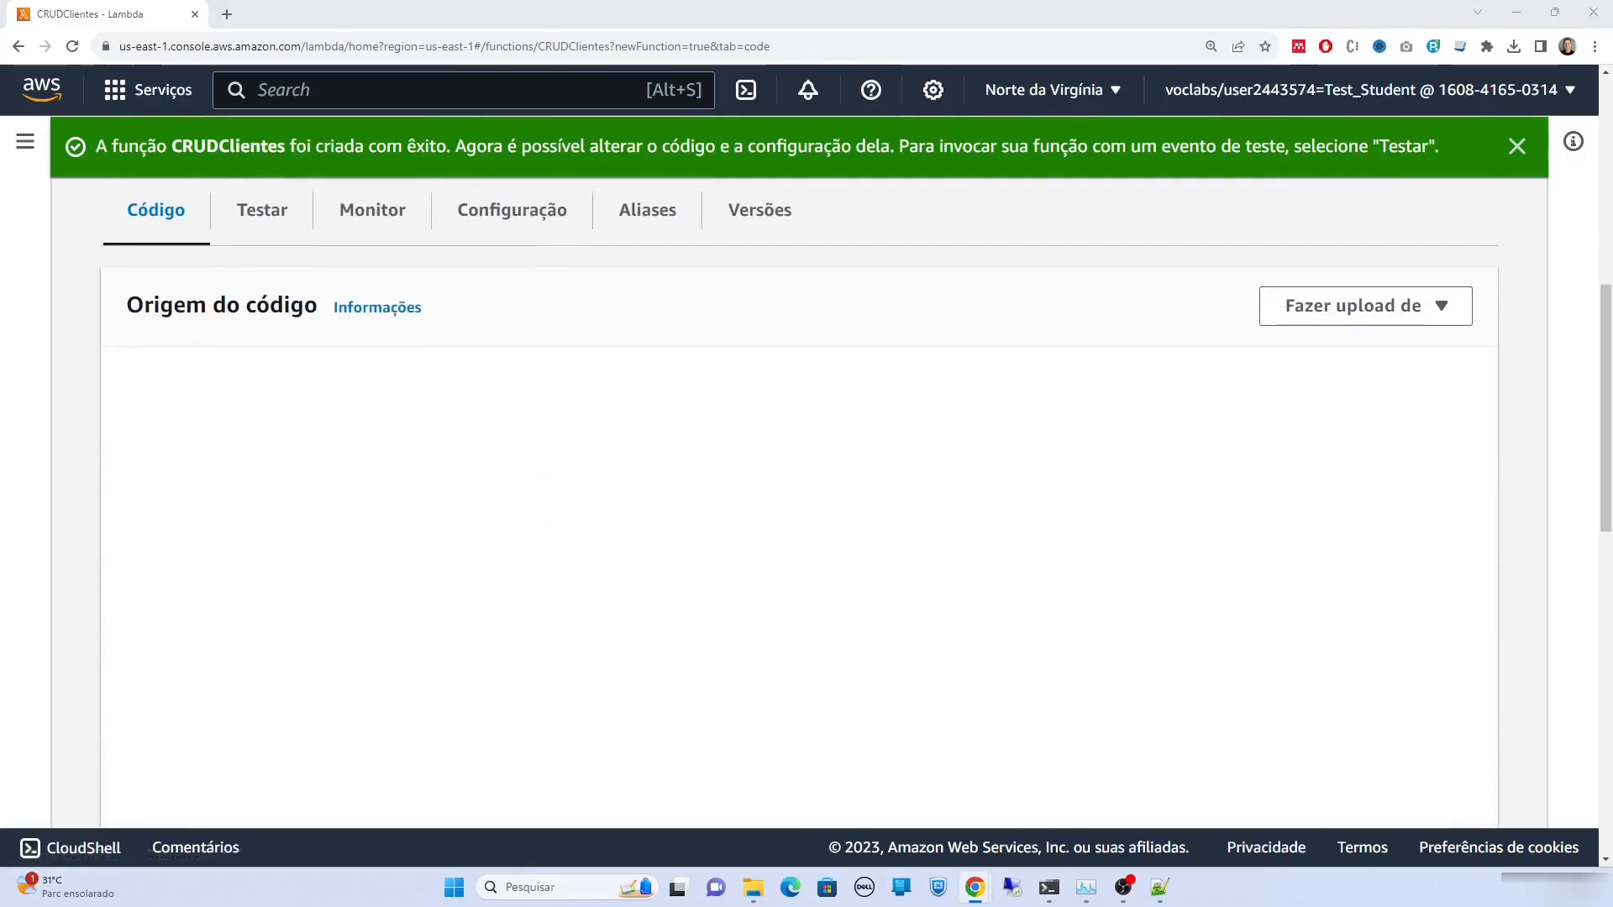
pyautogui.hotkey('alt', 'Tab')
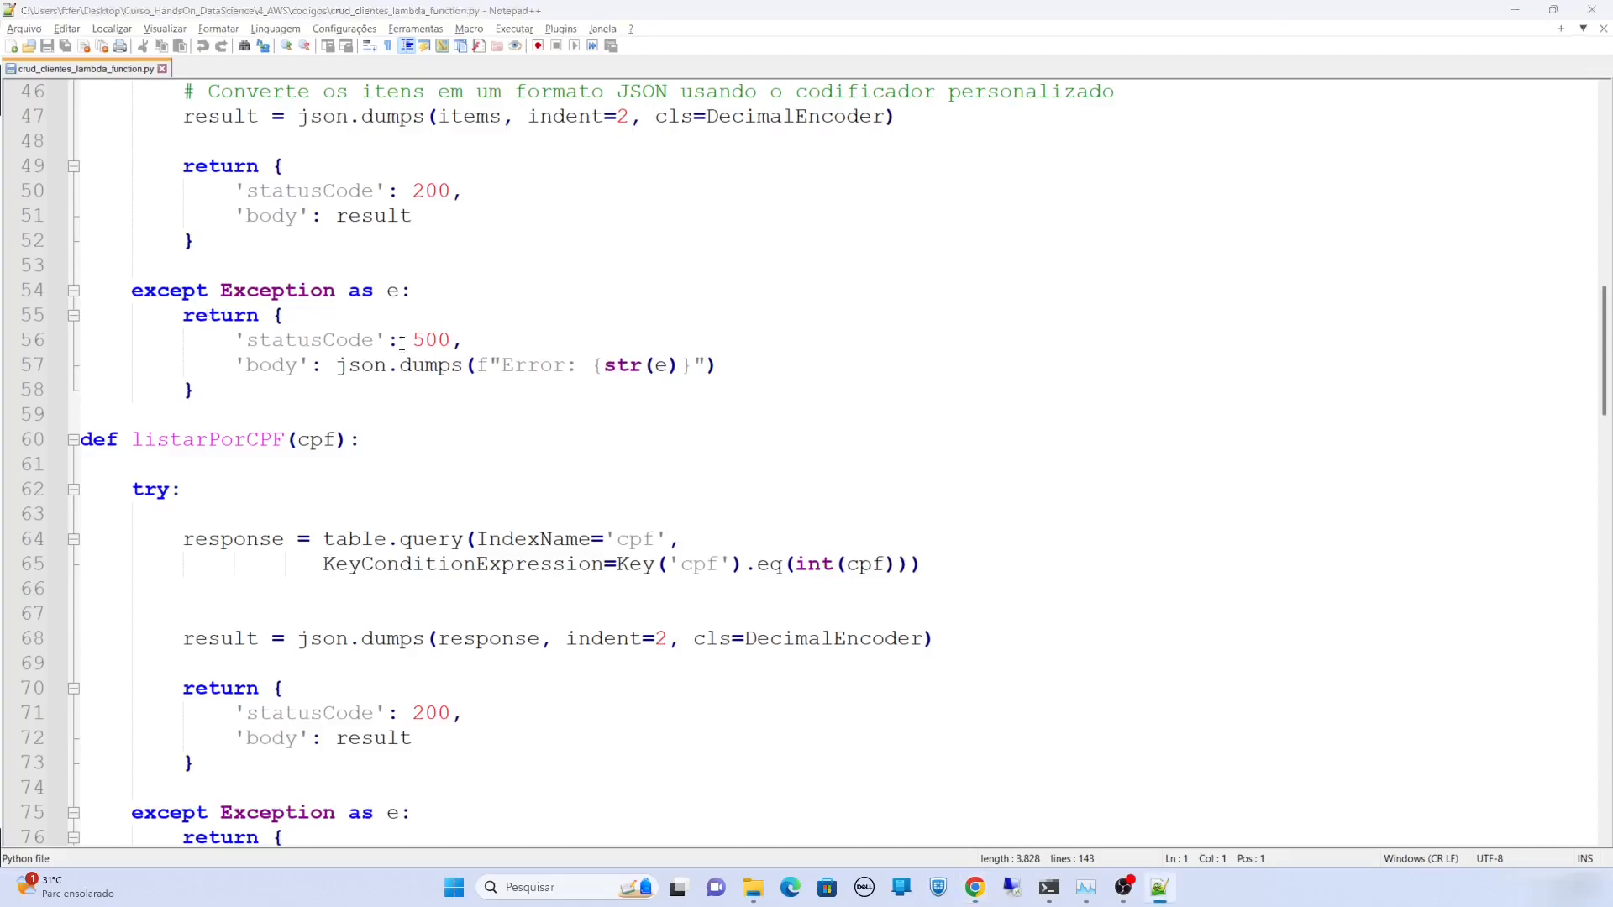
pyautogui.hotkey('alt', 'Tab')
pyautogui.scroll(-5, 731, 575)
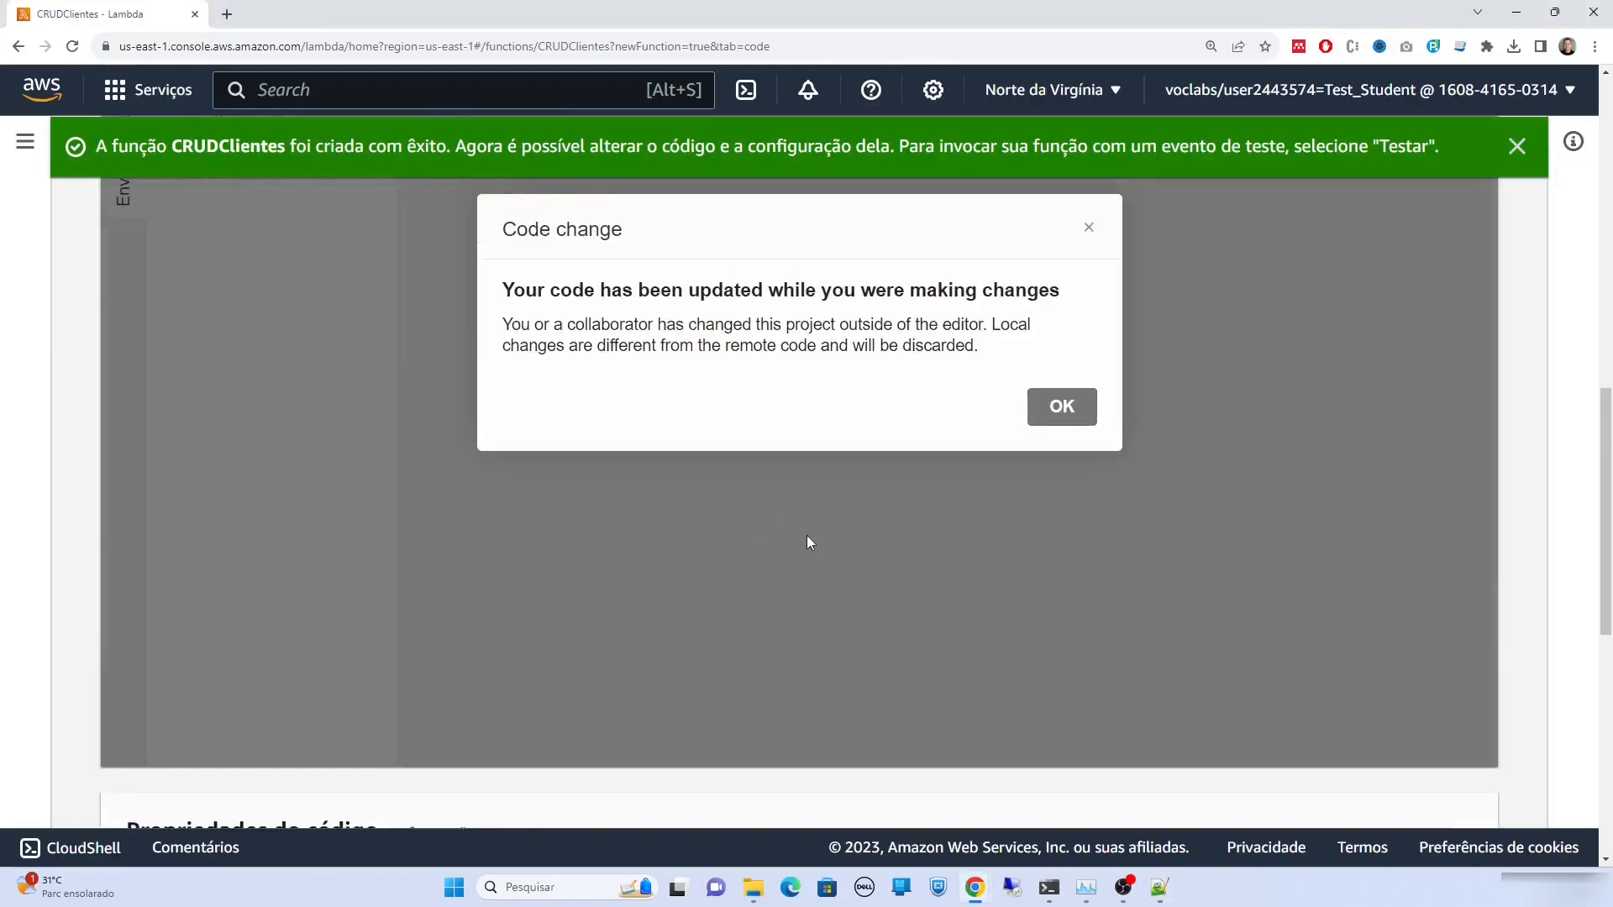
pyautogui.click(1059, 408)
pyautogui.scroll(2, 915, 501)
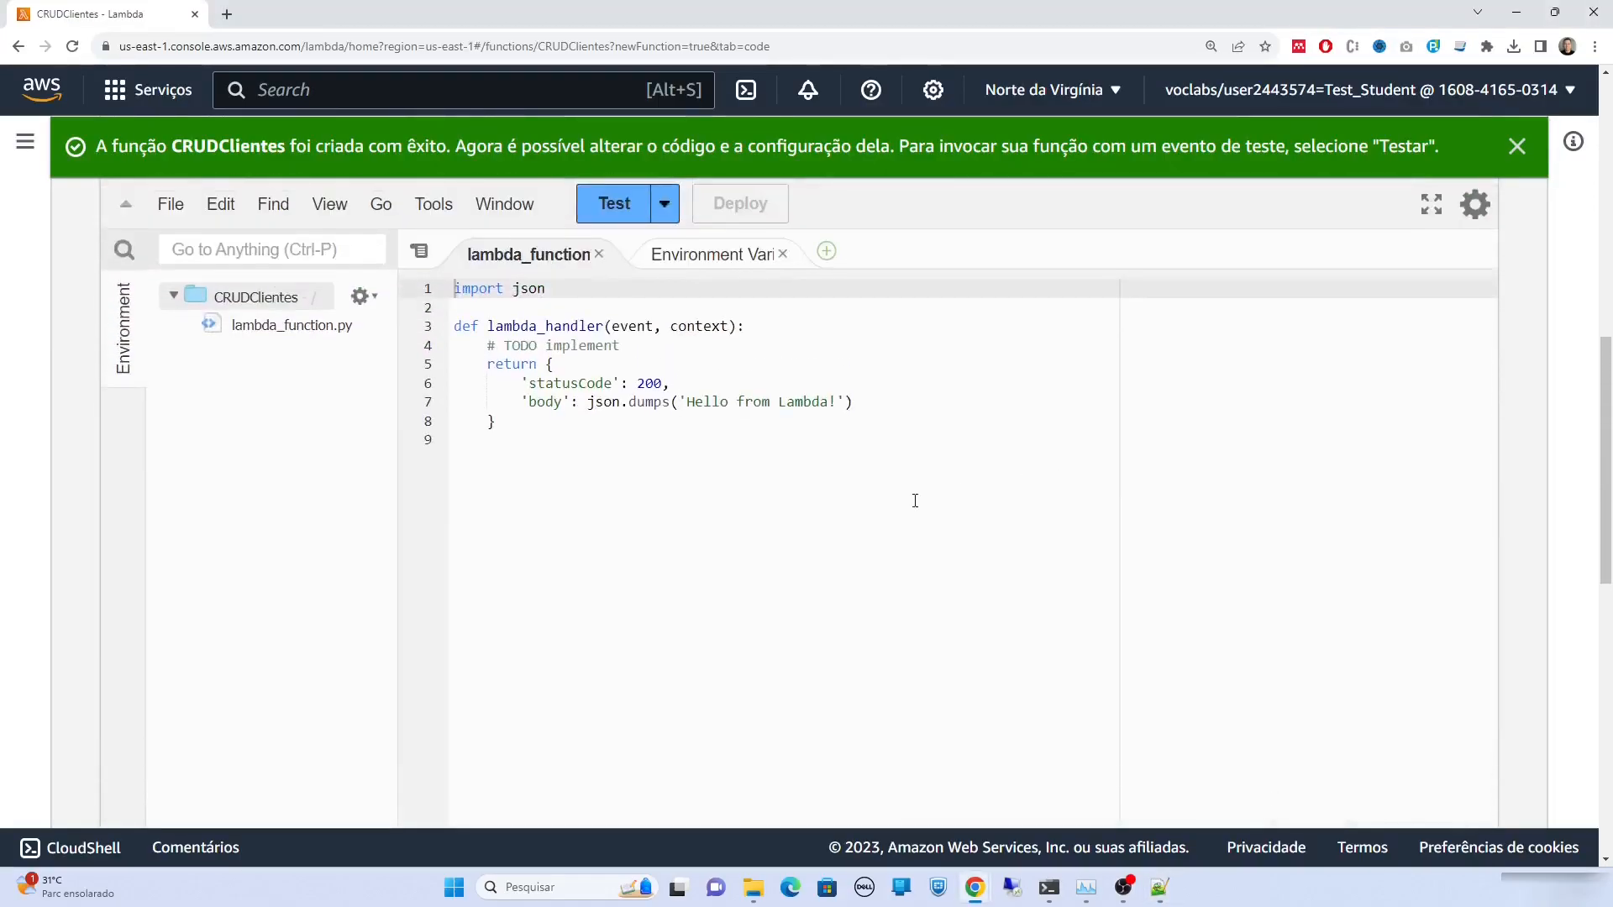
# Copy all the clientes CRUD code from Notepad++ and paste it over the Lambda template code
pyautogui.hotkey('alt', 'Tab')
pyautogui.click(387, 472)
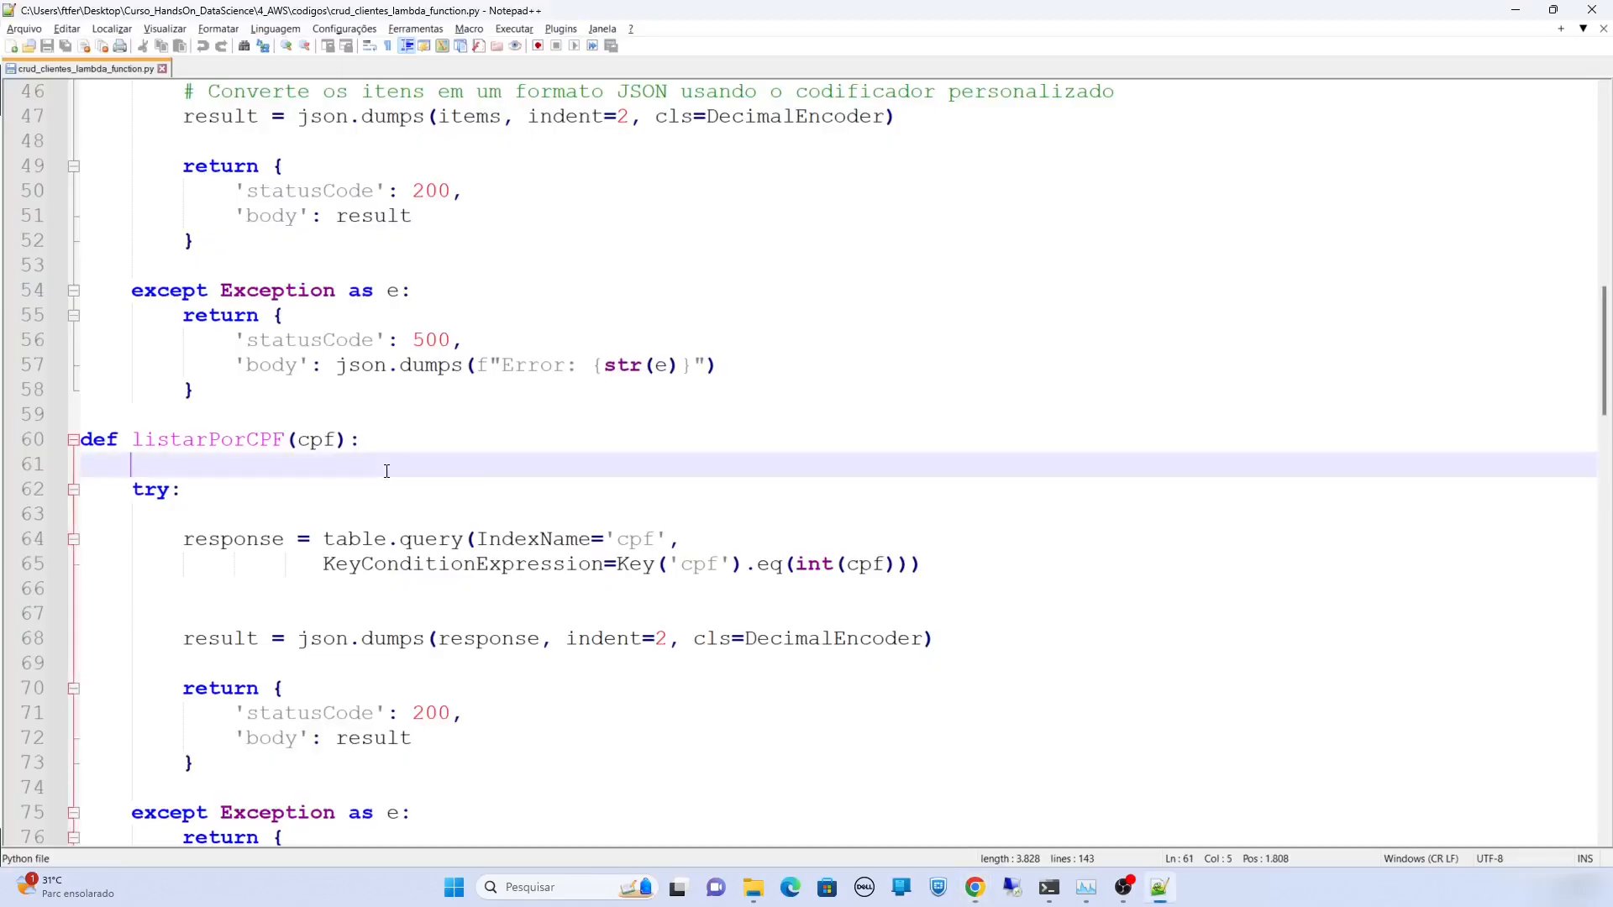
pyautogui.hotkey('ctrl', 'a')
pyautogui.hotkey('ctrl', 'c')
pyautogui.hotkey('alt', 'Tab')
pyautogui.hotkey('ctrl', 'a')
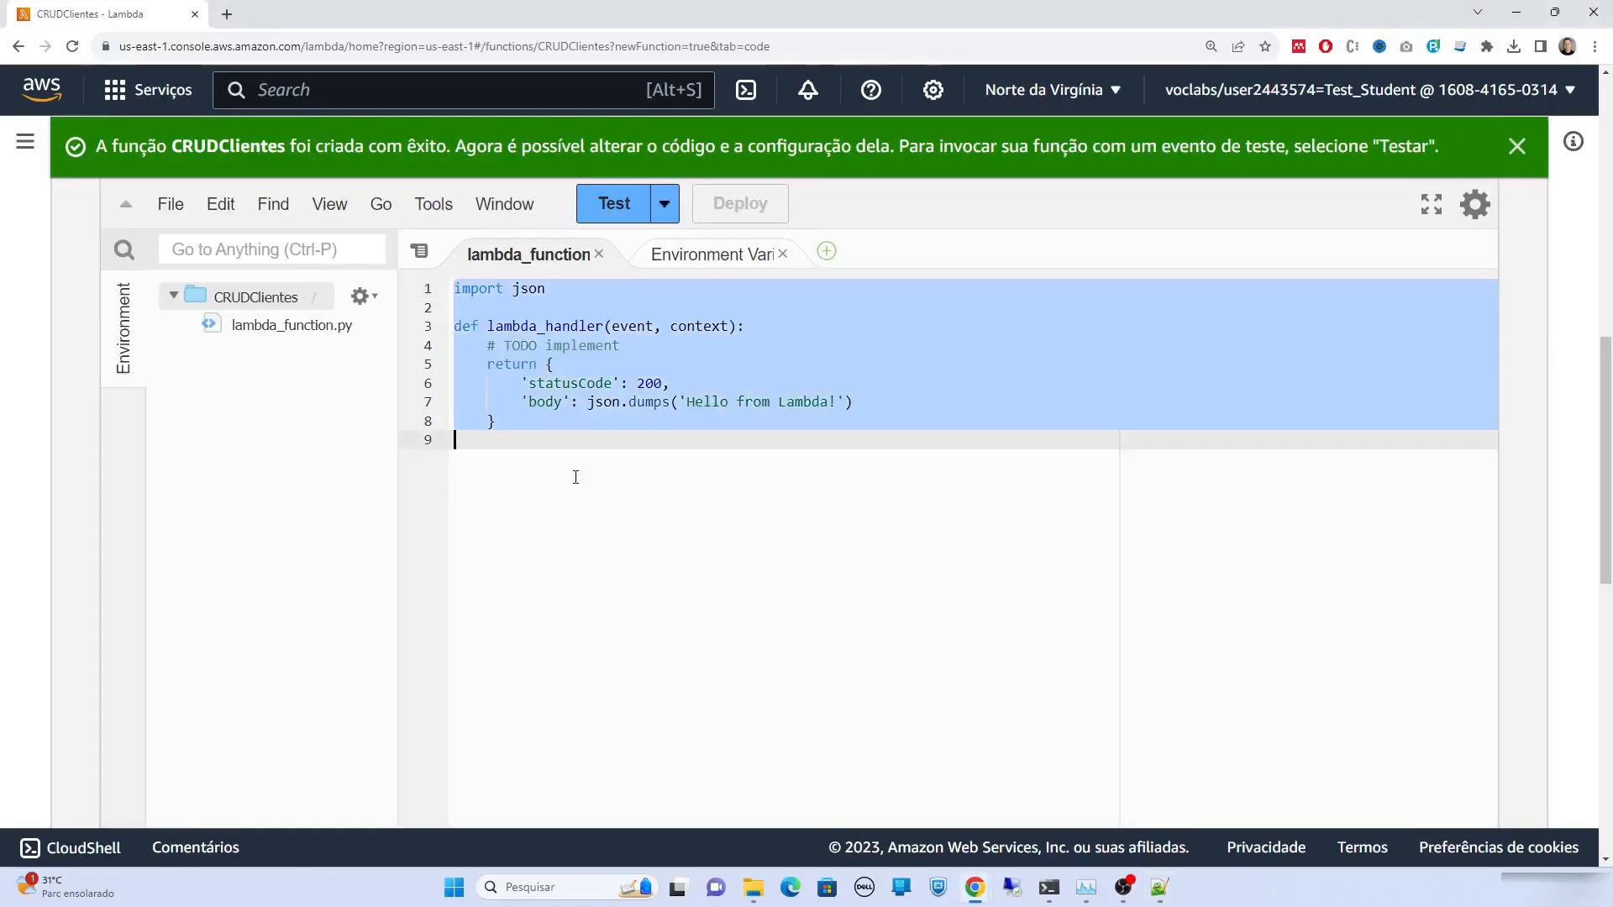
pyautogui.hotkey('ctrl', 'v')
pyautogui.scroll(20, 911, 557)
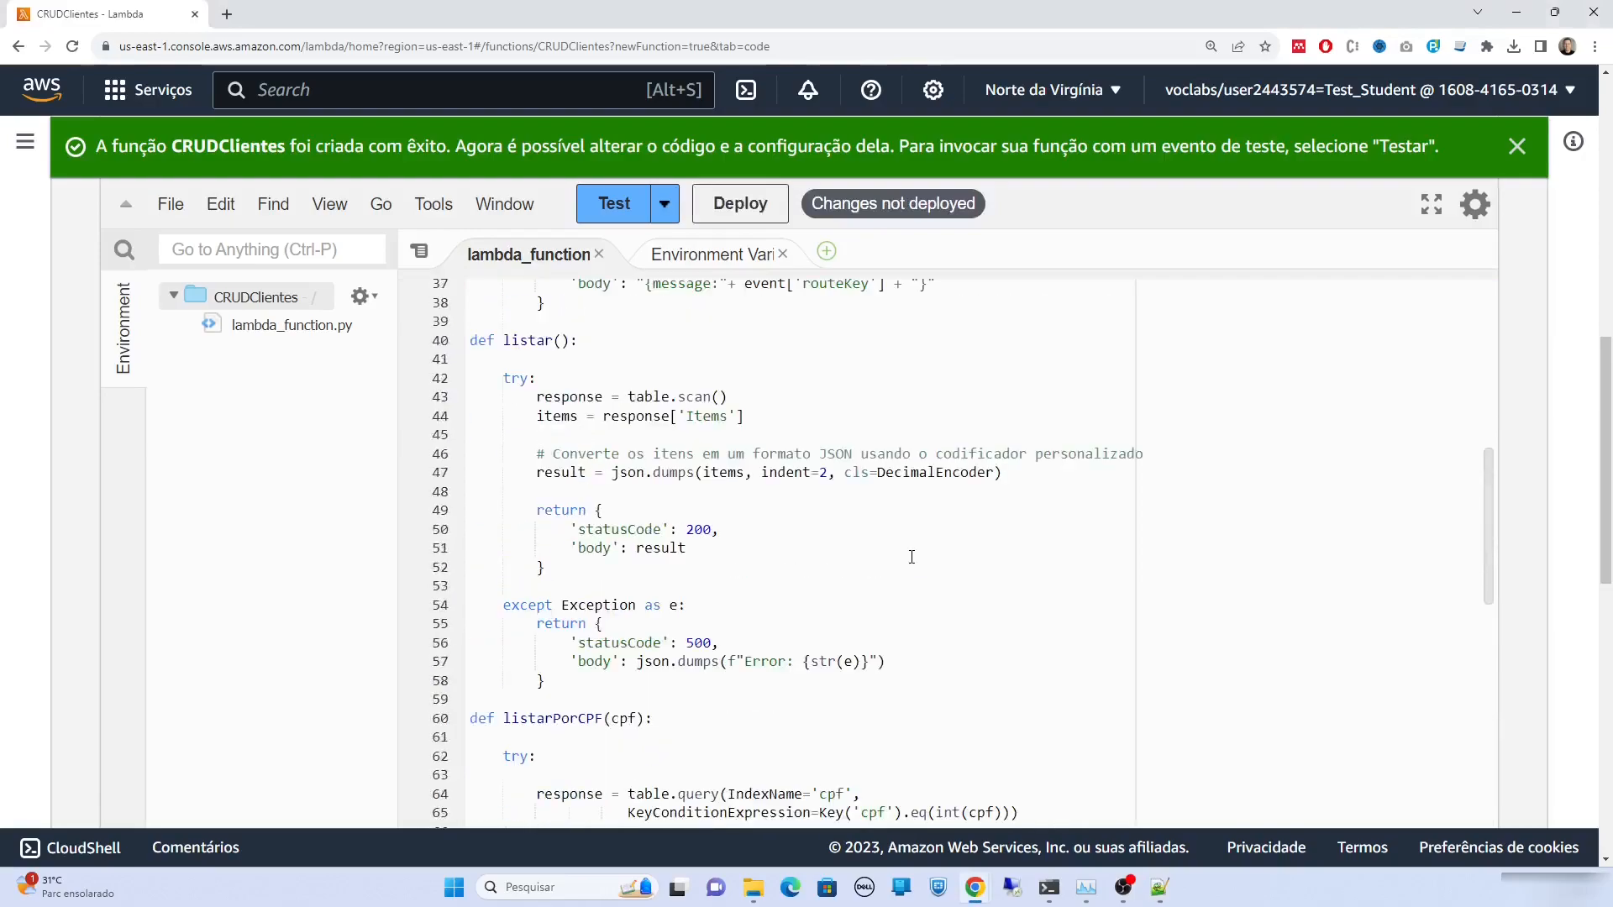
# Review the json and boto3 imports, the Key import and the DecimalEncoder class
pyautogui.scroll(-2, 912, 557)
pyautogui.scroll(2, 1008, 437)
pyautogui.scroll(-3, 1033, 387)
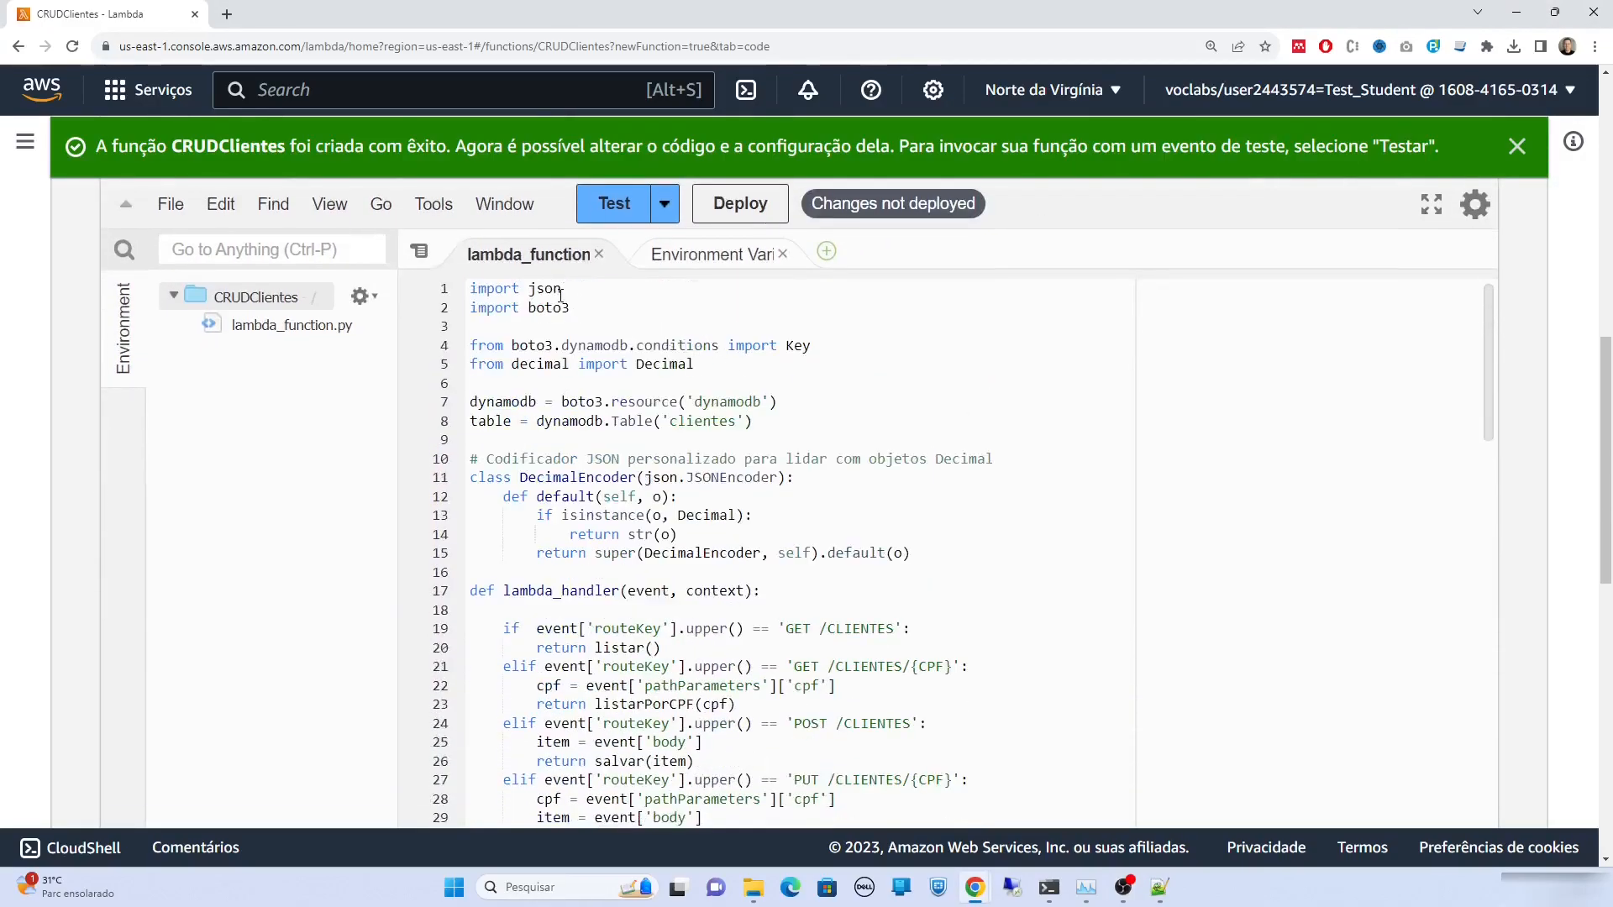
pyautogui.doubleClick(561, 289)
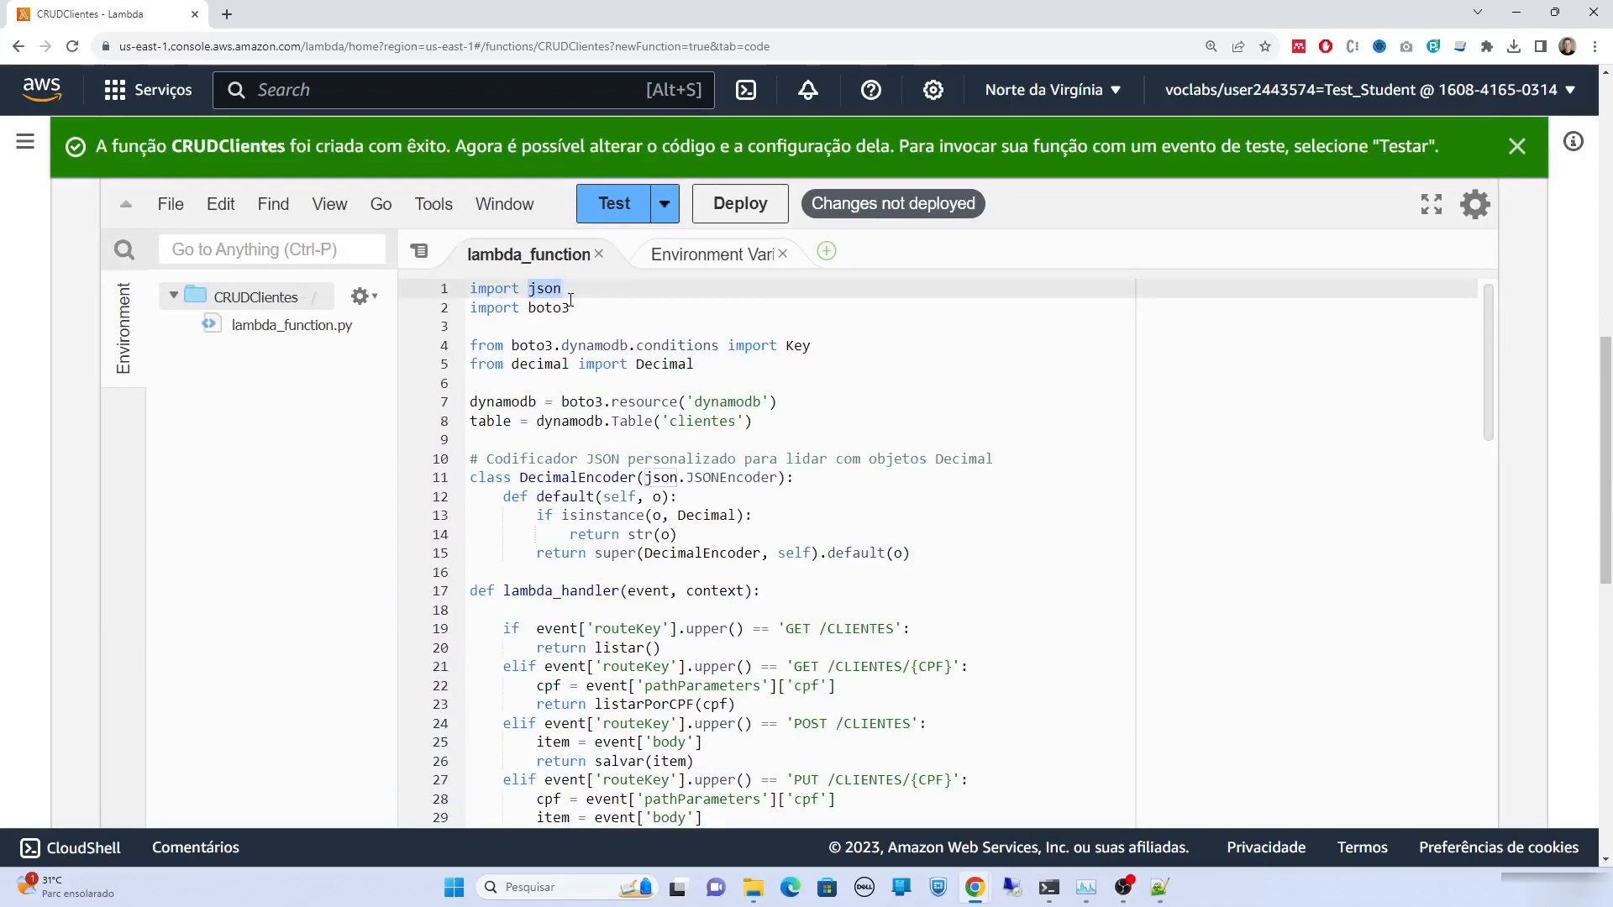
pyautogui.doubleClick(550, 309)
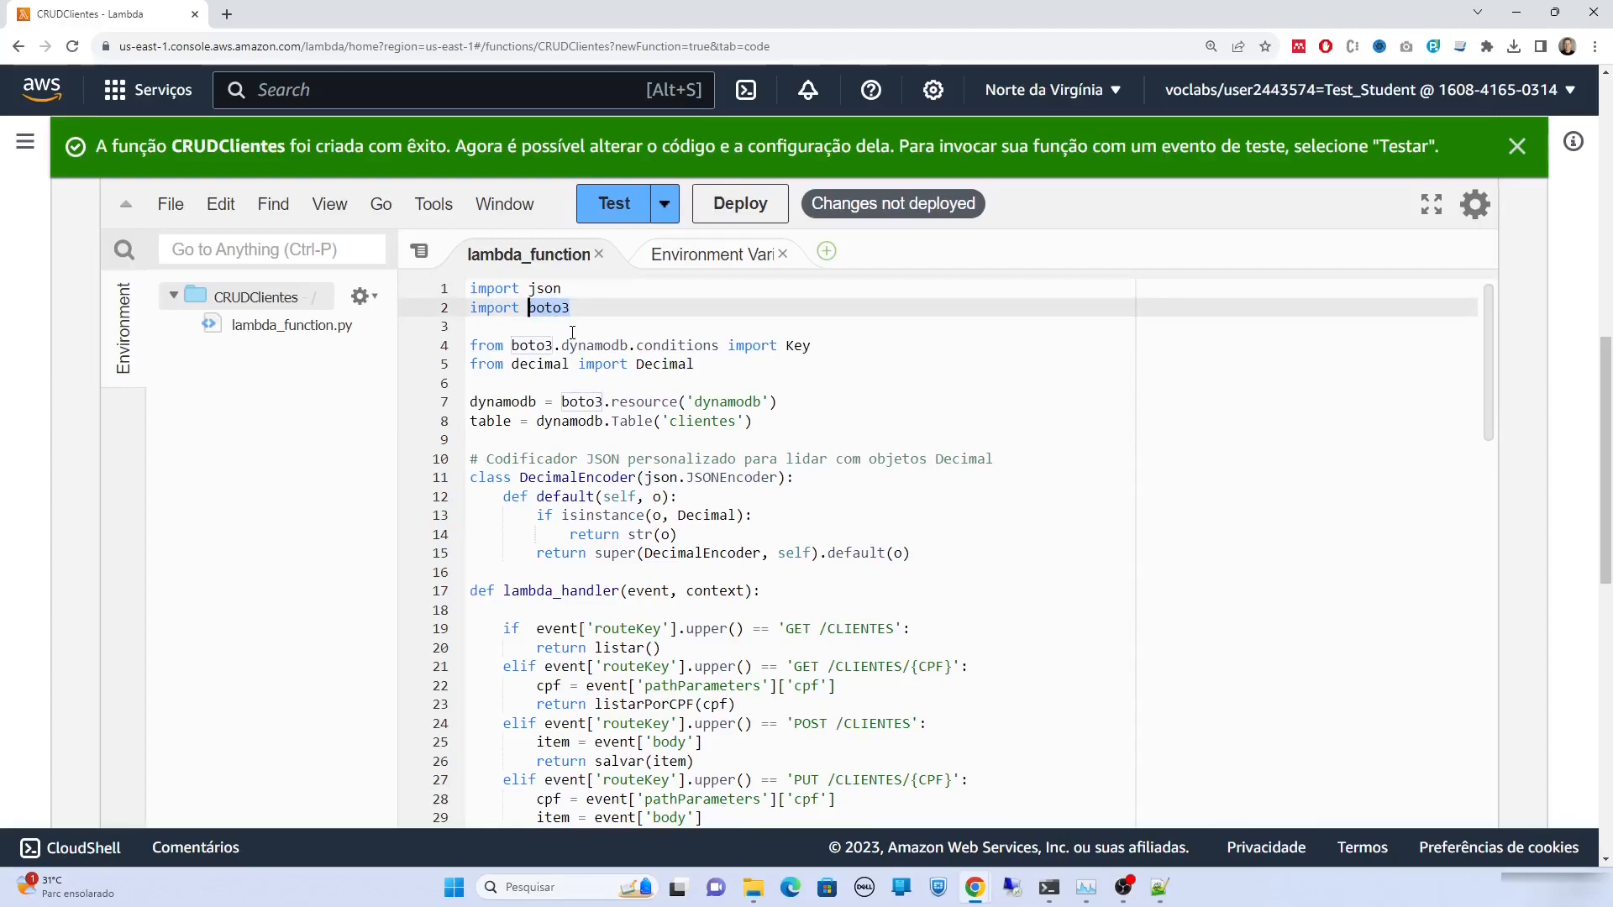
pyautogui.moveTo(787, 345); pyautogui.dragTo(814, 345)
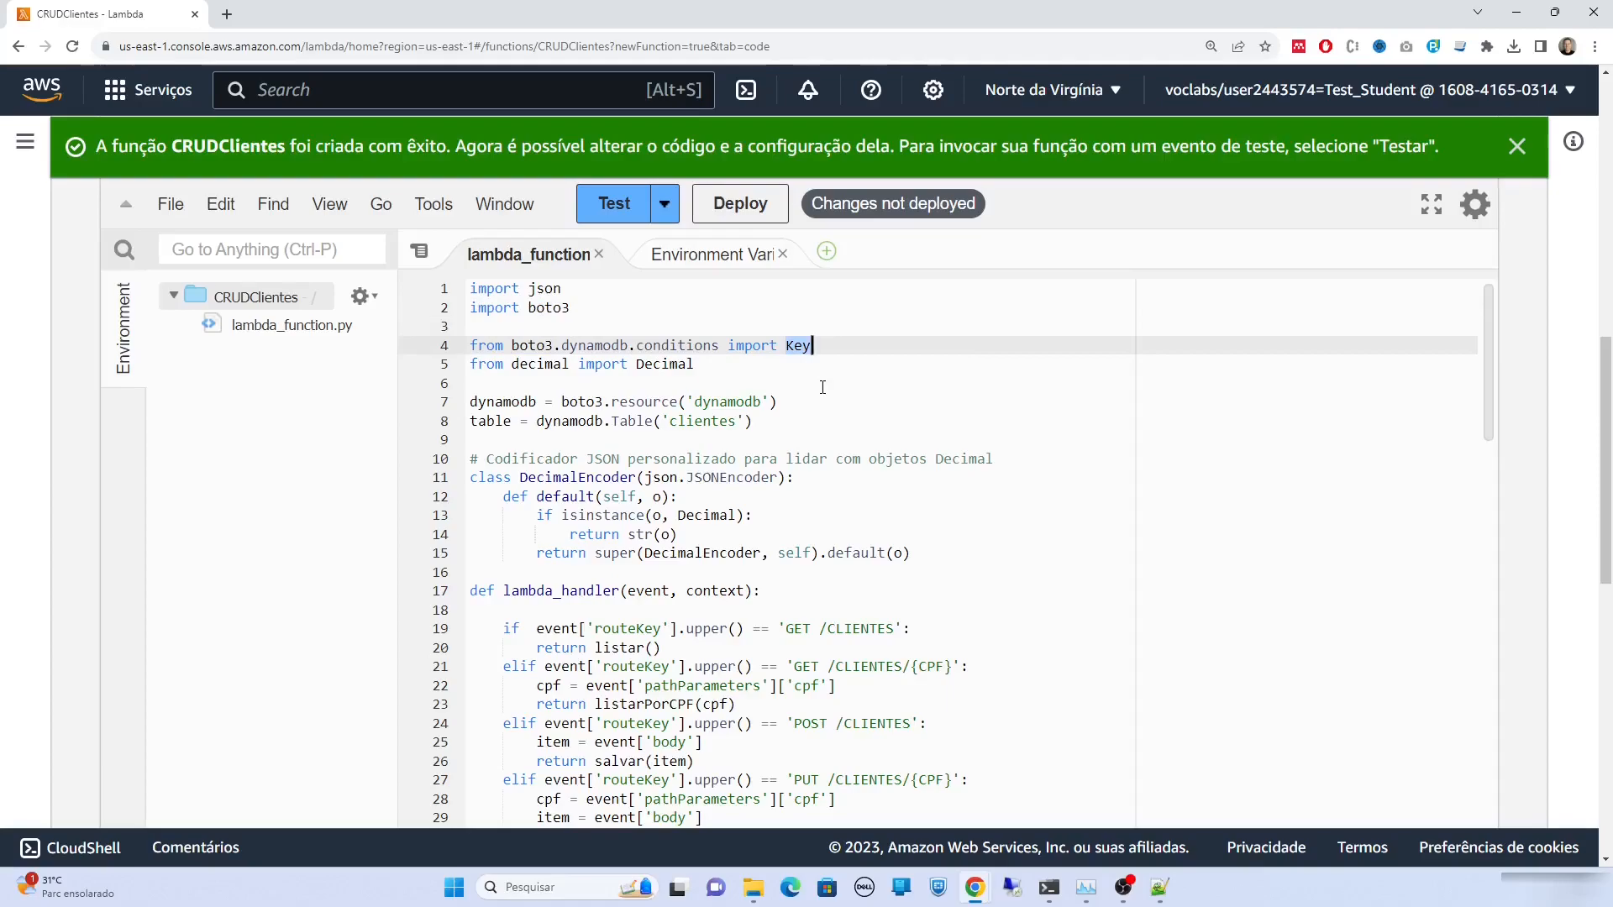
pyautogui.moveTo(911, 553); pyautogui.dragTo(443, 467)
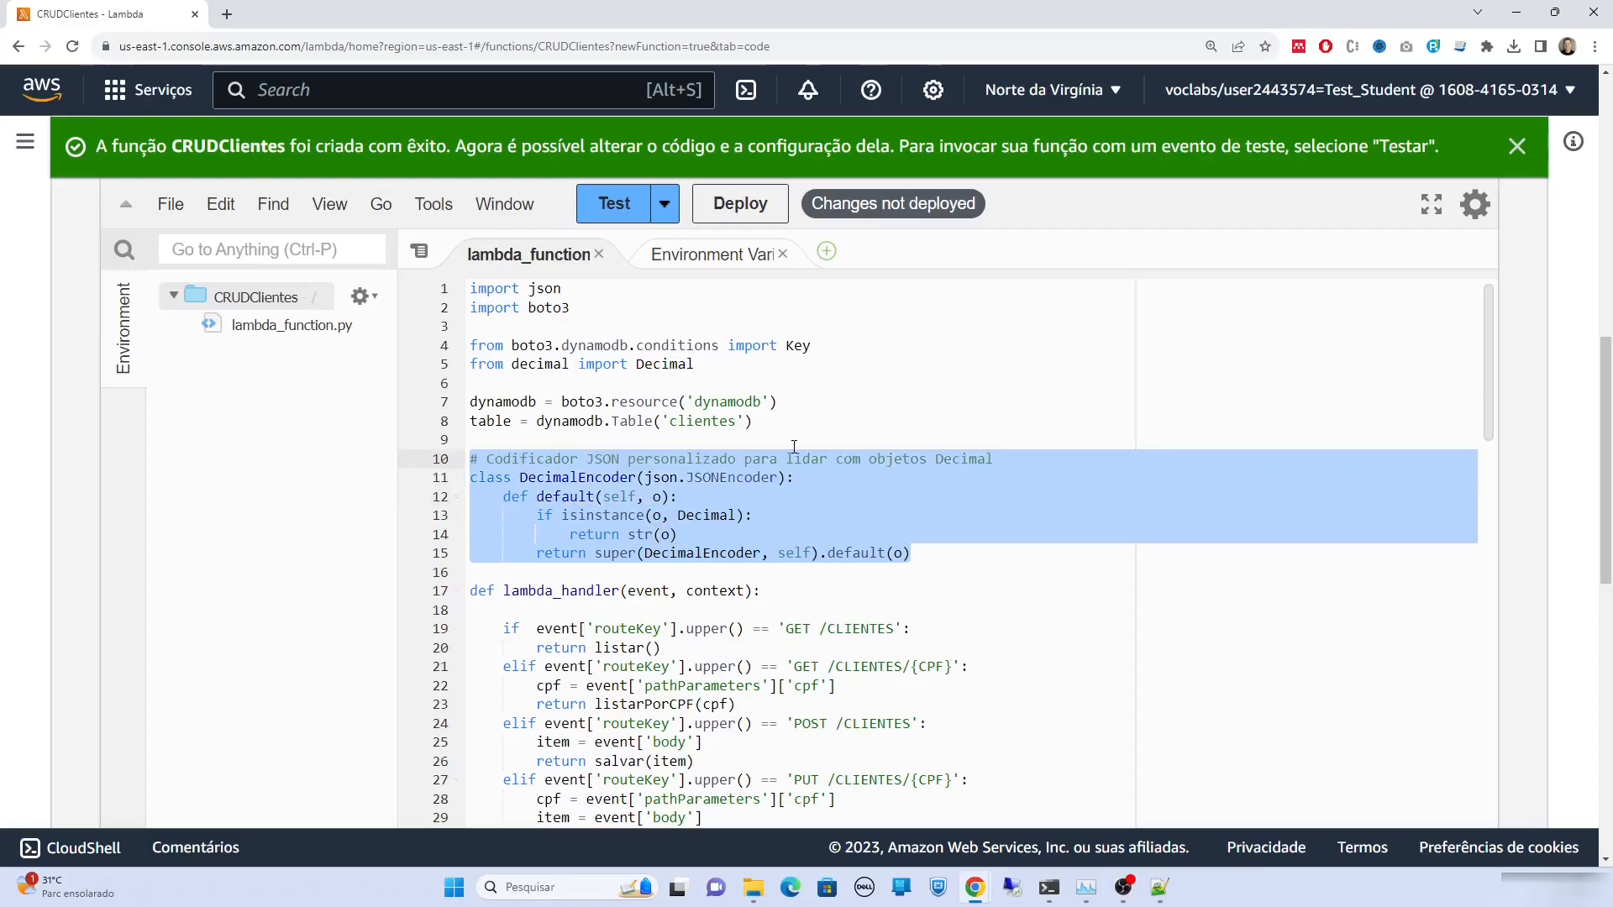
pyautogui.scroll(-4, 840, 479)
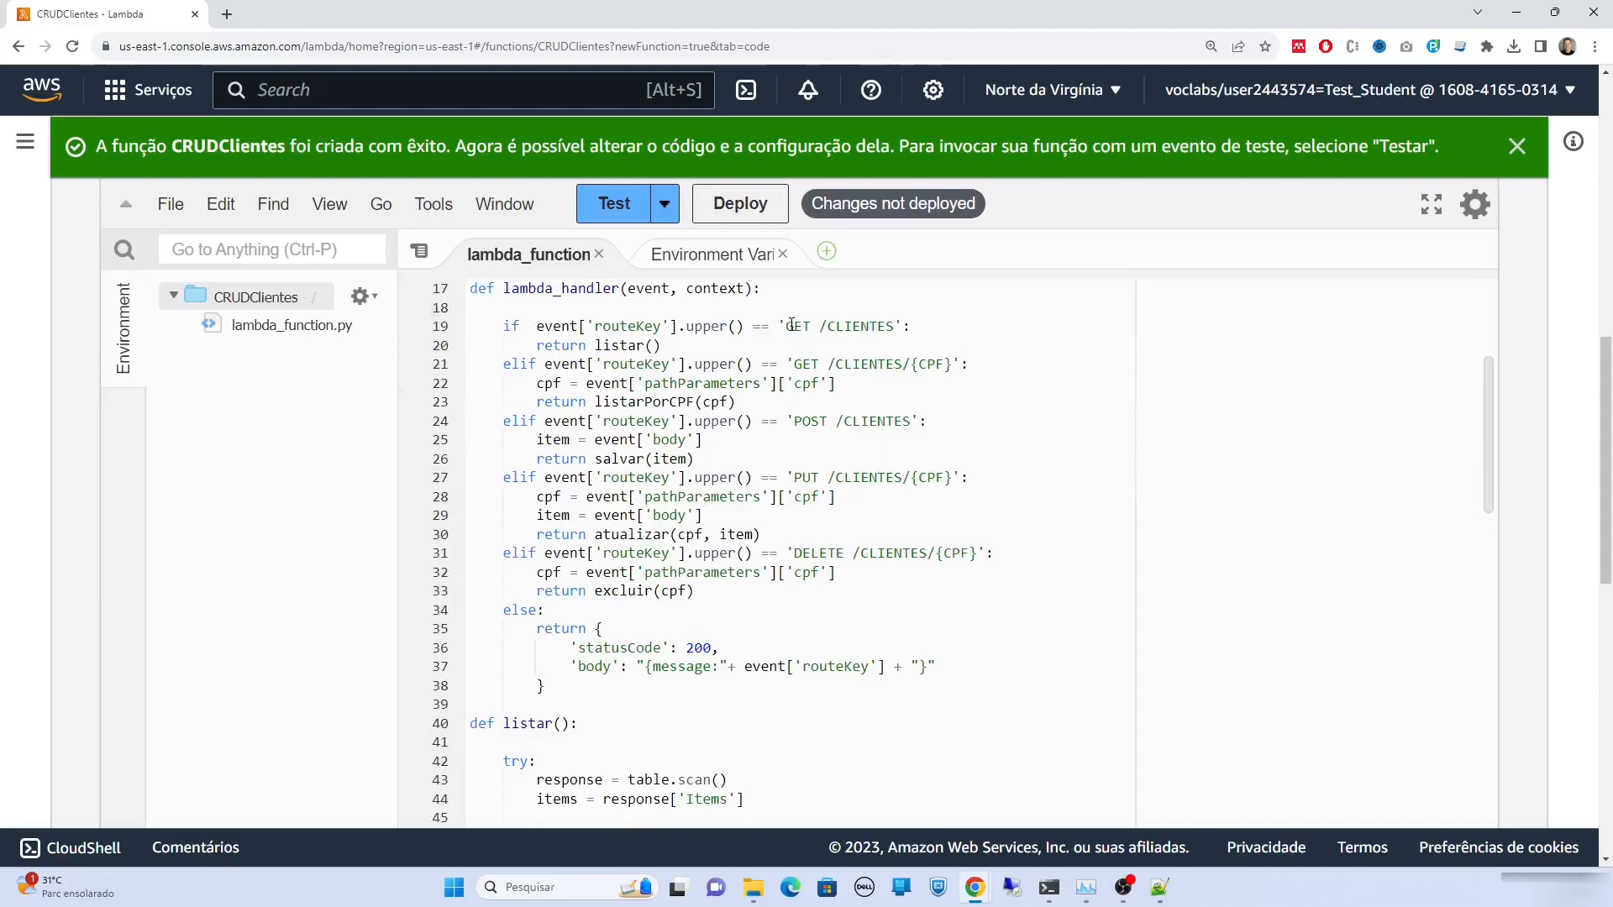
# Review the GET, POST, PUT and DELETE /clientes route branches in the handler
pyautogui.moveTo(786, 326); pyautogui.dragTo(895, 333)
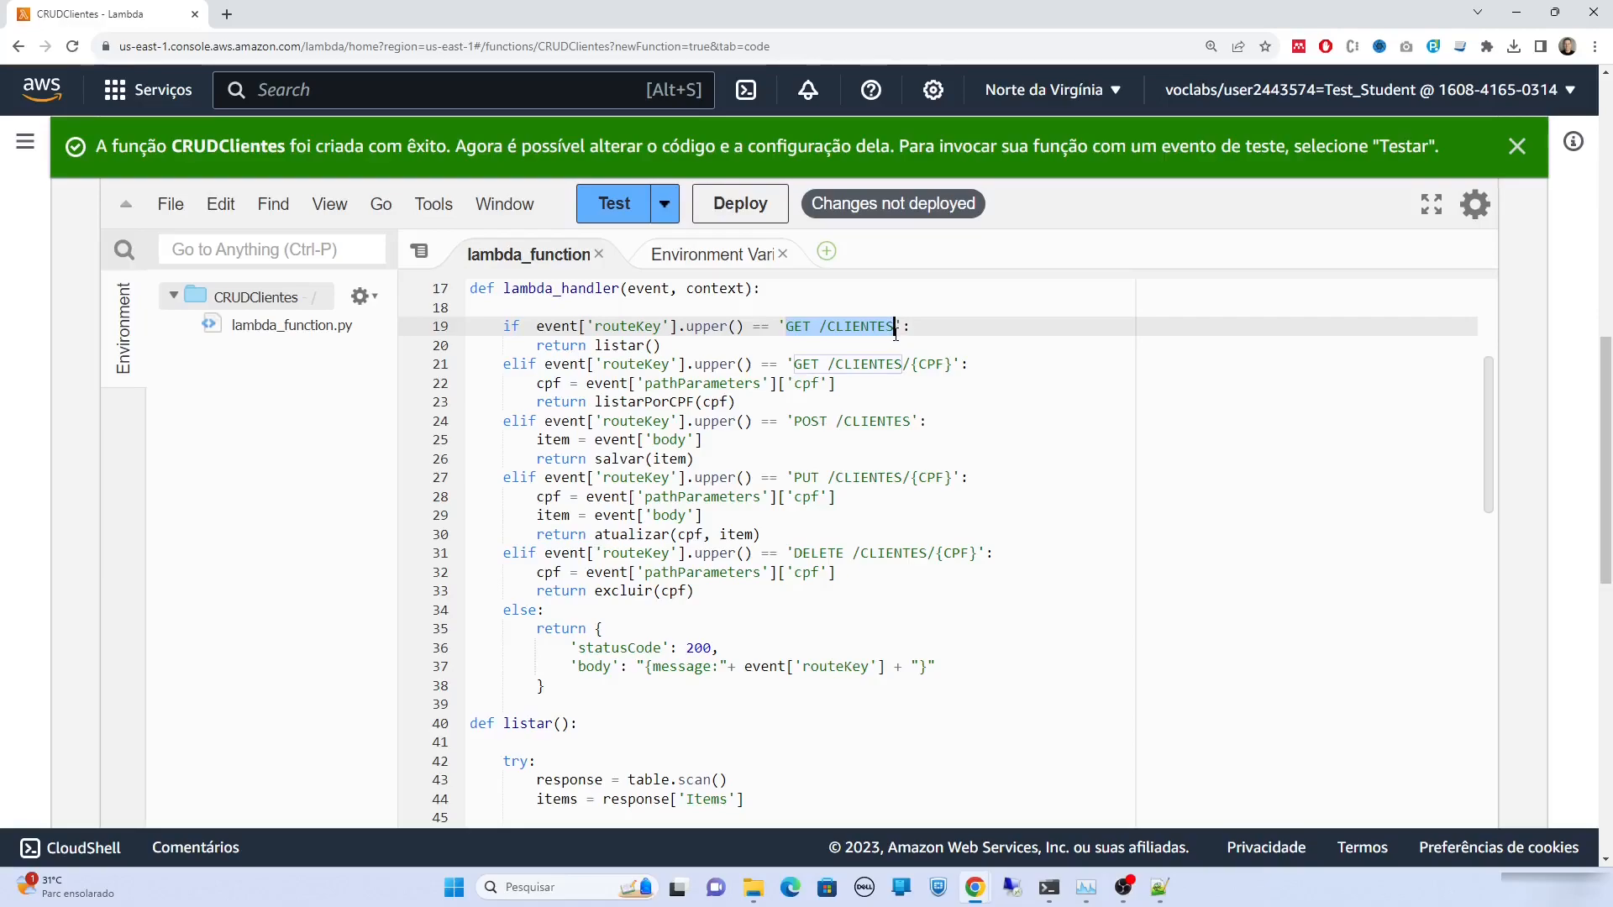
pyautogui.click(724, 438)
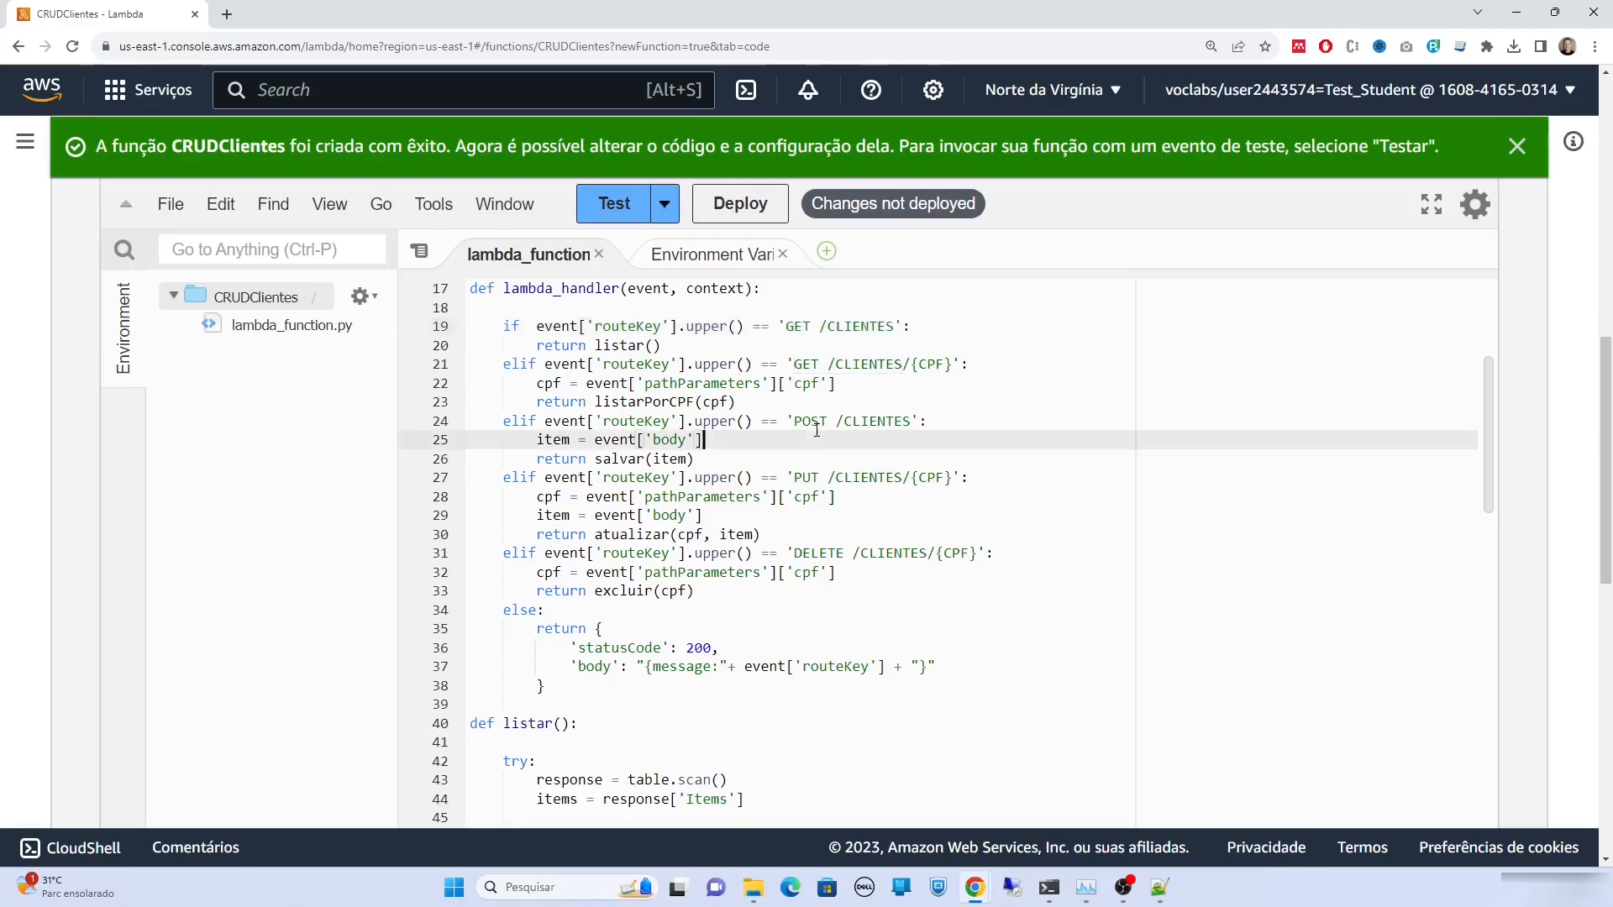
pyautogui.doubleClick(816, 426)
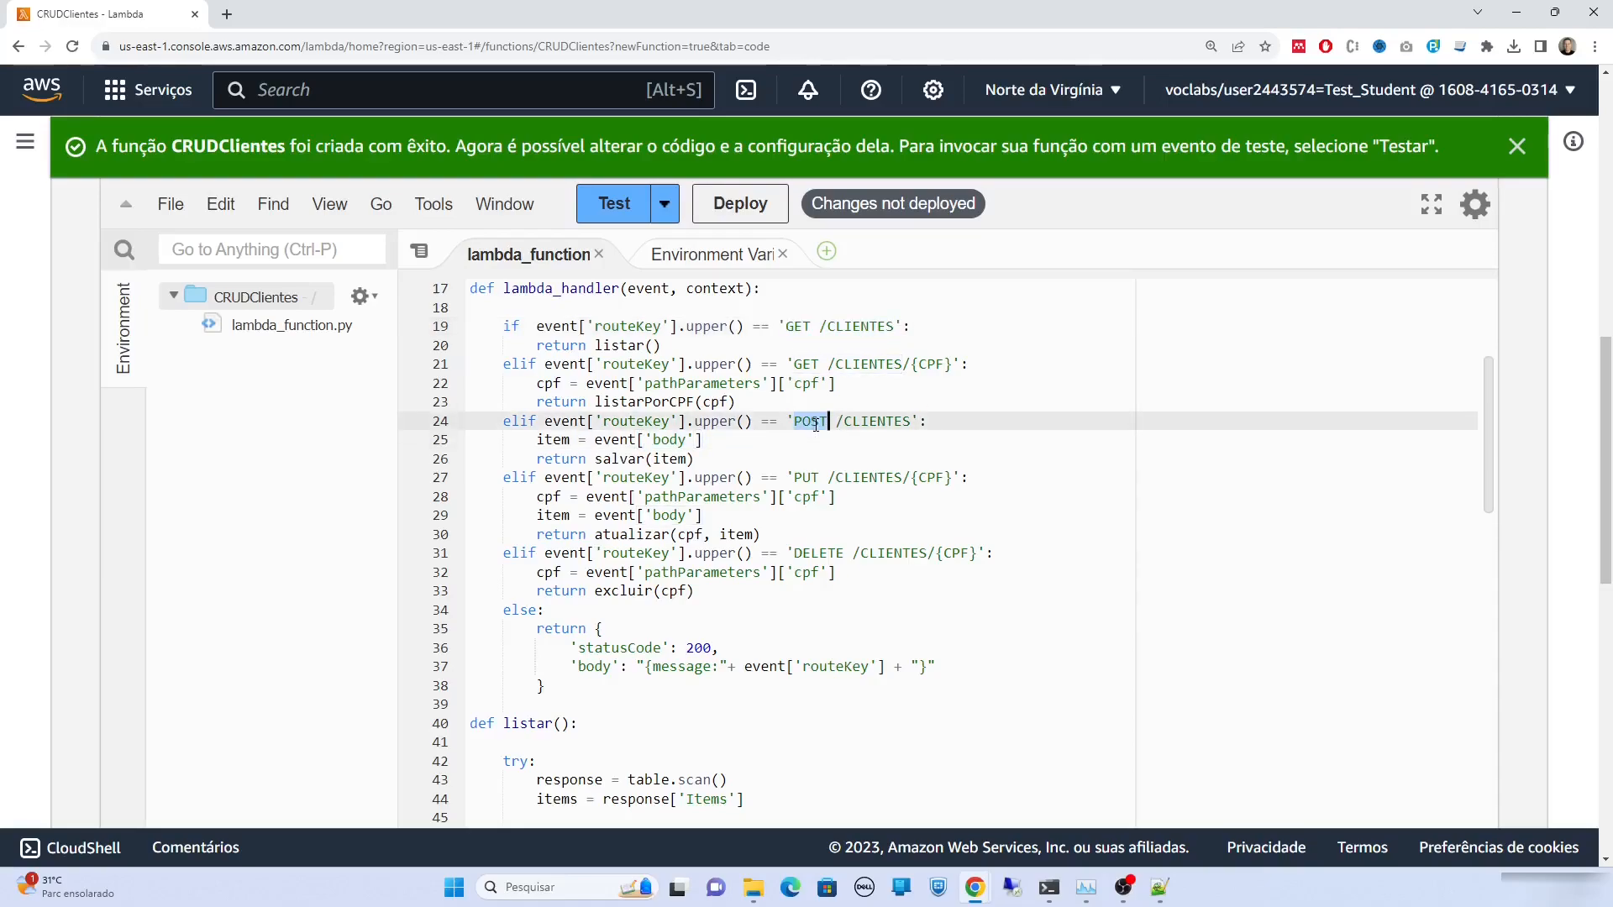
pyautogui.moveTo(820, 477); pyautogui.dragTo(794, 478)
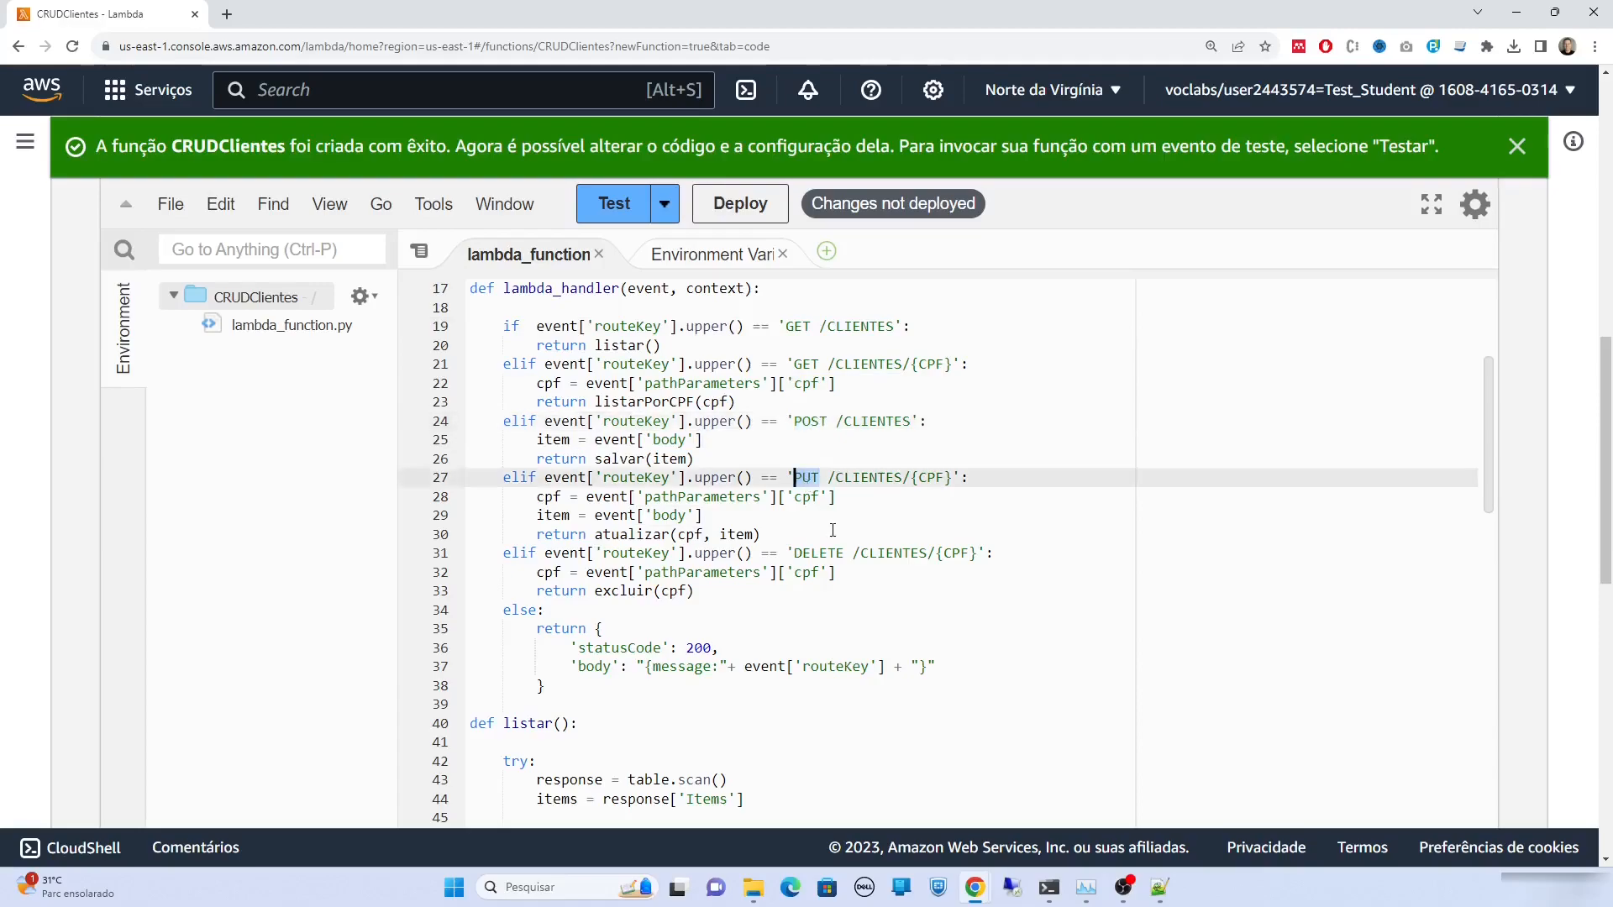
pyautogui.doubleClick(814, 554)
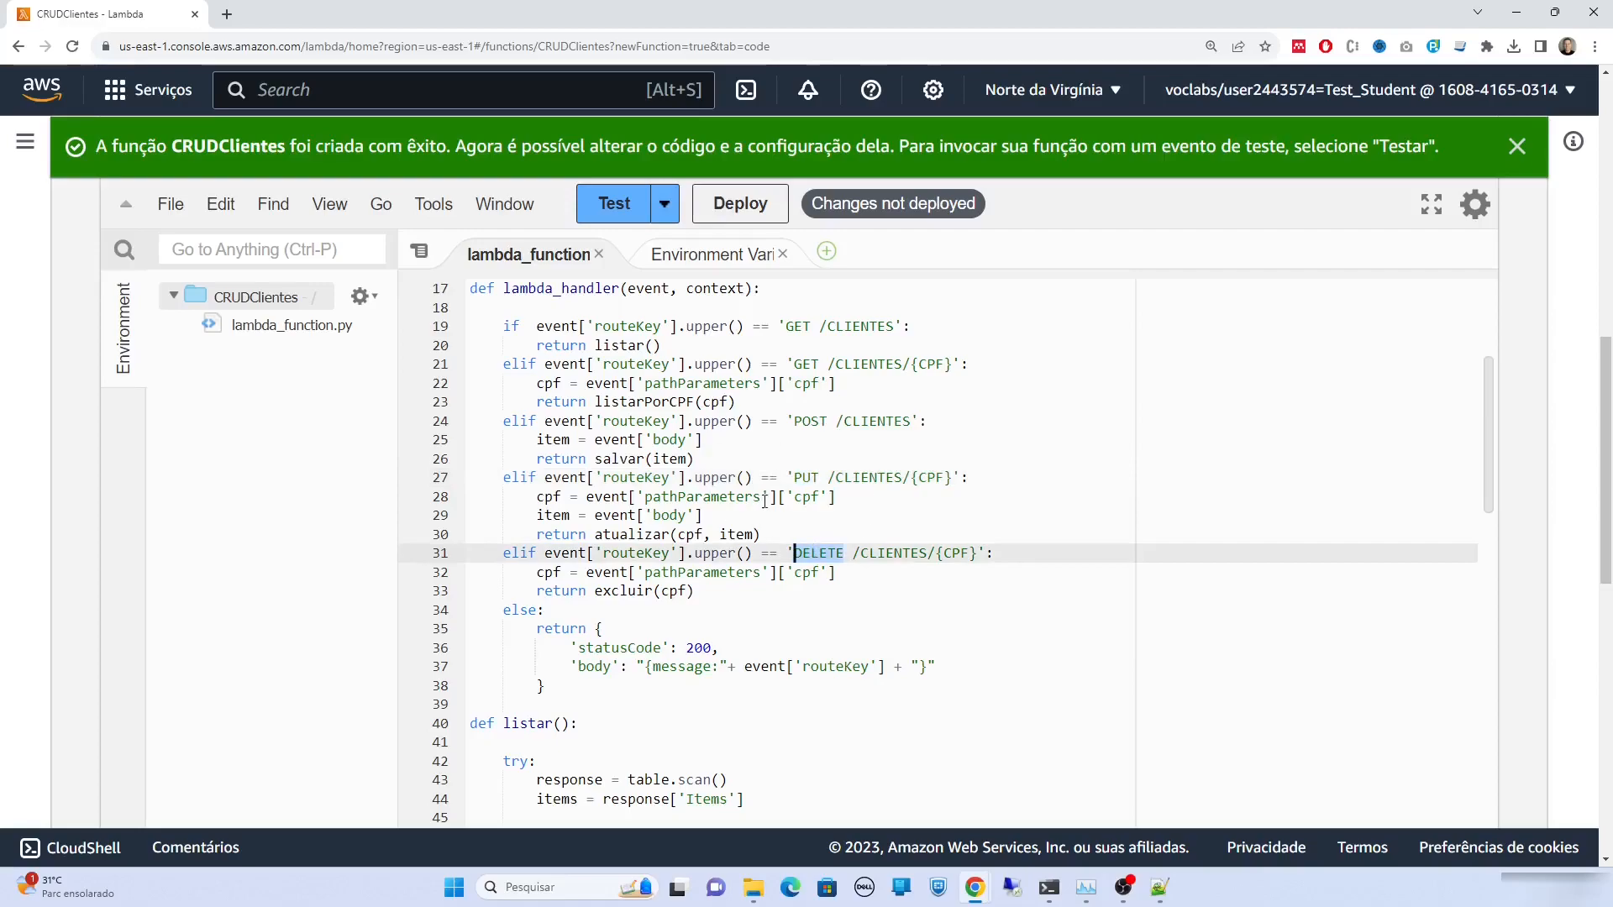
# Deploy the CRUDClientes code and search the console for API Gateway
pyautogui.scroll(5, 765, 501)
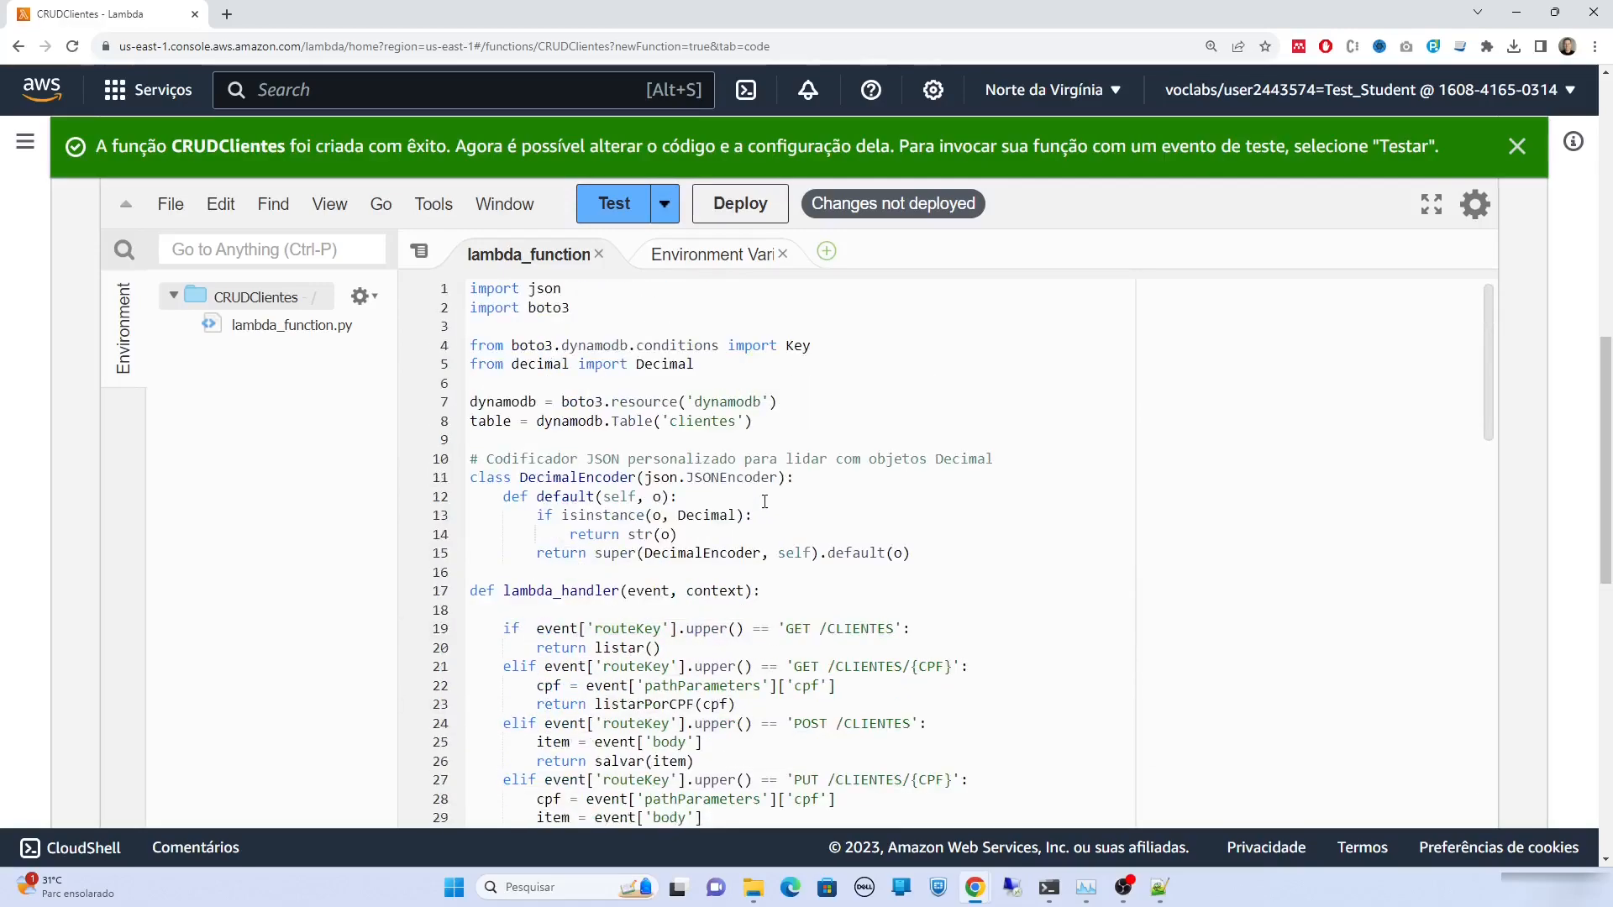
pyautogui.click(751, 217)
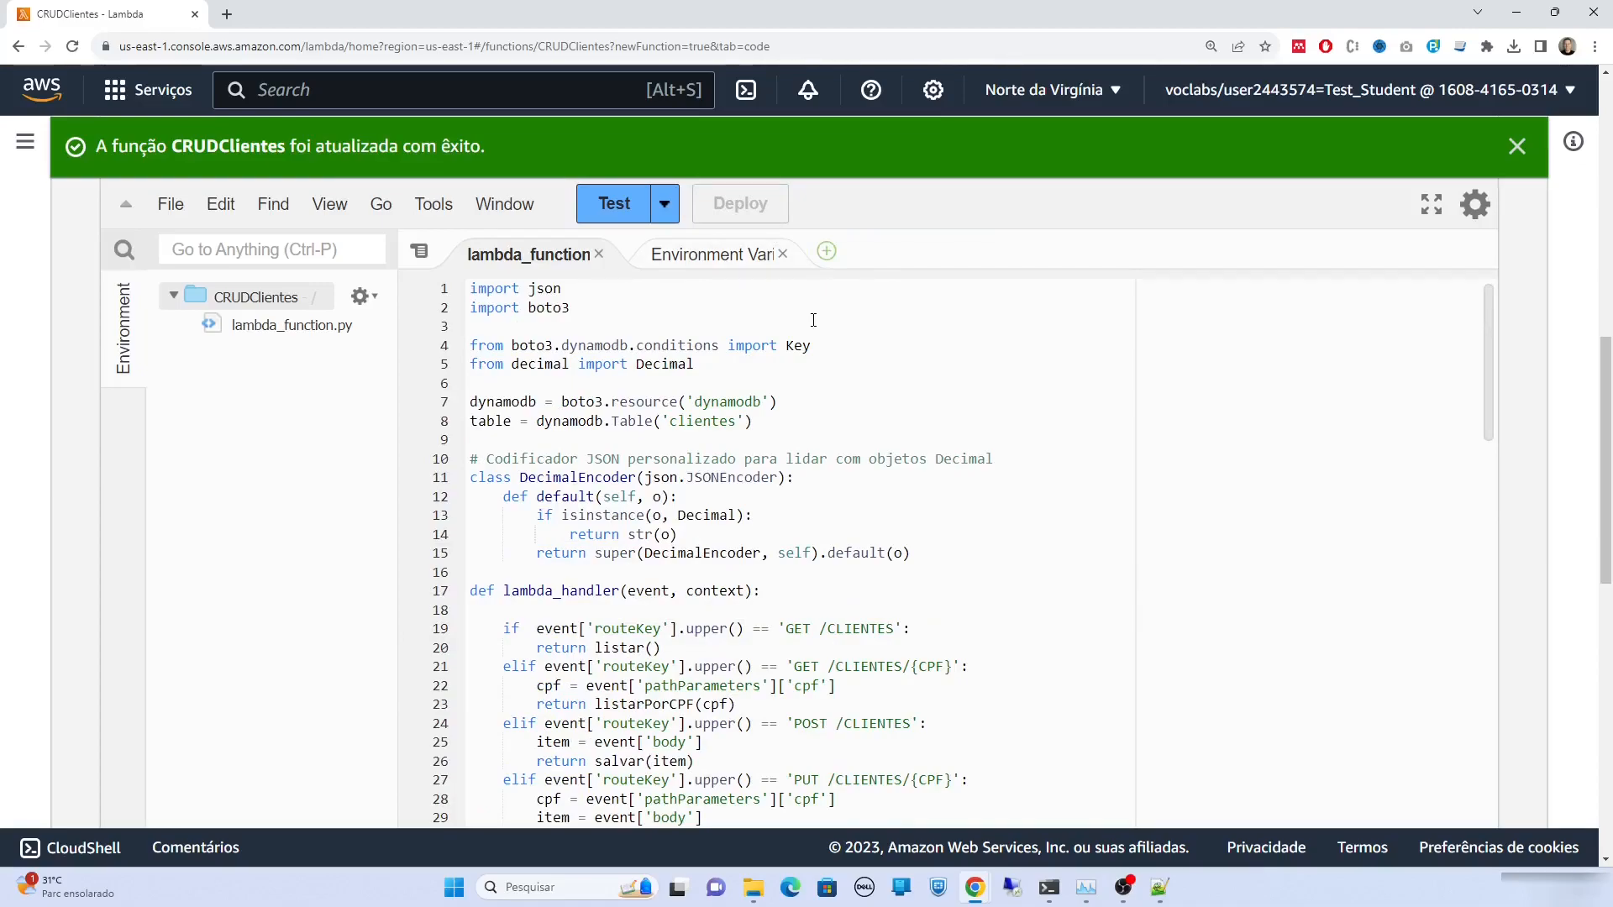
pyautogui.click(387, 93)
pyautogui.write('API G')
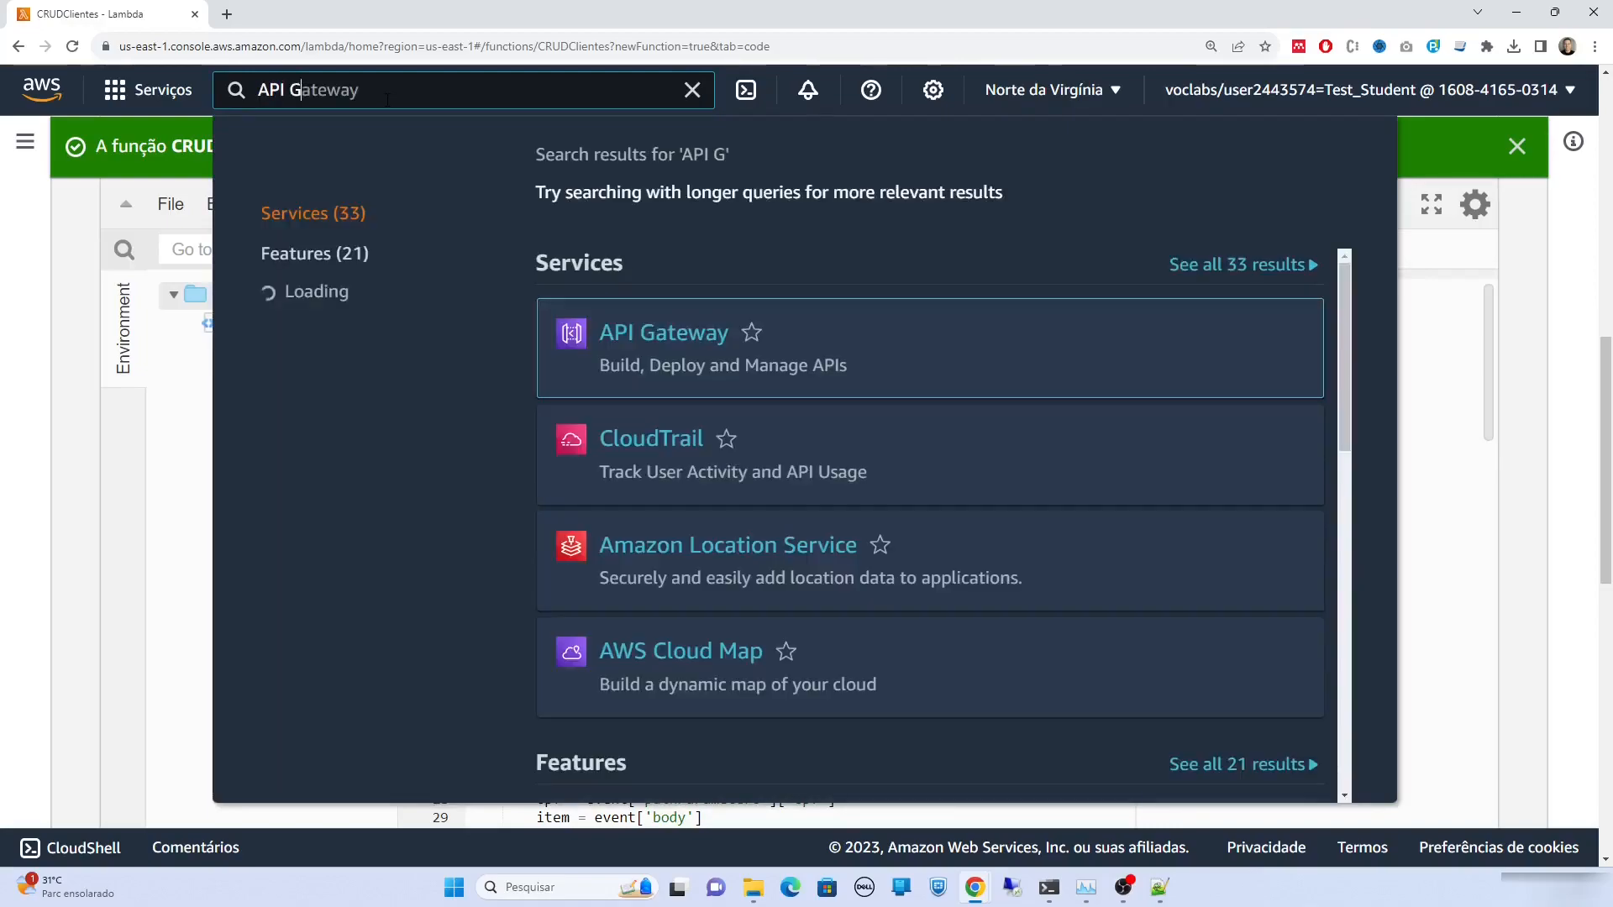
# Open API Gateway, compare the HTTP and private REST API types, and start building an HTTP API
pyautogui.click(653, 333)
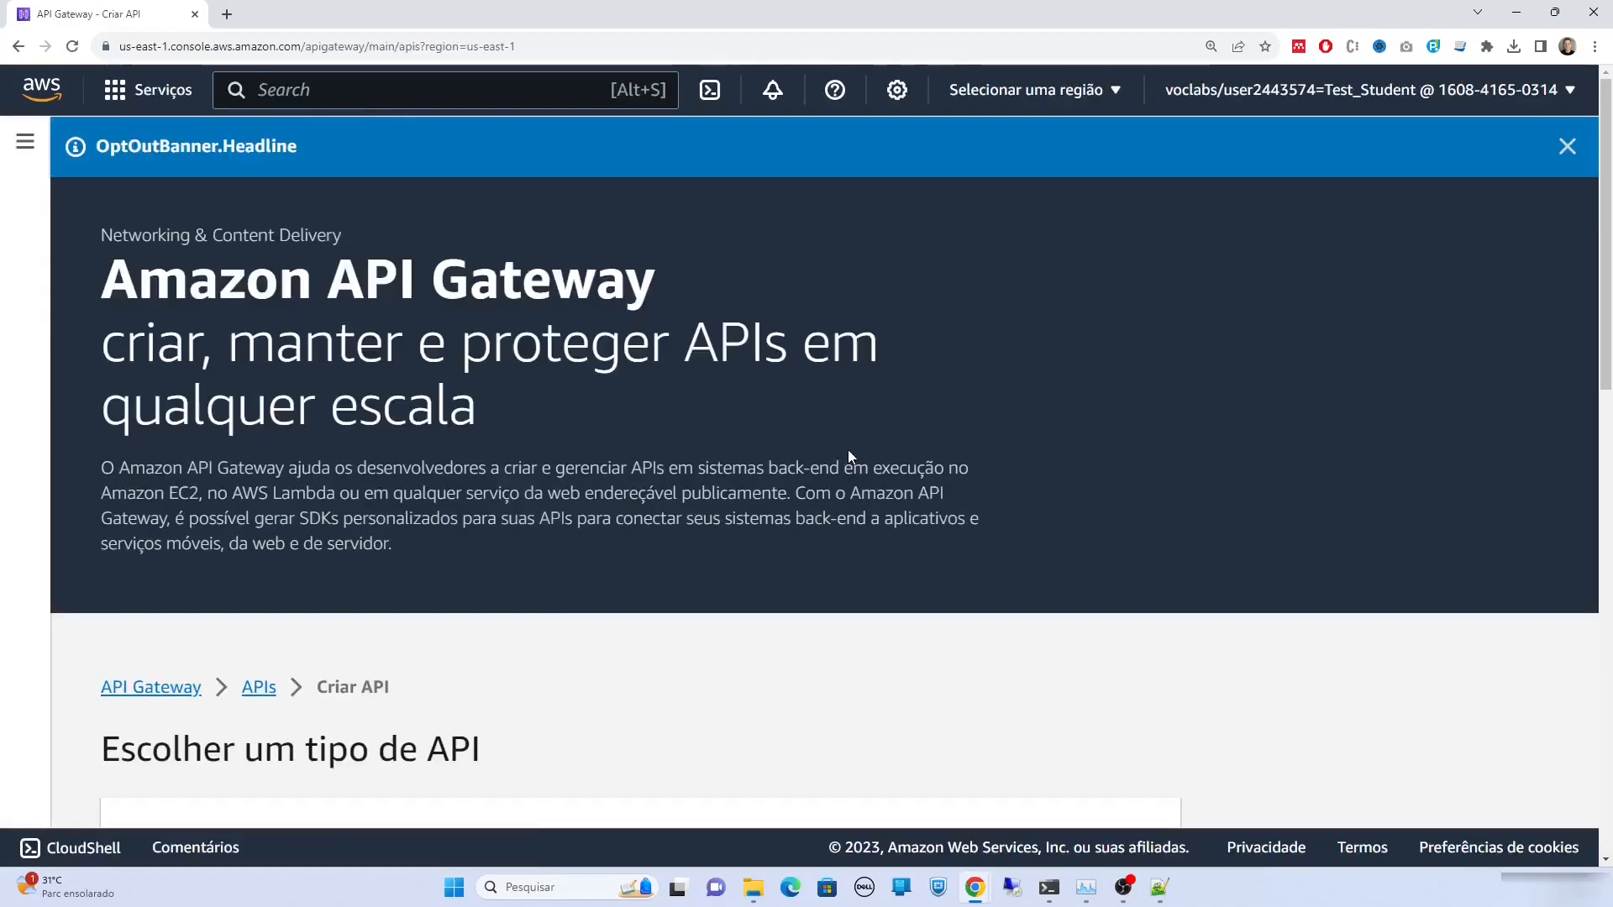
pyautogui.scroll(-5, 849, 451)
pyautogui.moveTo(124, 420); pyautogui.dragTo(268, 438)
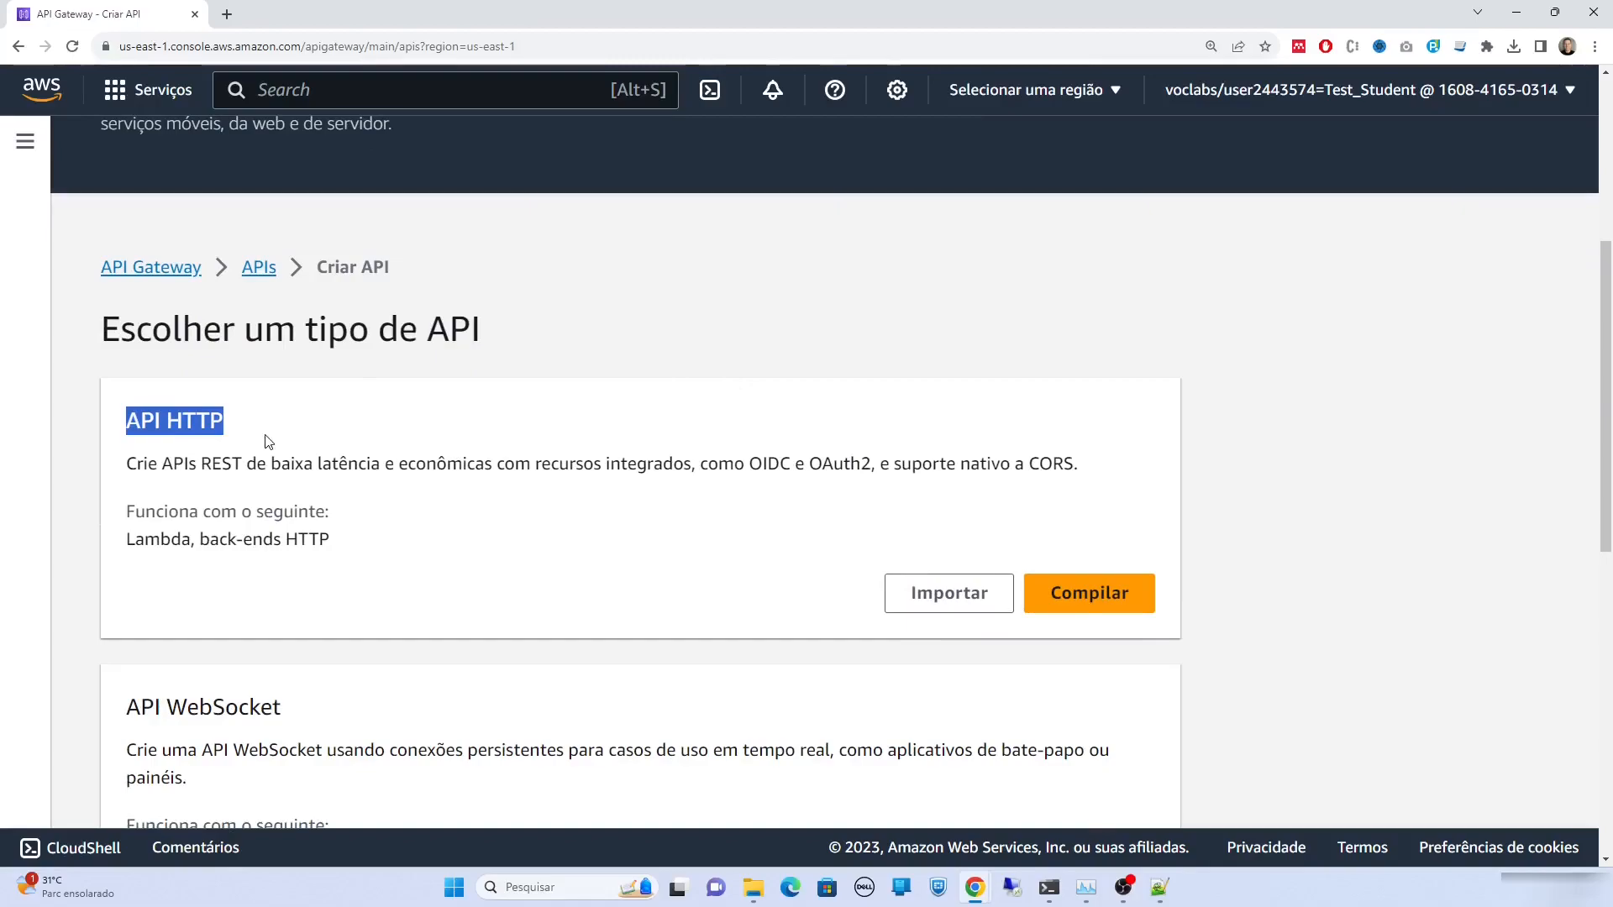
pyautogui.scroll(-2, 361, 454)
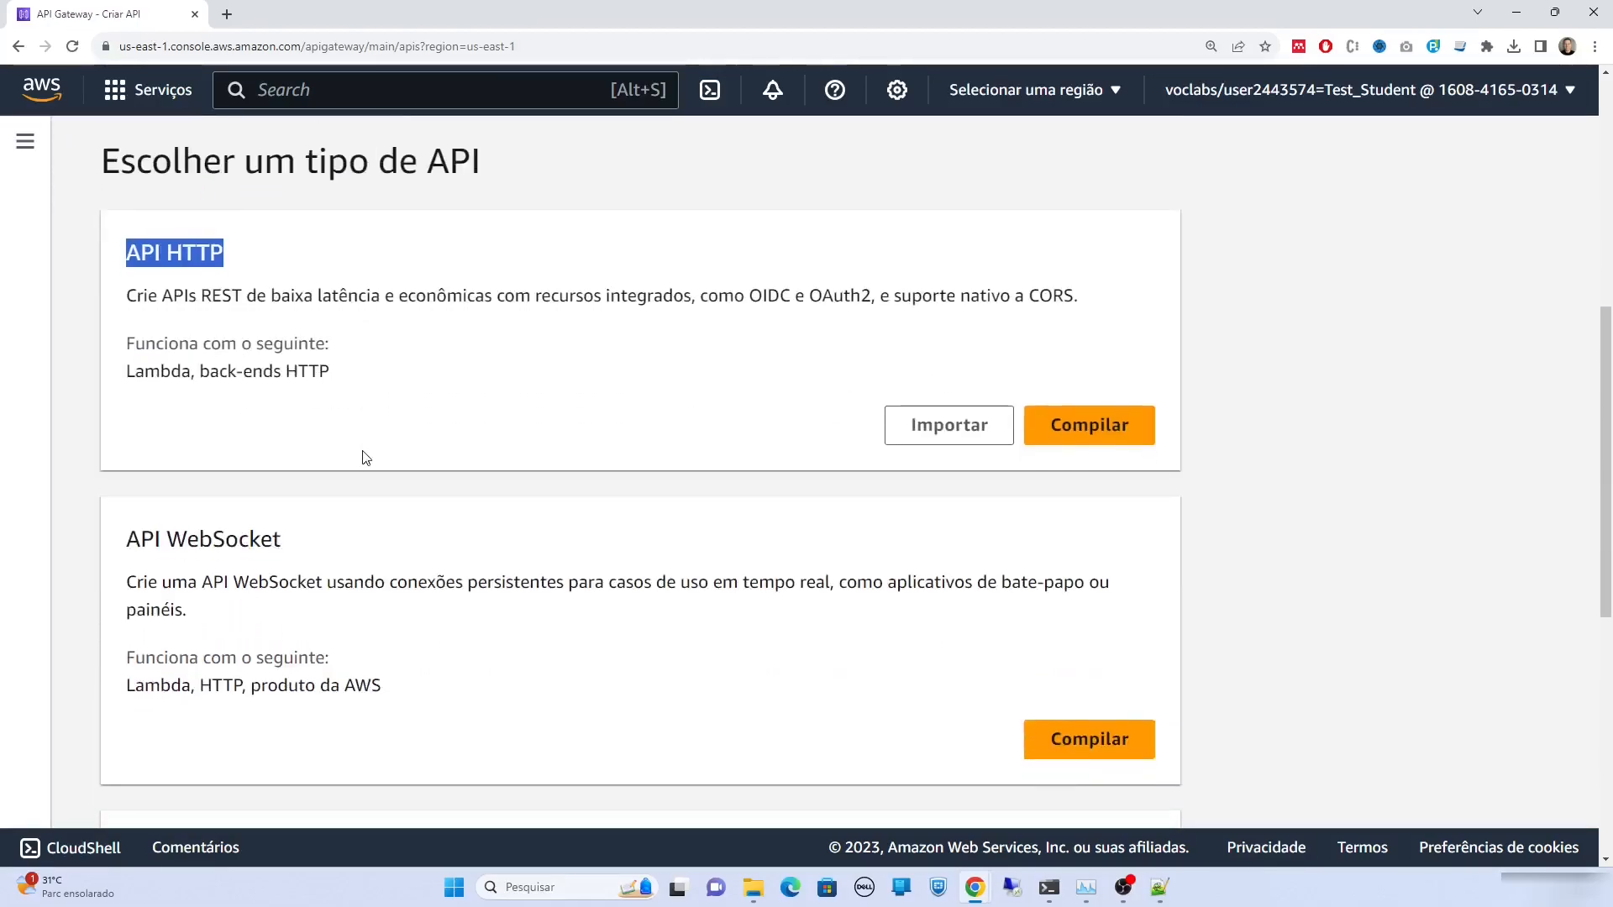
pyautogui.scroll(-7, 365, 456)
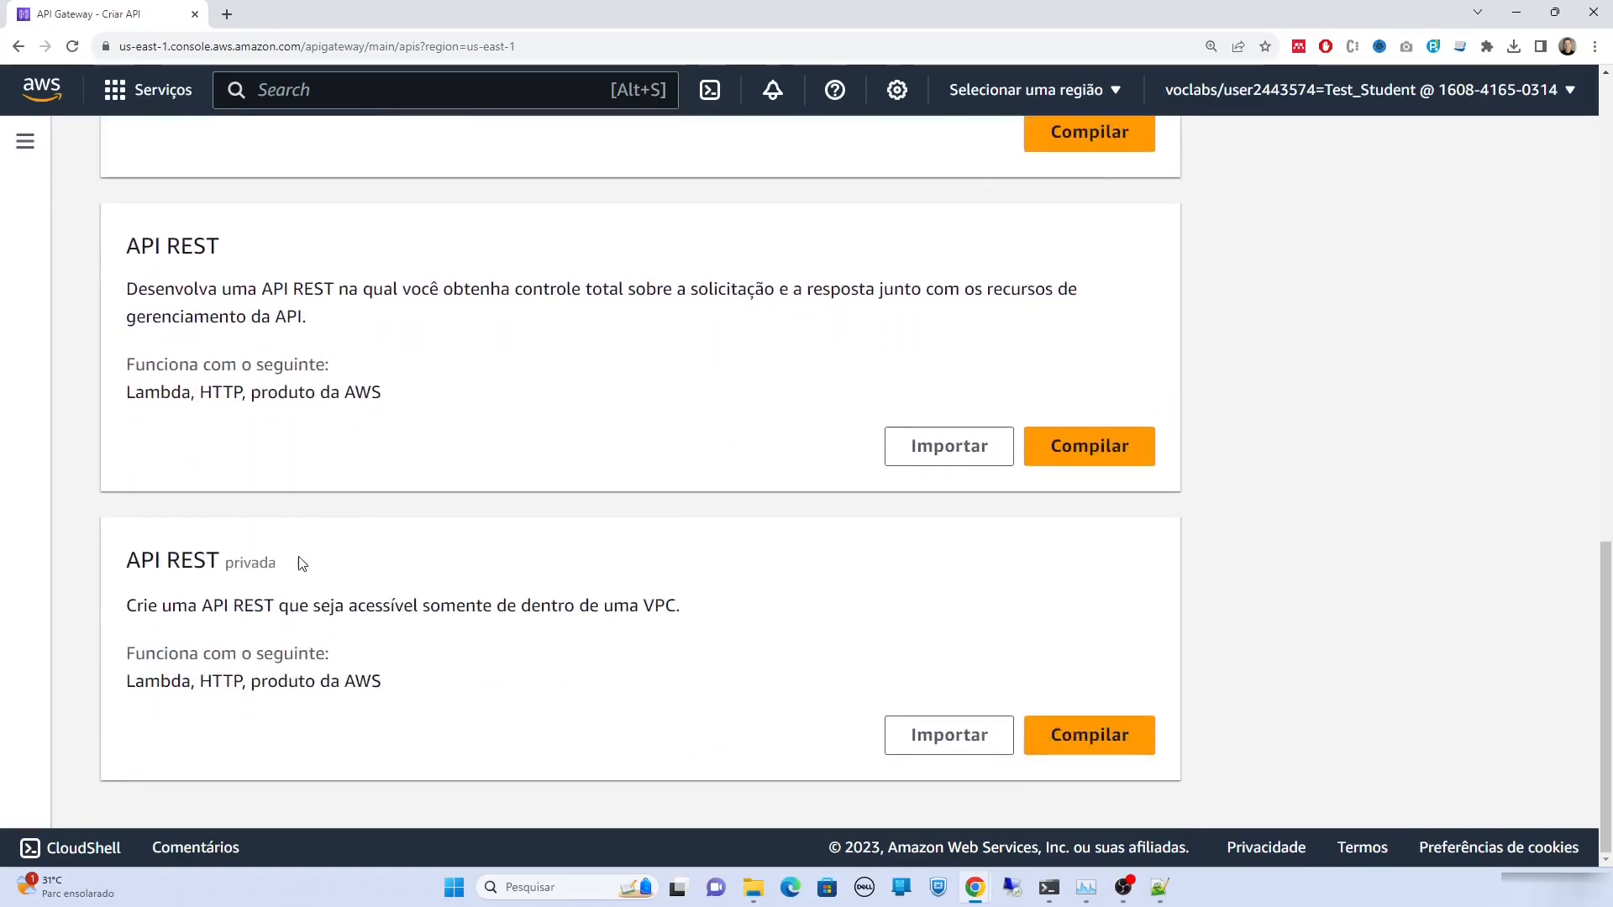
pyautogui.moveTo(303, 561); pyautogui.dragTo(108, 561)
pyautogui.scroll(10, 612, 479)
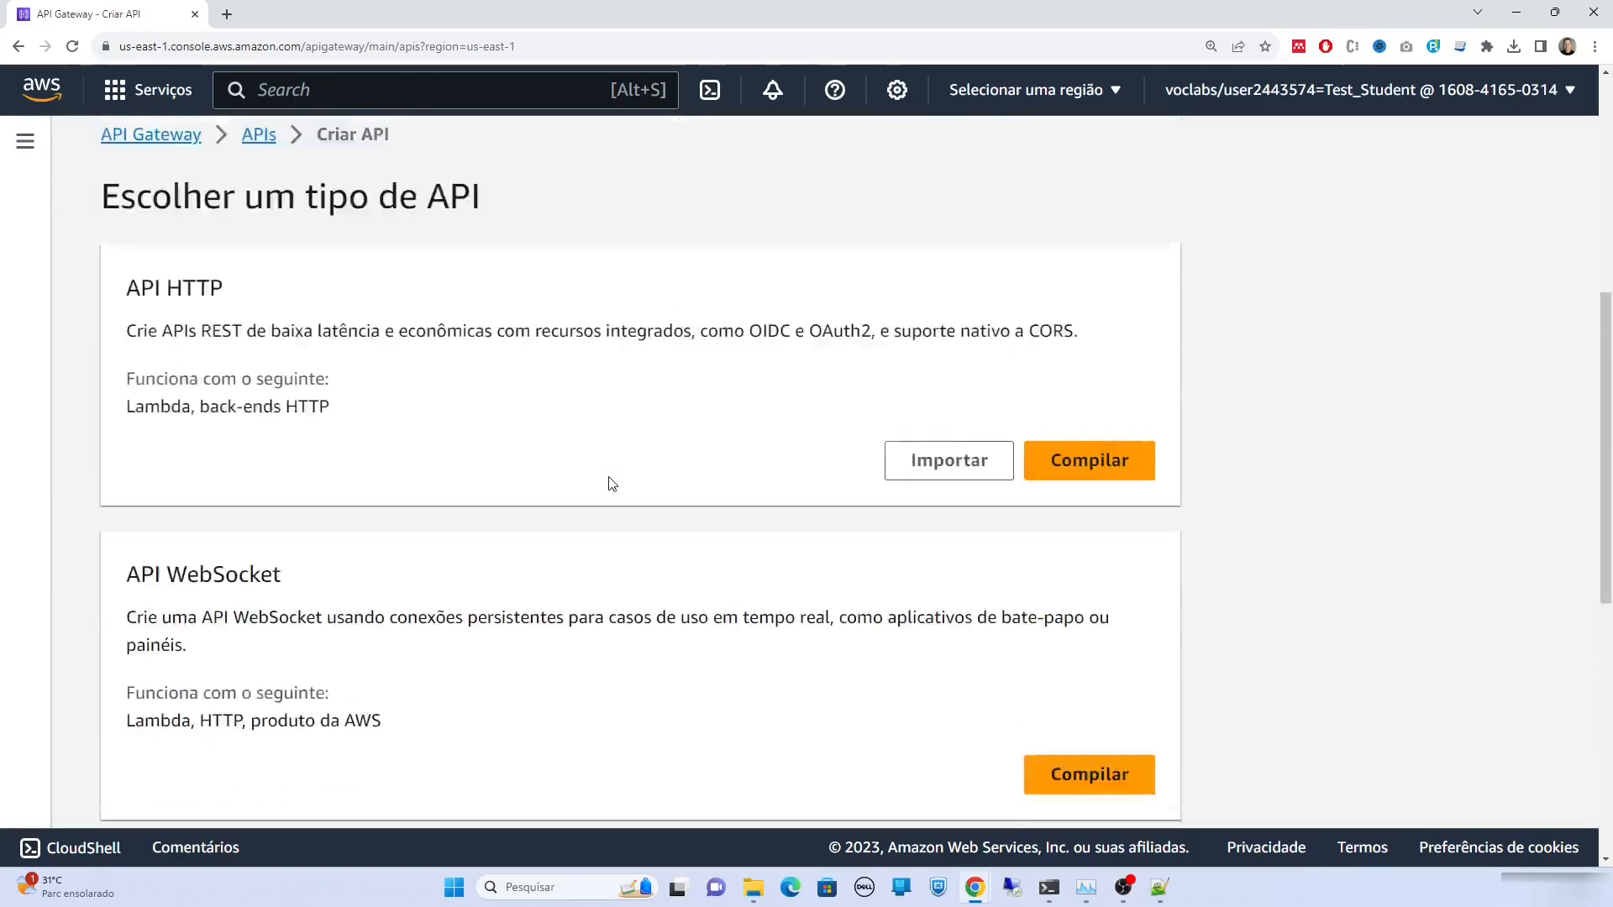
pyautogui.scroll(1, 368, 469)
pyautogui.moveTo(137, 447); pyautogui.dragTo(257, 445)
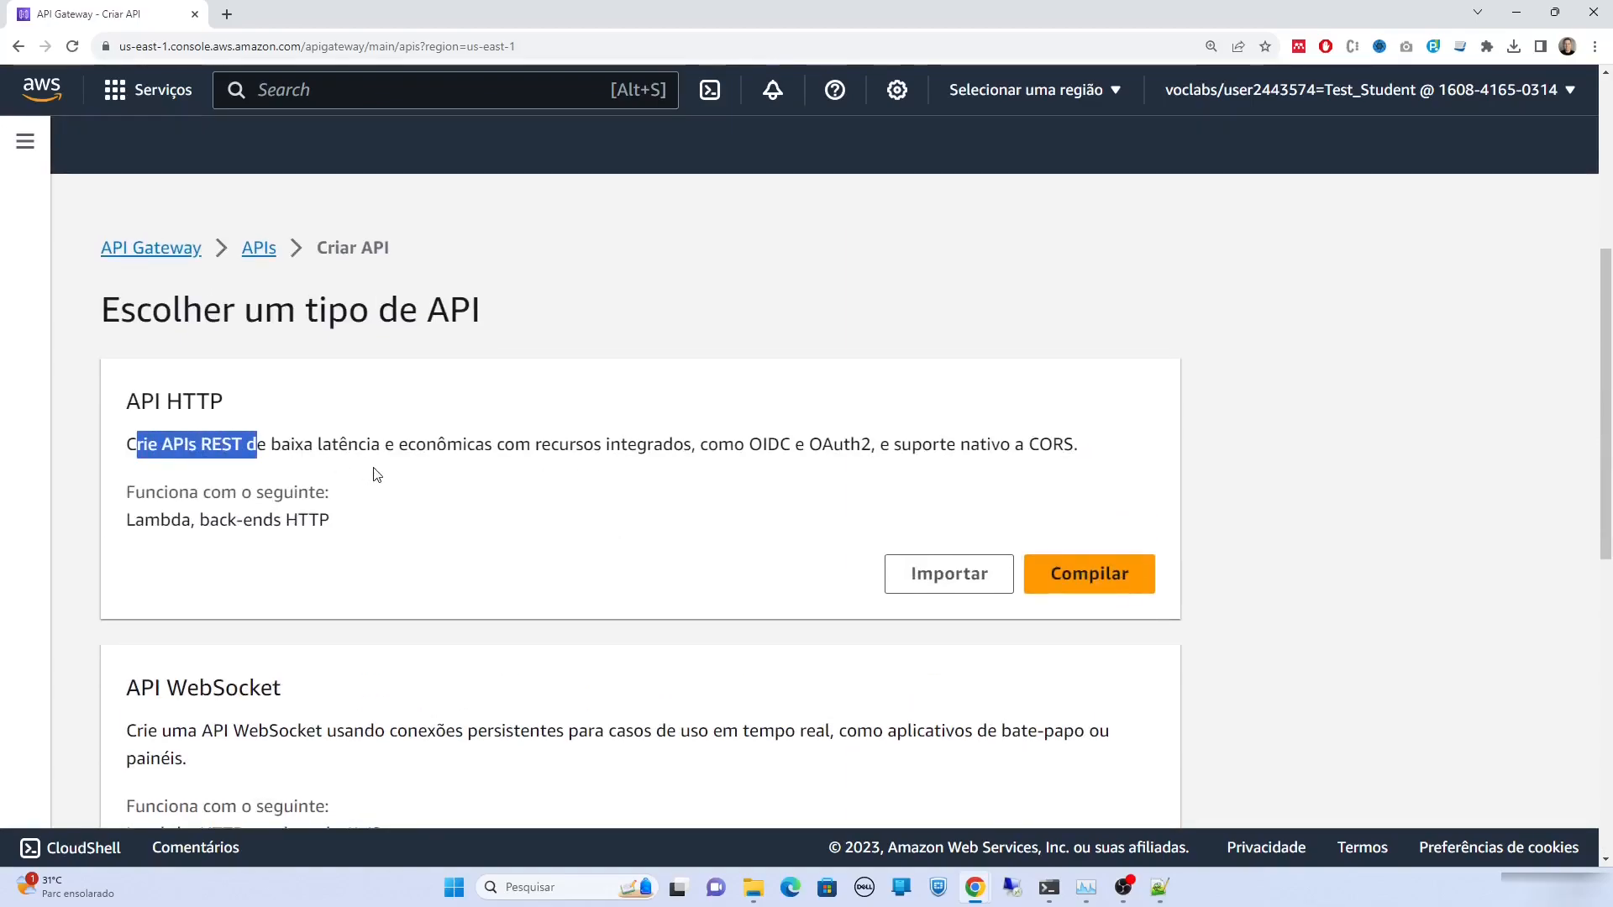
pyautogui.click(1055, 585)
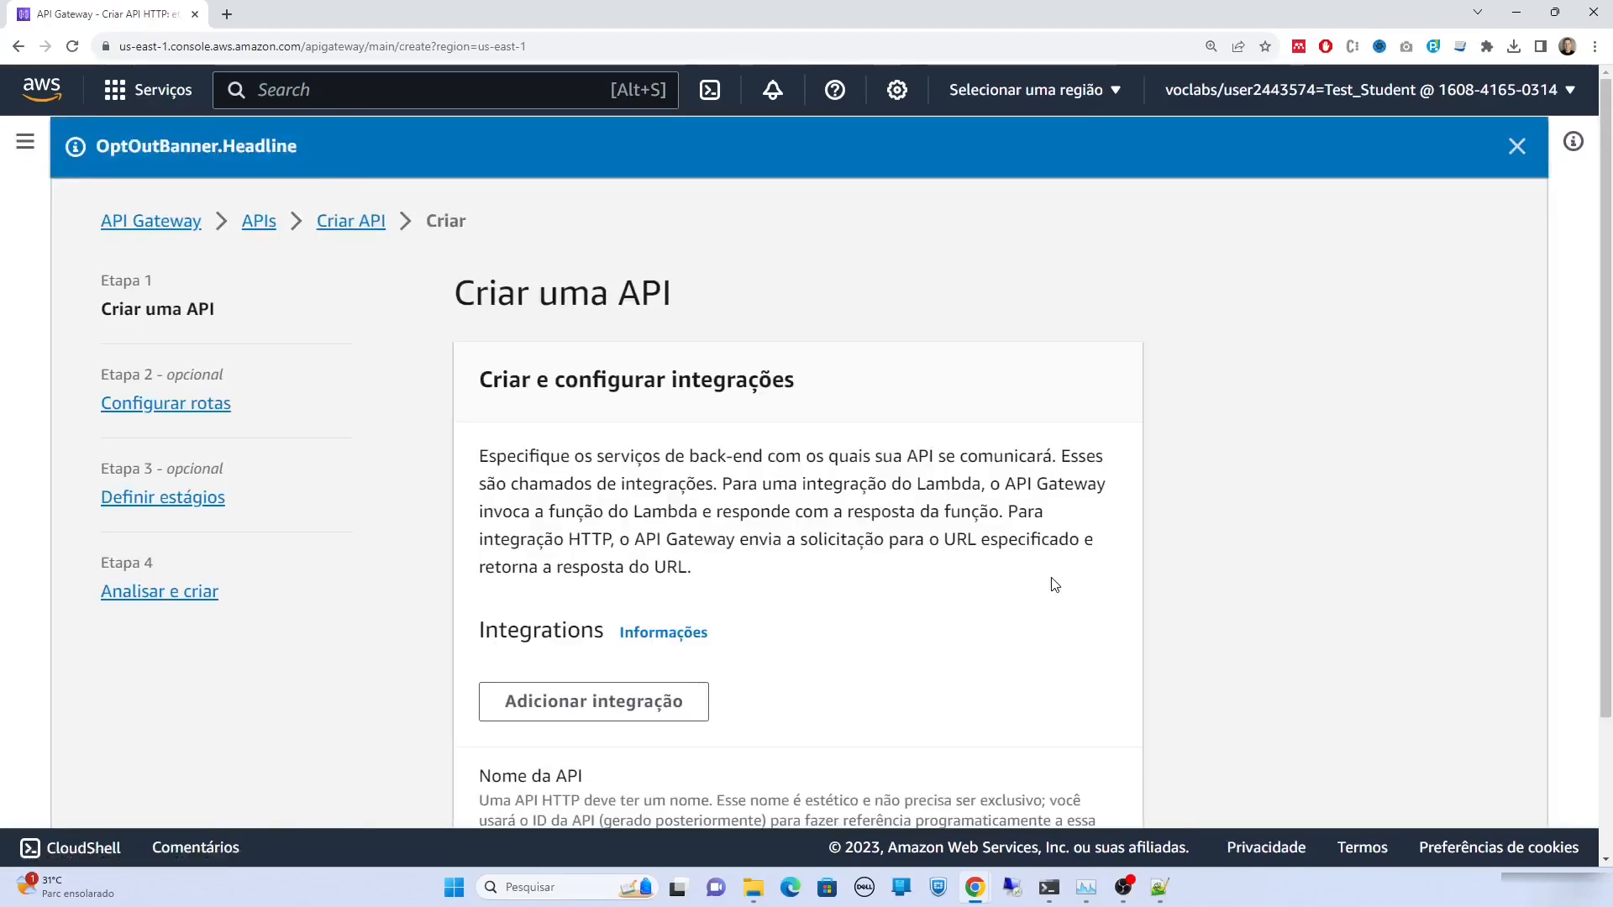
# Name the HTTP API api_clientes, accept the default routes and stage, and create it
pyautogui.scroll(-2, 1055, 586)
pyautogui.click(886, 696)
pyautogui.write('c')
pyautogui.press('BackSpace')
pyautogui.write('api_clientes')
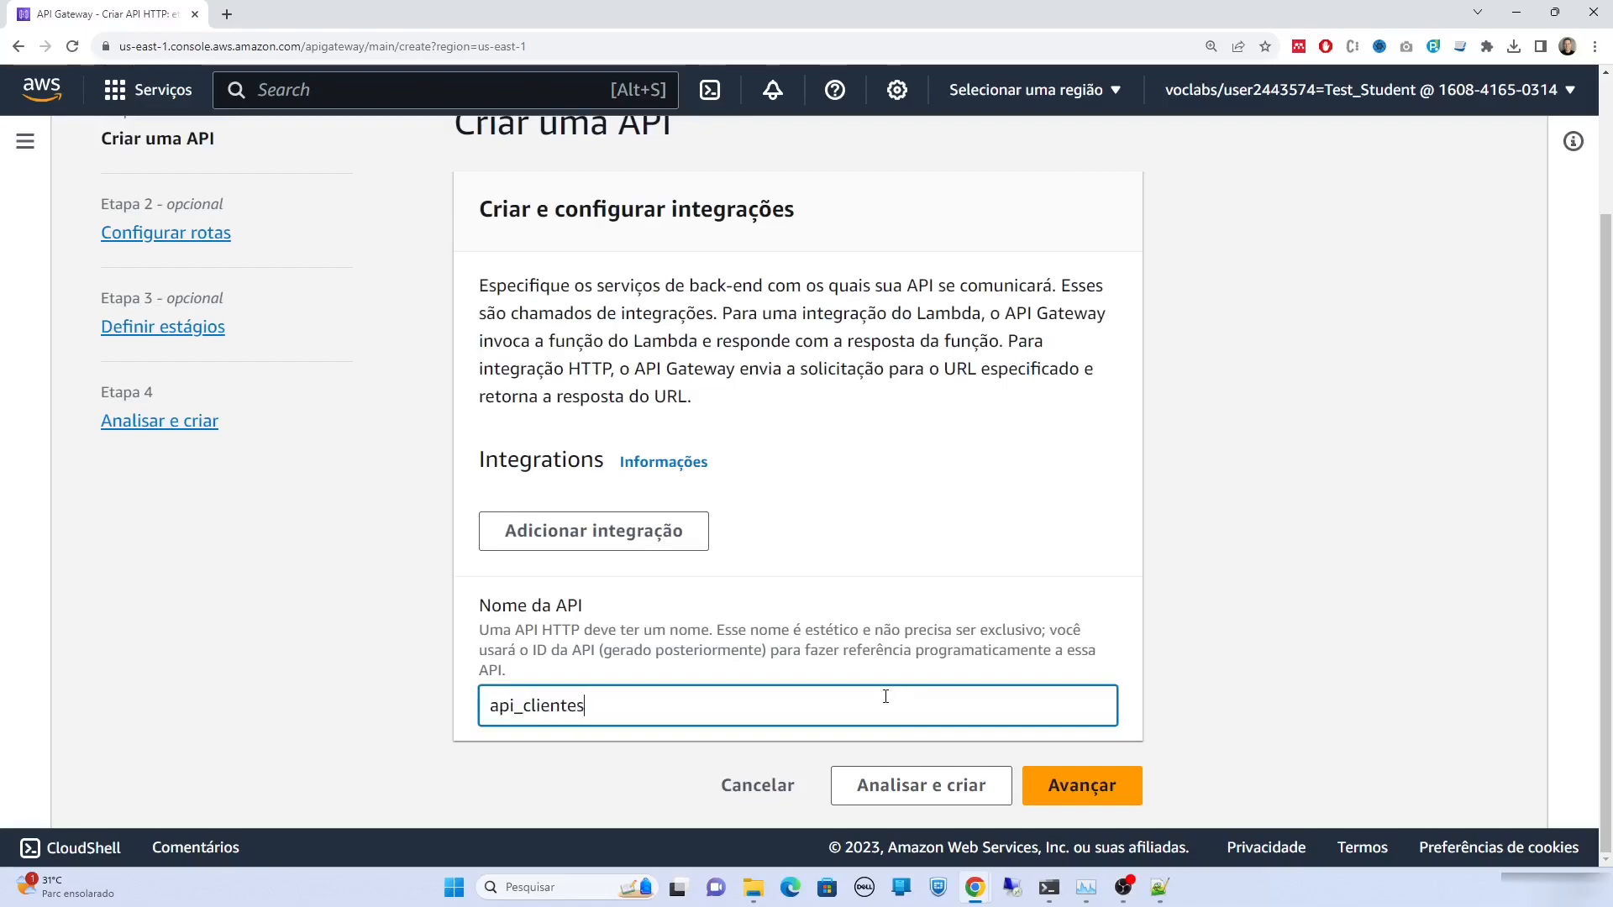
pyautogui.click(1052, 786)
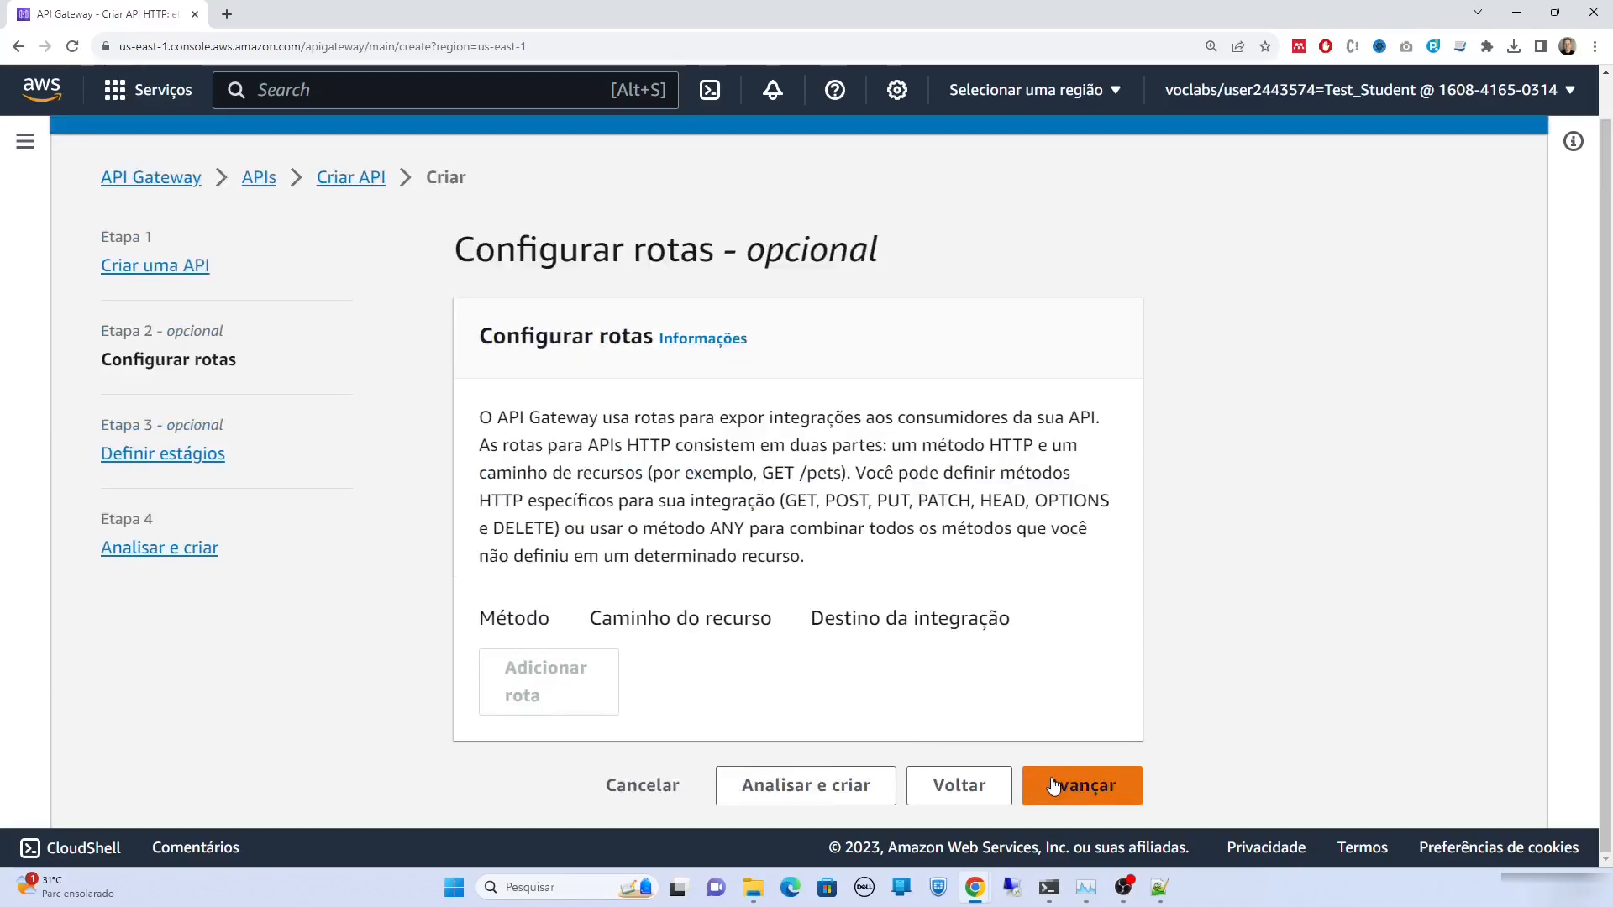
pyautogui.click(1096, 792)
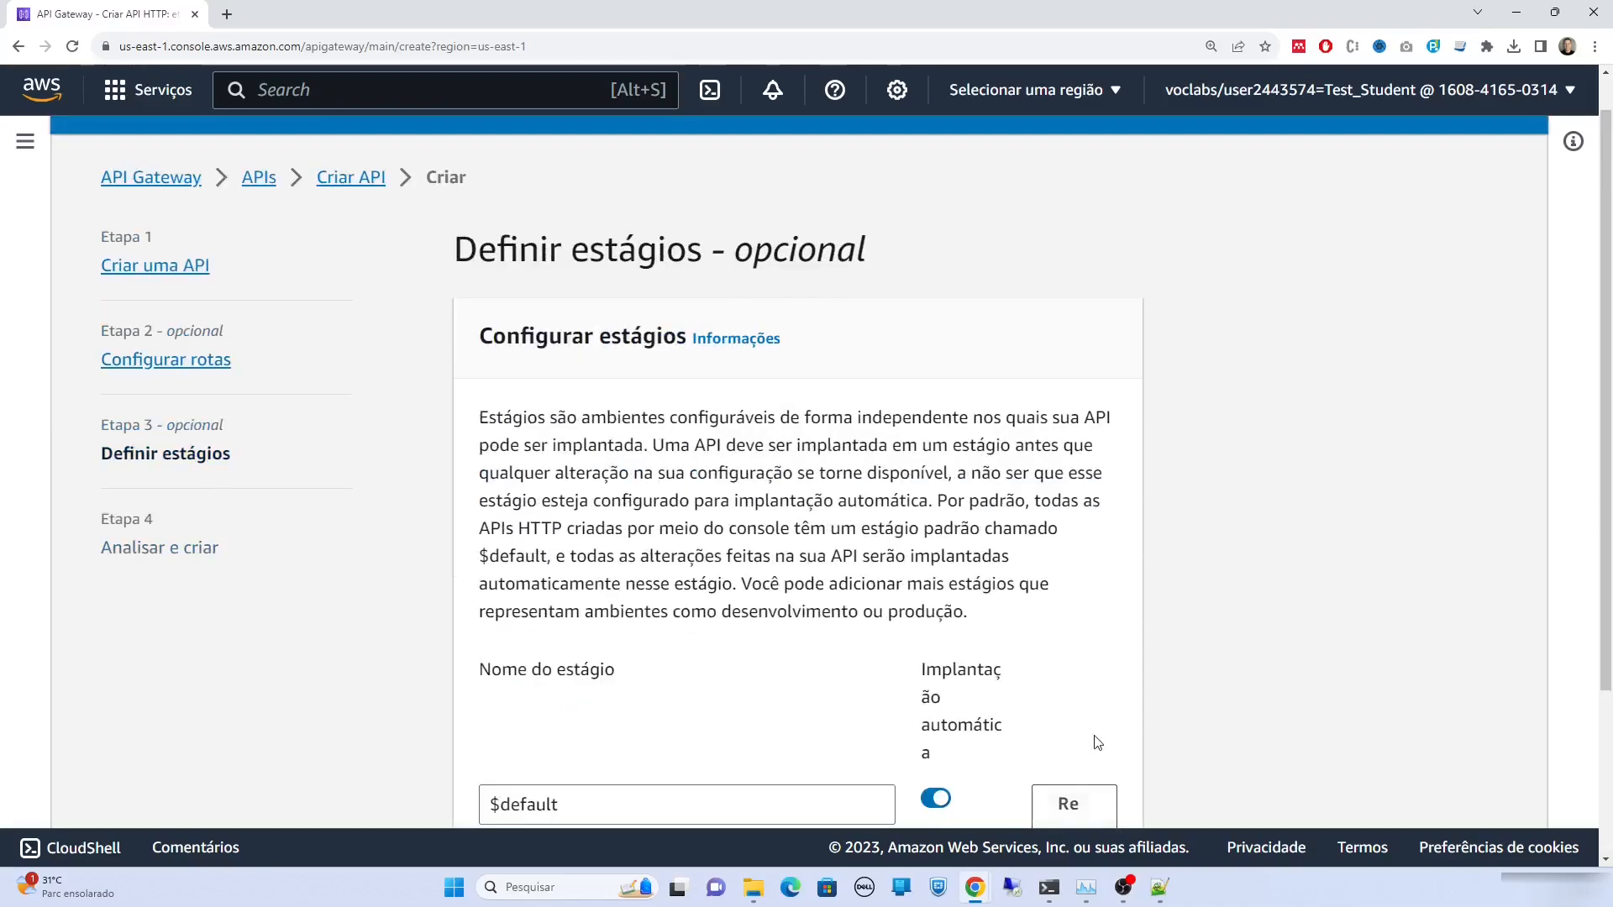
pyautogui.scroll(-3, 1092, 739)
pyautogui.click(1110, 798)
pyautogui.scroll(-4, 1106, 739)
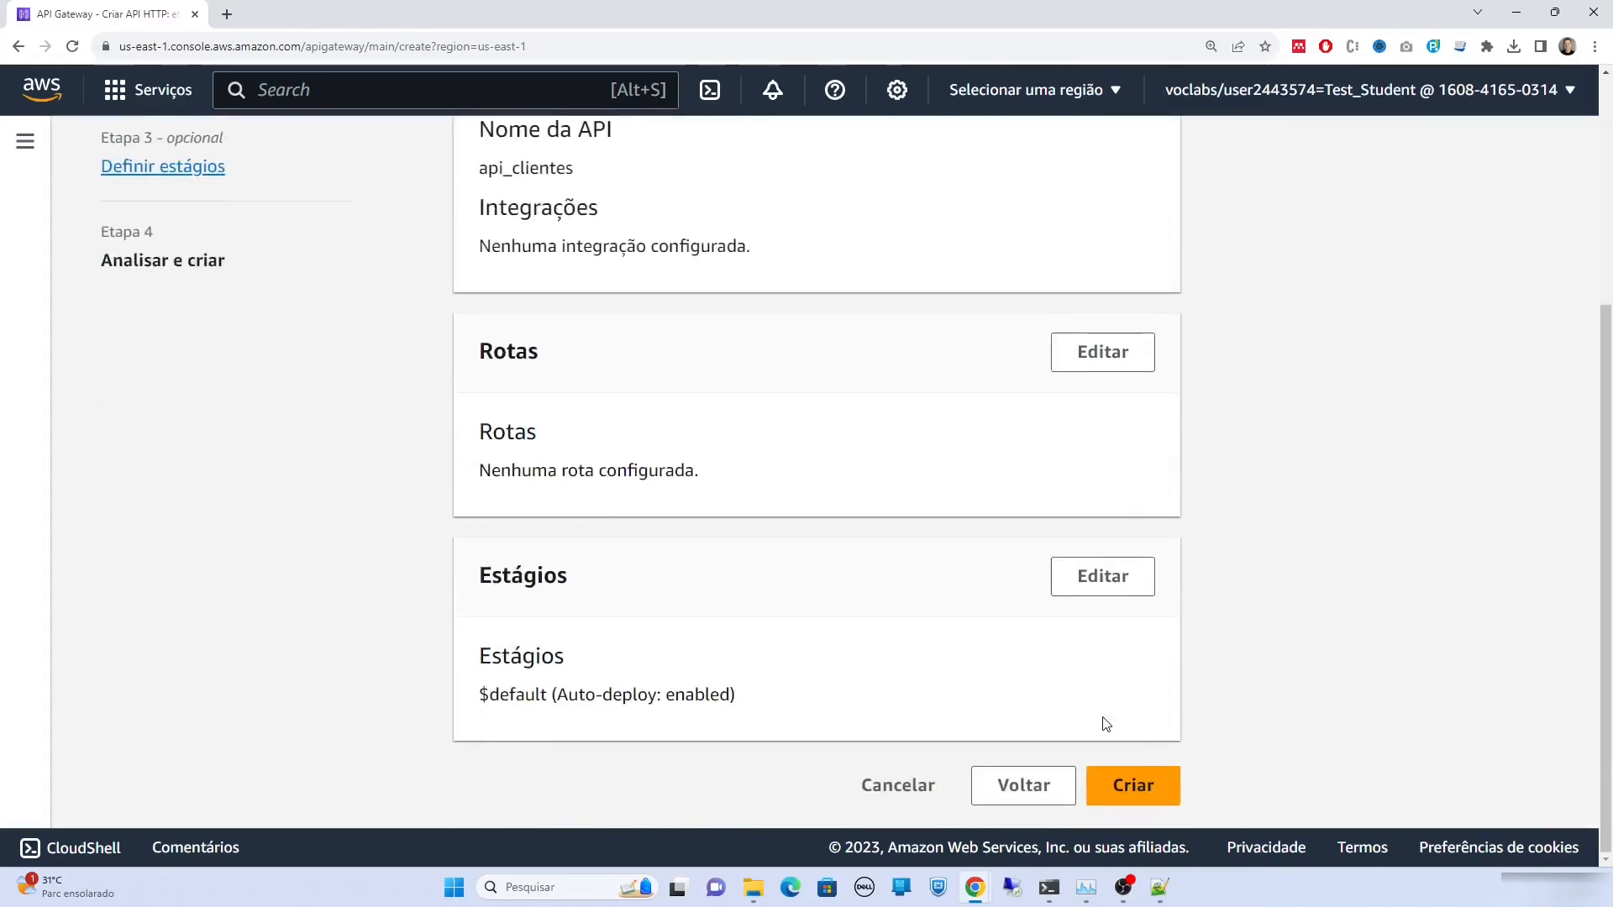
pyautogui.click(1134, 787)
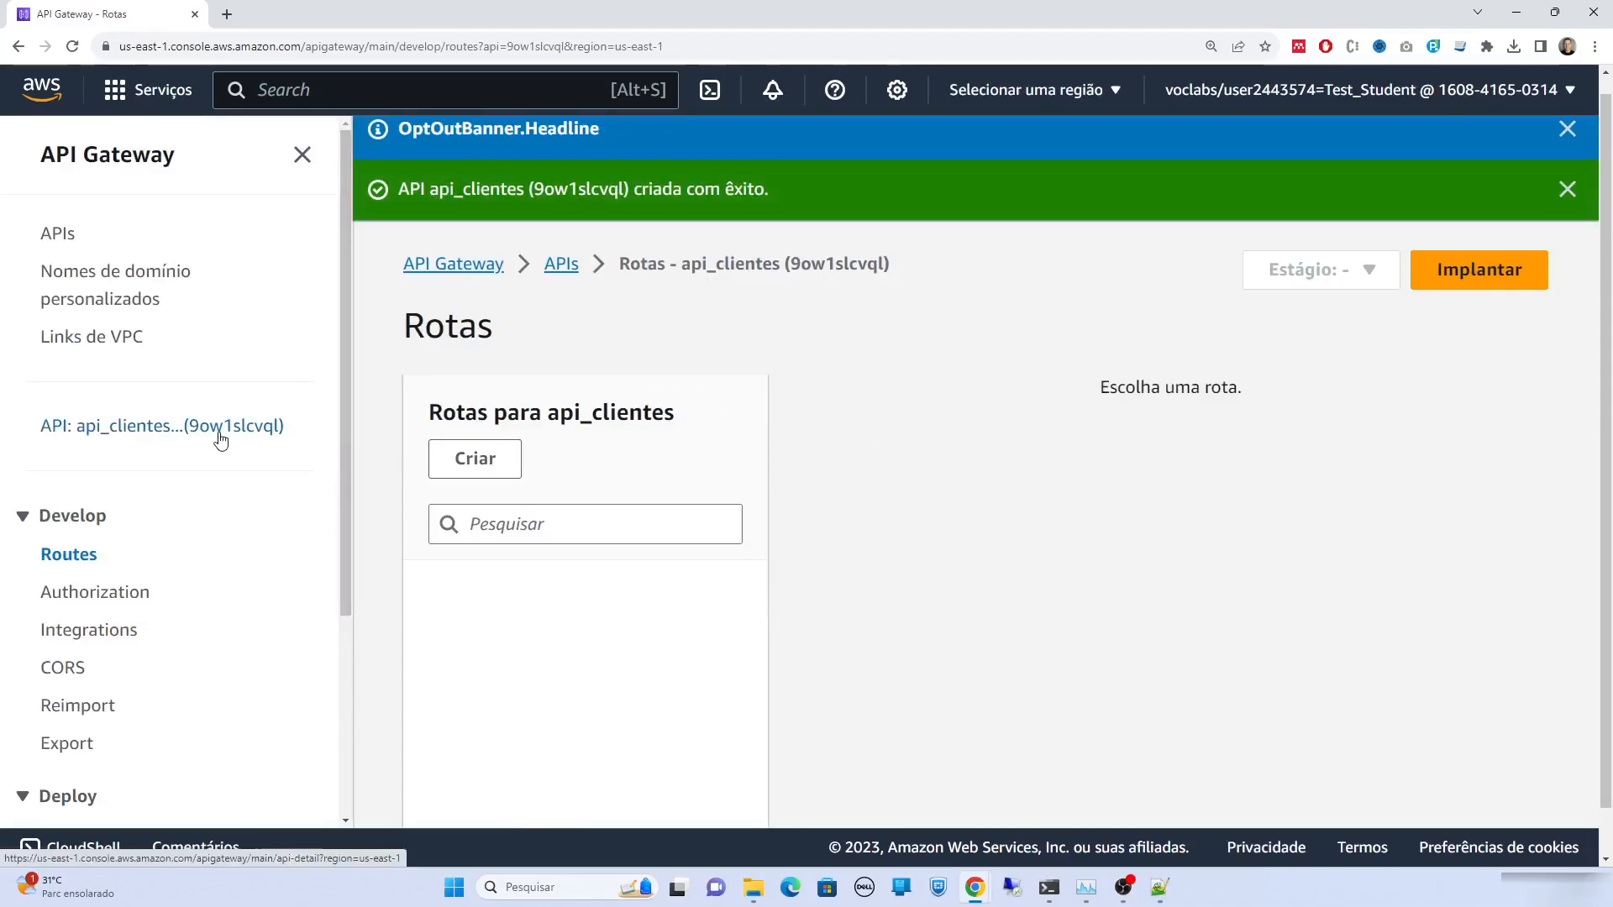
# Open the api_clientes details and select the $default stage invoke URL
pyautogui.click(113, 431)
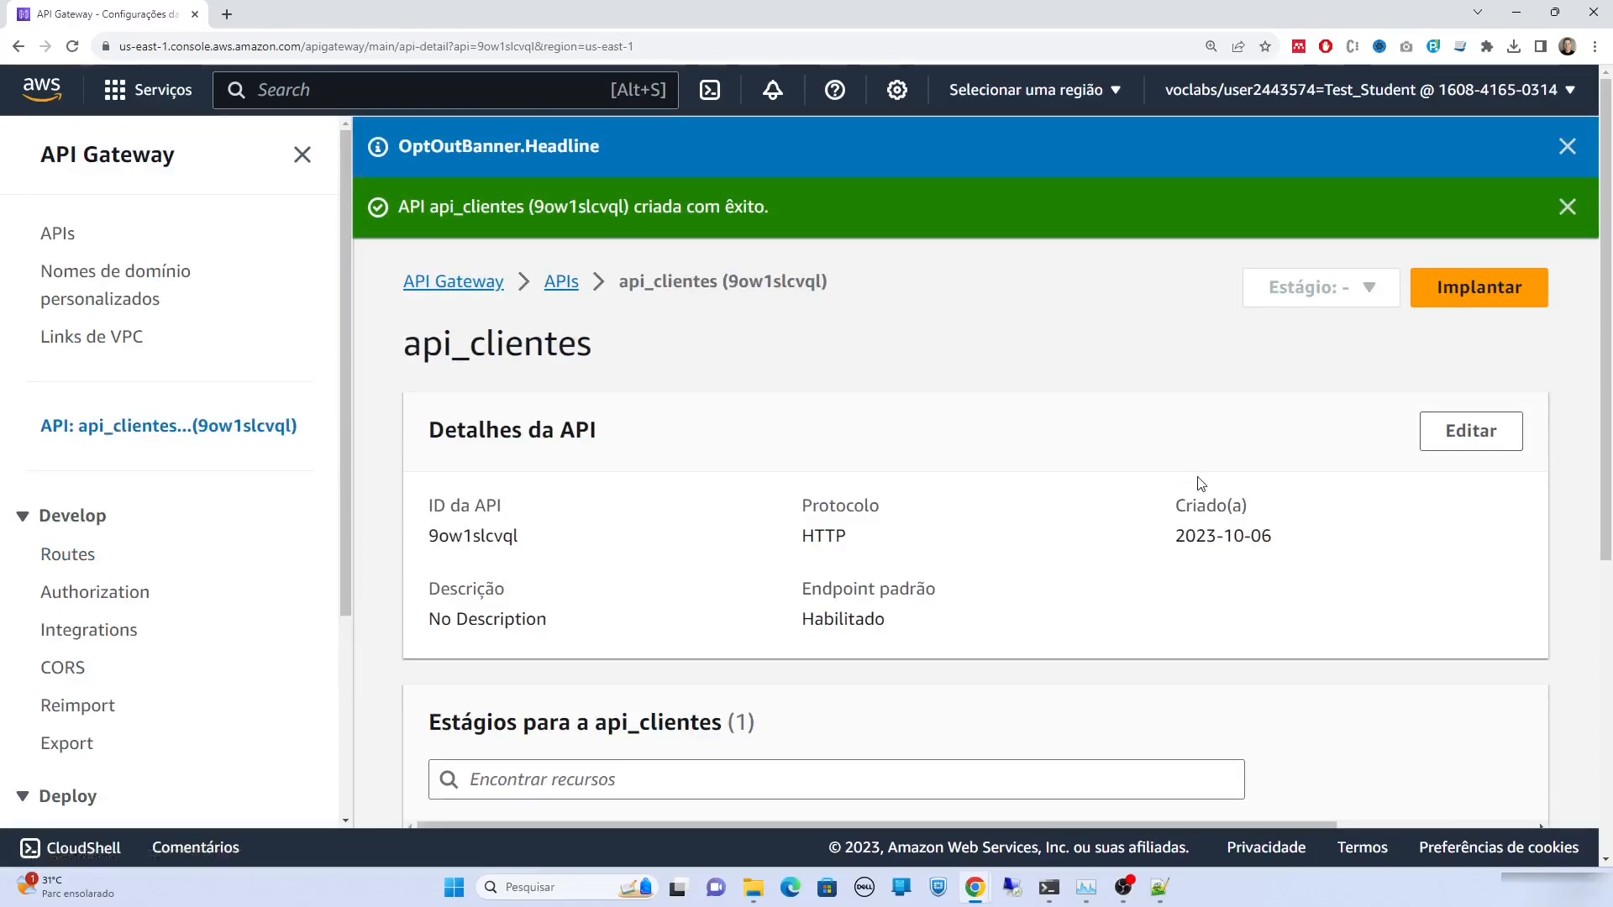
pyautogui.scroll(-4, 1198, 484)
pyautogui.moveTo(1030, 557); pyautogui.dragTo(622, 568)
pyautogui.hotkey('ctrl', 'c')
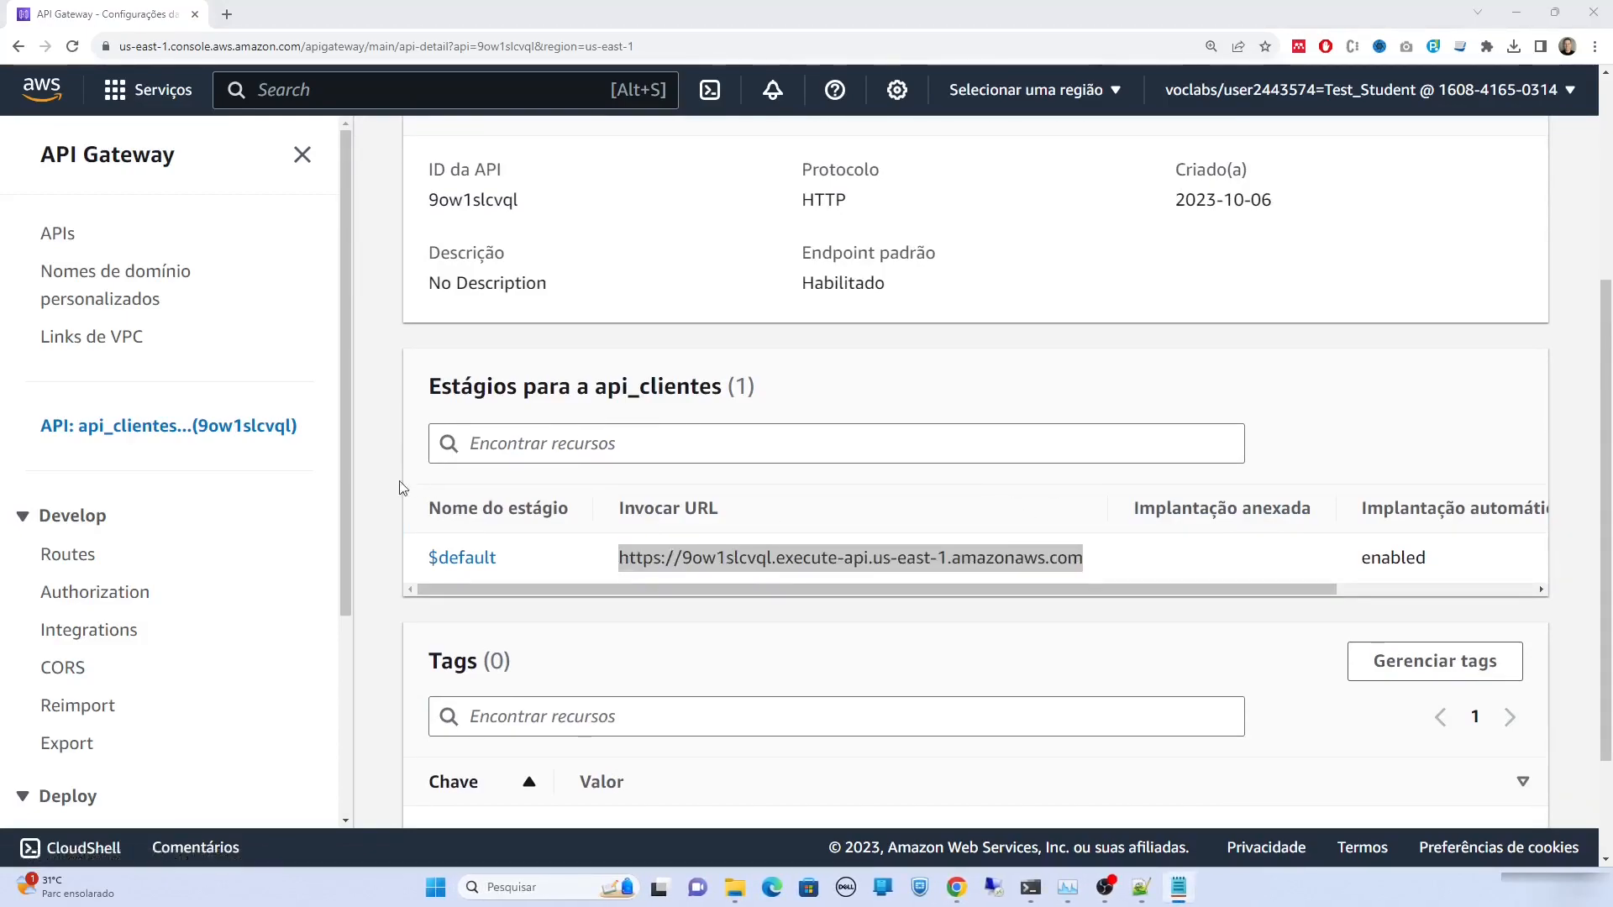
# Create a GET /clientes route on api_clientes and open its route details
pyautogui.click(92, 561)
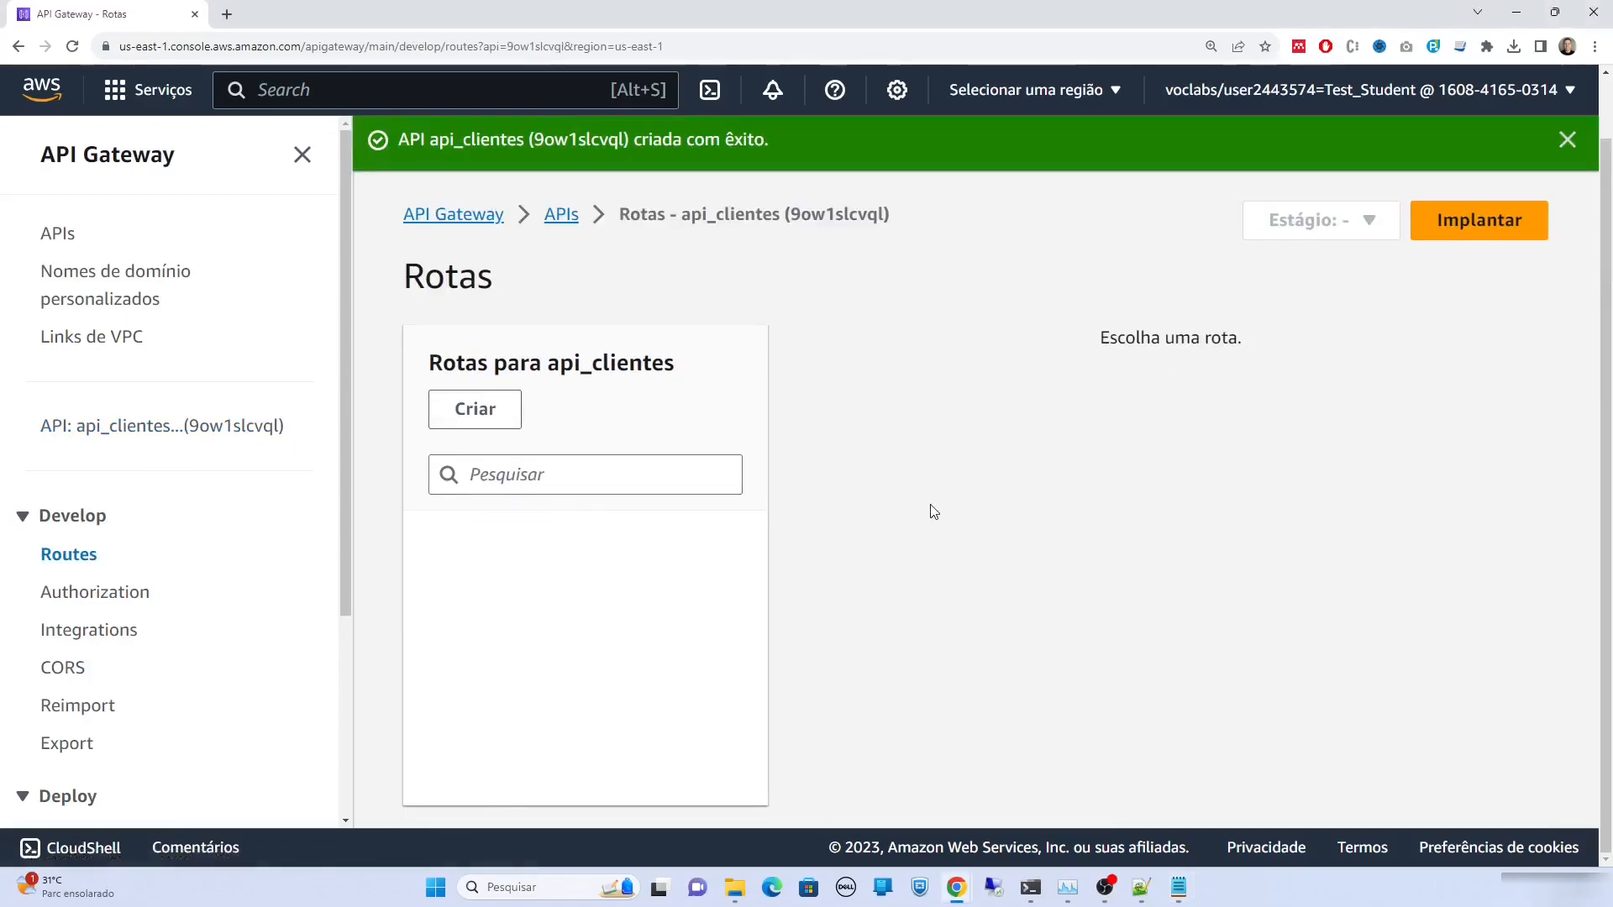
pyautogui.click(508, 414)
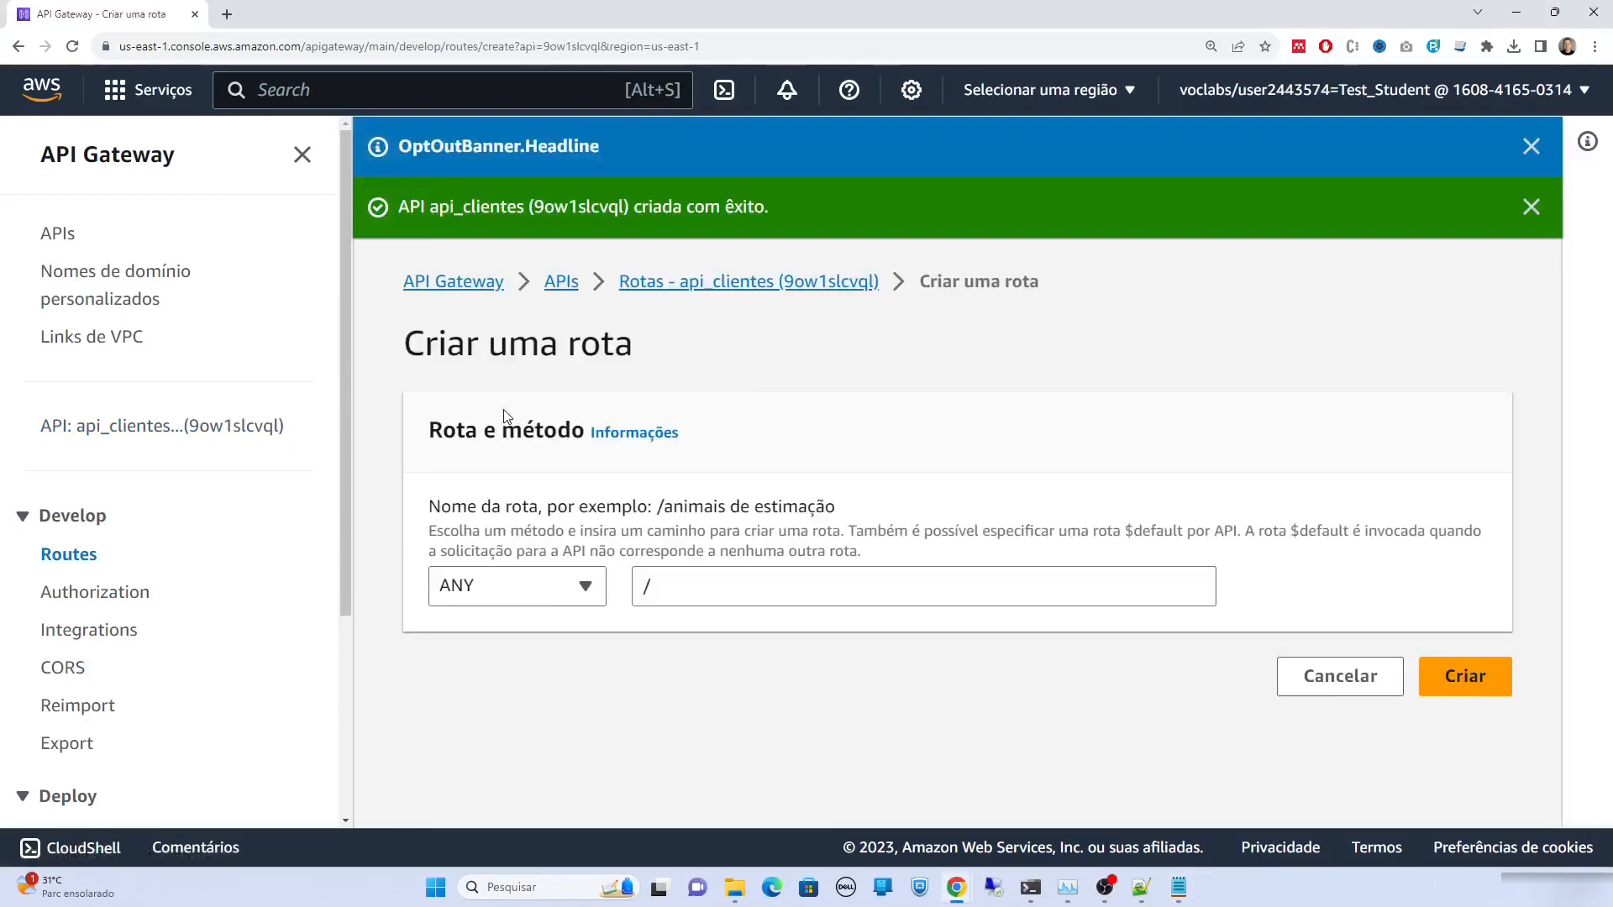
pyautogui.click(586, 583)
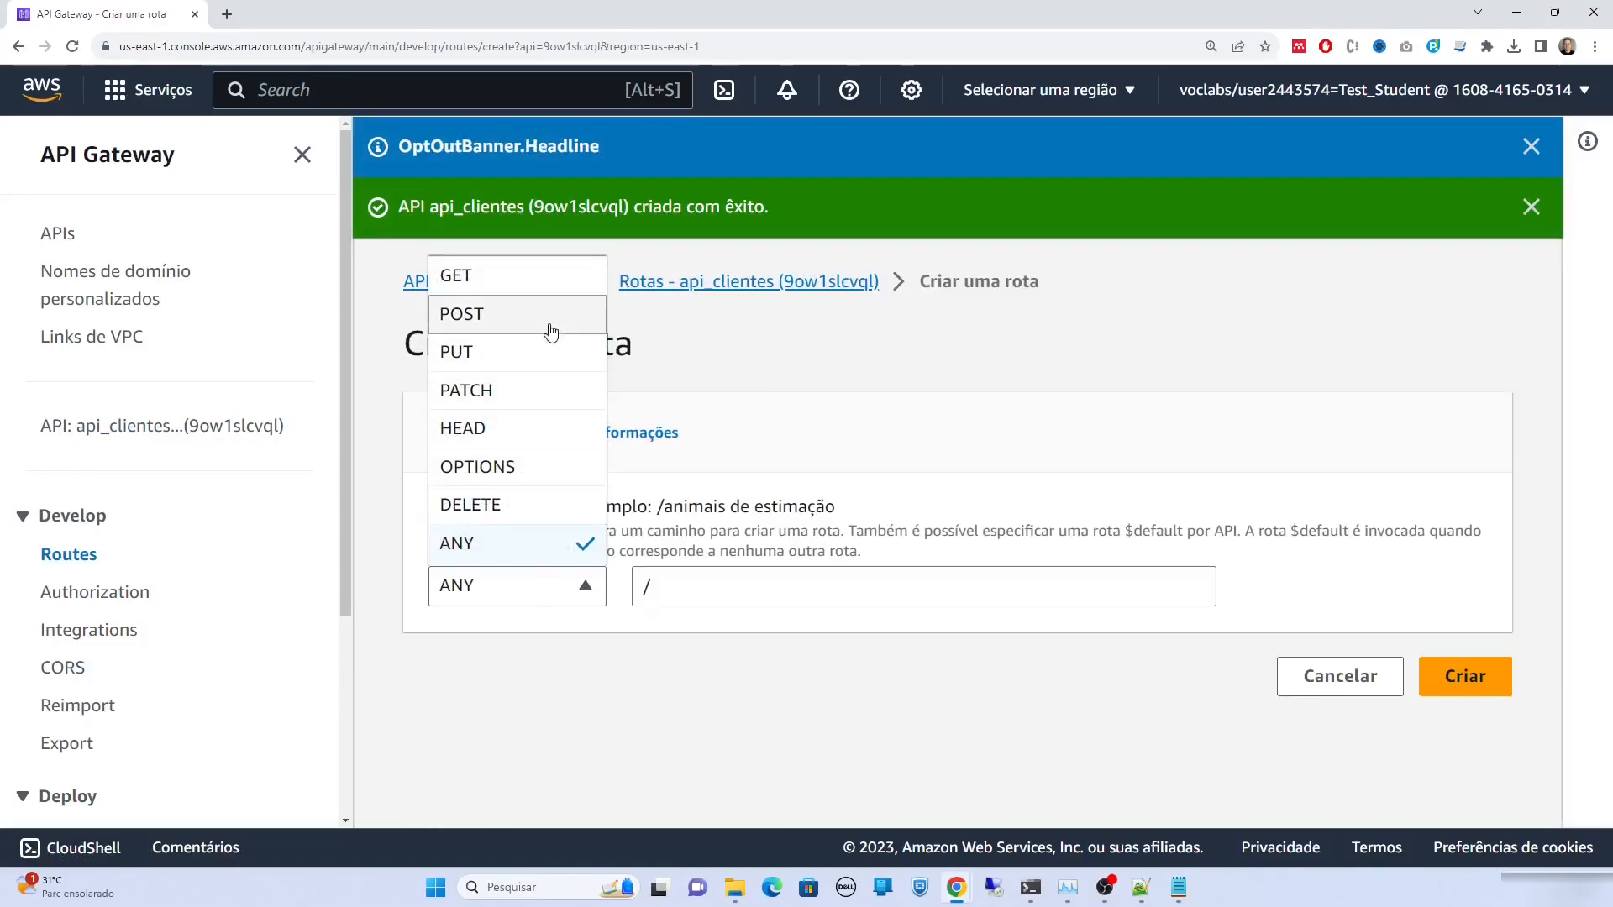
pyautogui.click(540, 282)
pyautogui.click(665, 595)
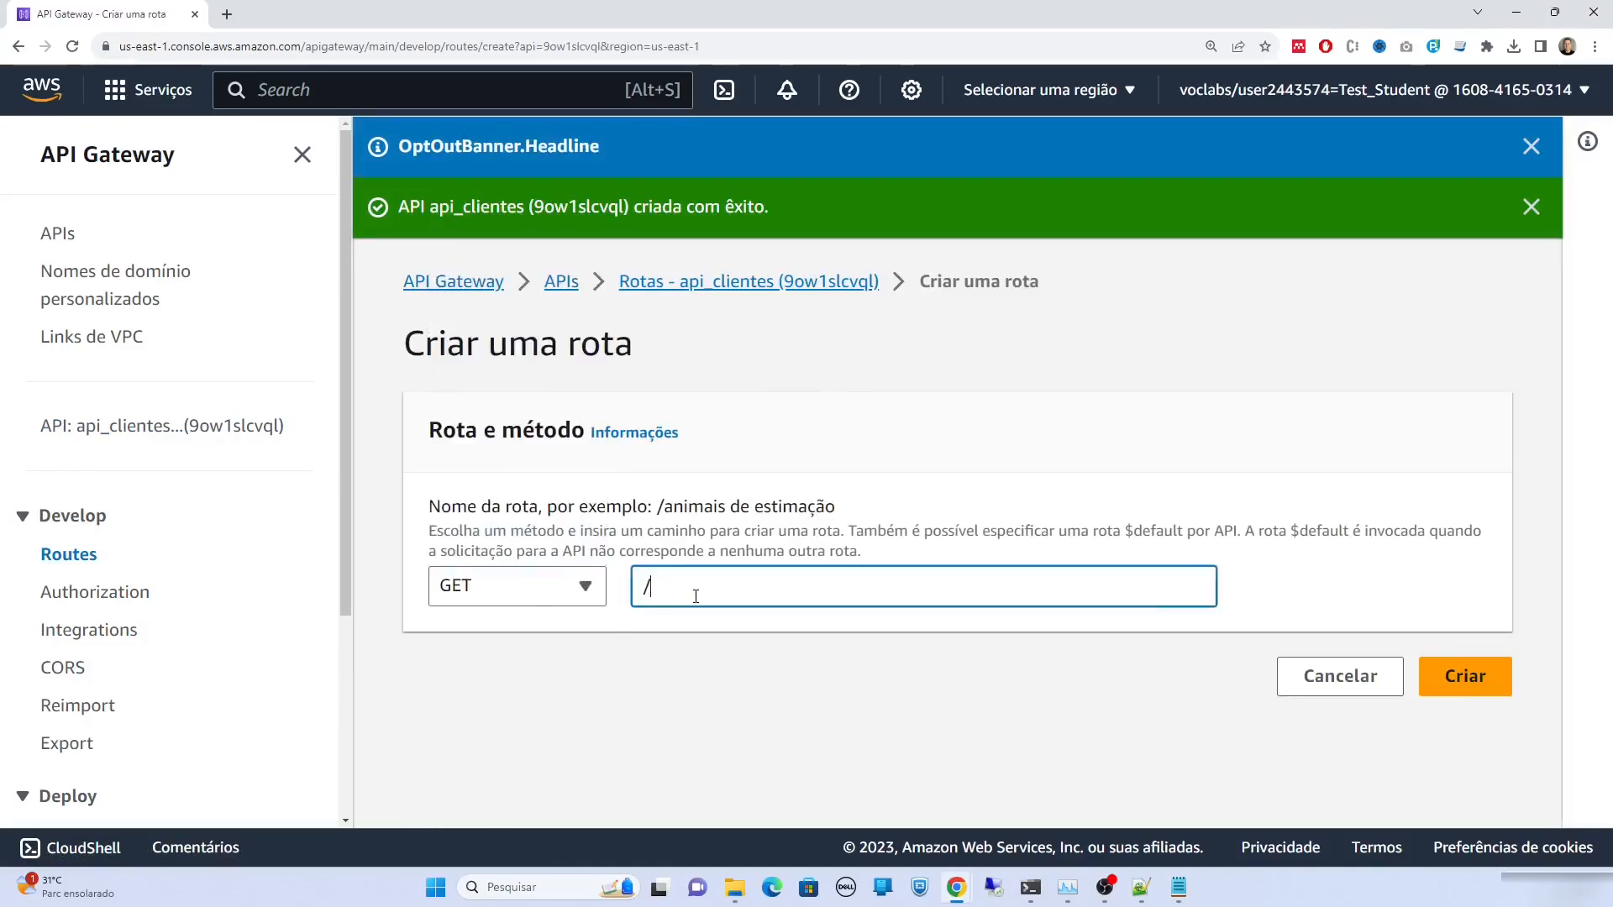
pyautogui.write('clientes')
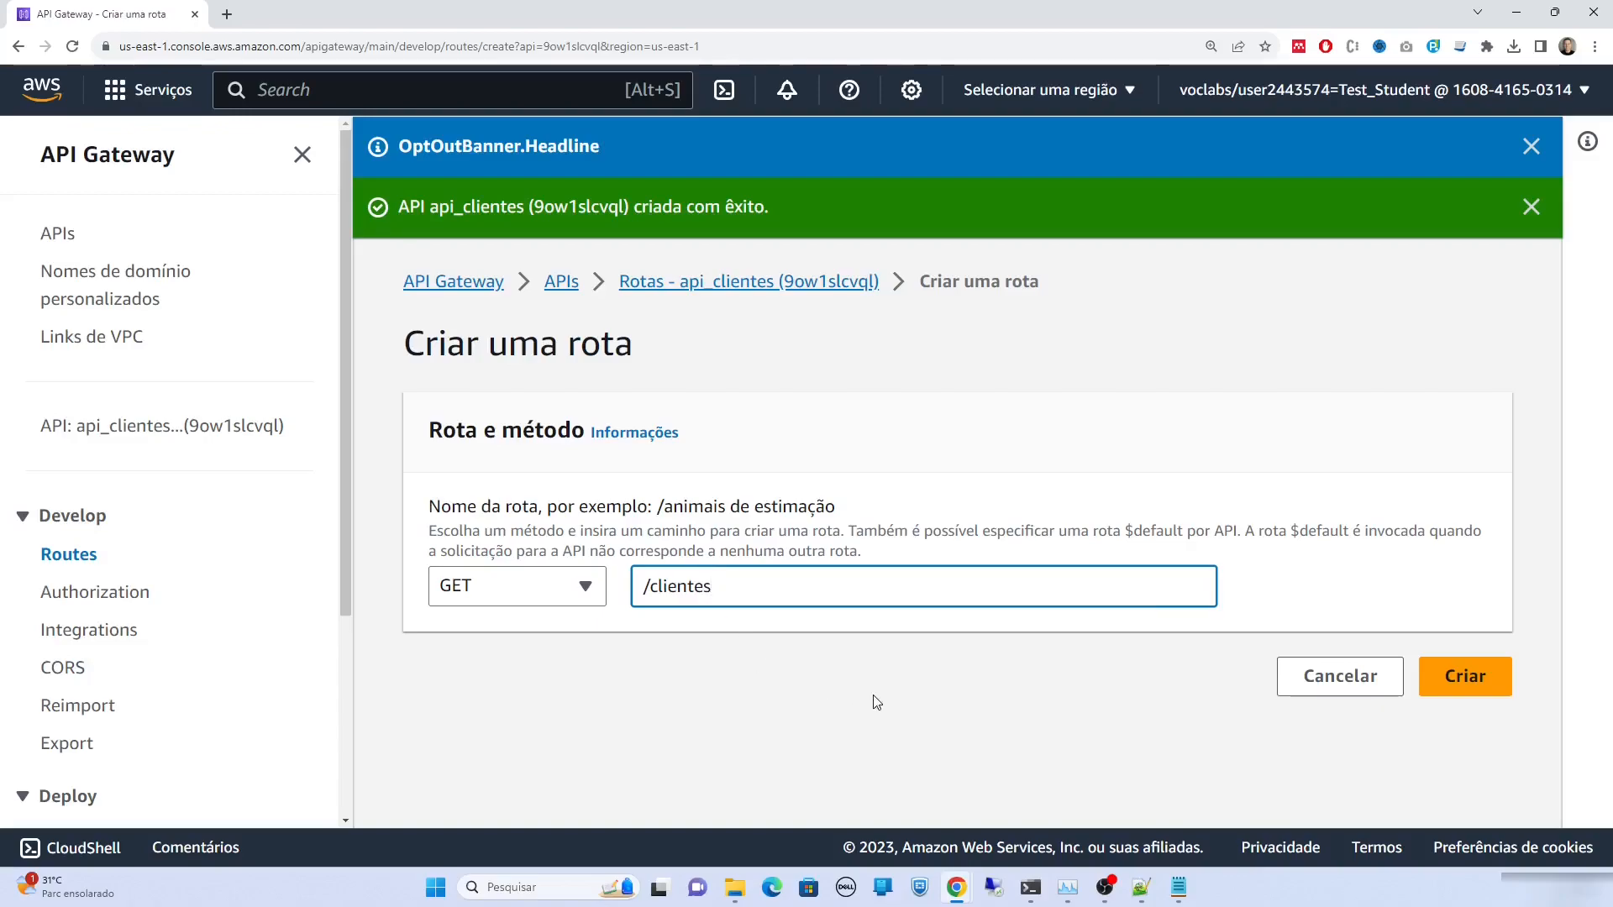
pyautogui.click(1468, 689)
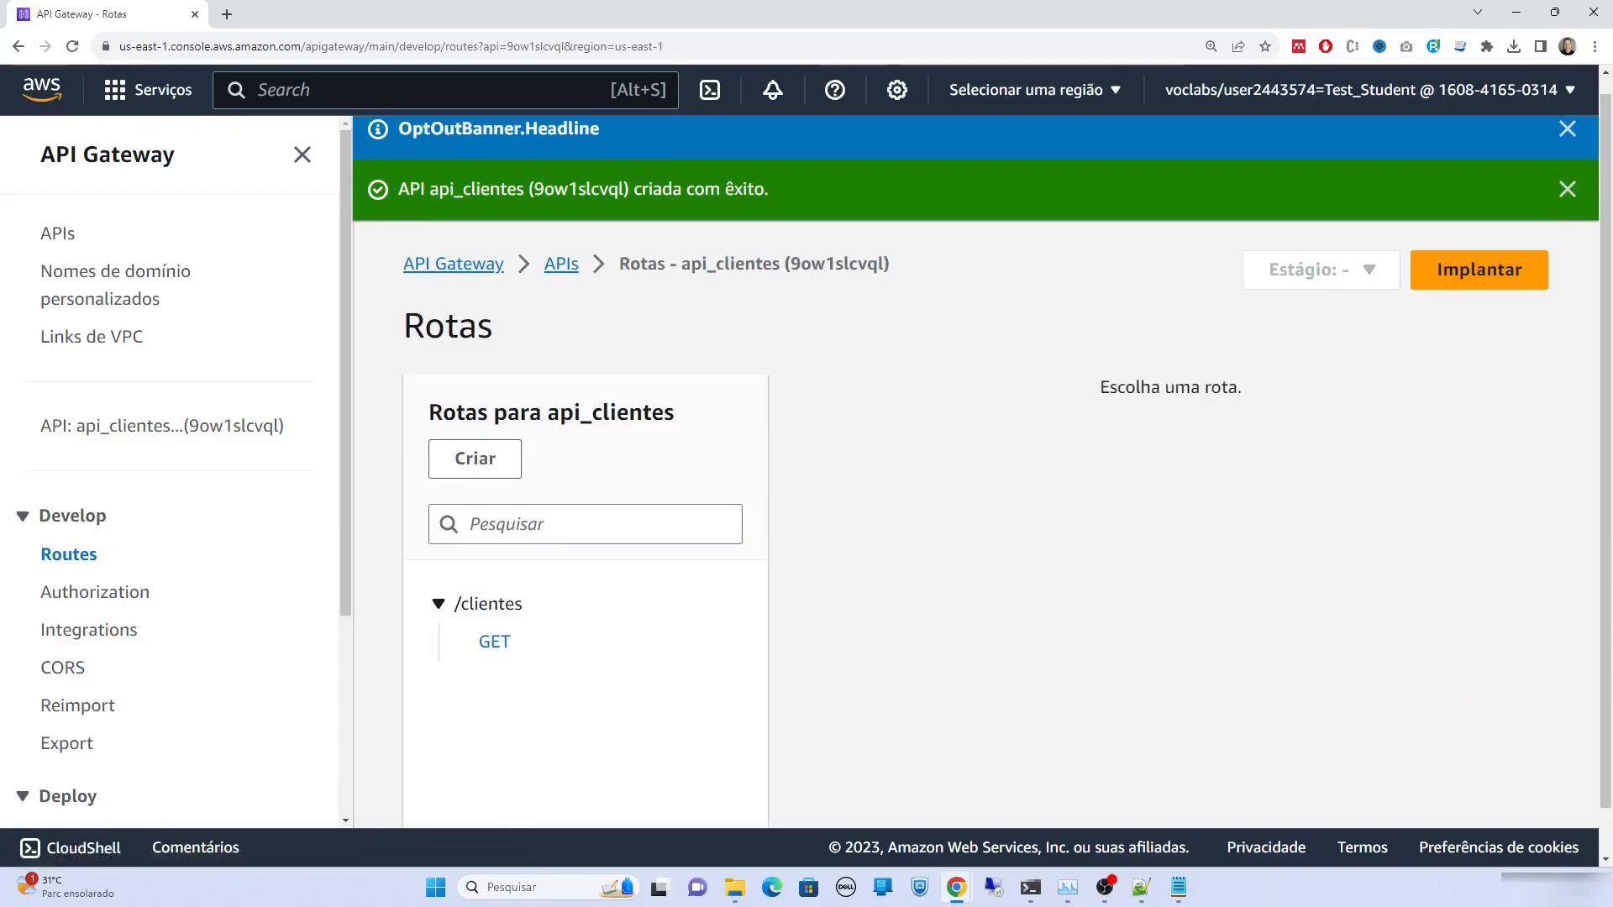
pyautogui.click(504, 645)
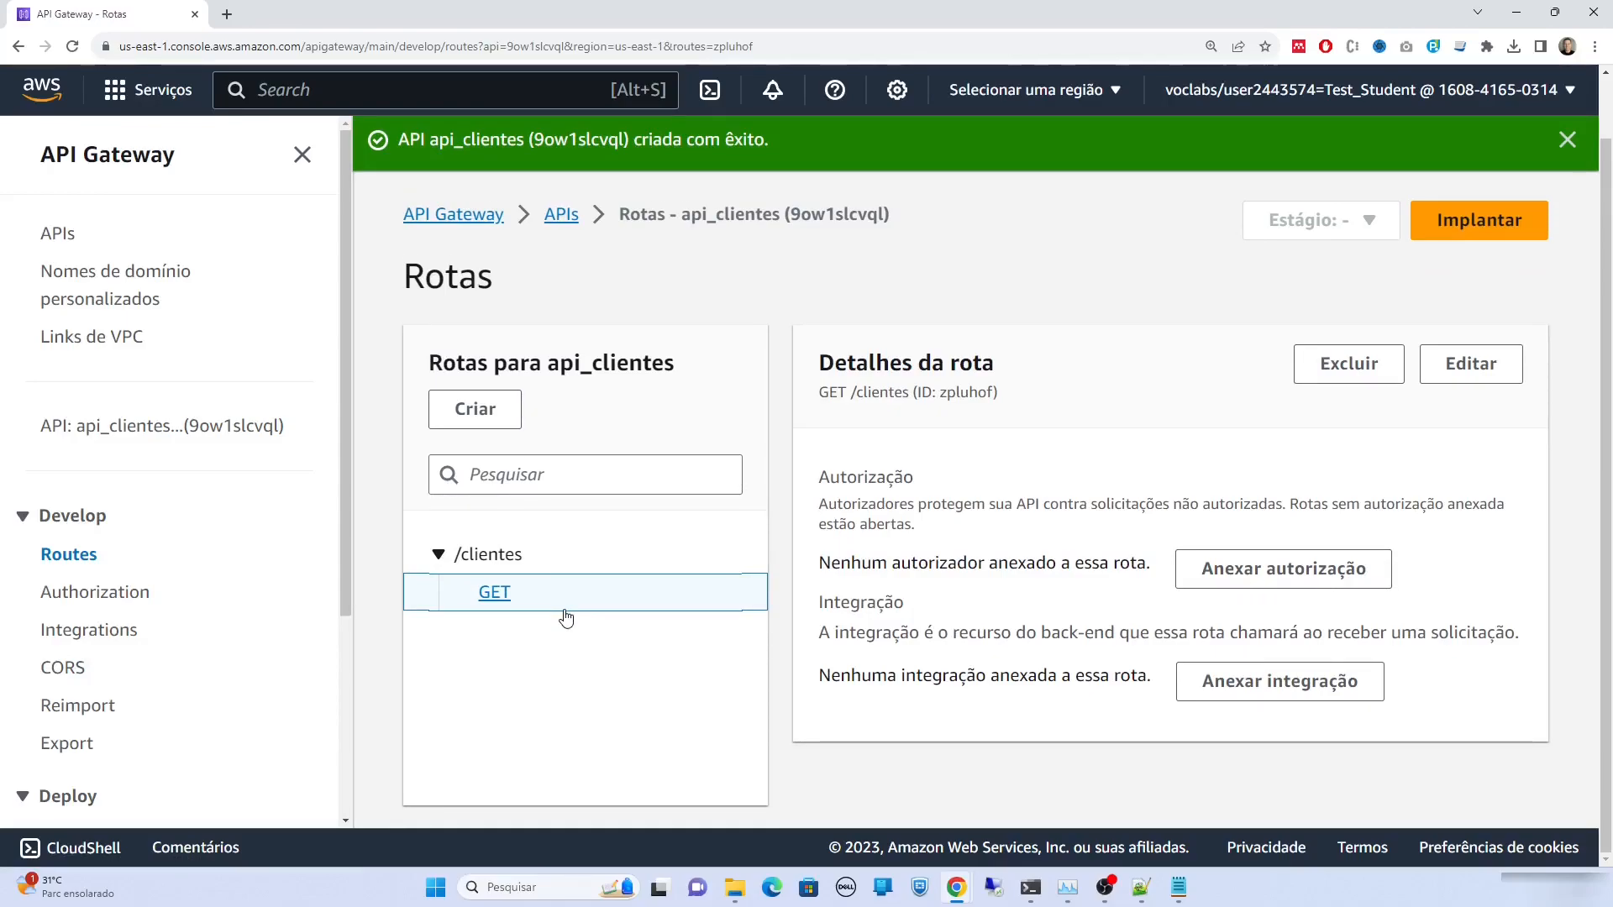
# Create and attach a Lambda function integration targeting CRUDClientes to GET /clientes
pyautogui.click(1281, 681)
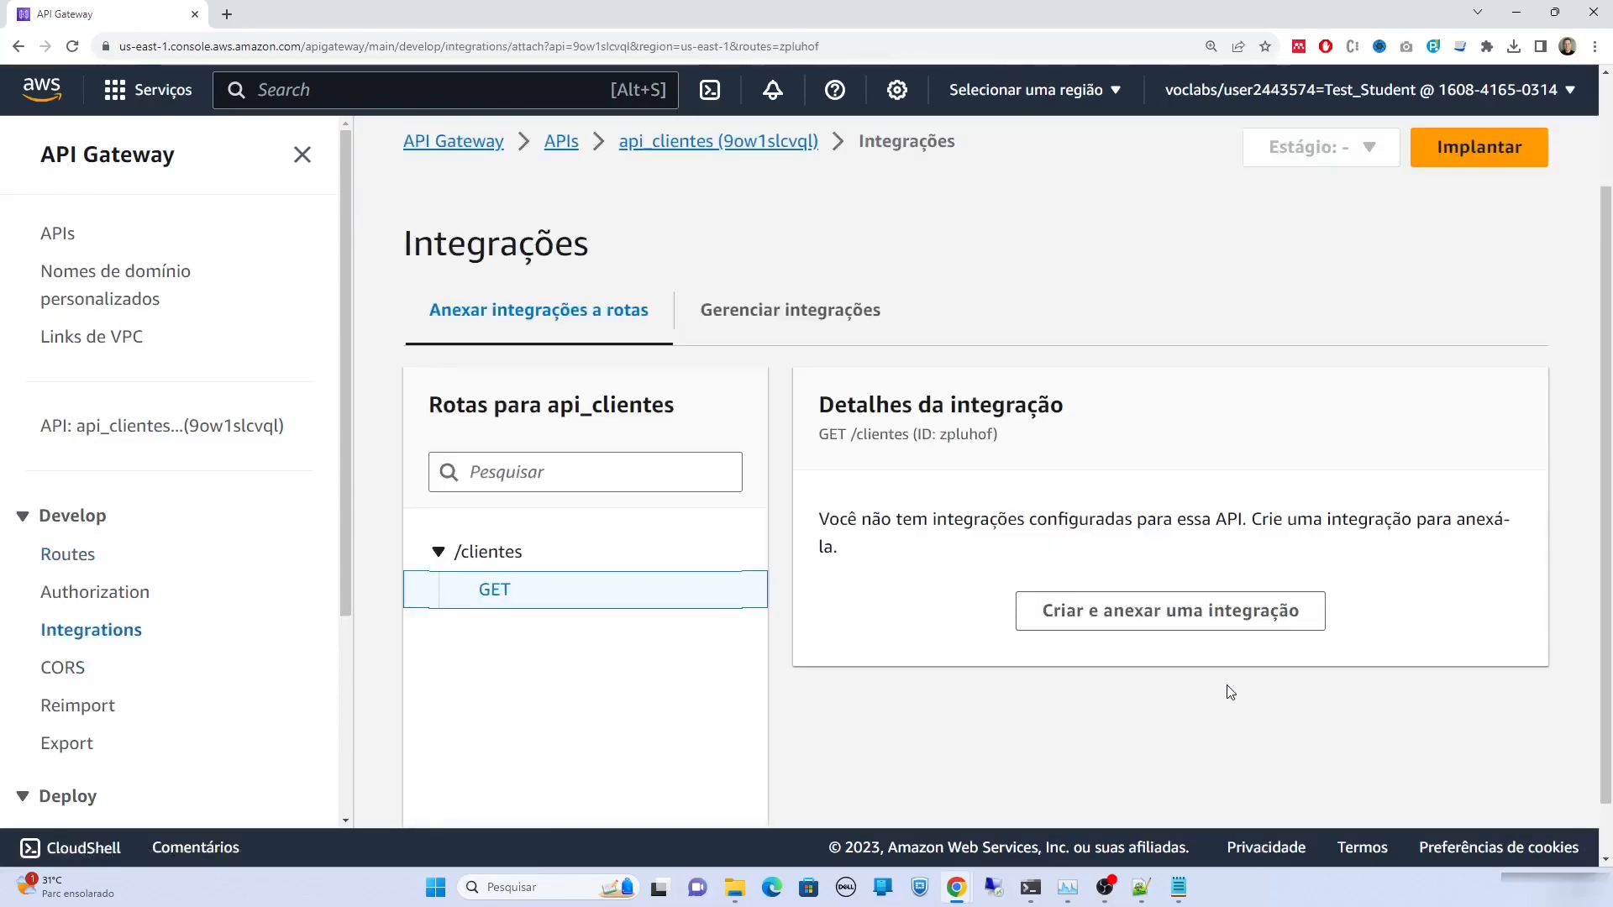
pyautogui.click(1190, 622)
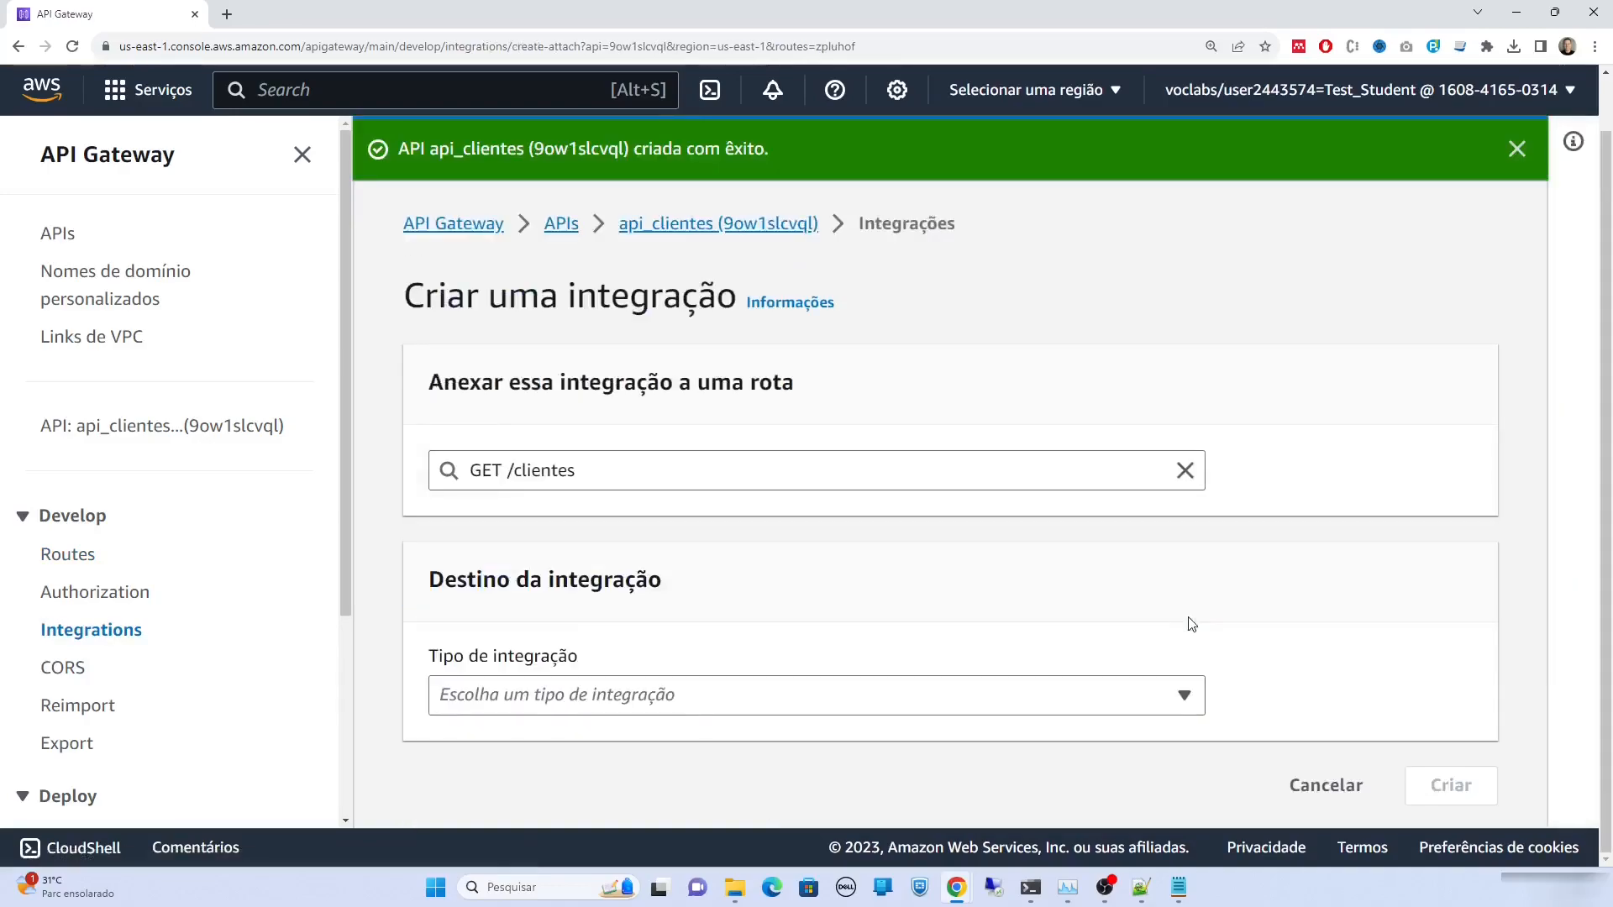
pyautogui.click(1168, 687)
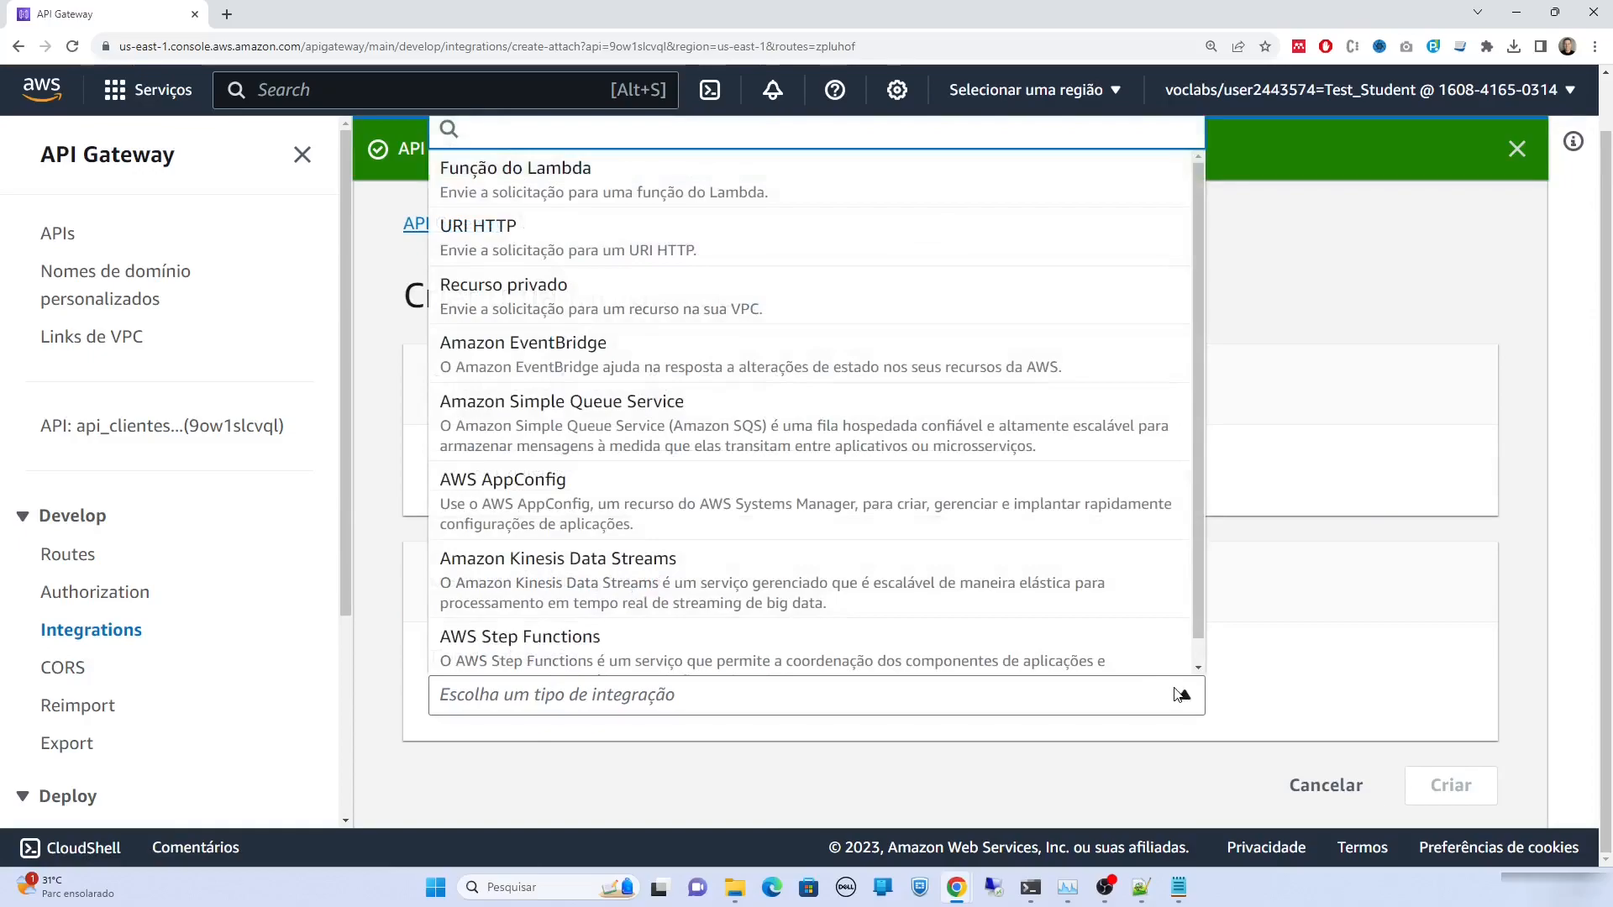
pyautogui.click(695, 184)
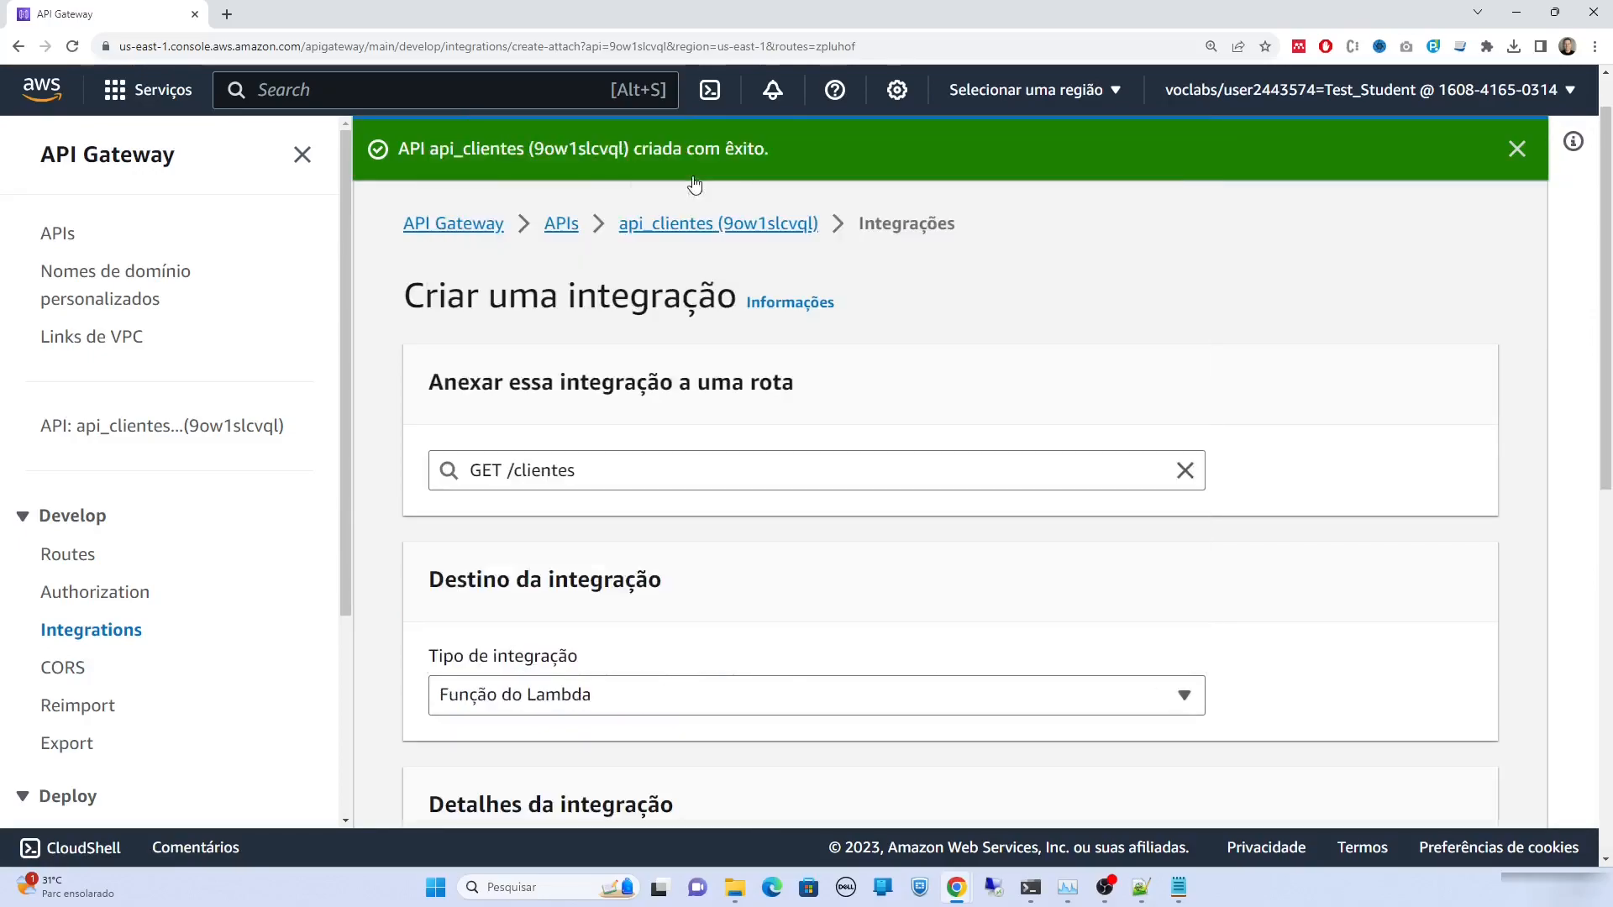
pyautogui.scroll(-6, 1222, 611)
pyautogui.scroll(-2, 1223, 611)
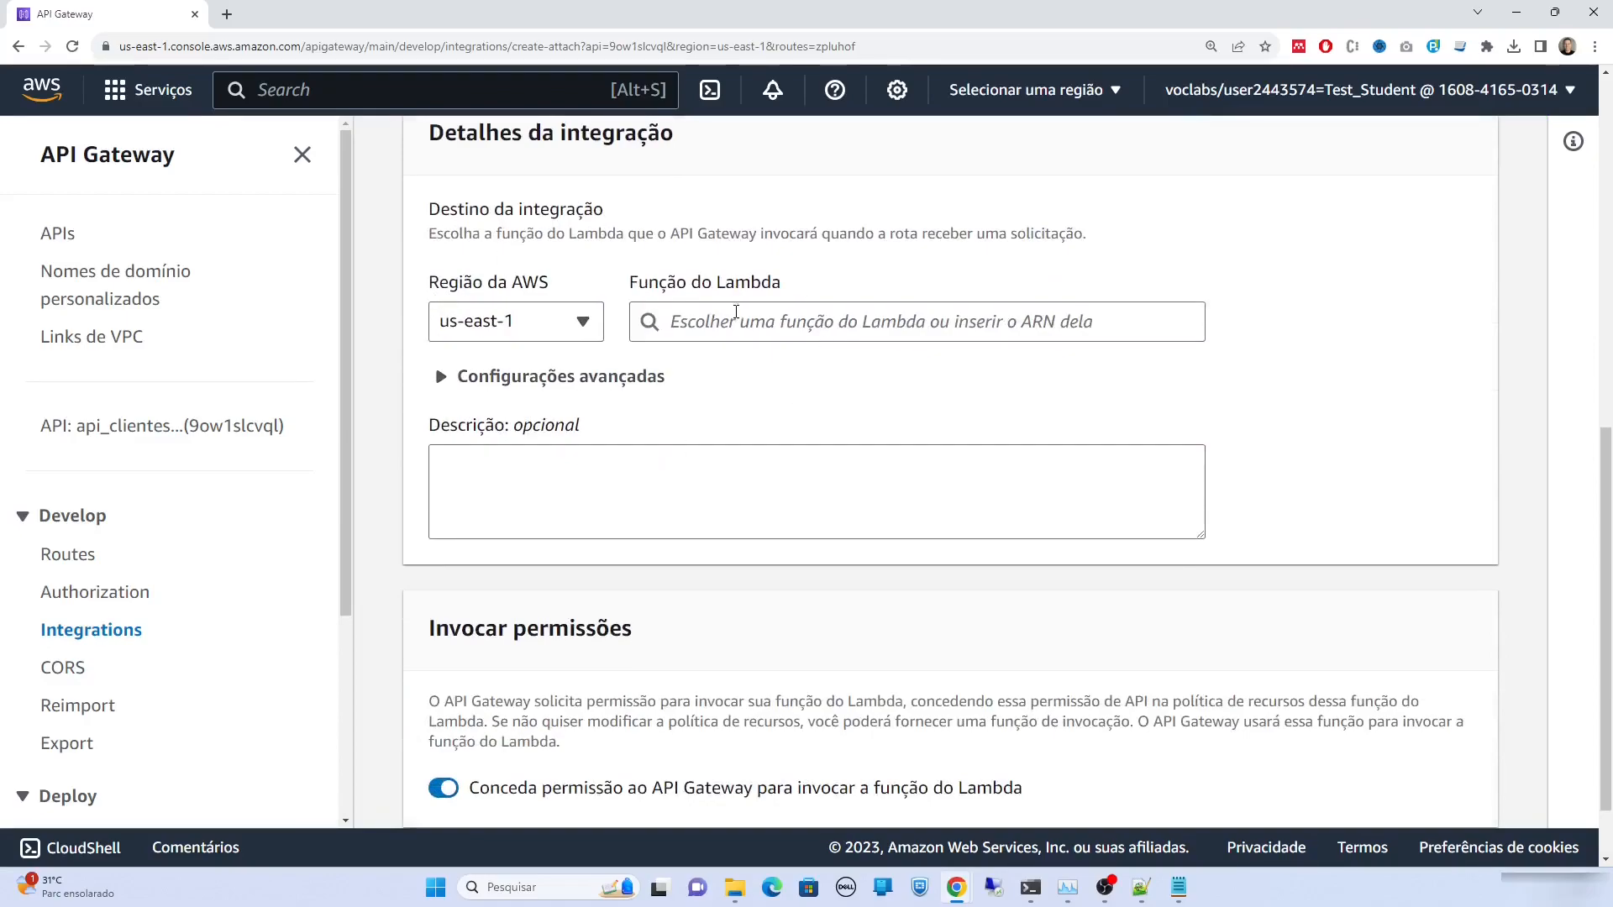
pyautogui.click(1061, 321)
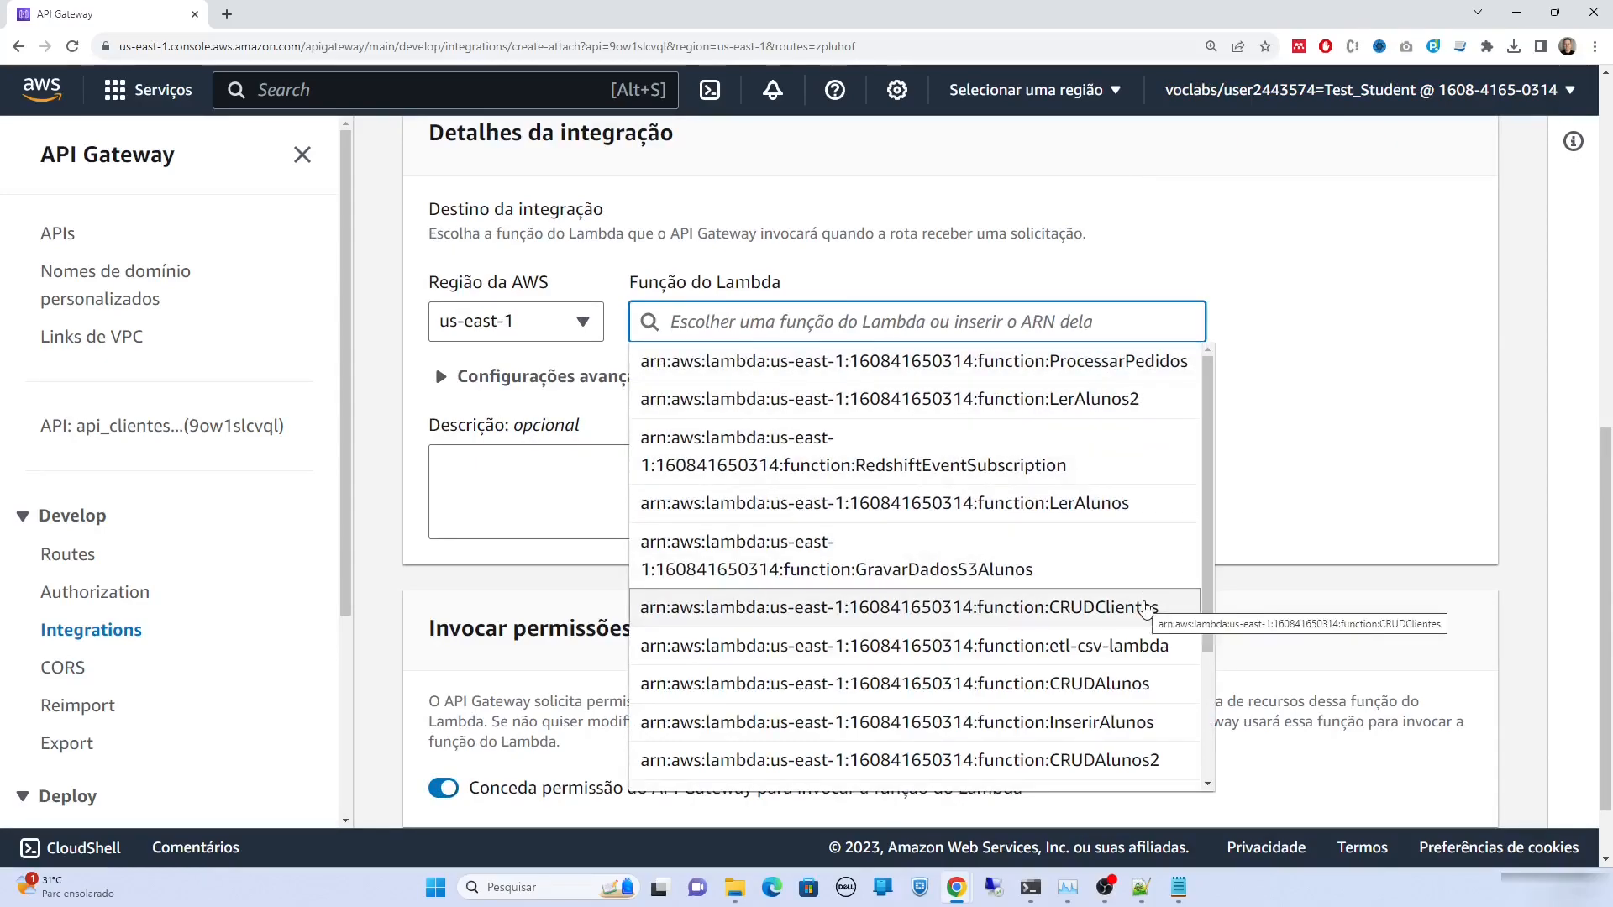
pyautogui.click(1146, 608)
pyautogui.click(1079, 531)
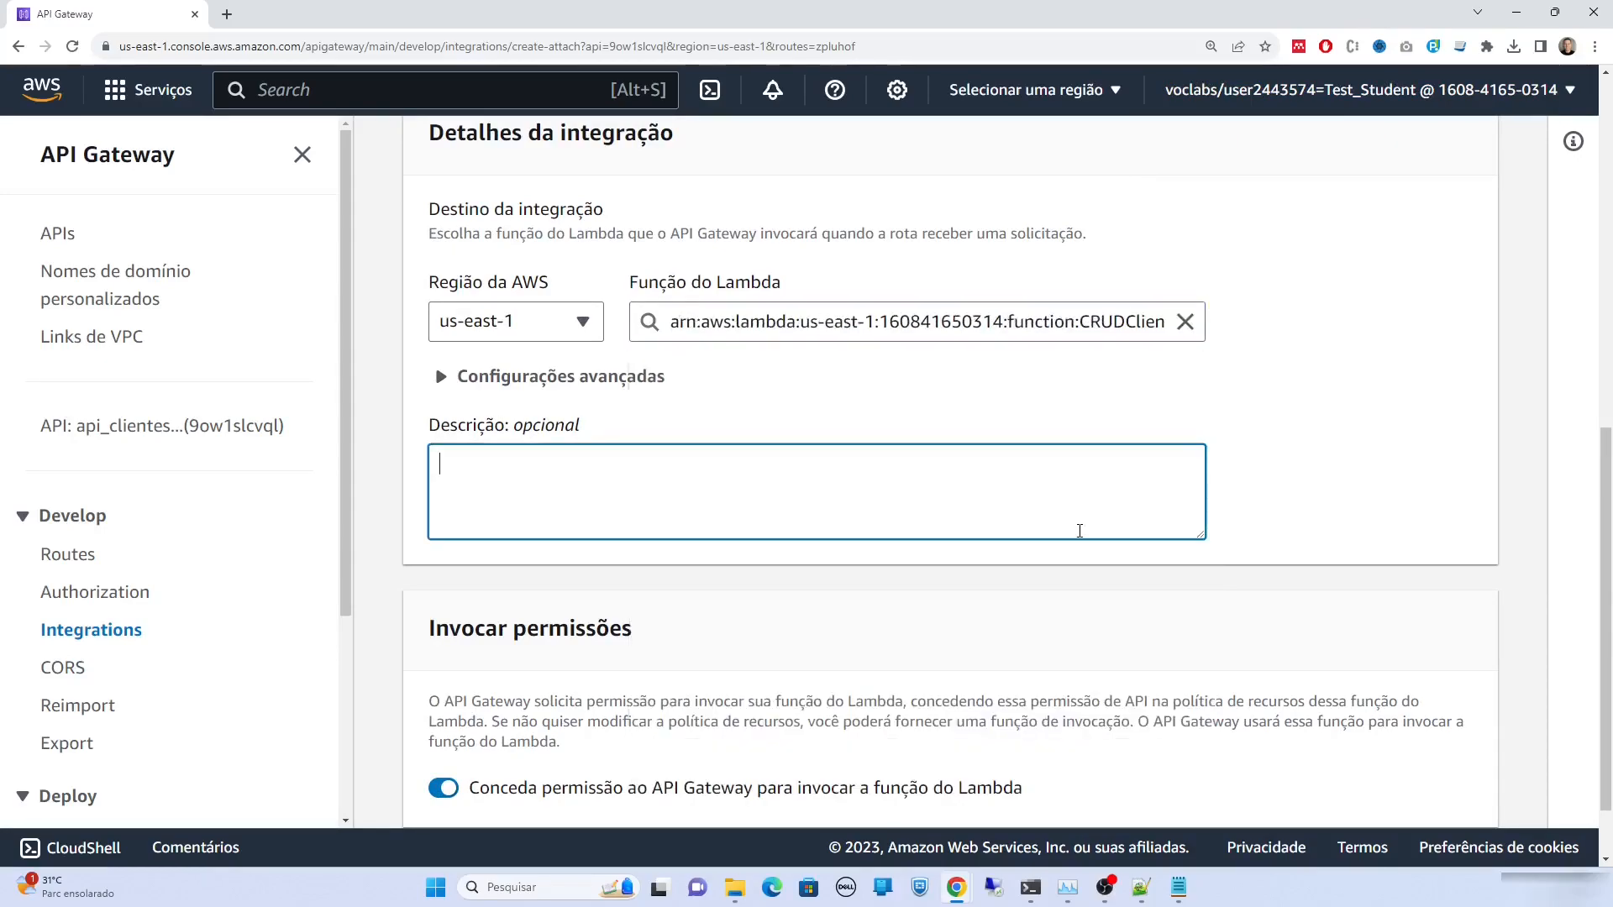
pyautogui.scroll(-1, 1260, 655)
pyautogui.click(1428, 784)
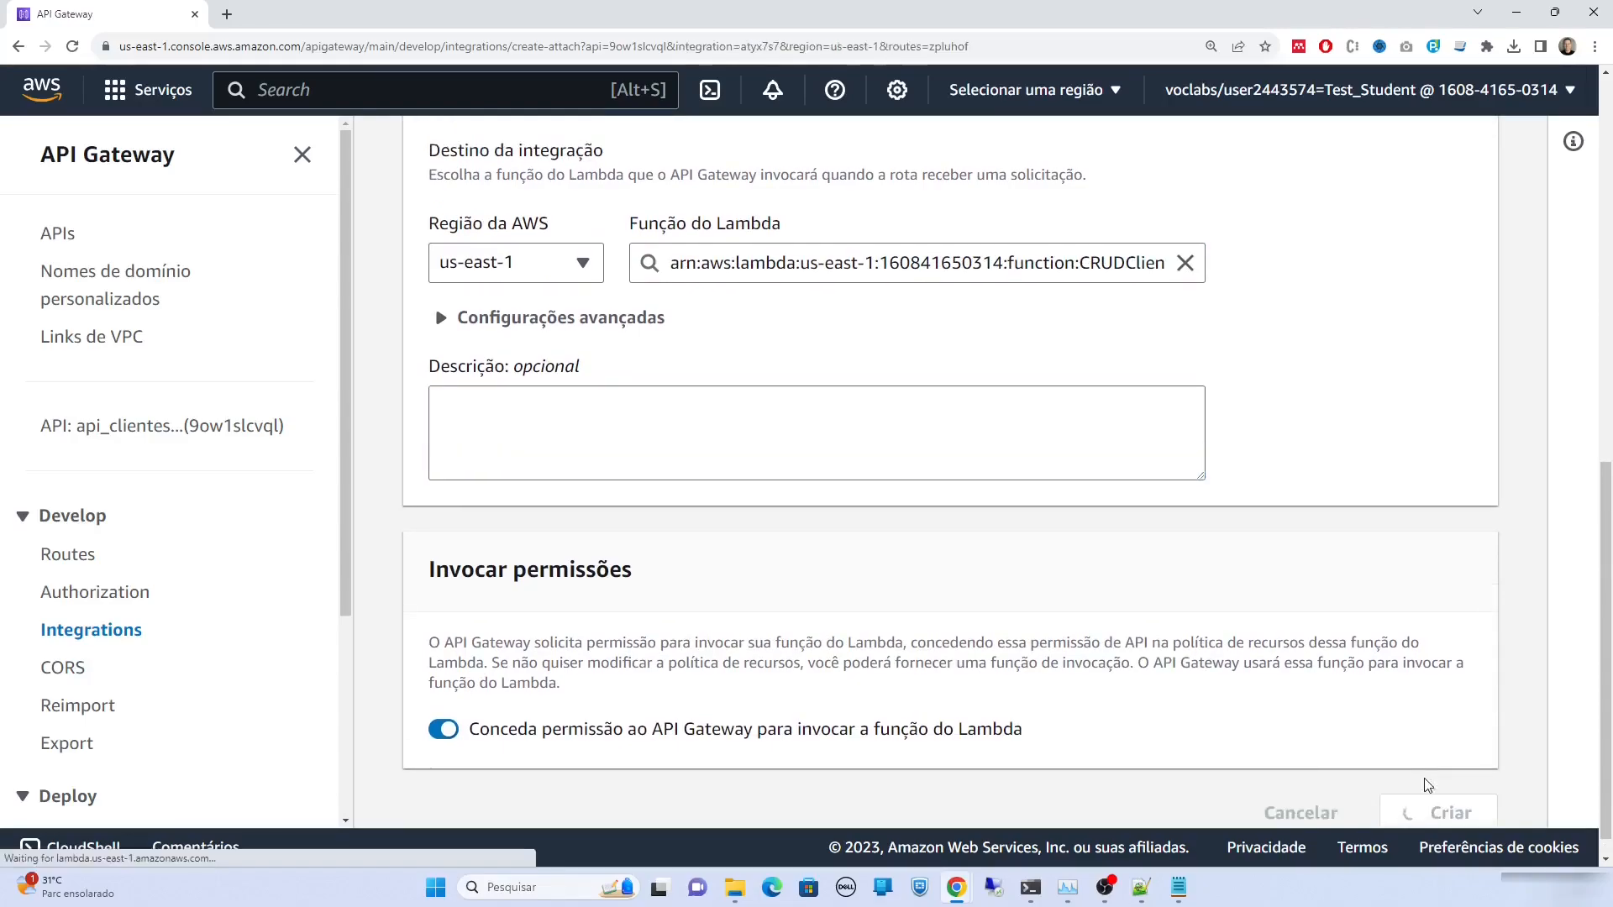
pyautogui.scroll(3, 592, 501)
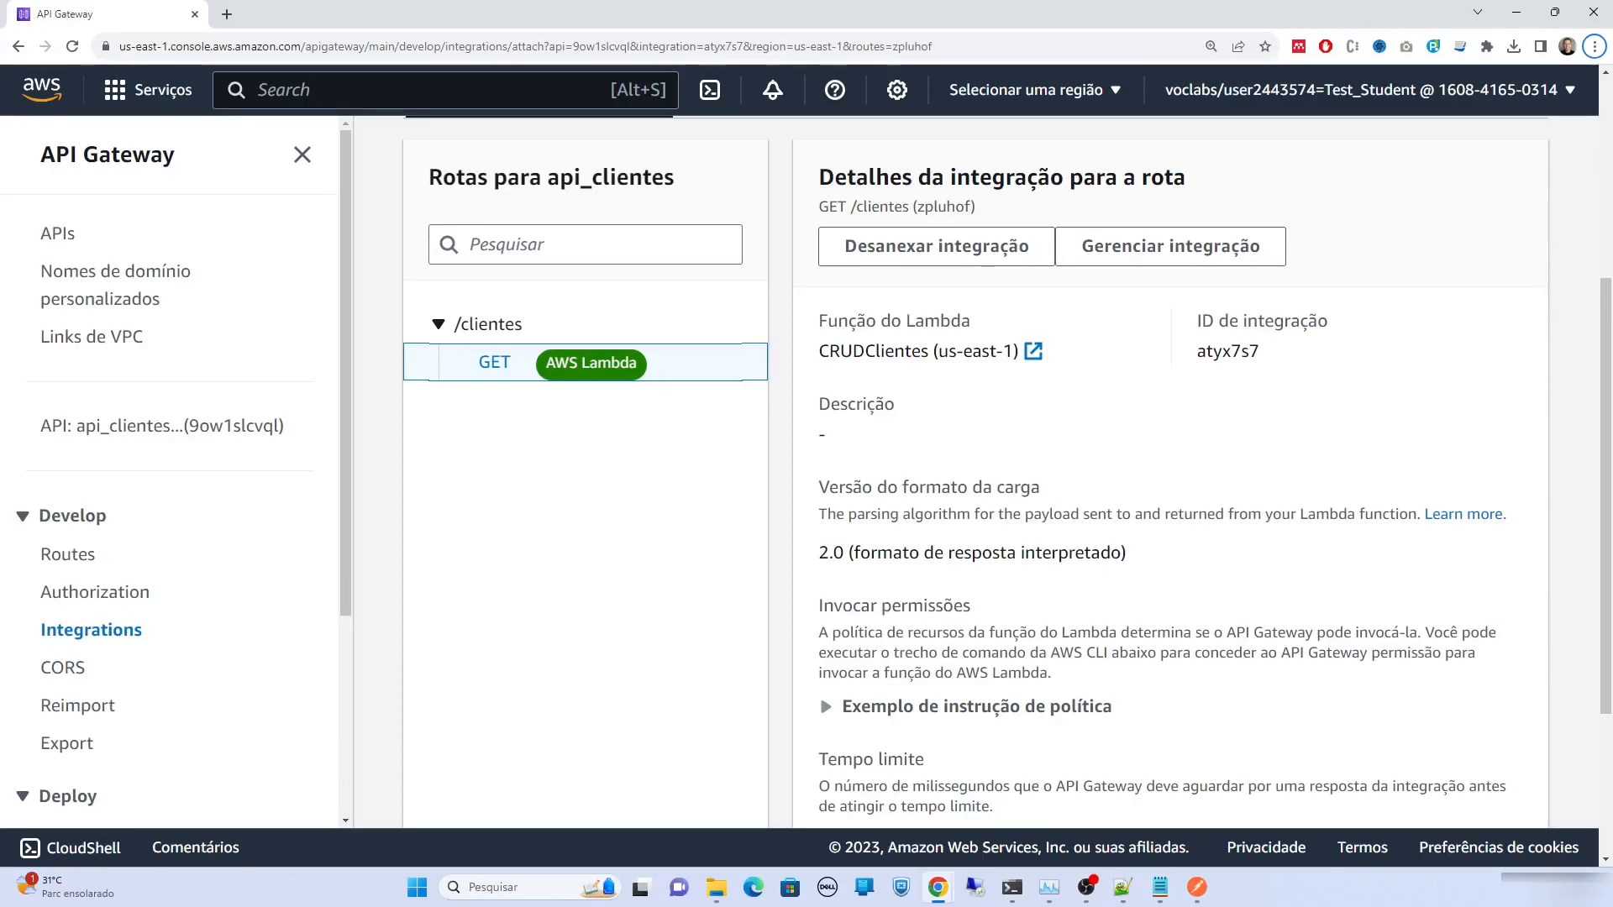
# Load the invoke URL plus clientes in a new Chrome tab to view the two-client JSON
pyautogui.click(227, 15)
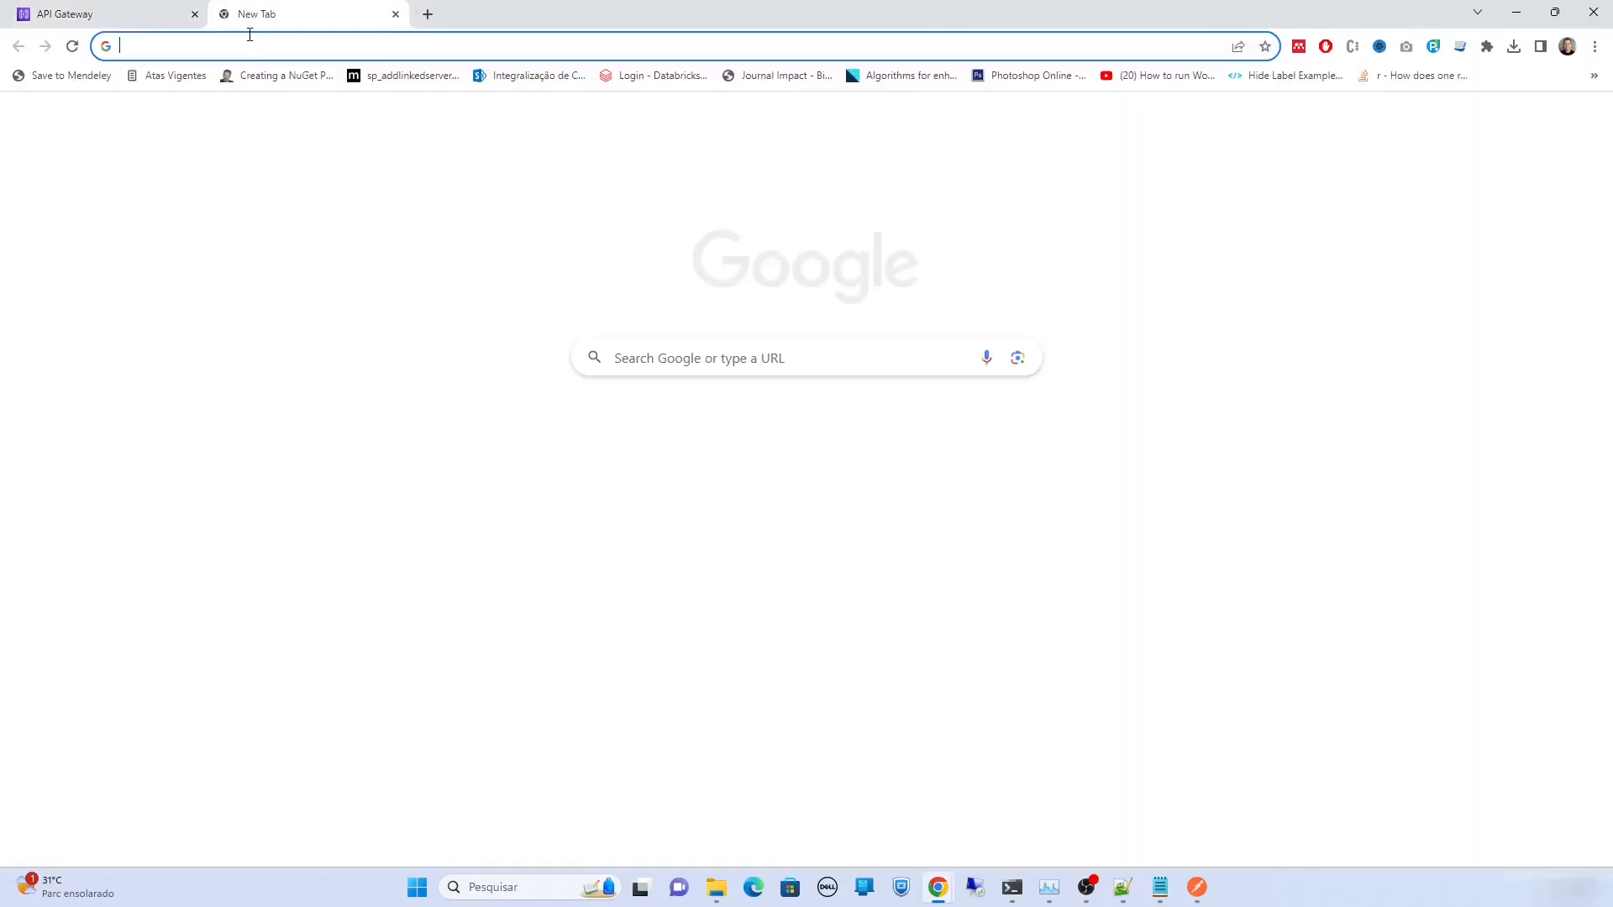
pyautogui.hotkey('ctrl', 'v')
pyautogui.write('cl')
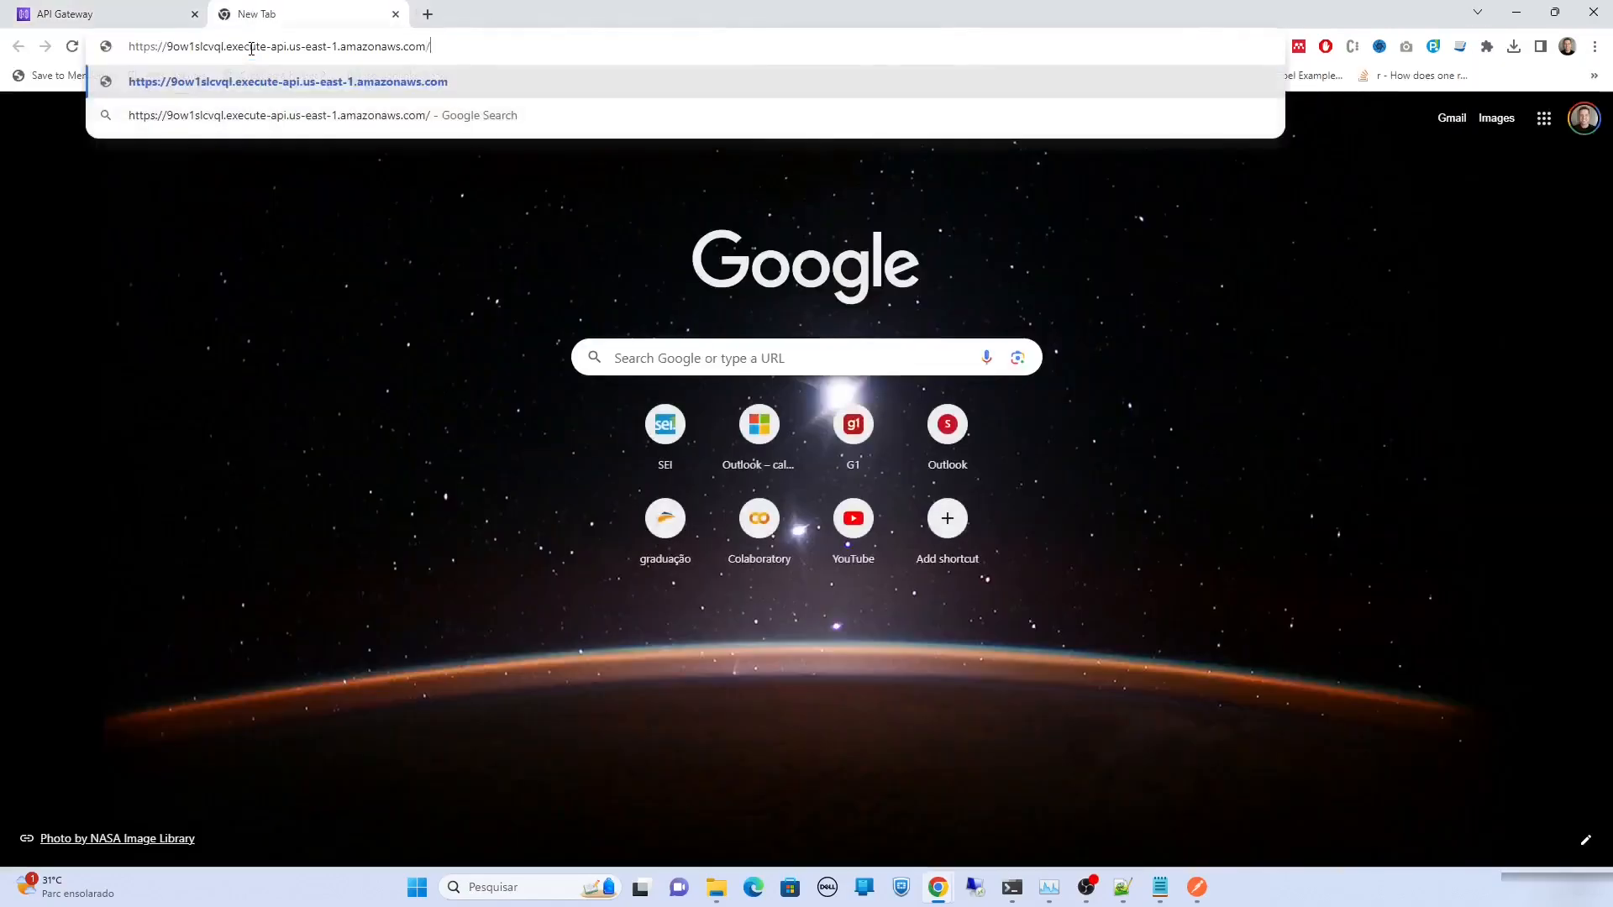
pyautogui.write('ientes')
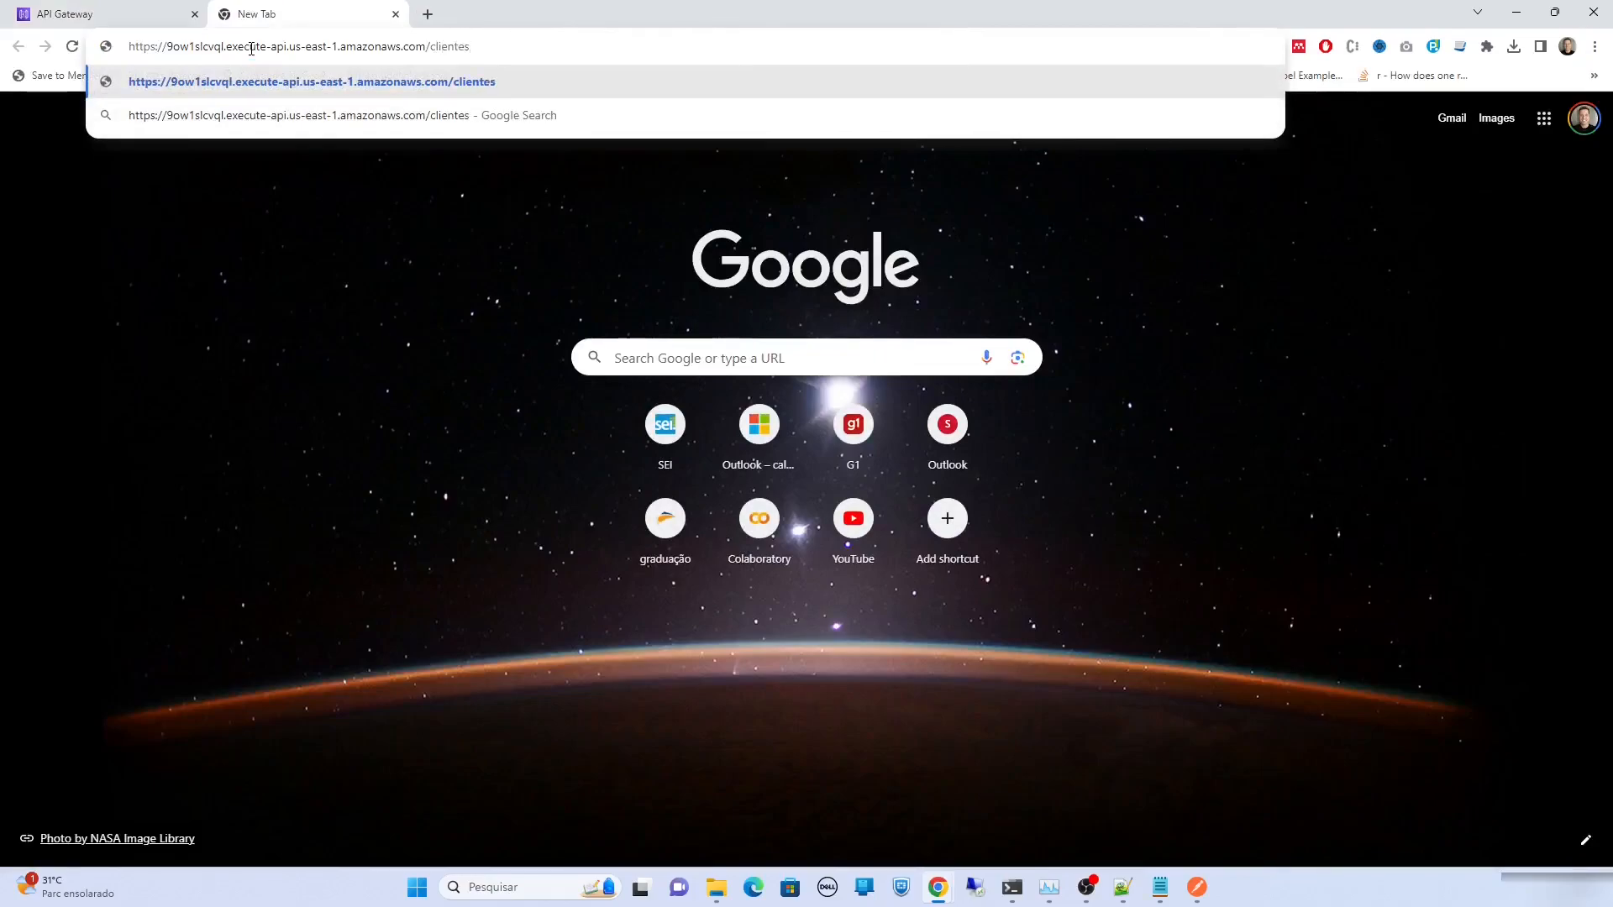
pyautogui.press('Return')
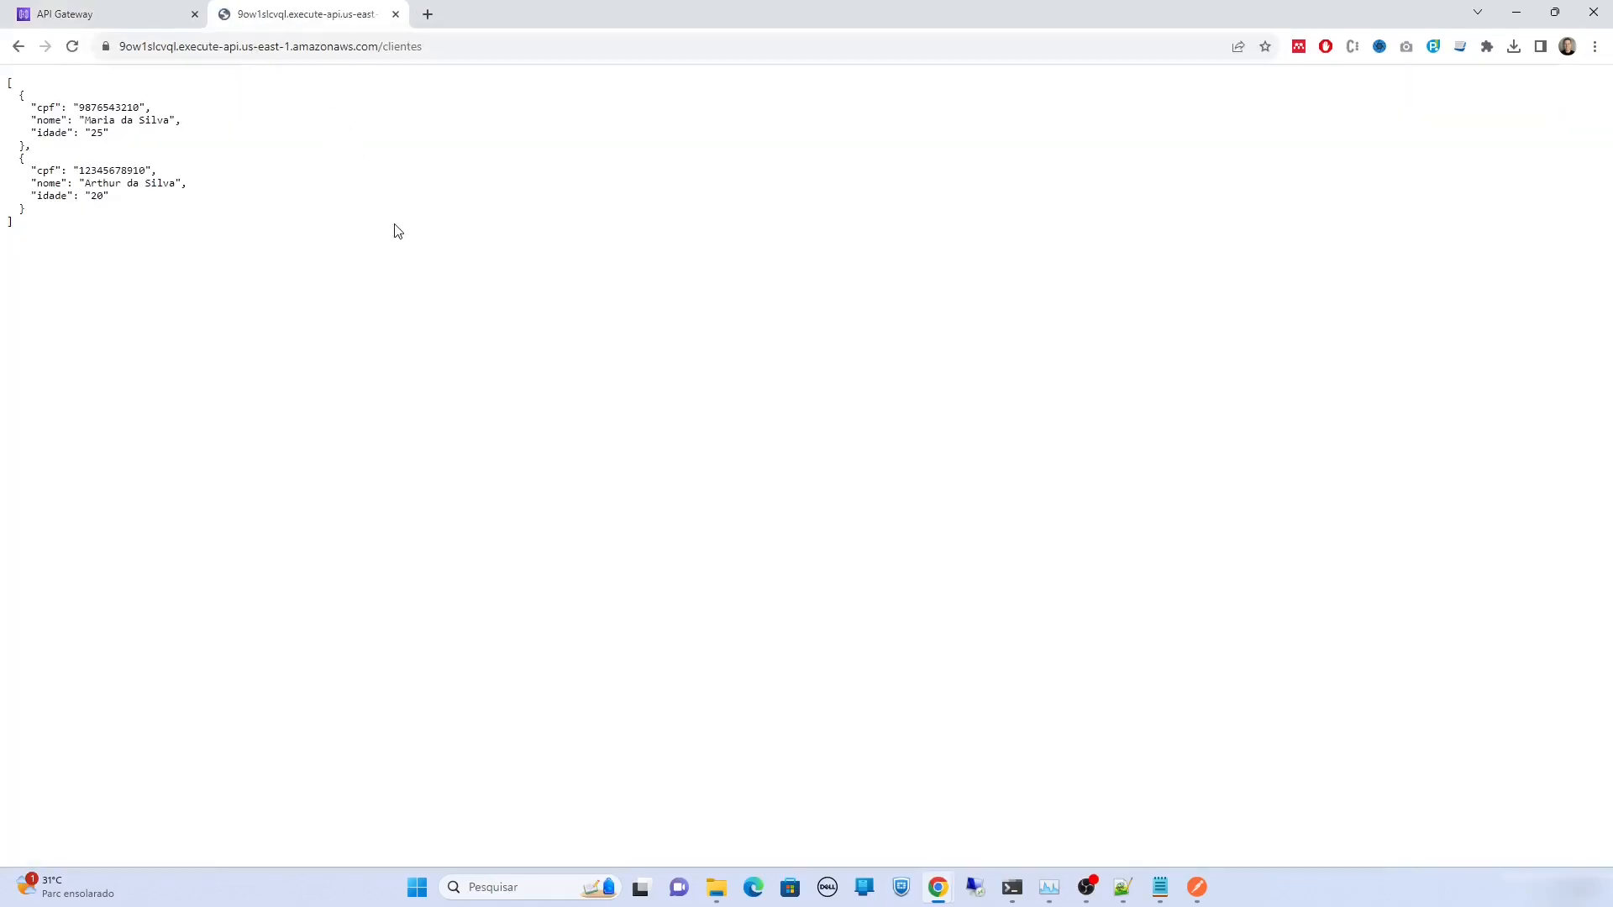
pyautogui.hotkey('ctrl', '+')
pyautogui.hotkey('ctrl', '+')
pyautogui.hotkey('ctrl', '+')
pyautogui.hotkey('ctrl', '+')
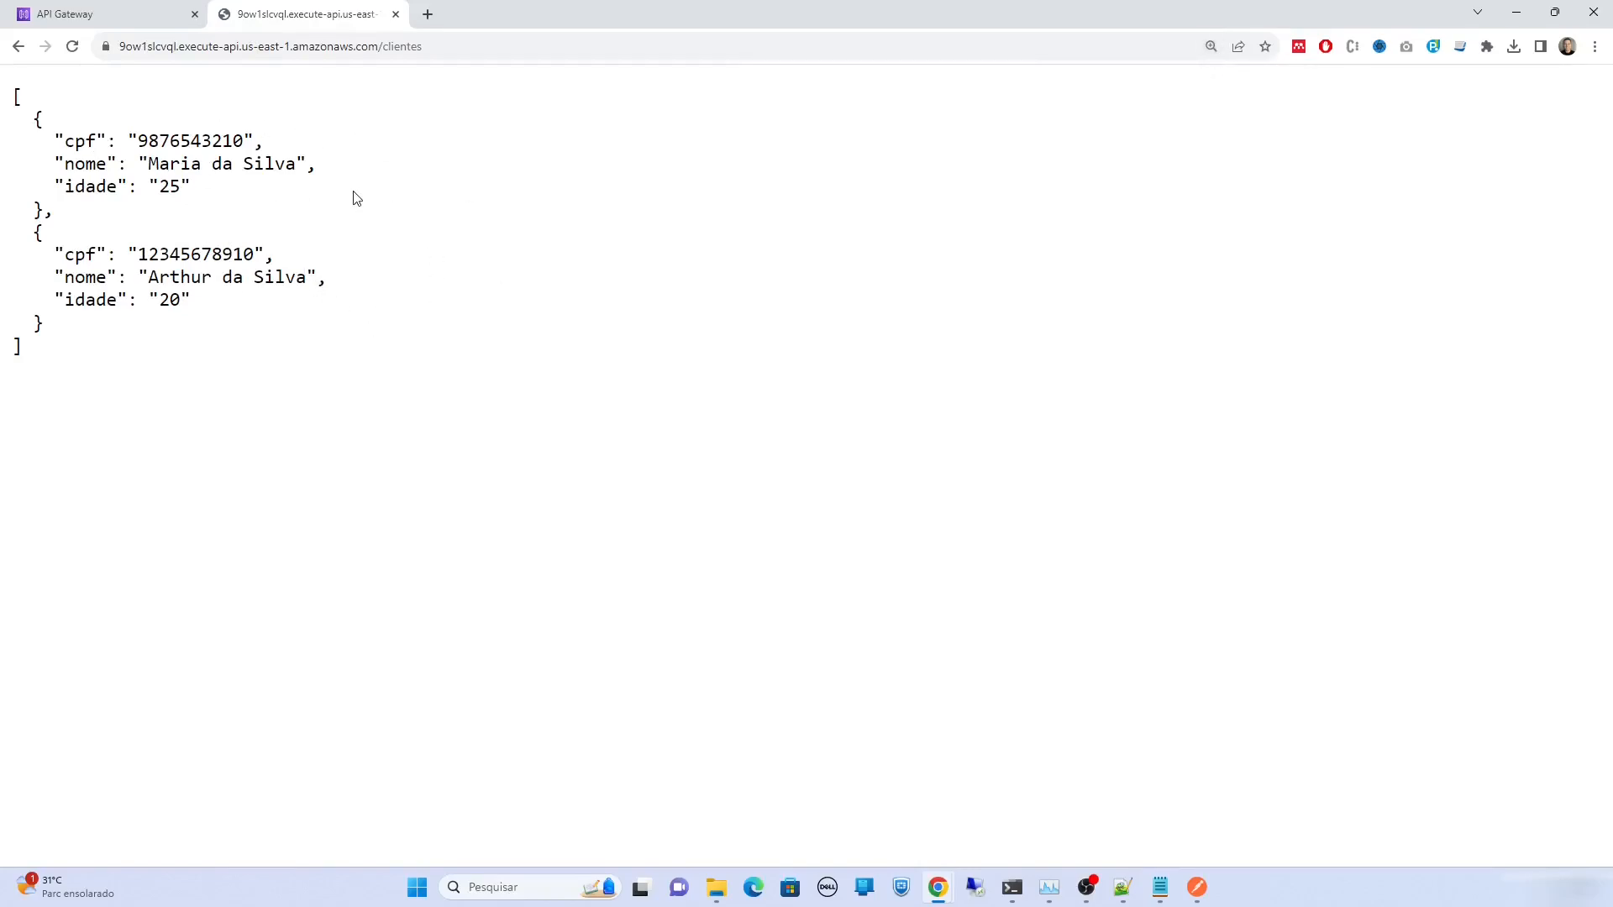
pyautogui.hotkey('alt', 'Tab')
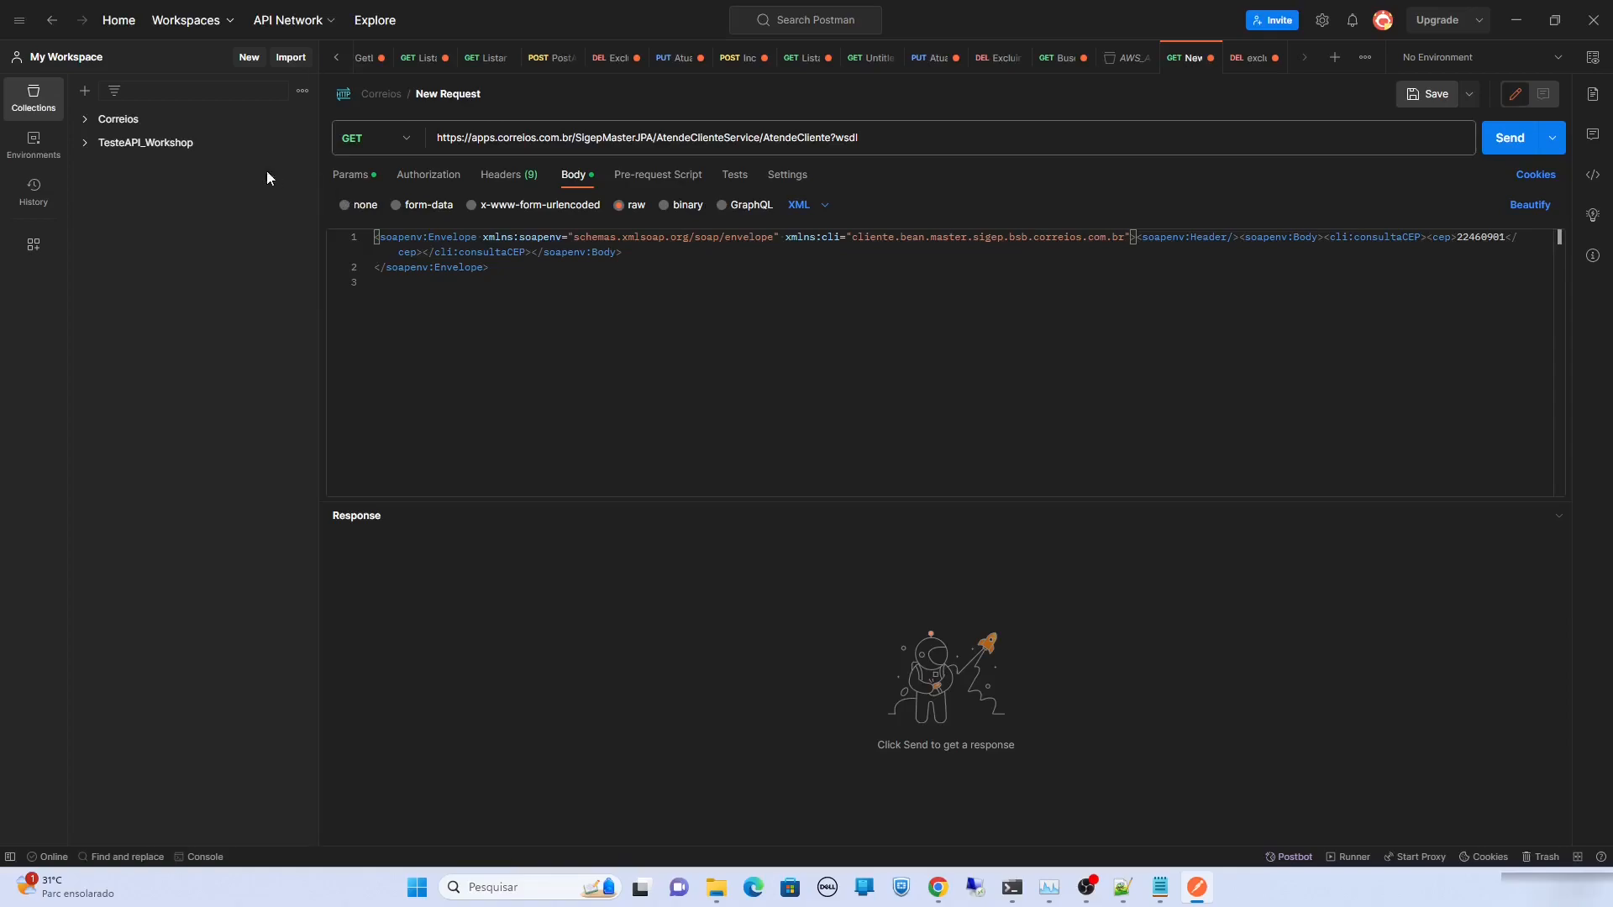
# Create a blank collection named teste_api_youtube and add a new request to it
pyautogui.click(85, 91)
pyautogui.click(118, 128)
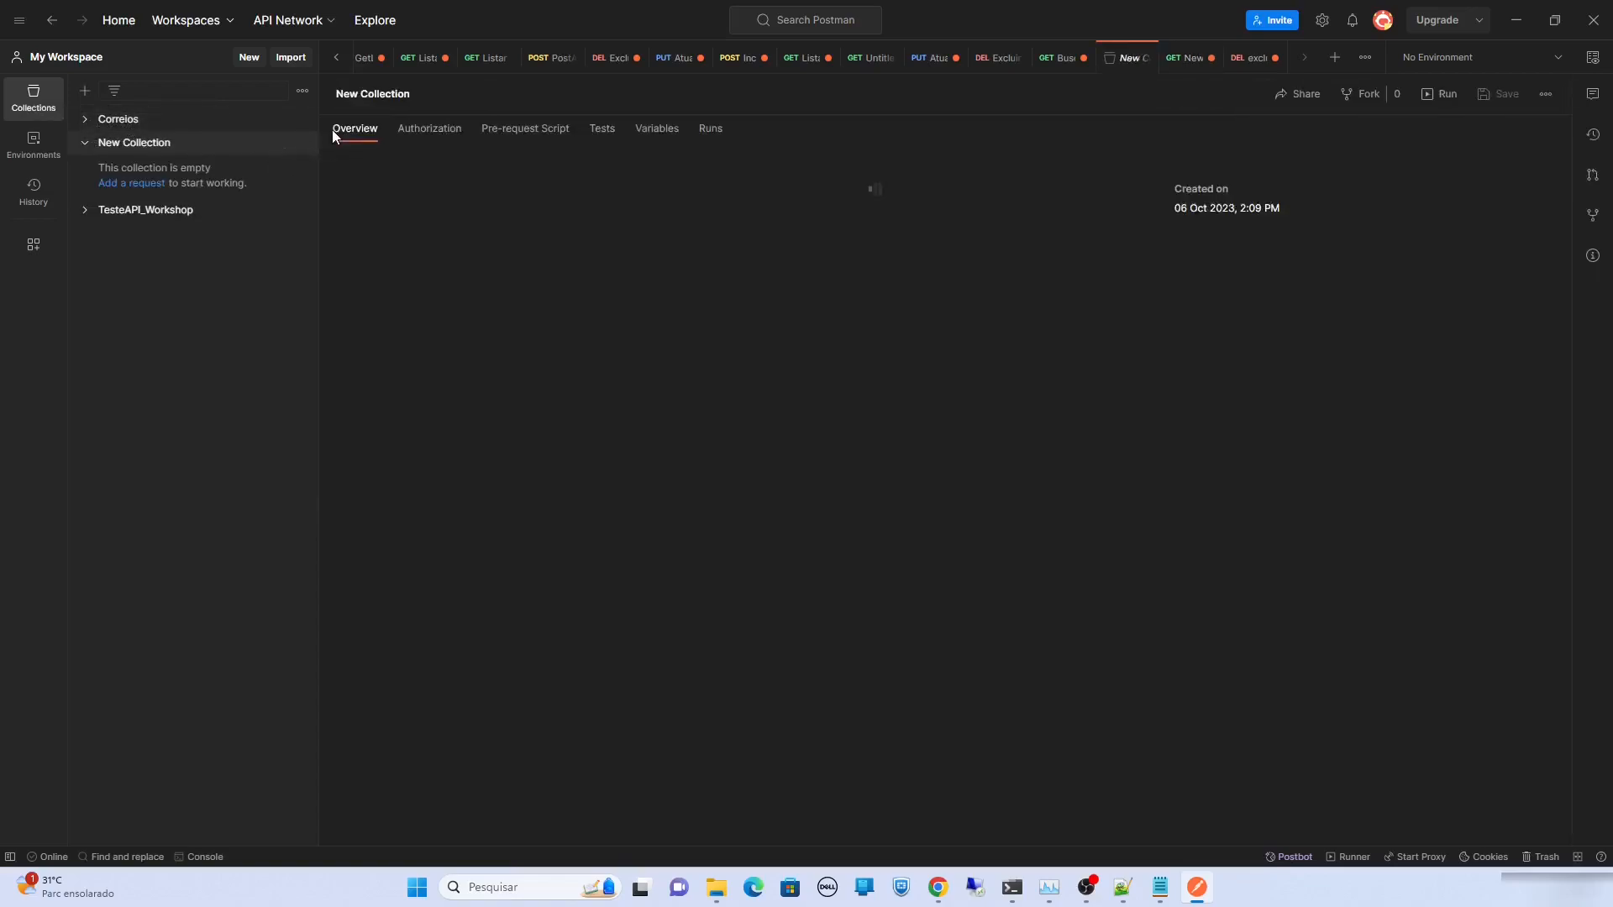
pyautogui.click(361, 94)
pyautogui.tripleClick(360, 99)
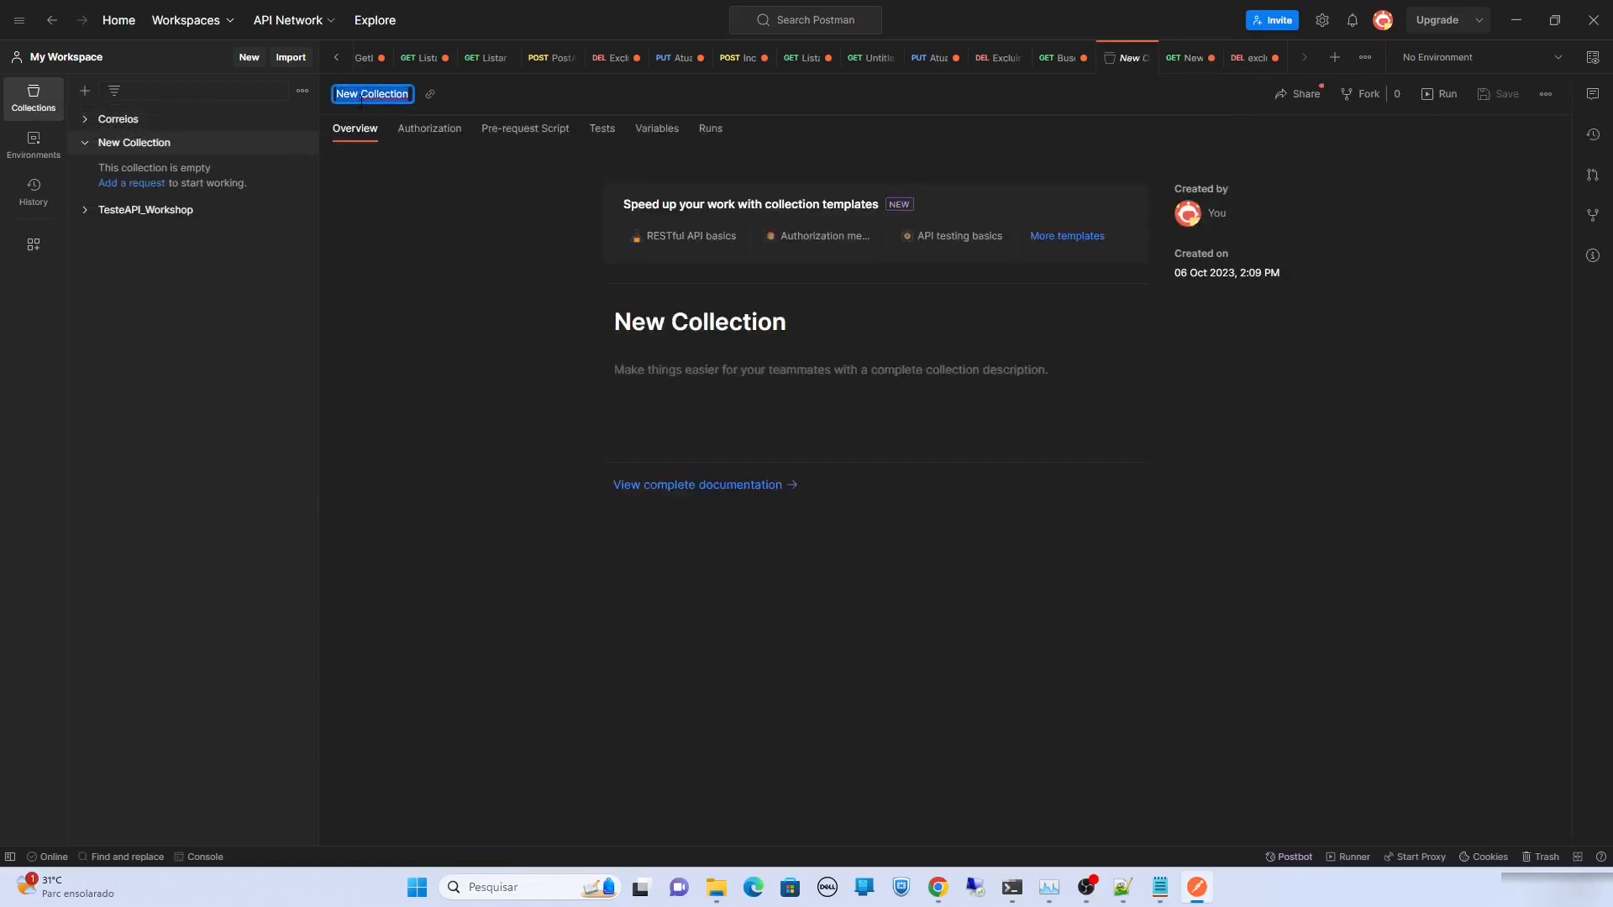
pyautogui.write('teste_api_youtube')
pyautogui.press('Return')
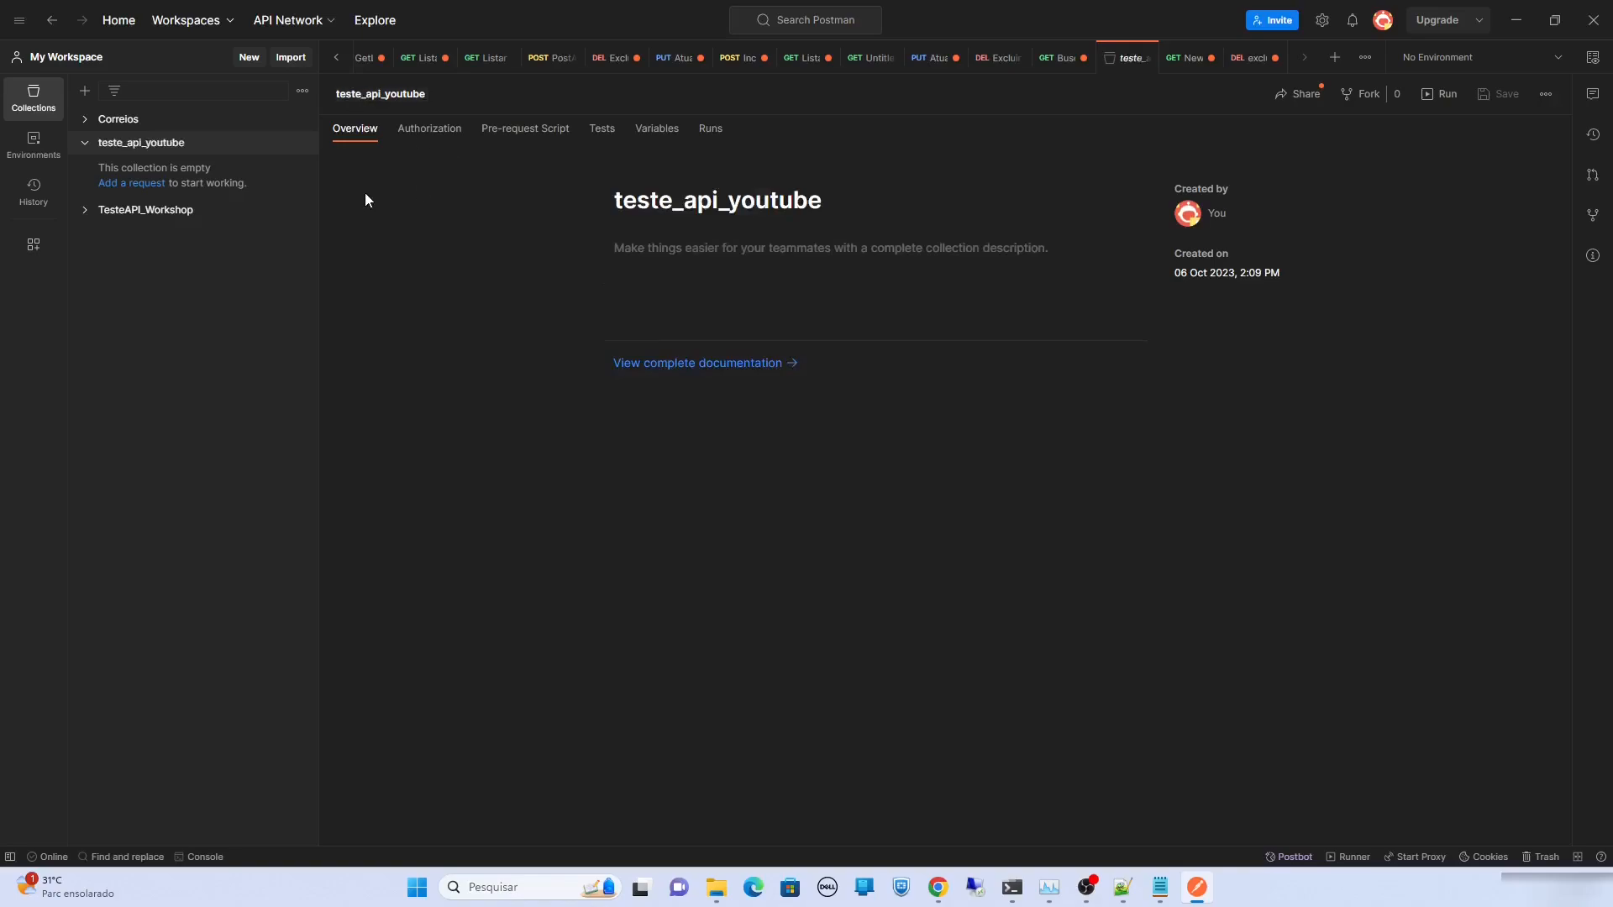
pyautogui.click(301, 144)
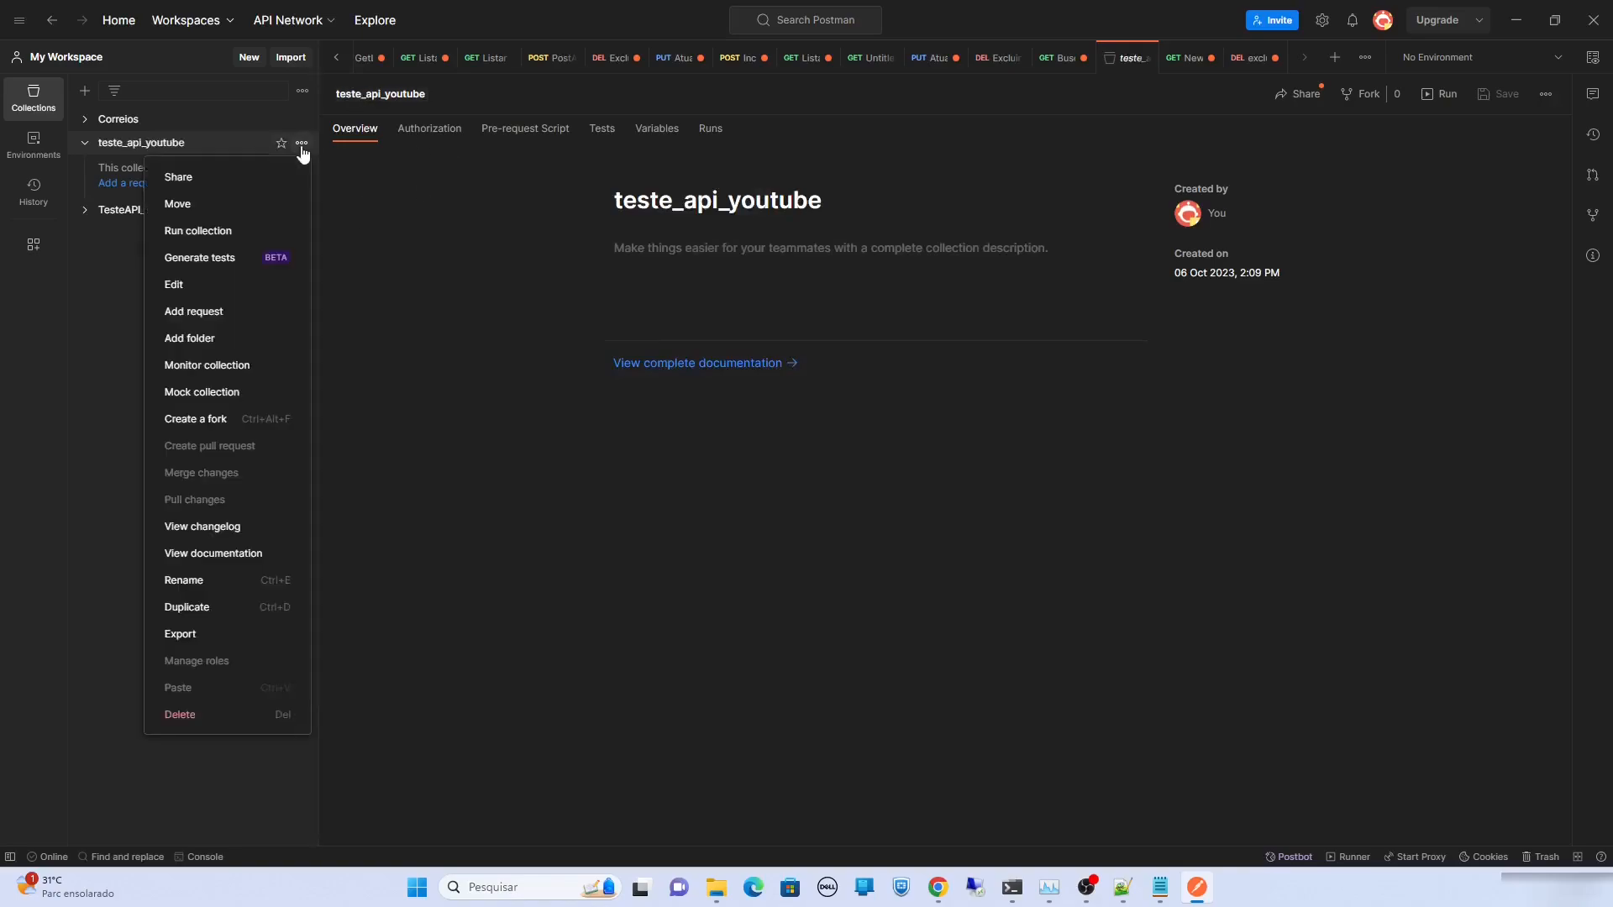
pyautogui.click(254, 322)
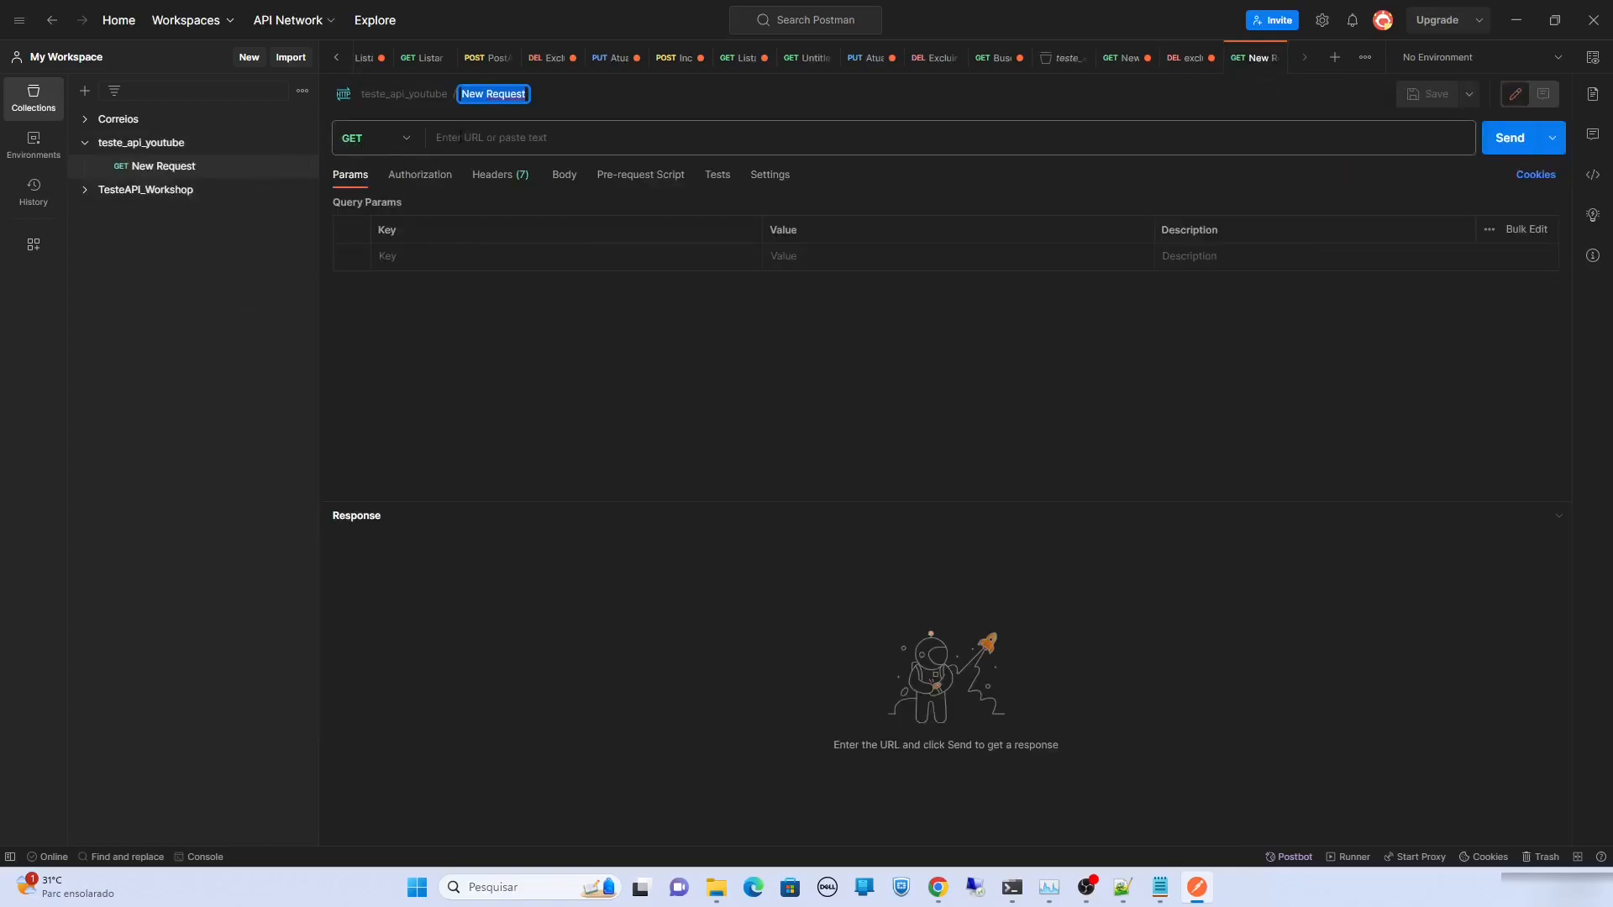
# Point the new request at the invoke URL plus clientes and name it listar
pyautogui.click(561, 141)
pyautogui.write('https://9ow1slcvql.execute-api.us-east-1.amazonaws.com')
pyautogui.write('clientes')
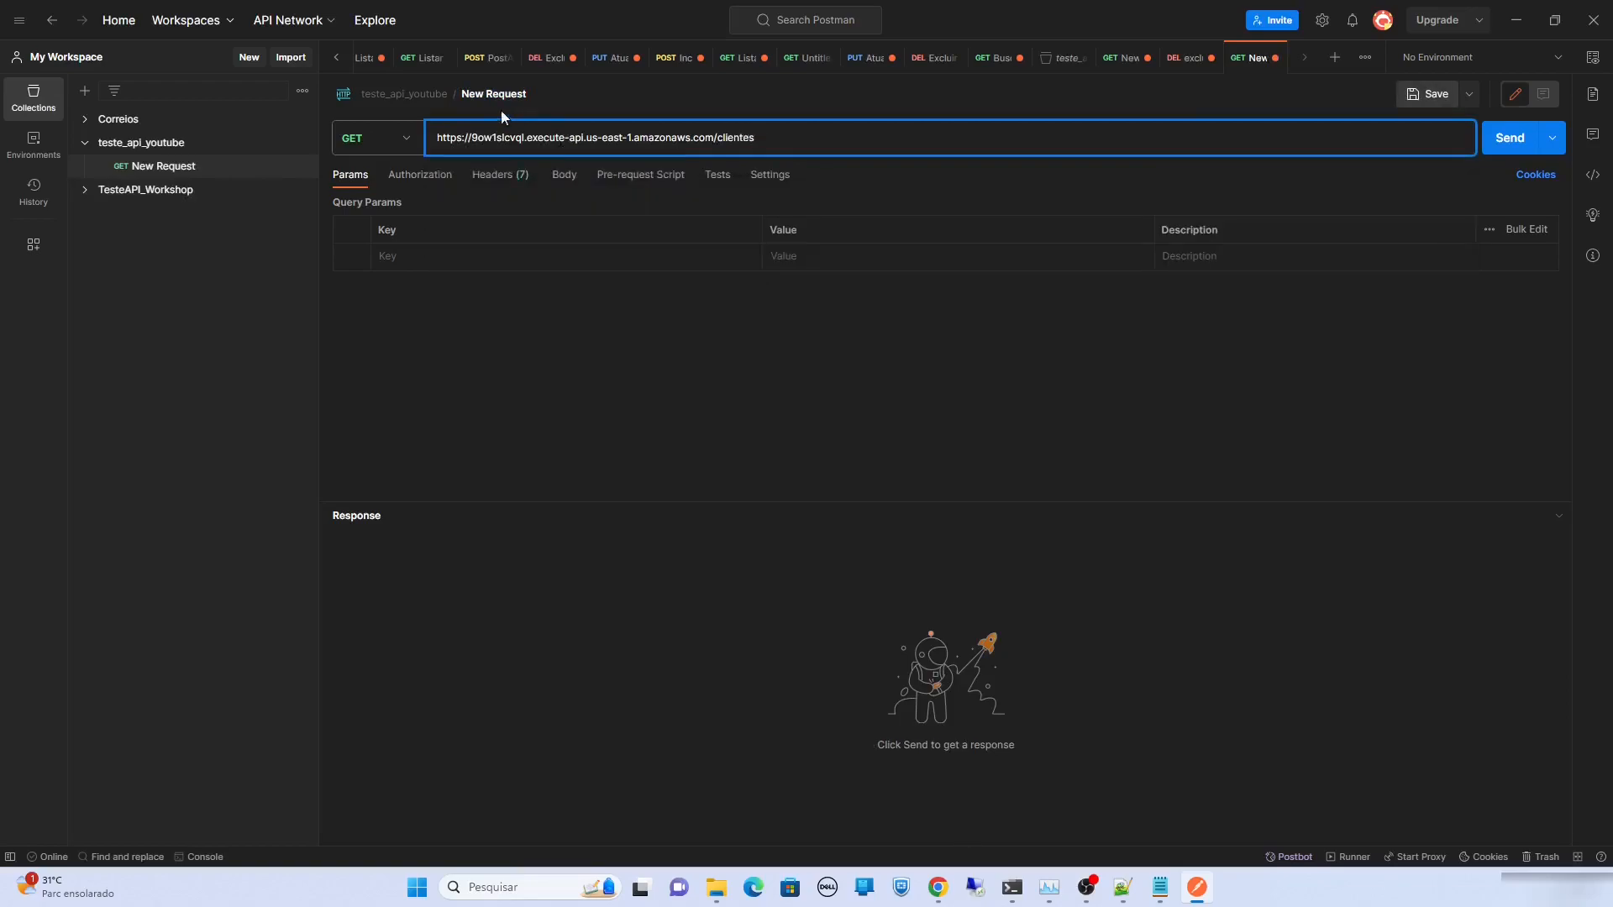
pyautogui.click(500, 94)
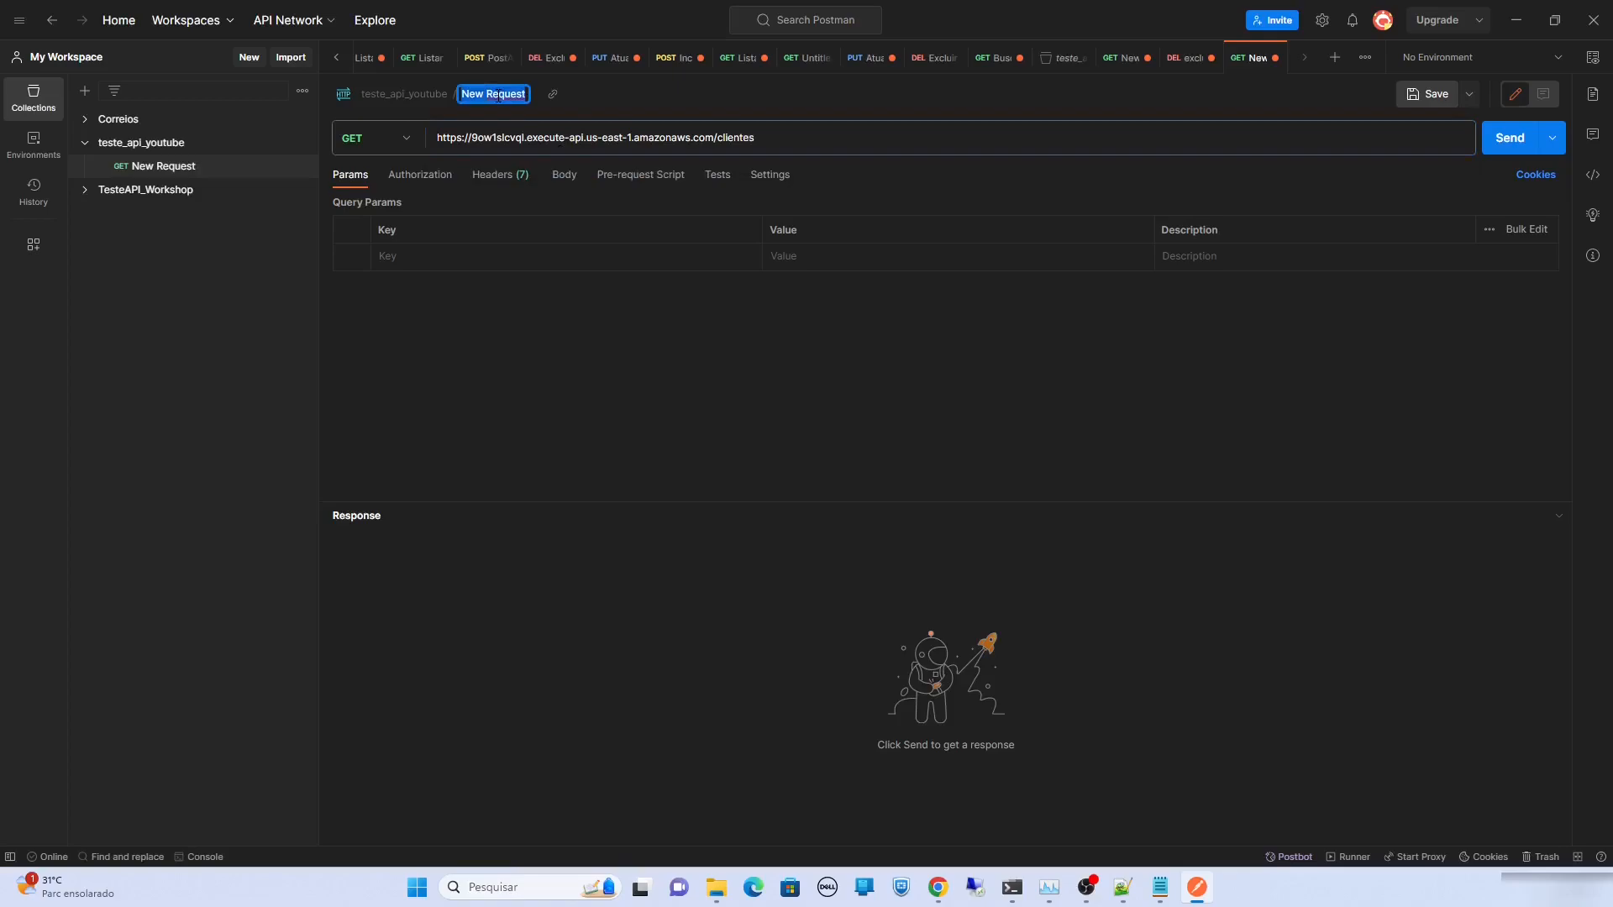
pyautogui.write('listar')
pyautogui.press('Return')
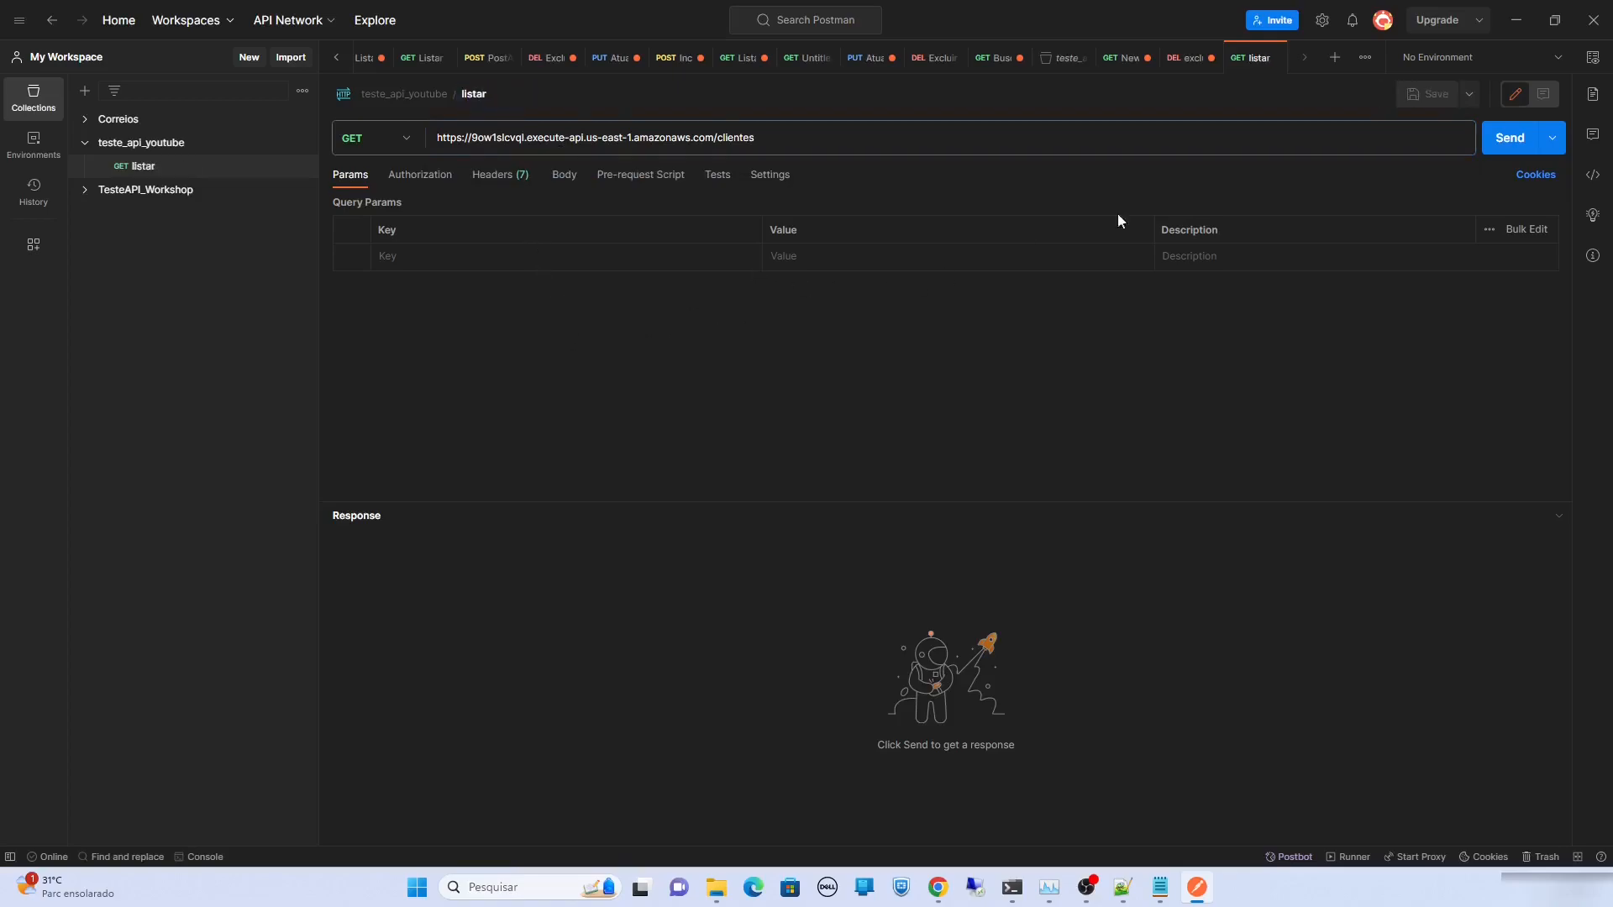
# Send listar, getting 200 OK with both clients, then return to the API Gateway page
pyautogui.click(1511, 156)
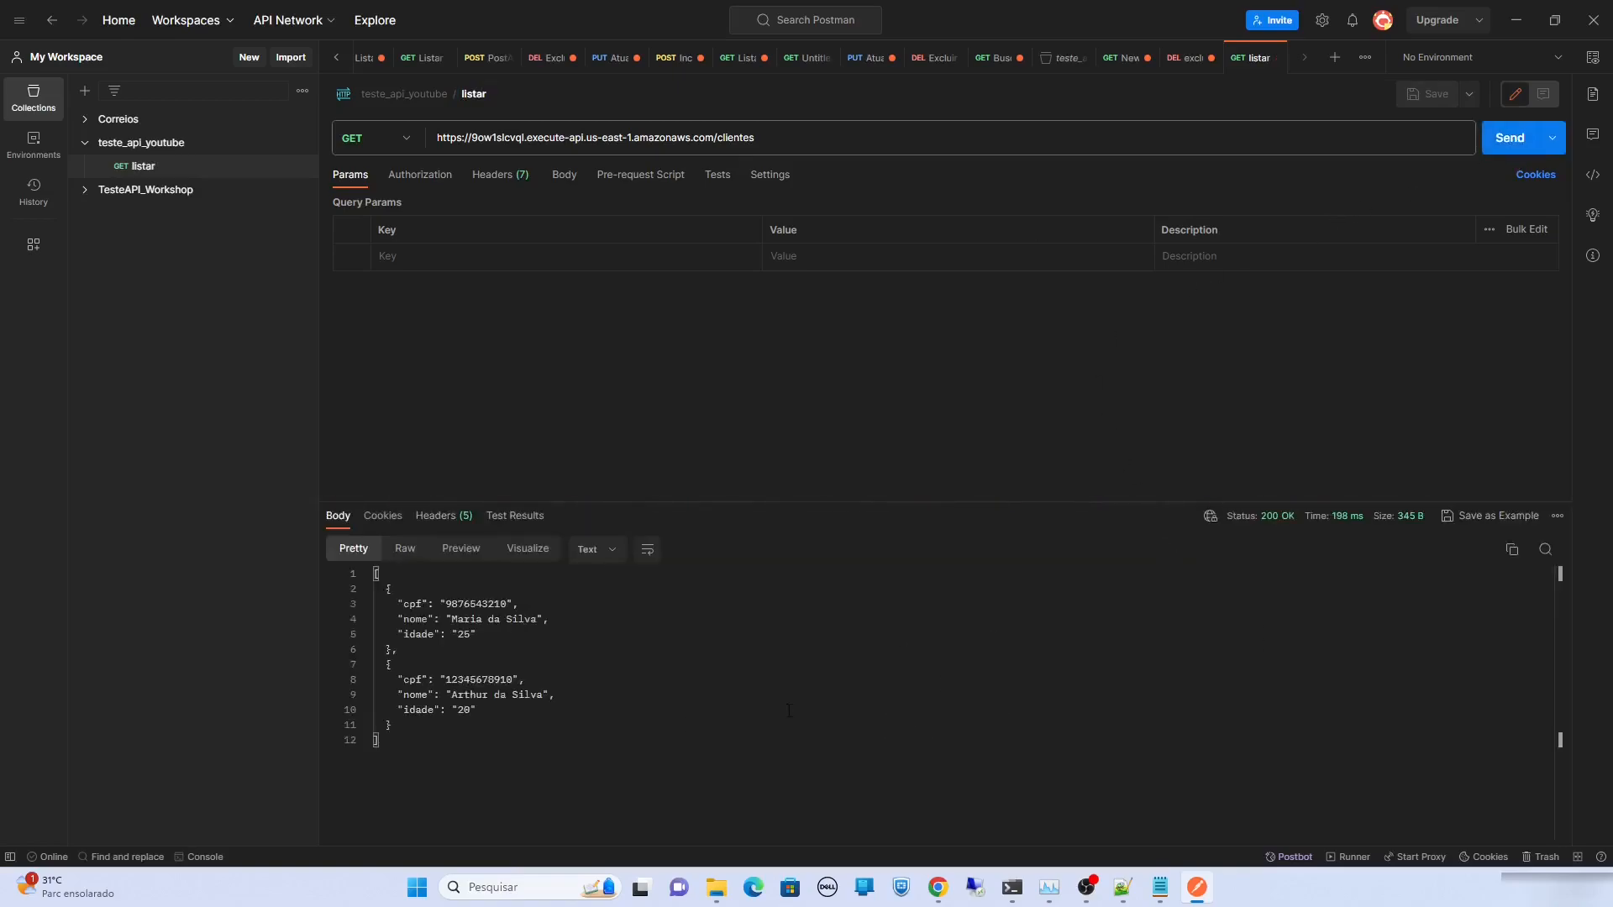
pyautogui.moveTo(389, 739); pyautogui.dragTo(361, 573)
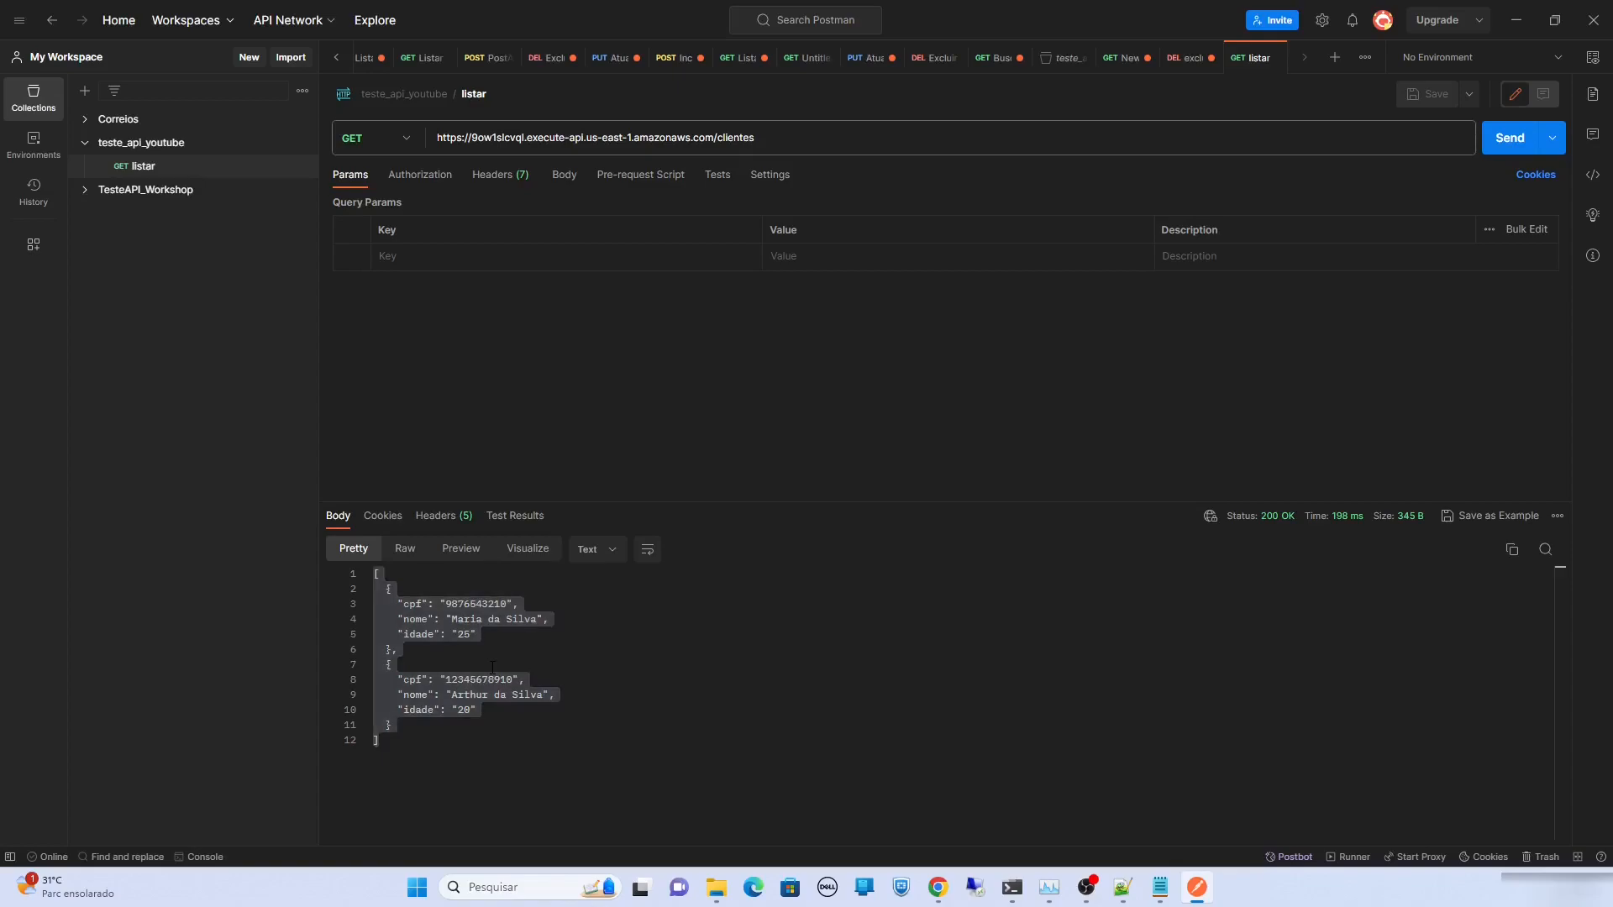
pyautogui.hotkey('alt', 'Tab')
pyautogui.click(142, 30)
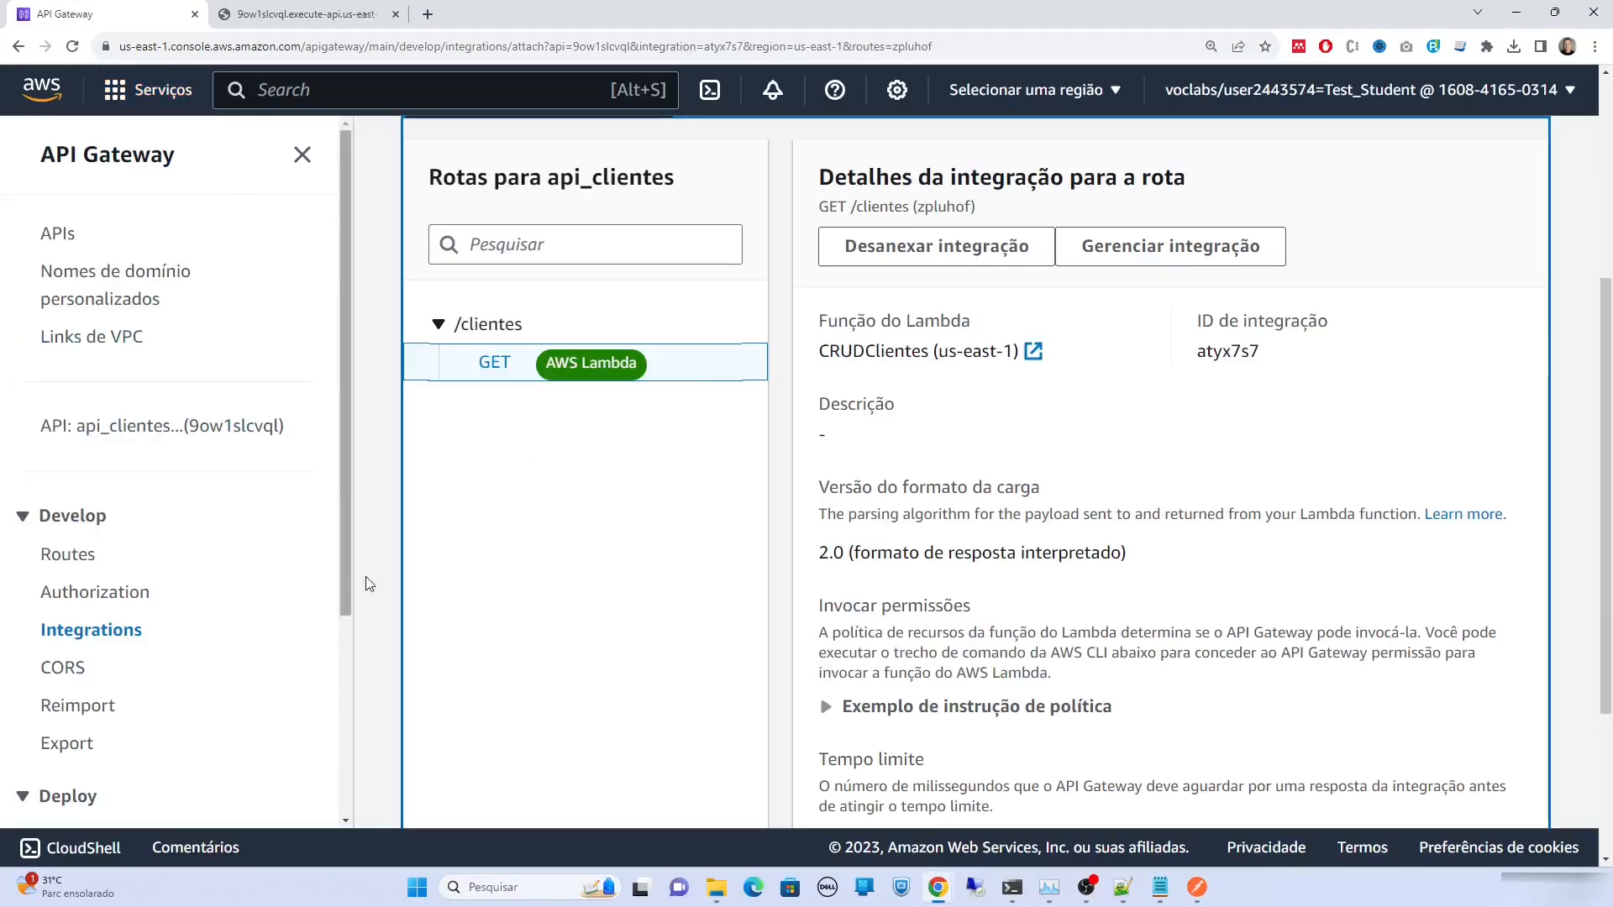
# Create a POST /clientes route on api_clientes and begin attaching its integration
pyautogui.click(72, 553)
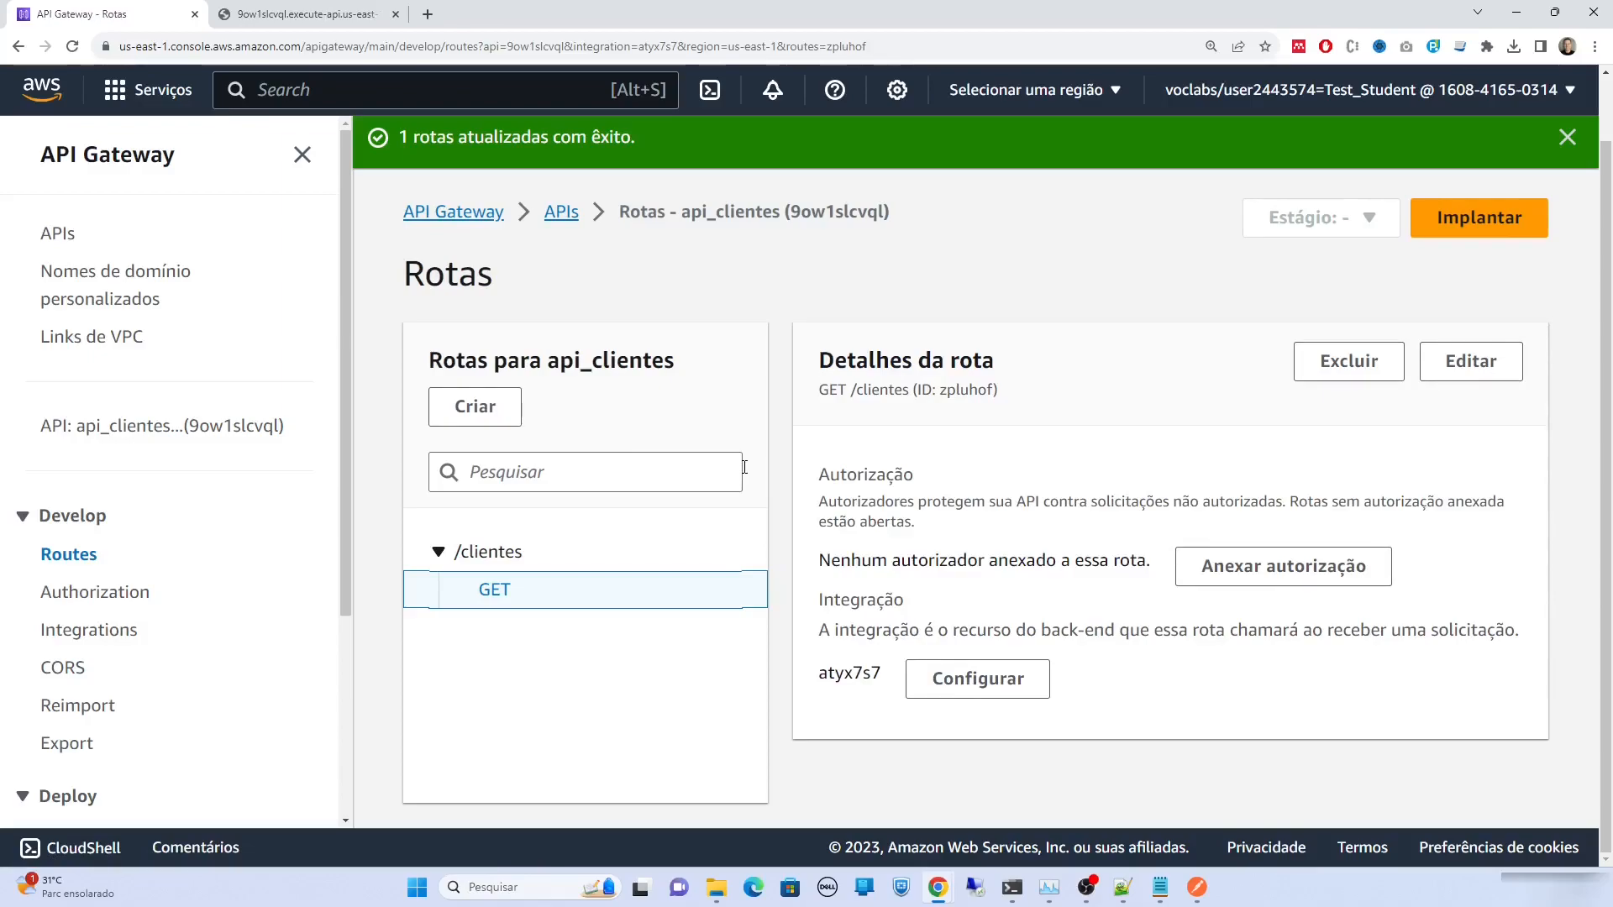
pyautogui.click(508, 417)
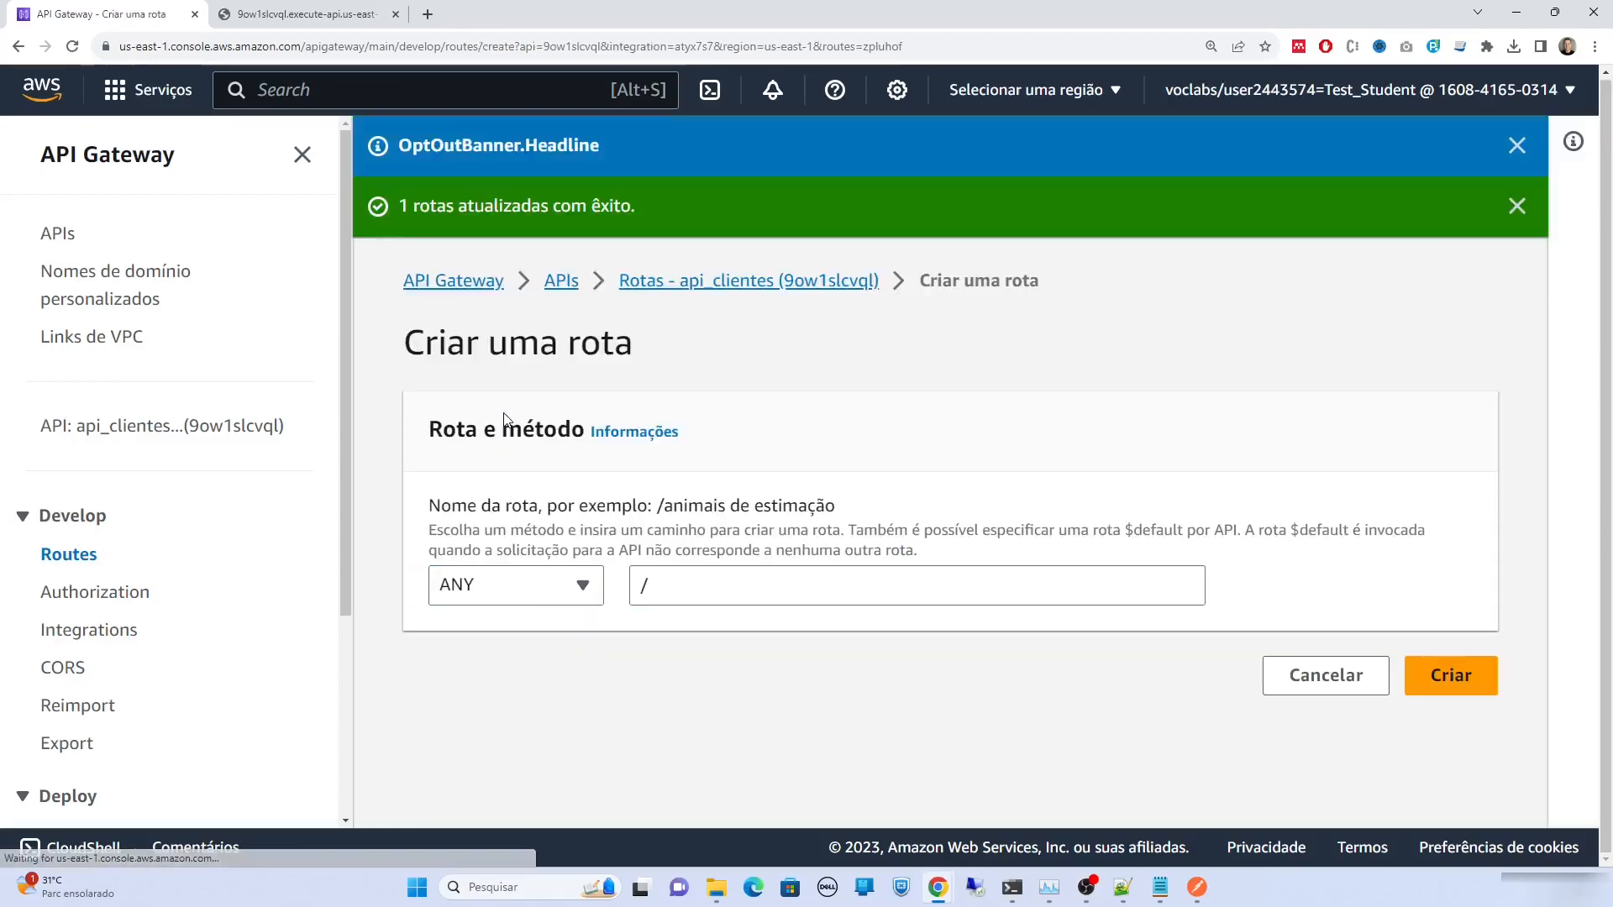
pyautogui.click(580, 584)
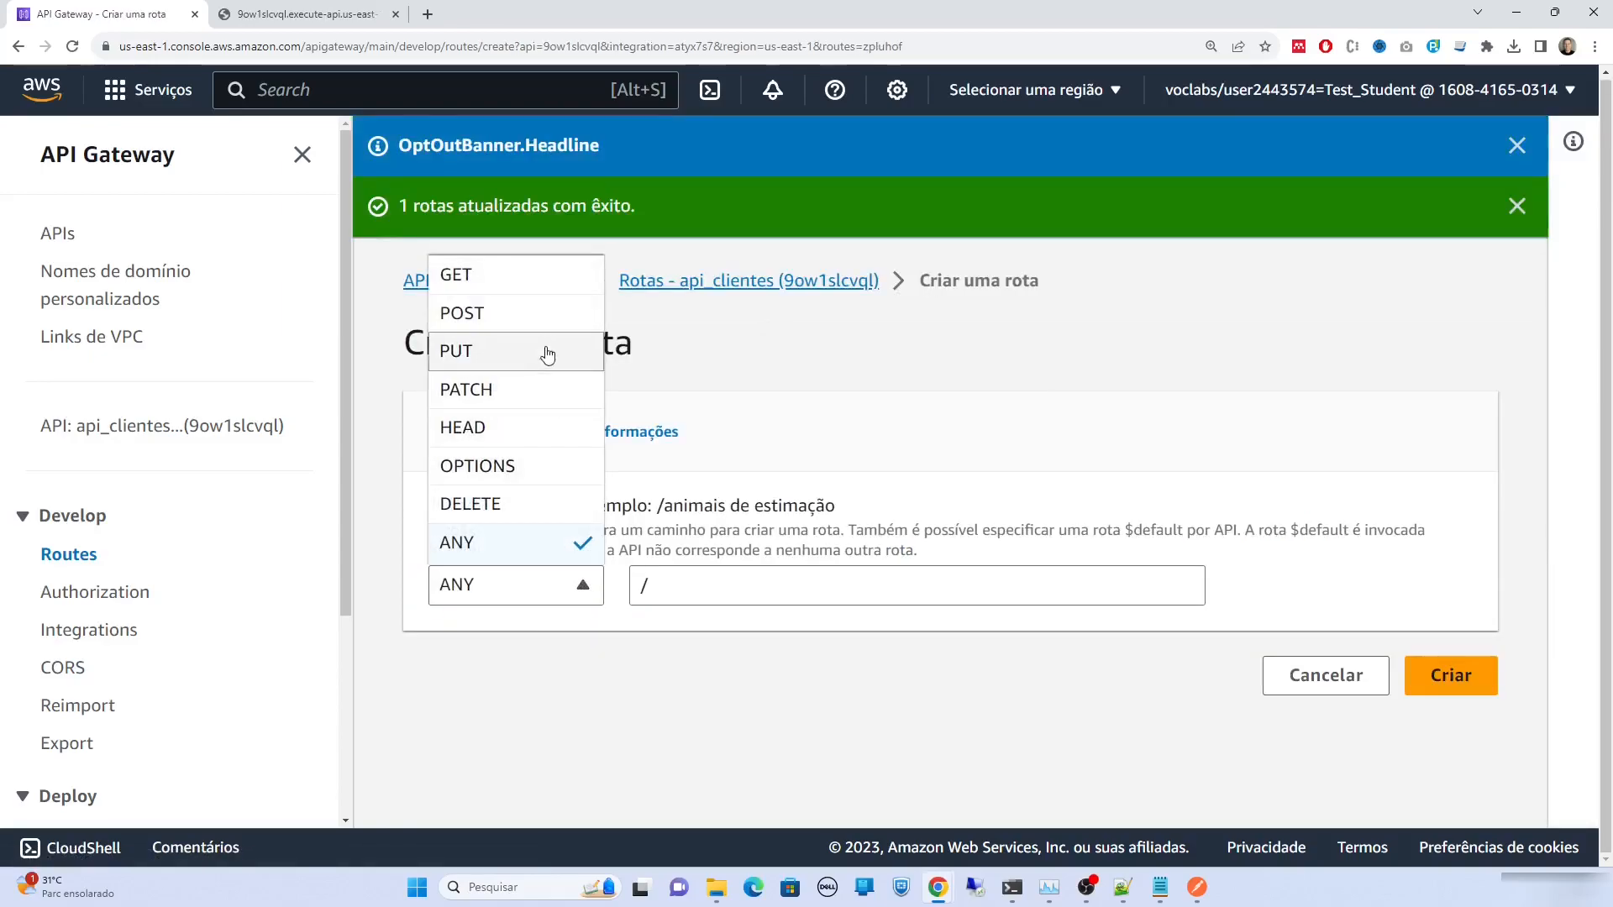
pyautogui.click(547, 320)
pyautogui.click(683, 582)
pyautogui.write('clientes')
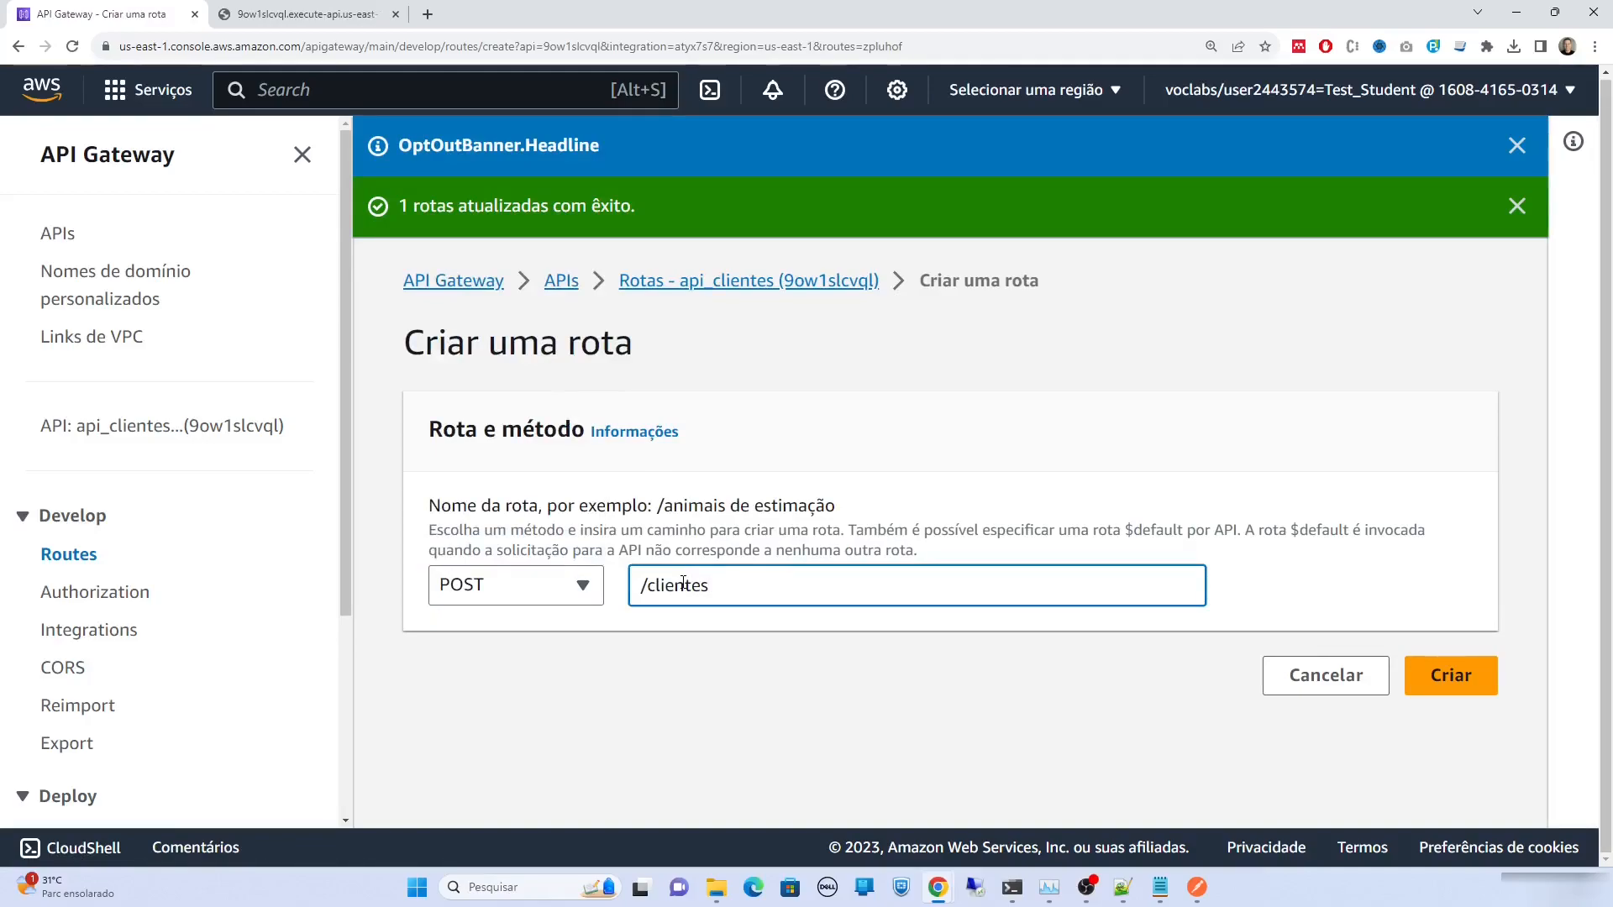
pyautogui.click(1453, 687)
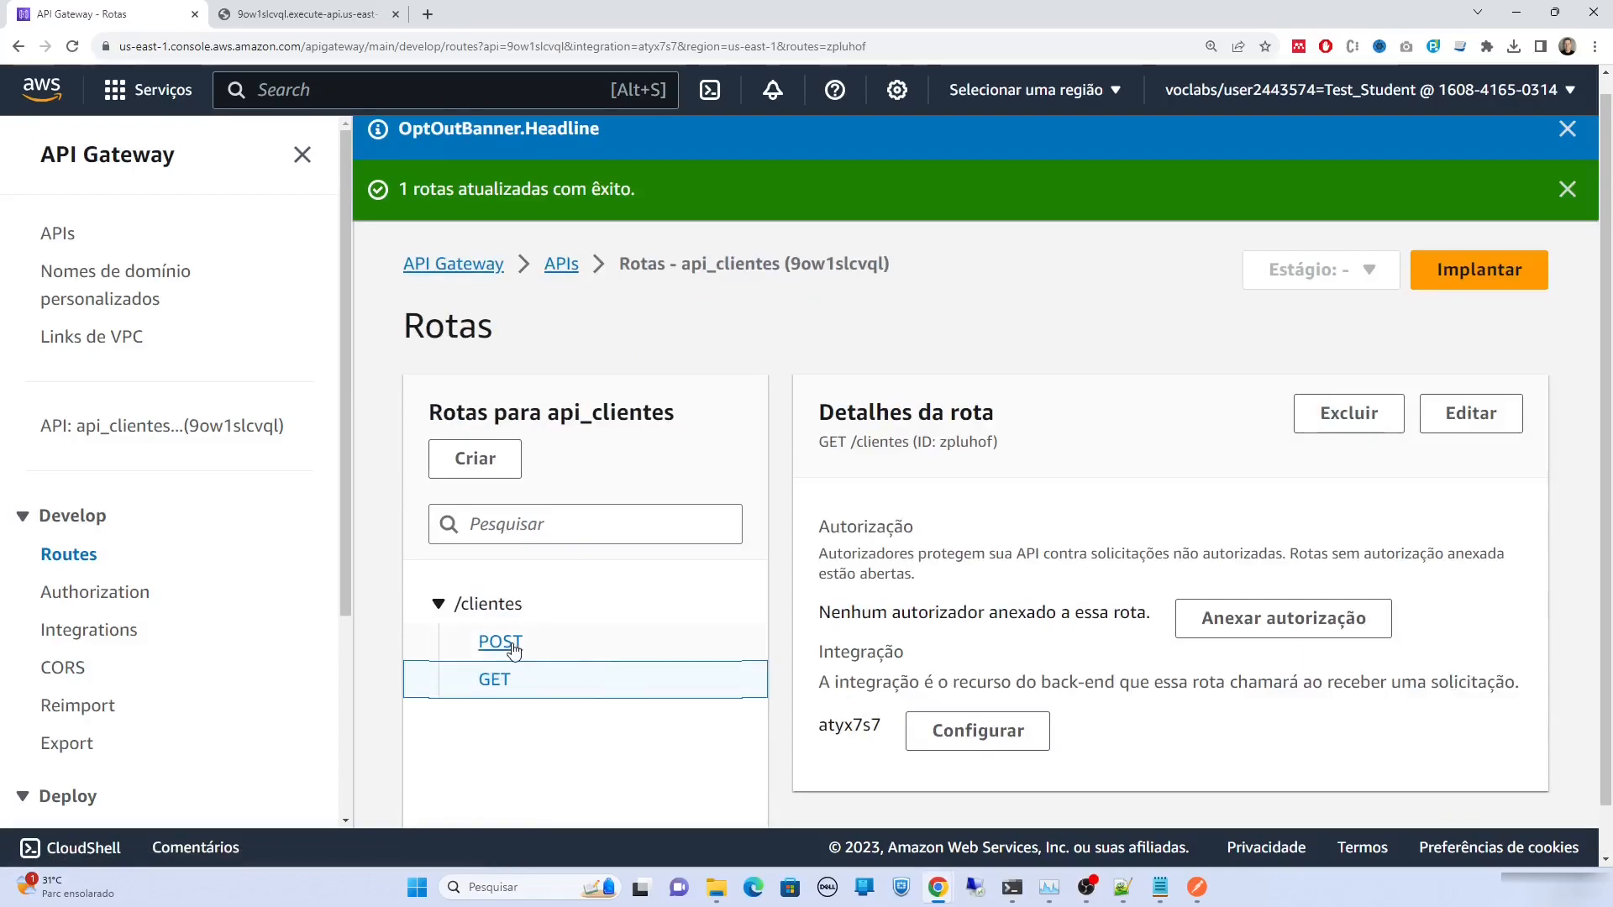
pyautogui.click(506, 643)
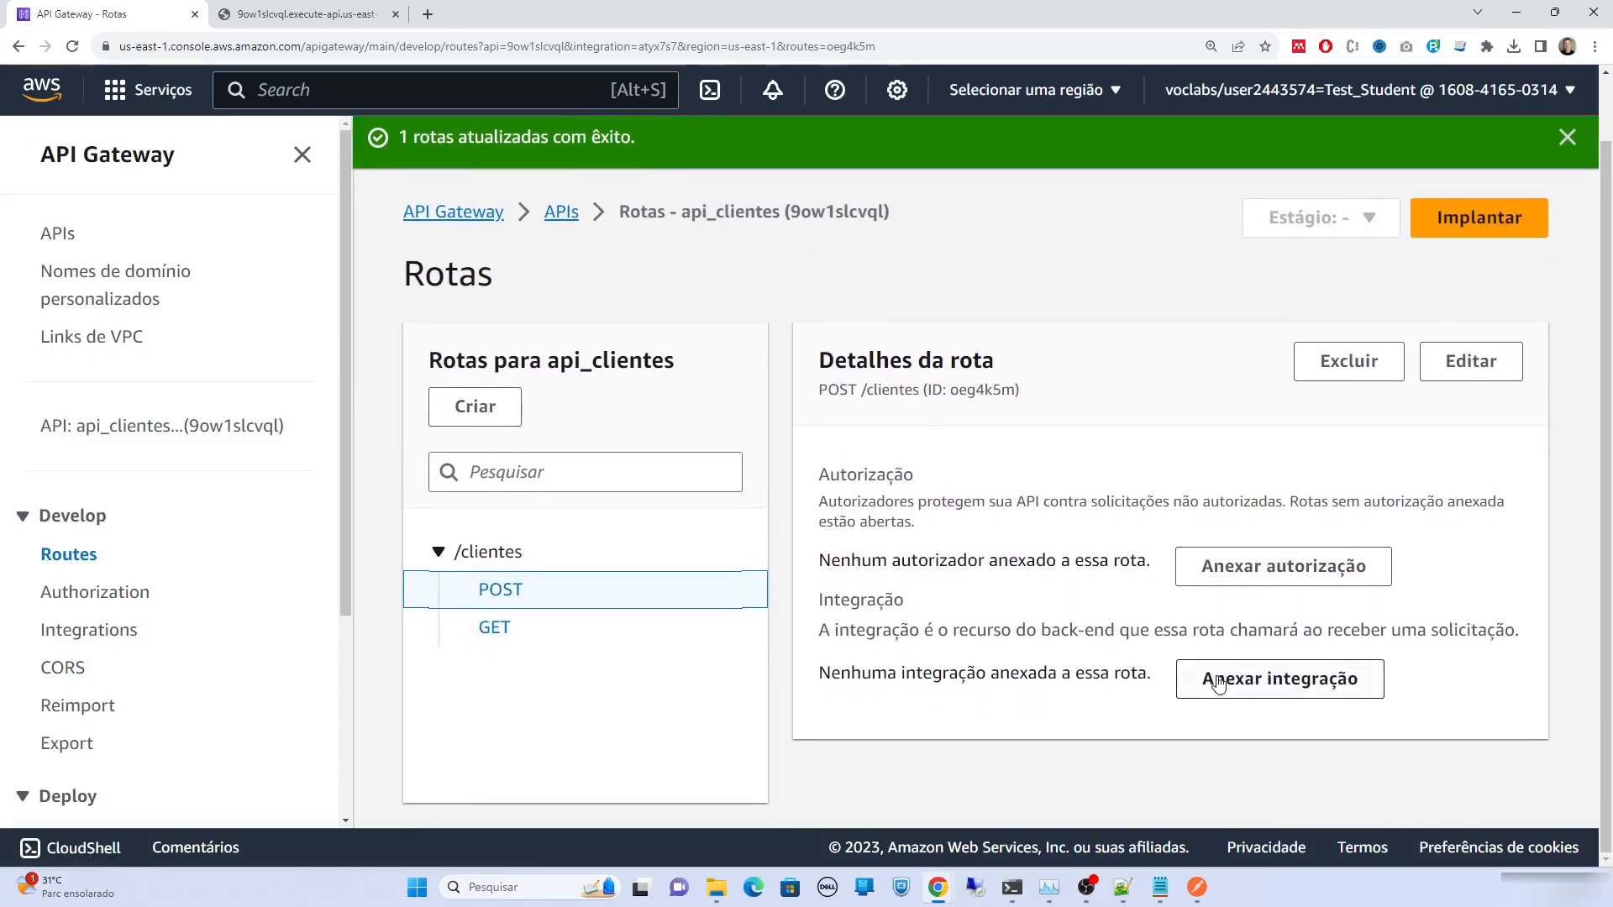
pyautogui.click(1219, 685)
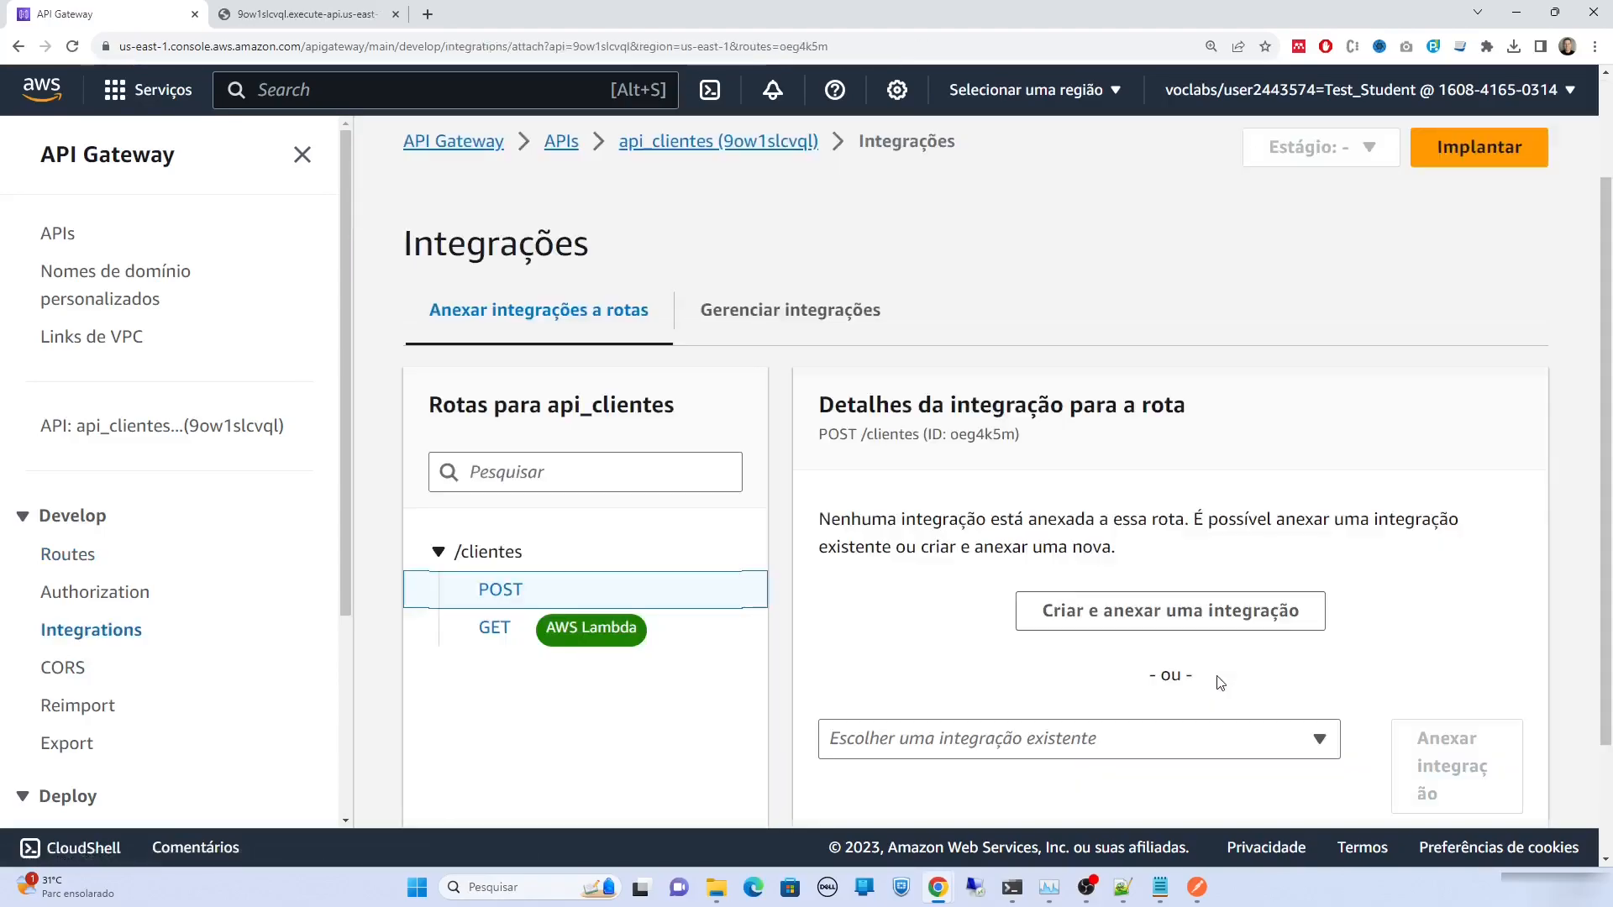
pyautogui.scroll(-1, 1220, 683)
# Attach the existing CRUDClientes Lambda integration to the POST /clientes route
pyautogui.click(1189, 606)
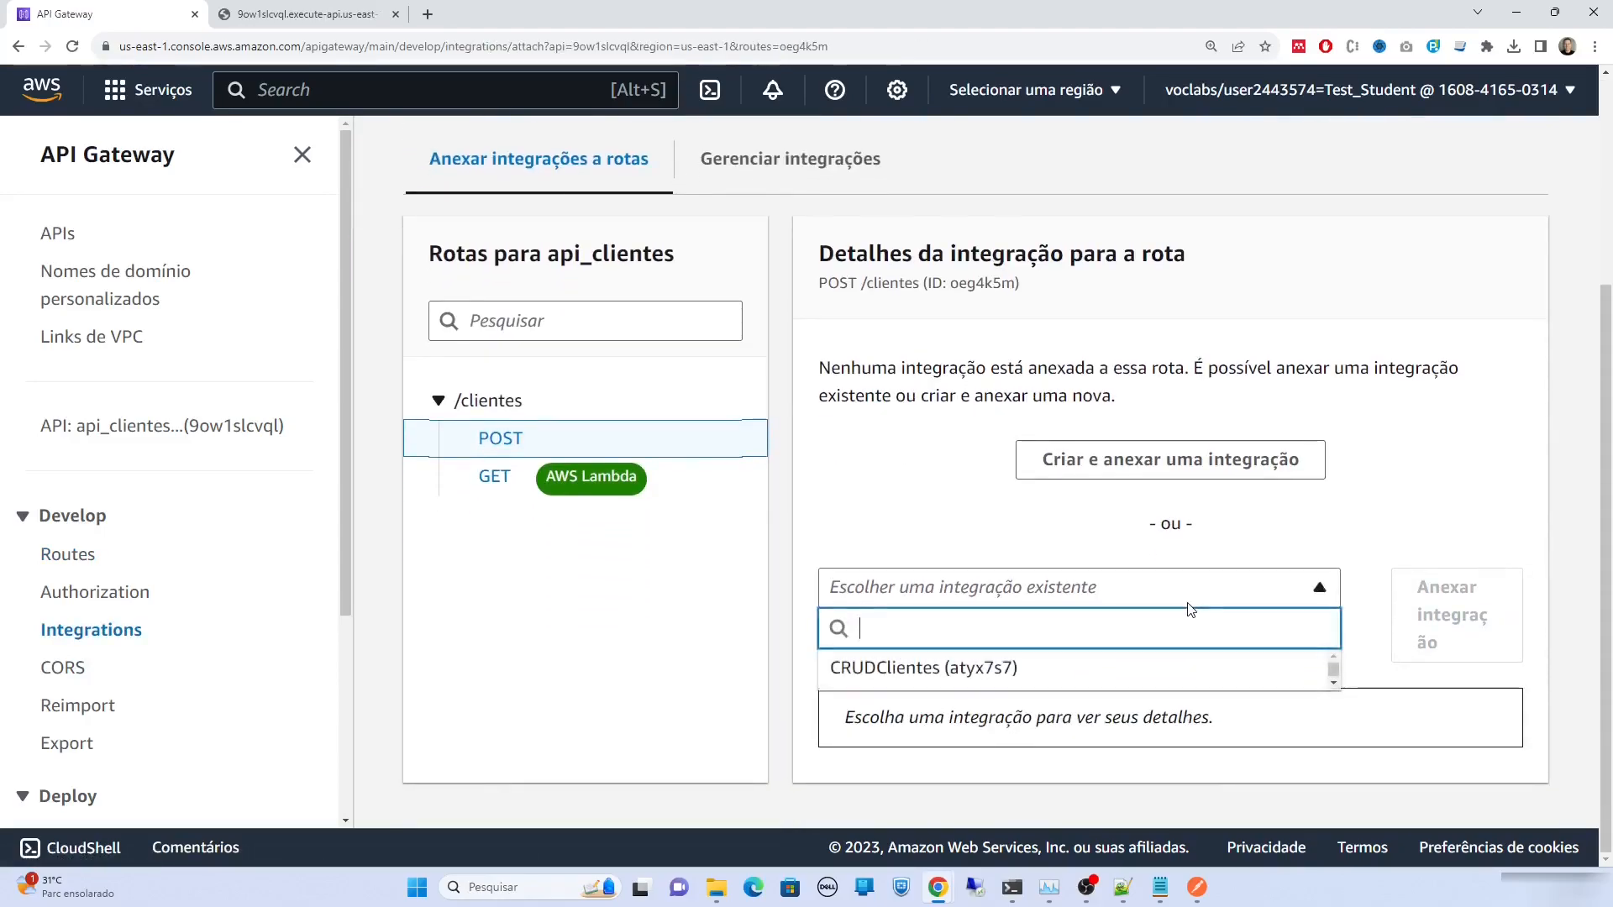
pyautogui.click(1185, 665)
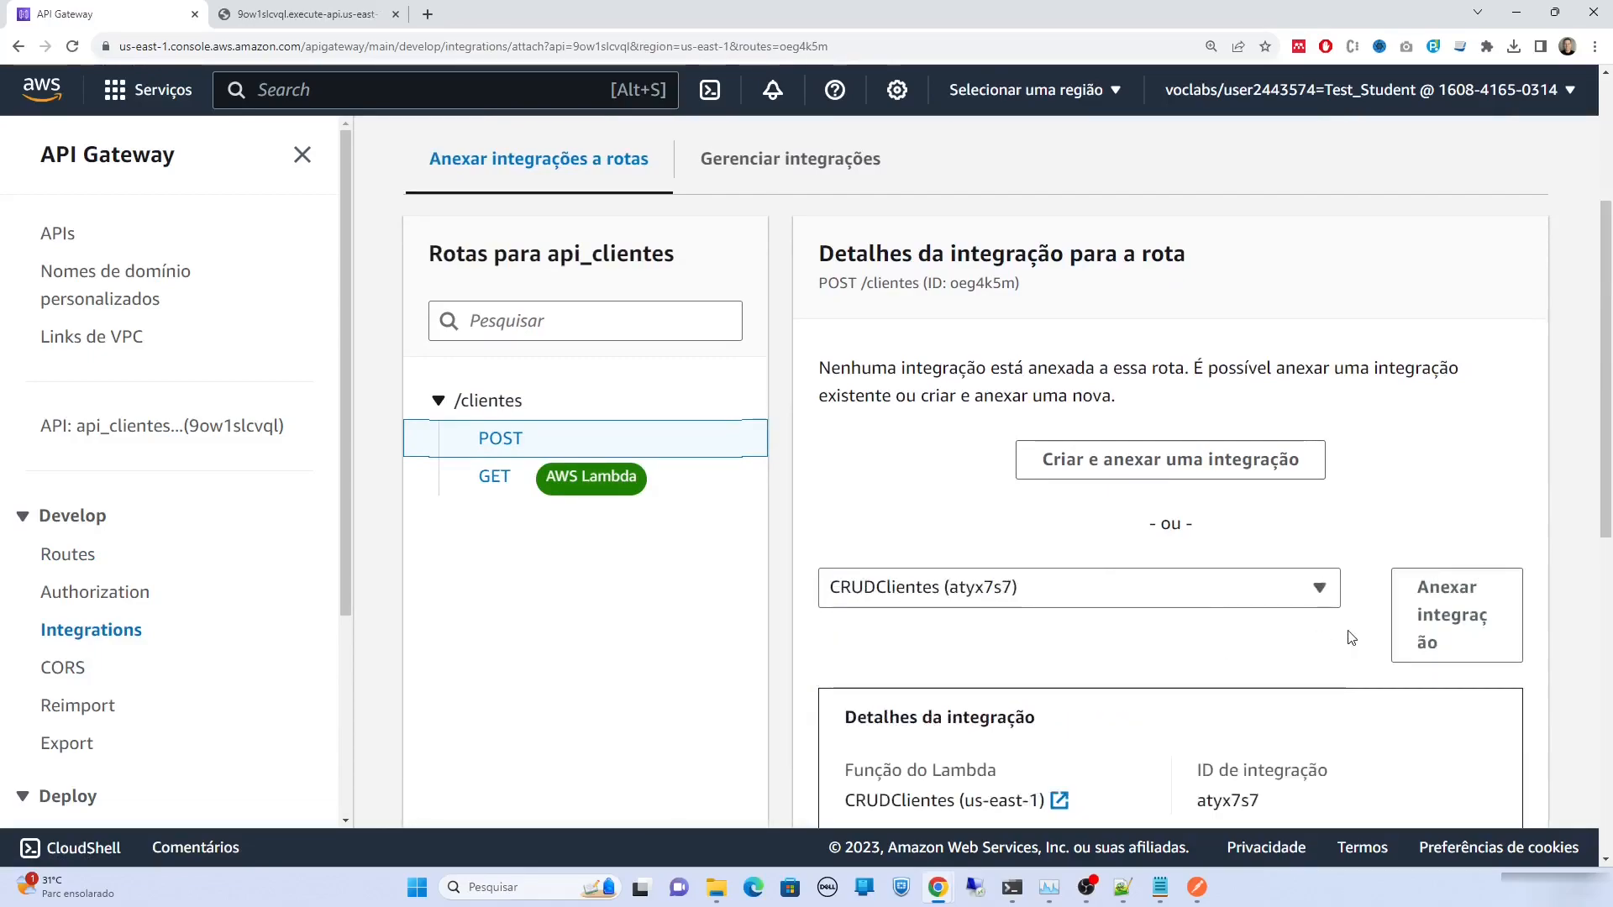
pyautogui.scroll(-5, 1525, 689)
pyautogui.scroll(4, 1530, 689)
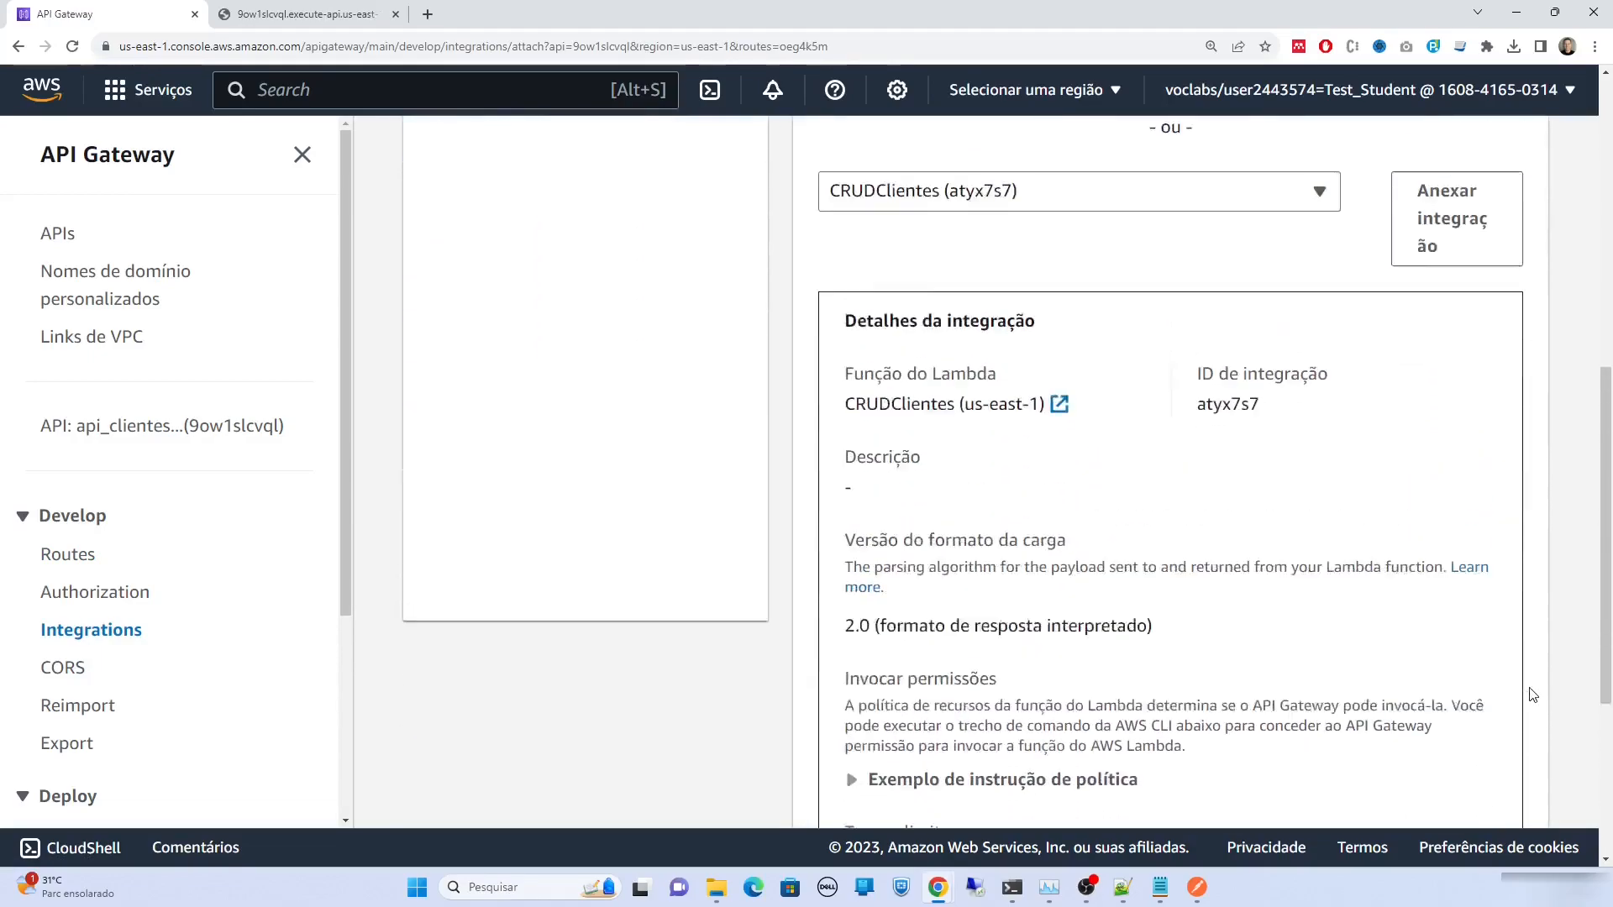
pyautogui.click(1469, 551)
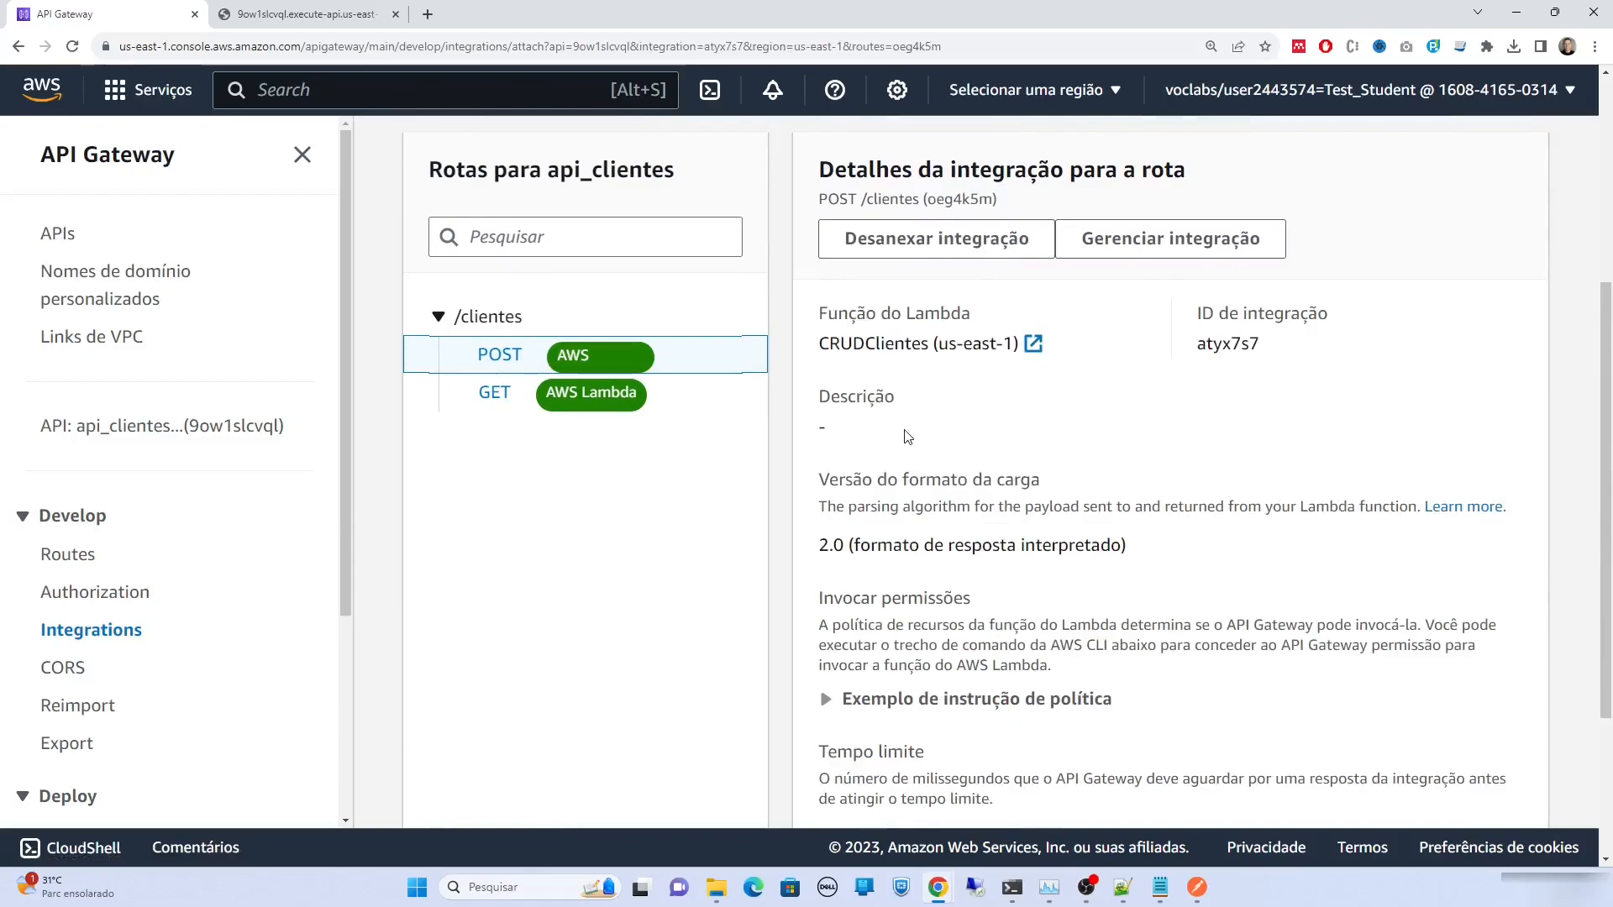
pyautogui.hotkey('alt', 'Tab')
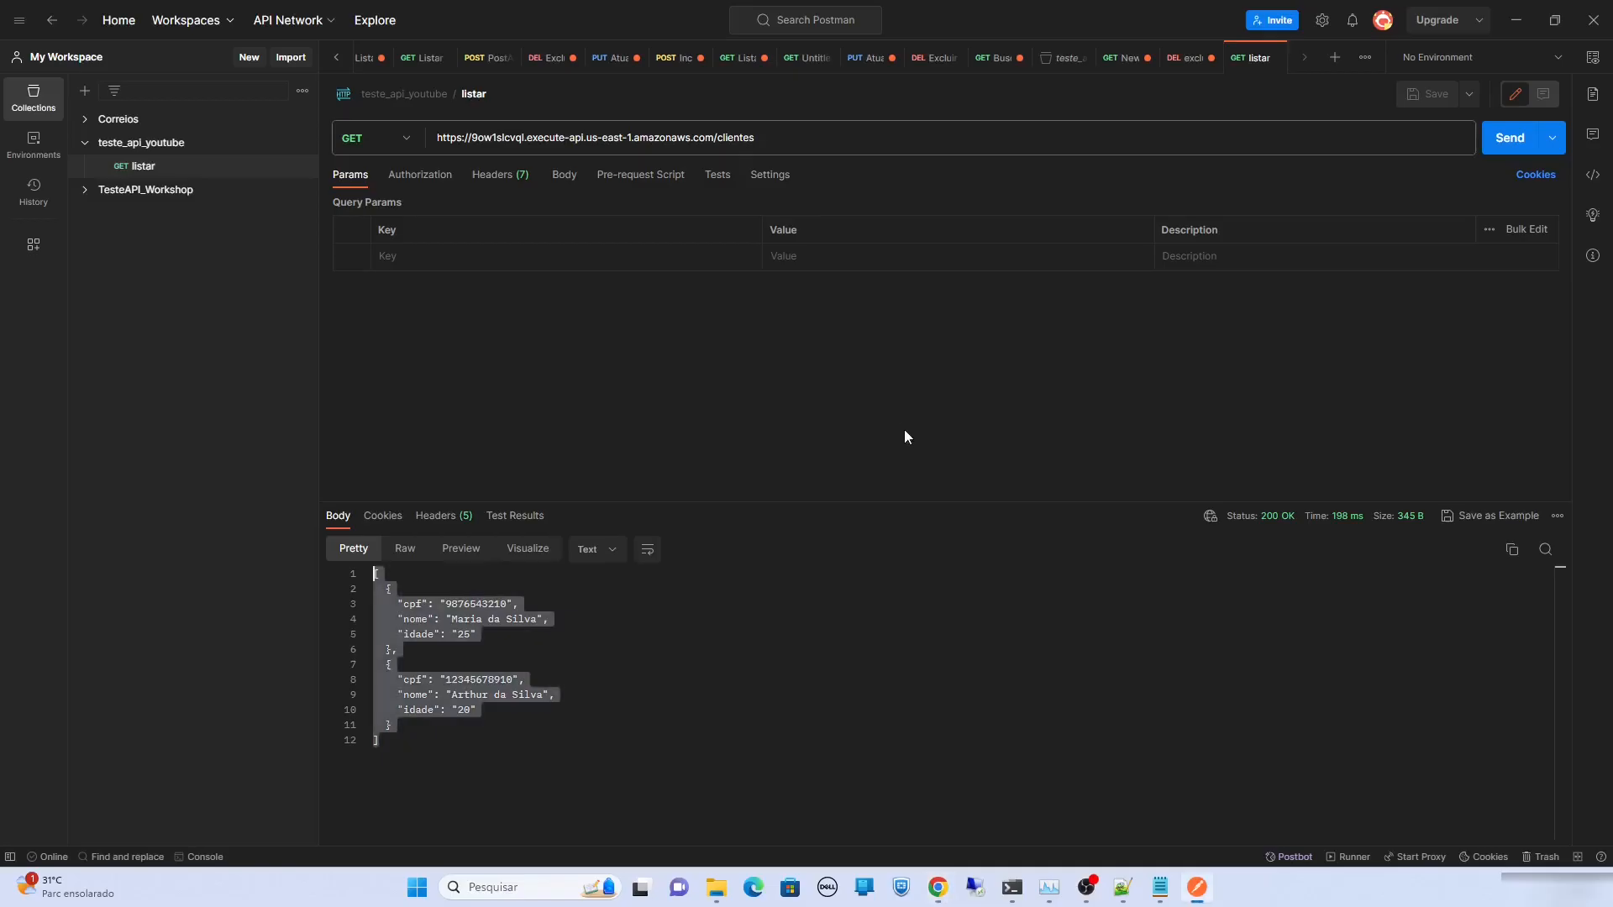
# Add a new request to teste_api_youtube, change its method to POST, and save it
pyautogui.click(302, 143)
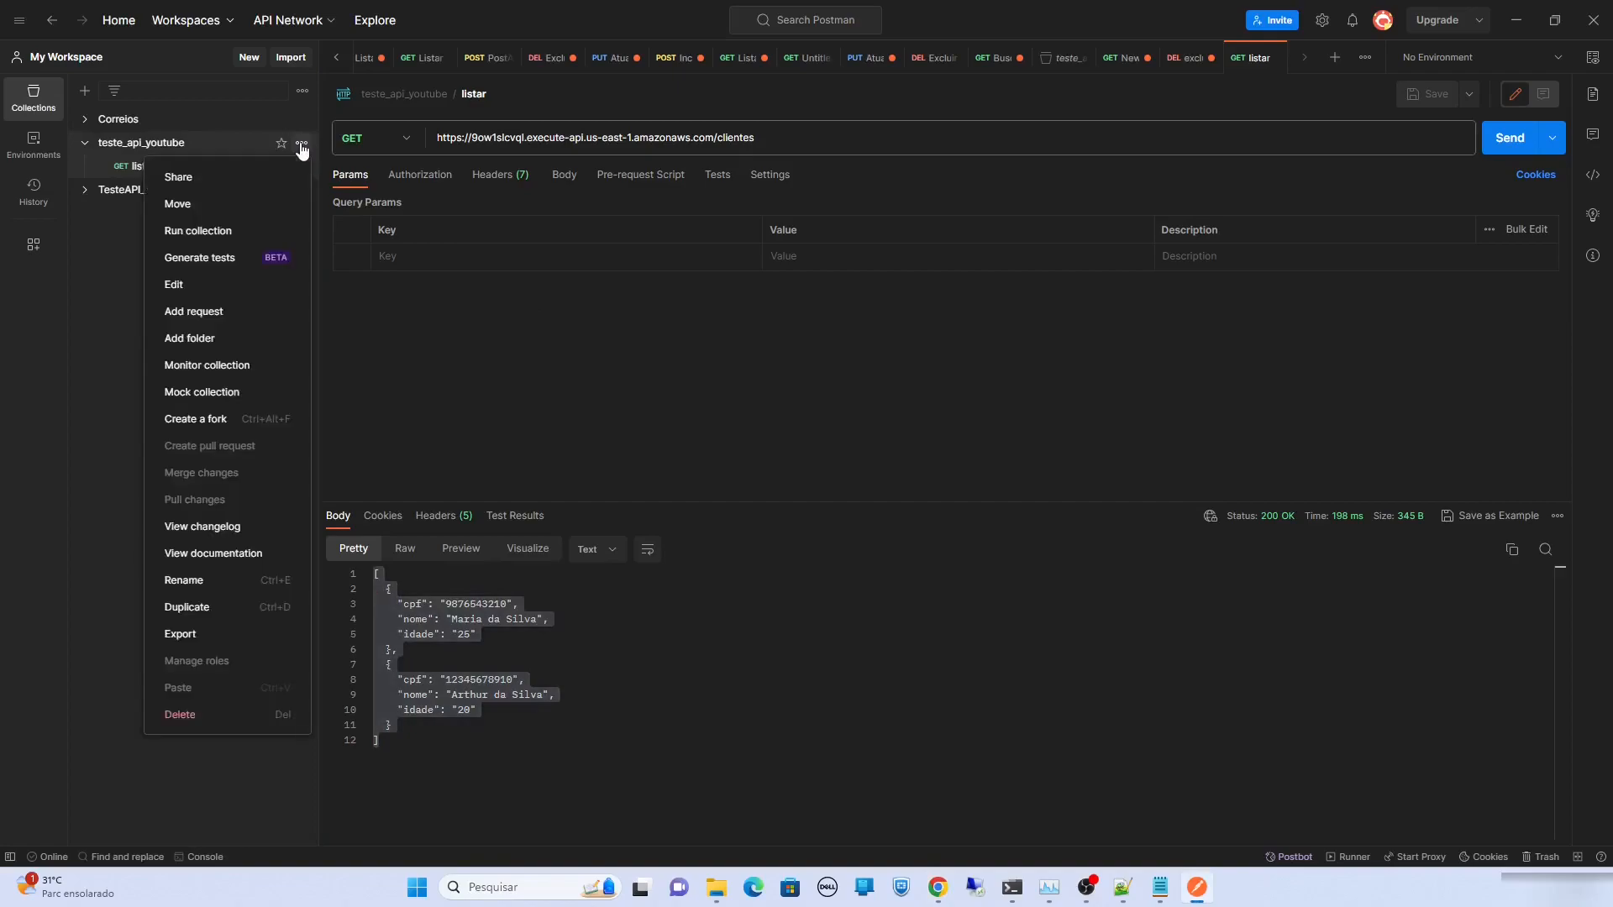
pyautogui.click(270, 313)
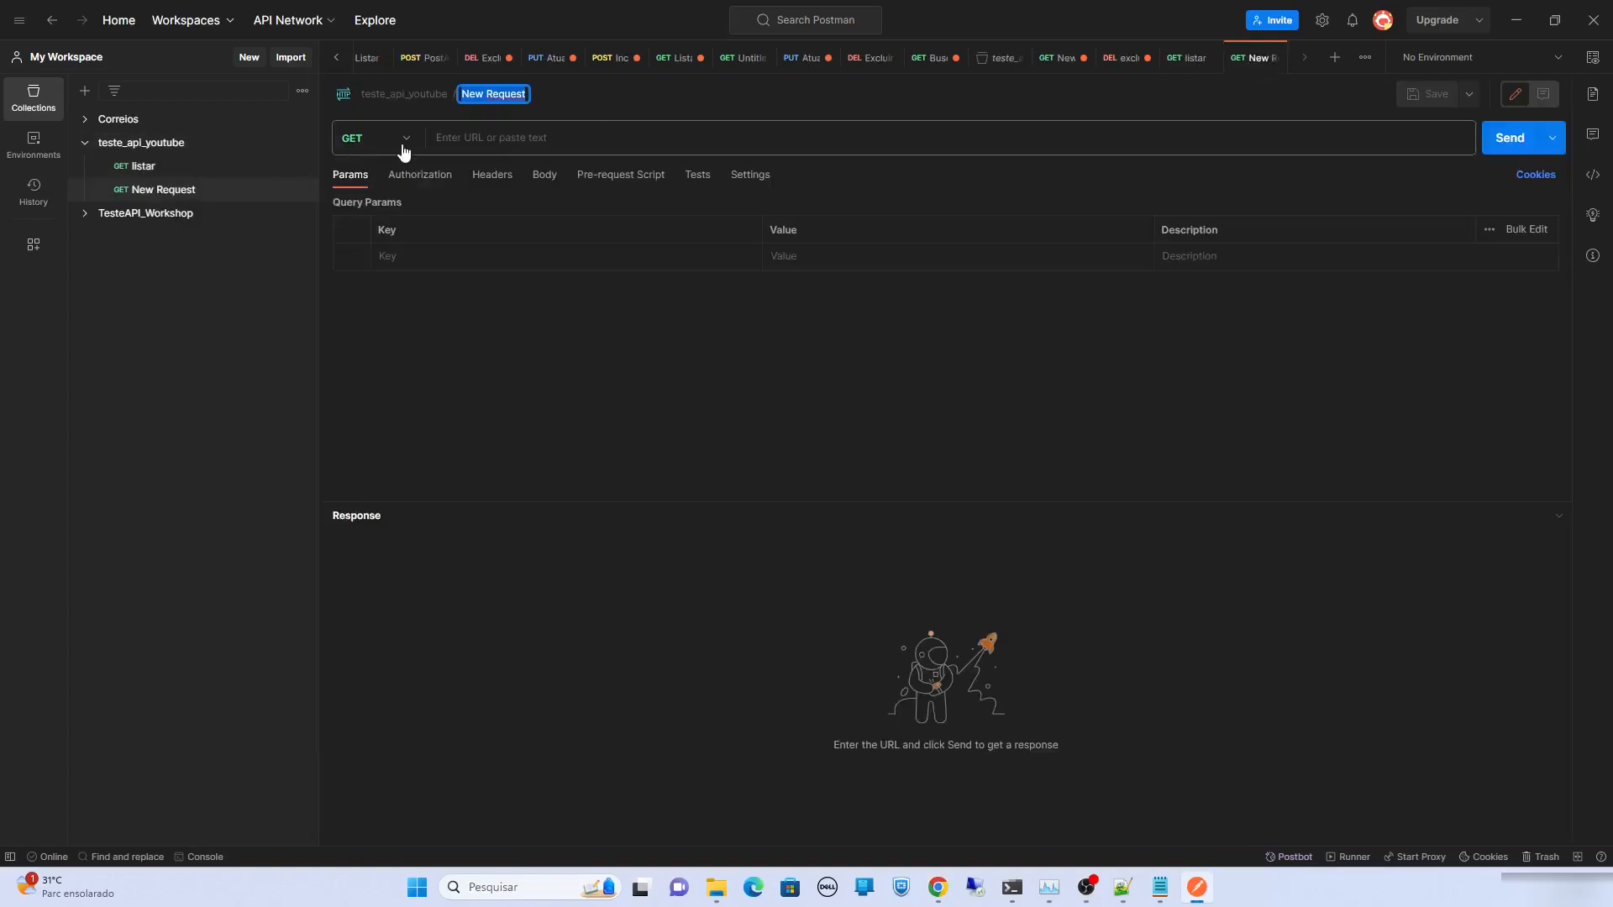
pyautogui.click(405, 143)
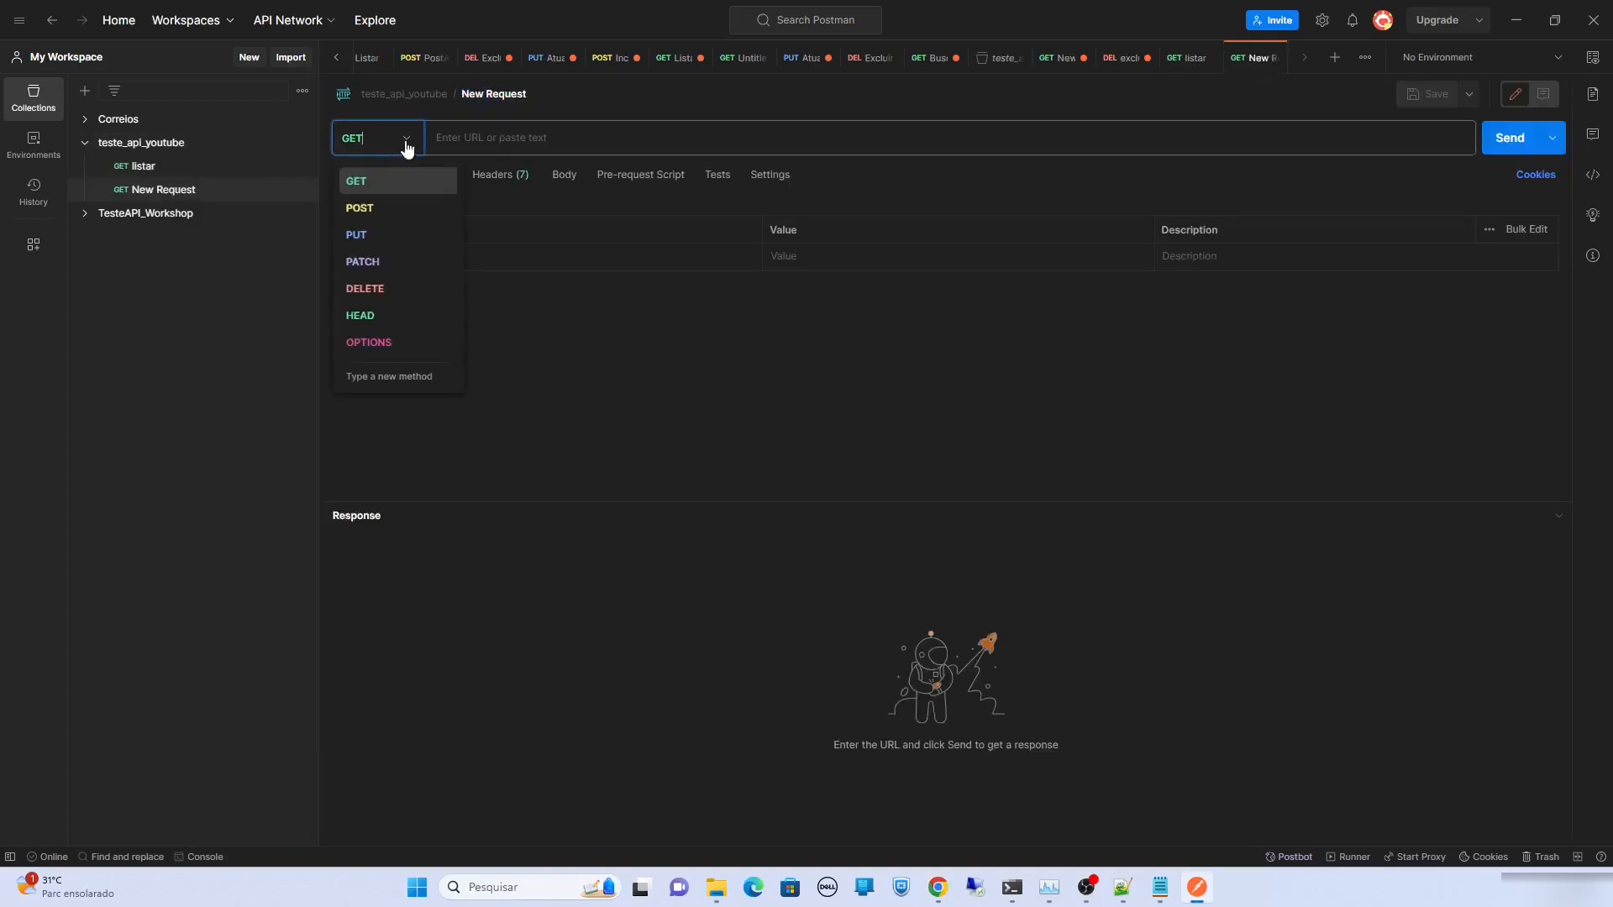
pyautogui.click(415, 207)
pyautogui.hotkey('ctrl', 's')
# Set the request URL to the API's invoke address plus /clientes
pyautogui.click(495, 137)
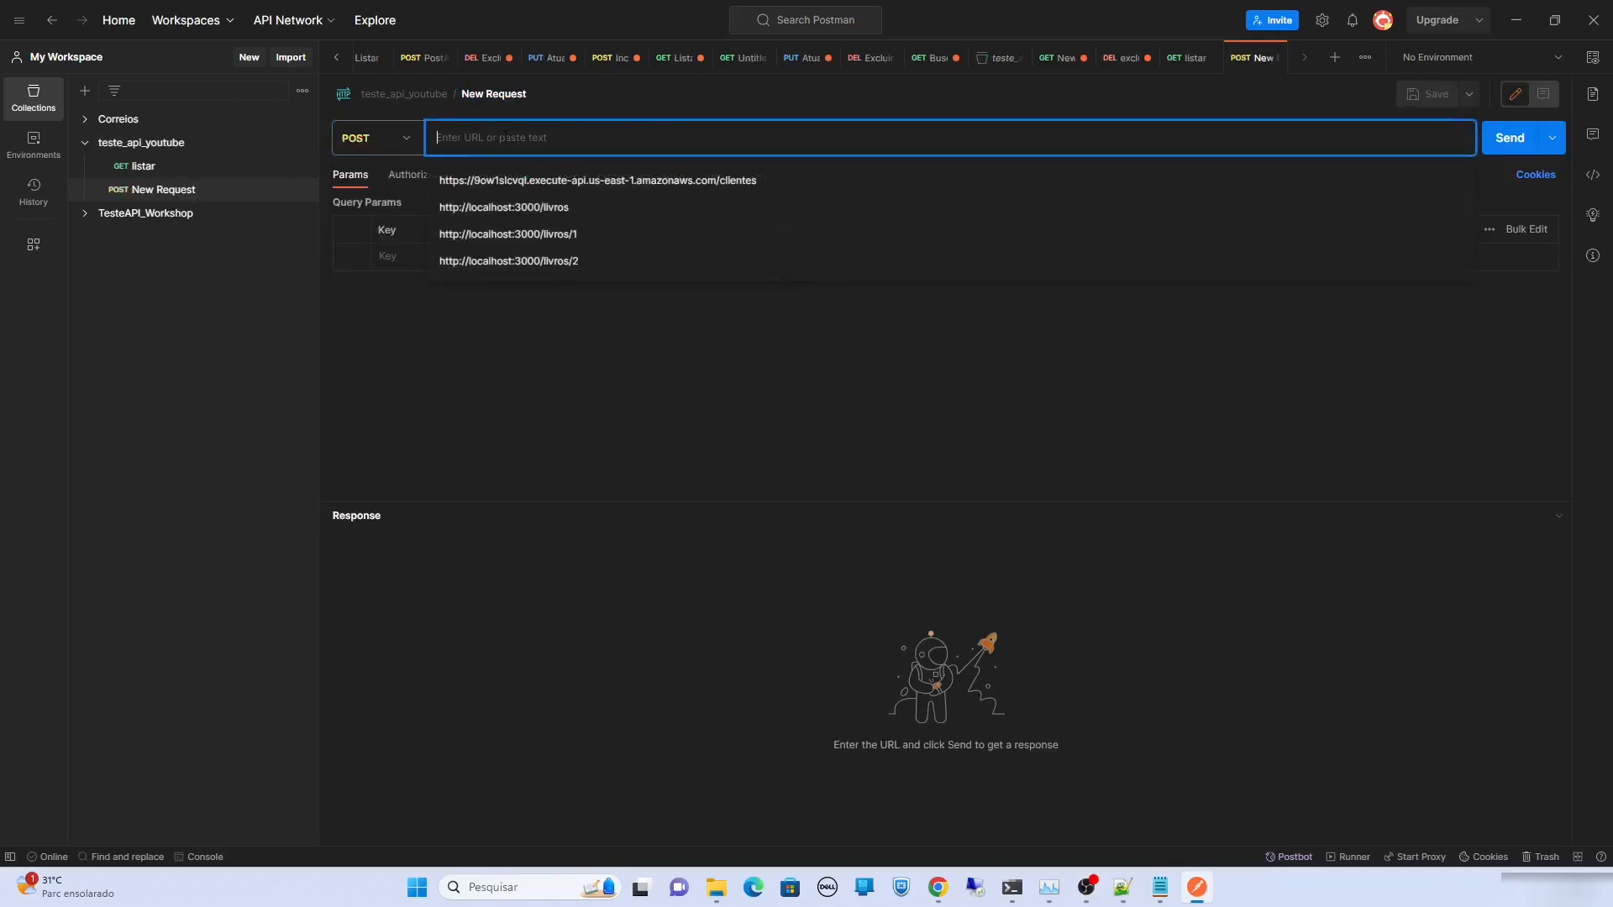
pyautogui.write('https://9ow1slcvql.execute-api.us-east-1.amazonaws.com')
pyautogui.write('/clientes')
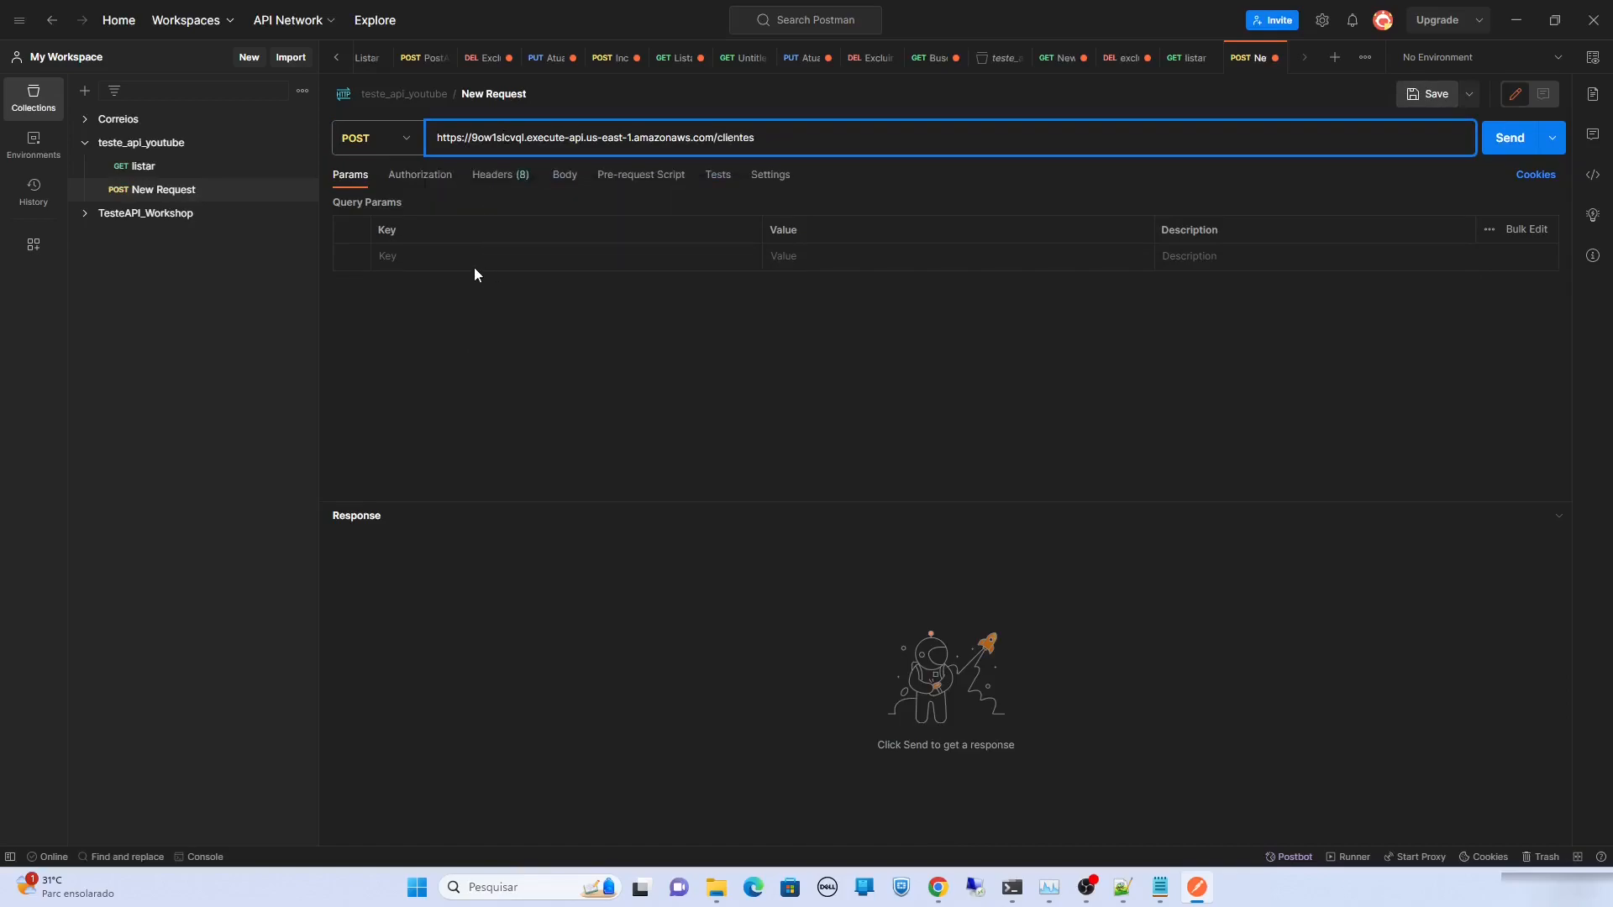
pyautogui.click(514, 353)
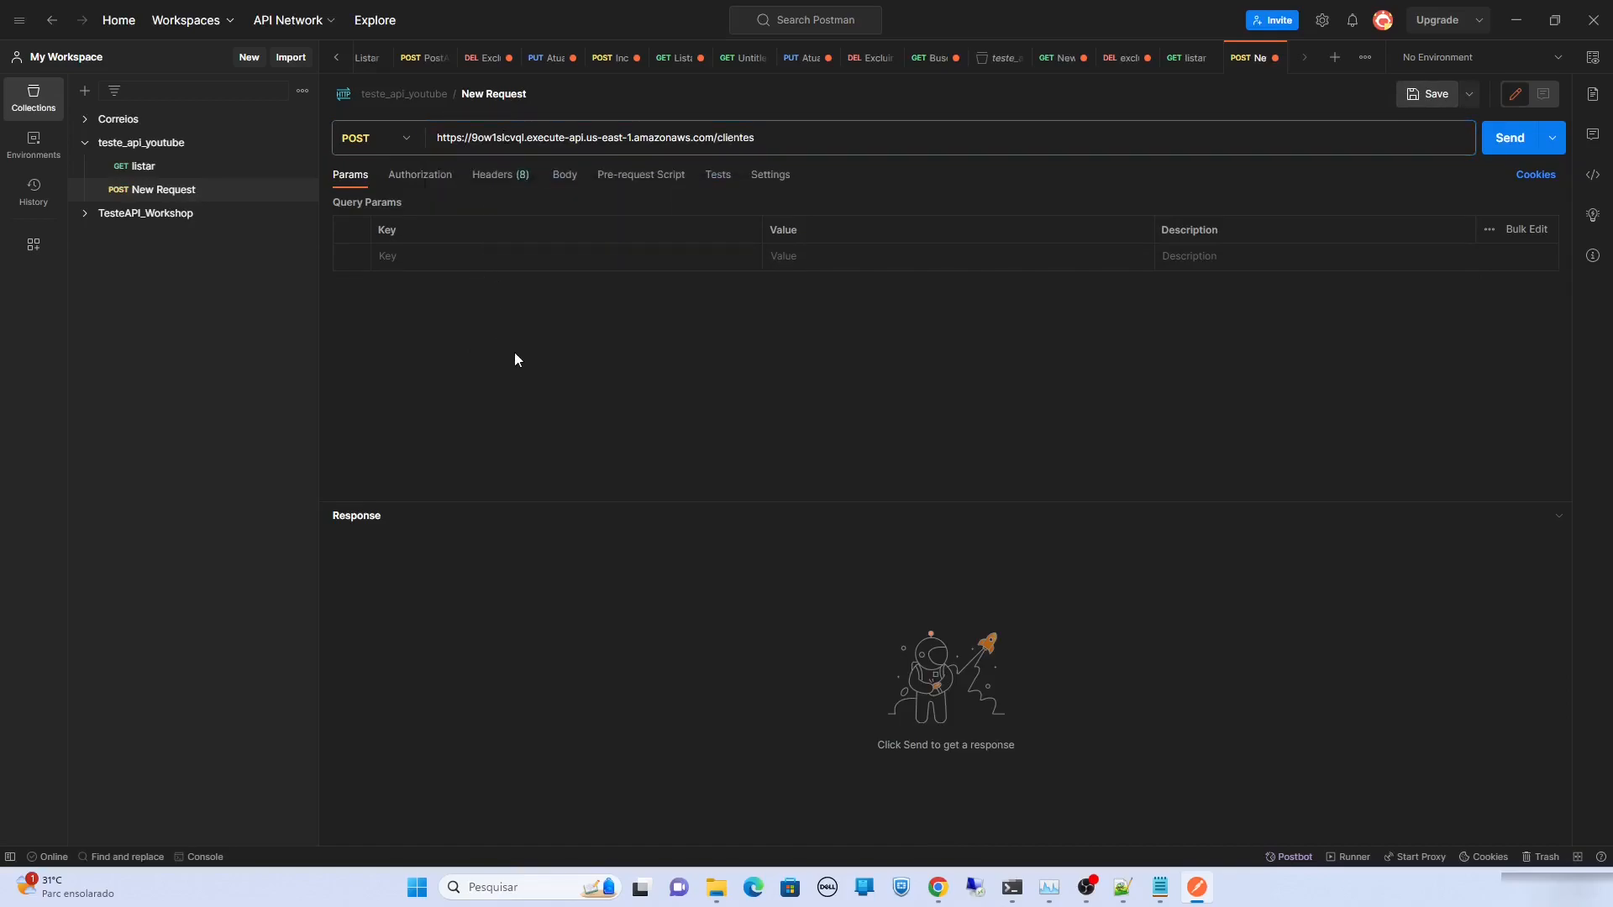
# Set the request body type to raw JSON
pyautogui.click(565, 181)
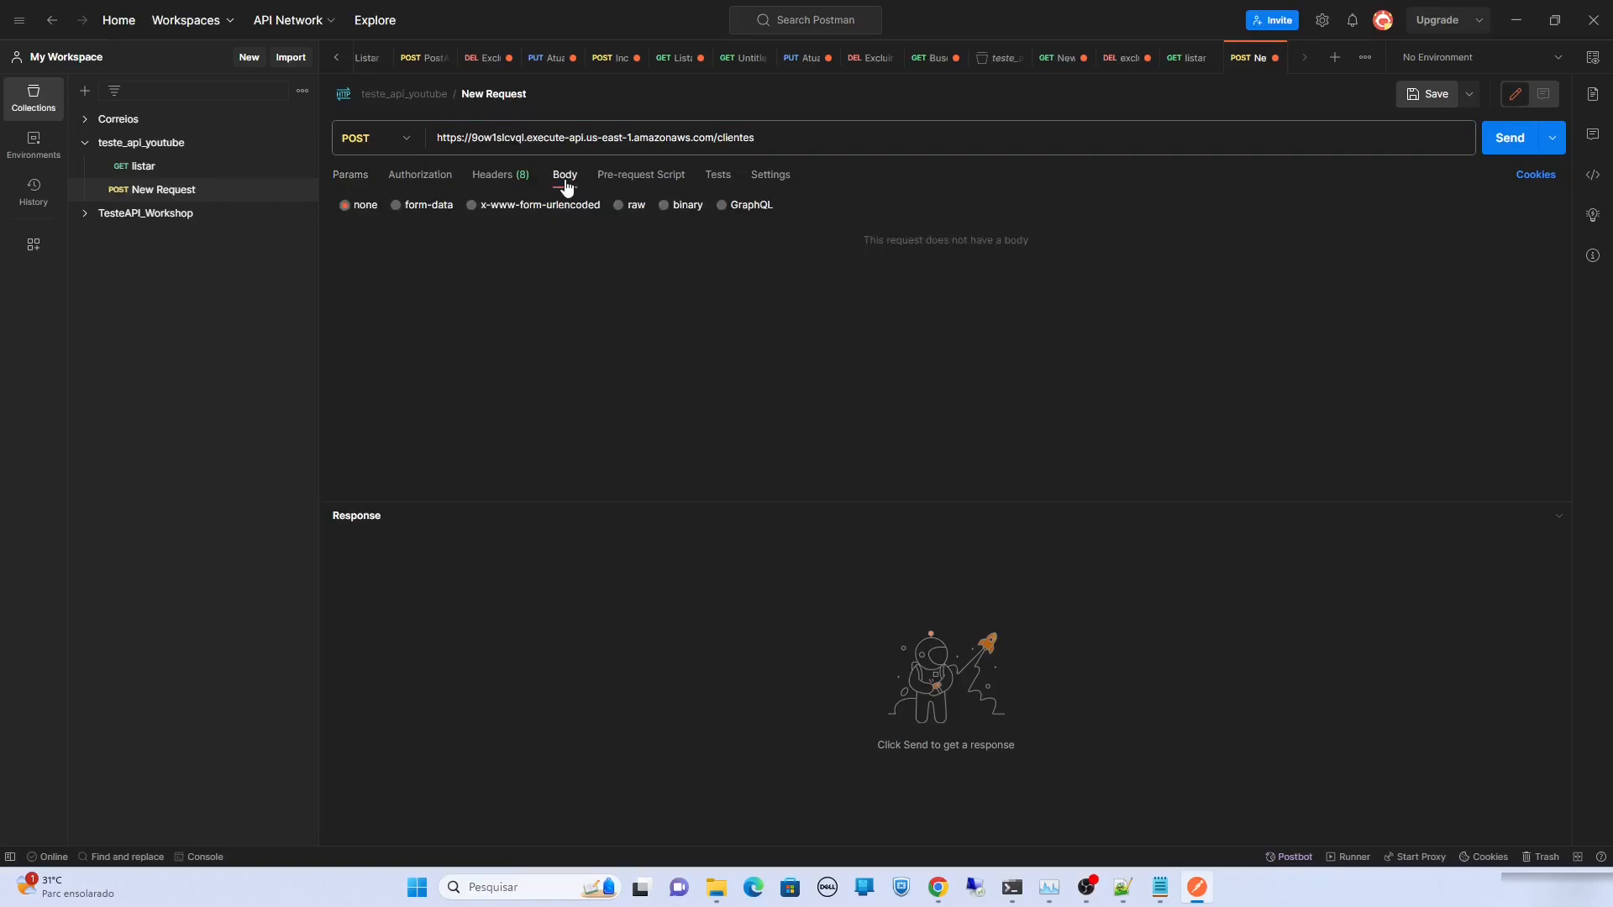
pyautogui.click(619, 205)
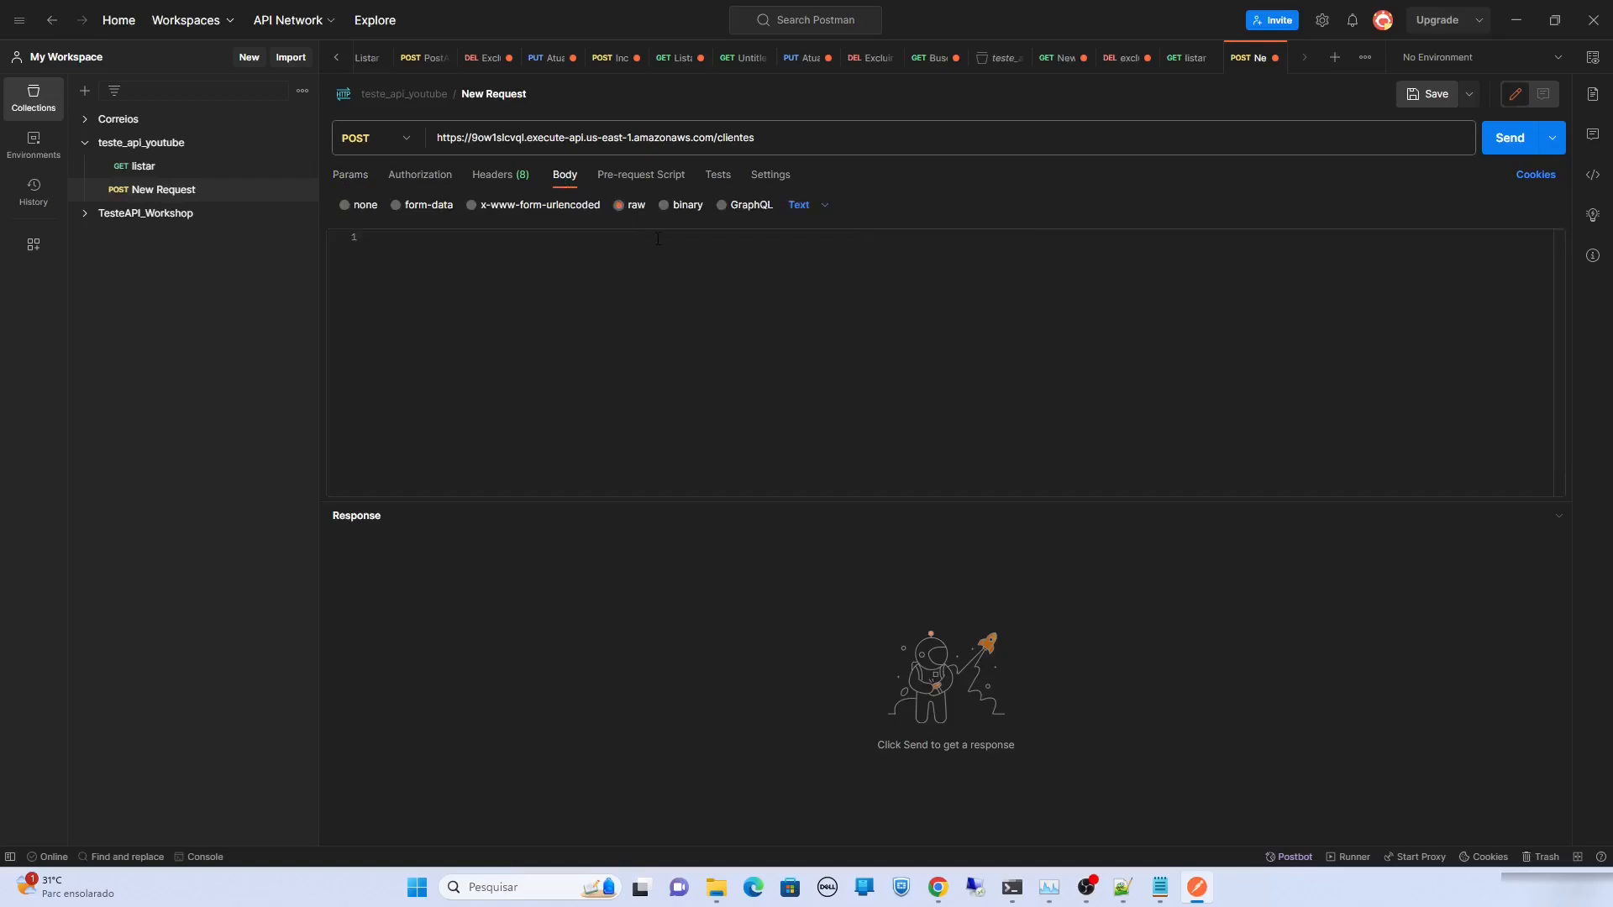
pyautogui.click(821, 212)
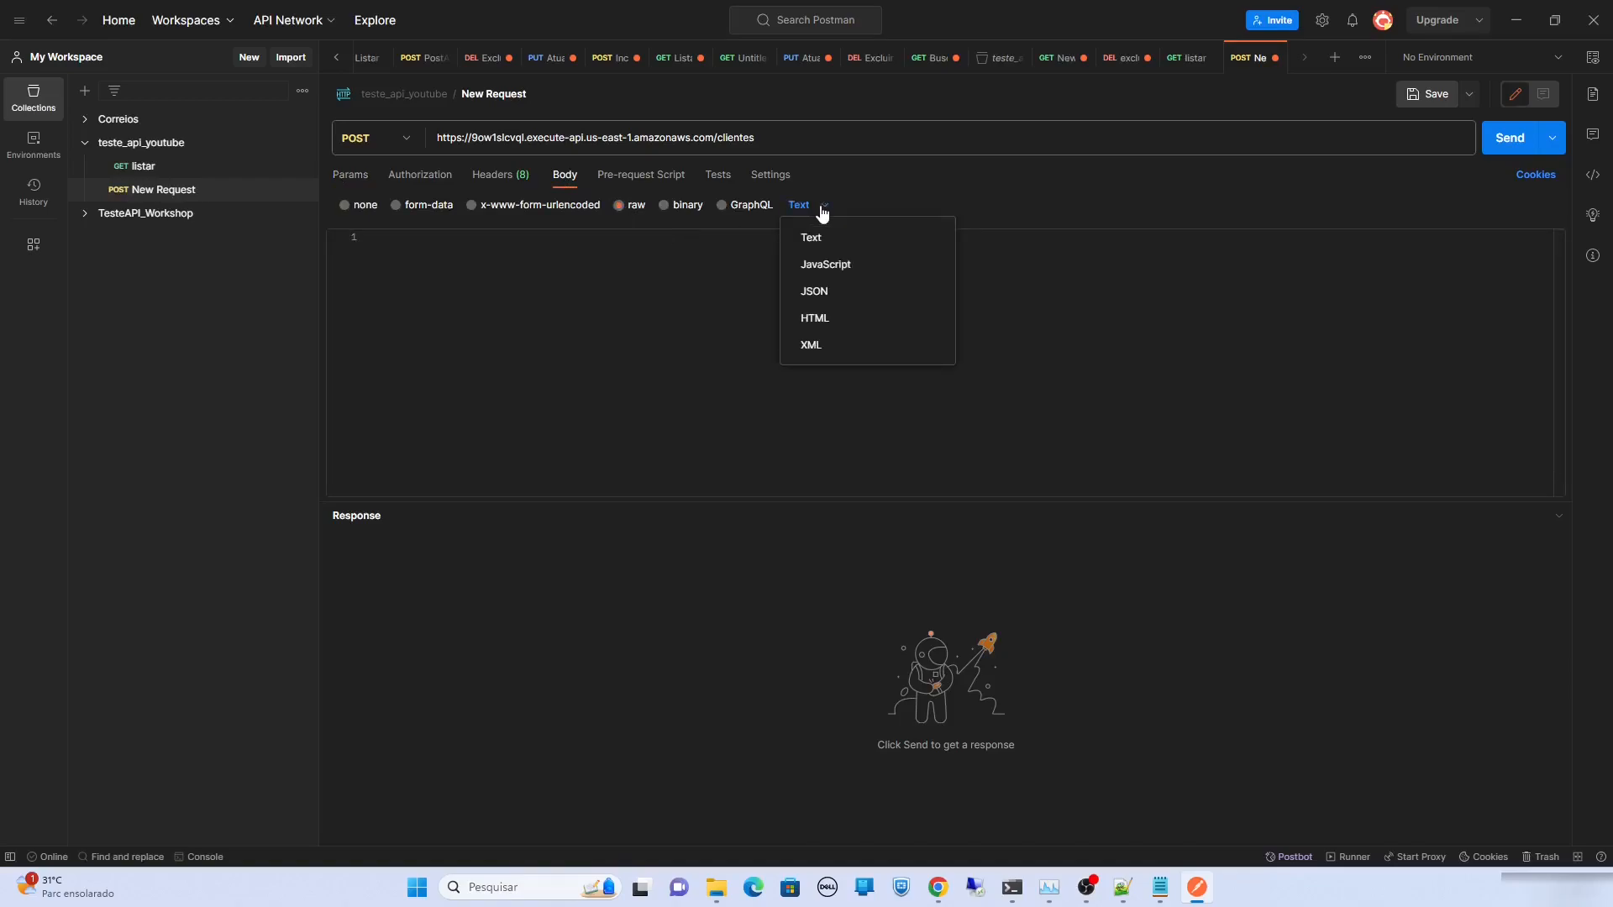
pyautogui.click(813, 290)
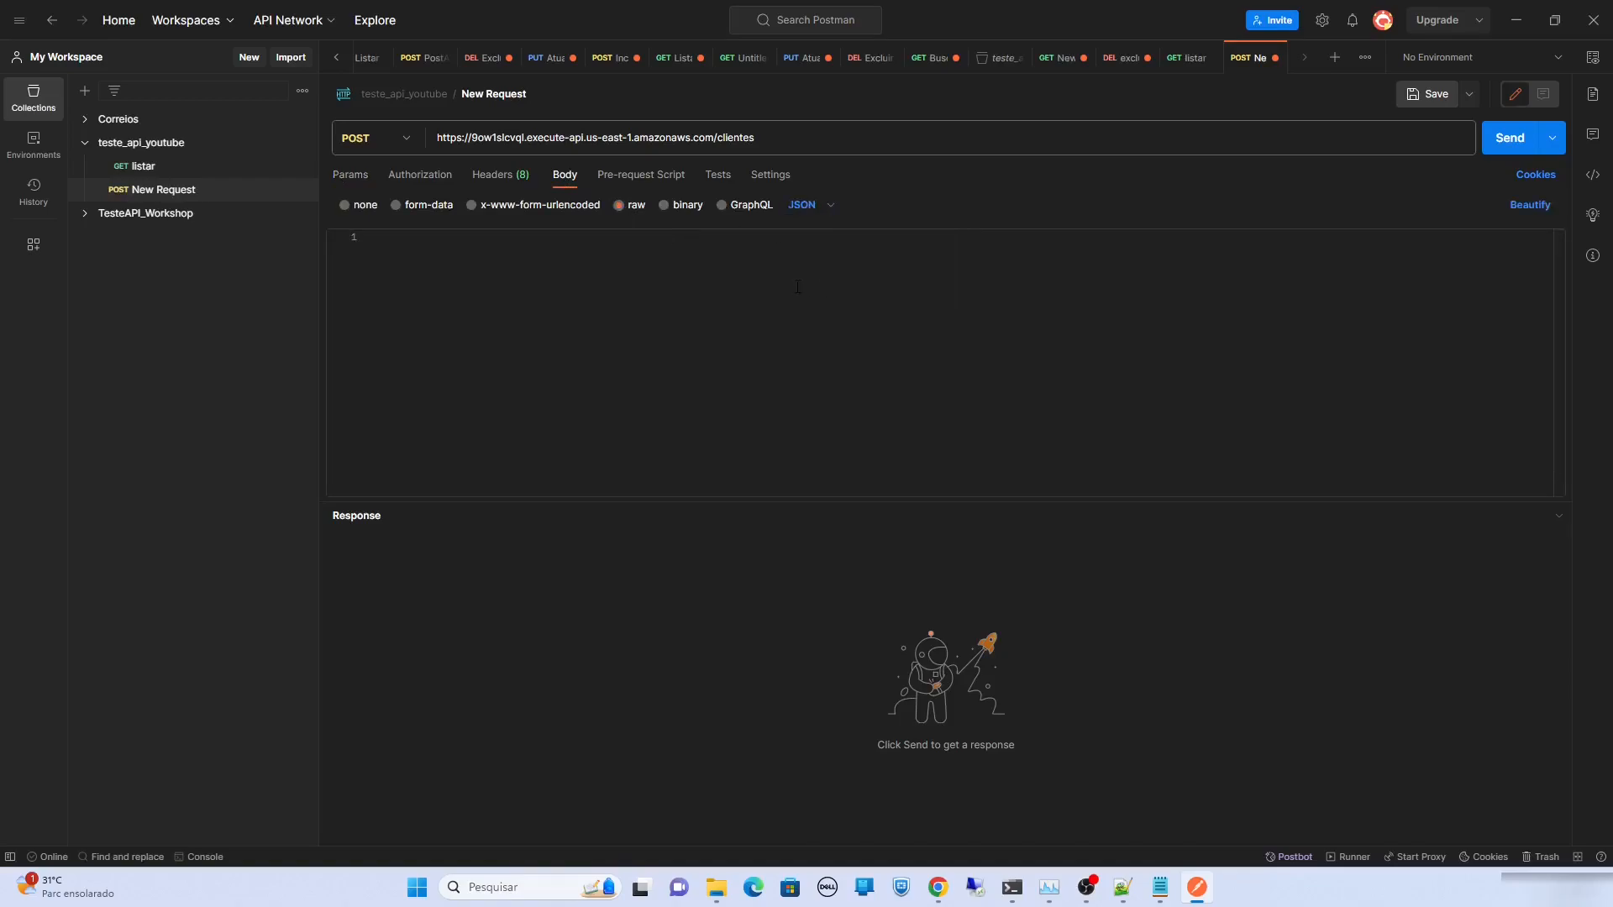
pyautogui.click(576, 333)
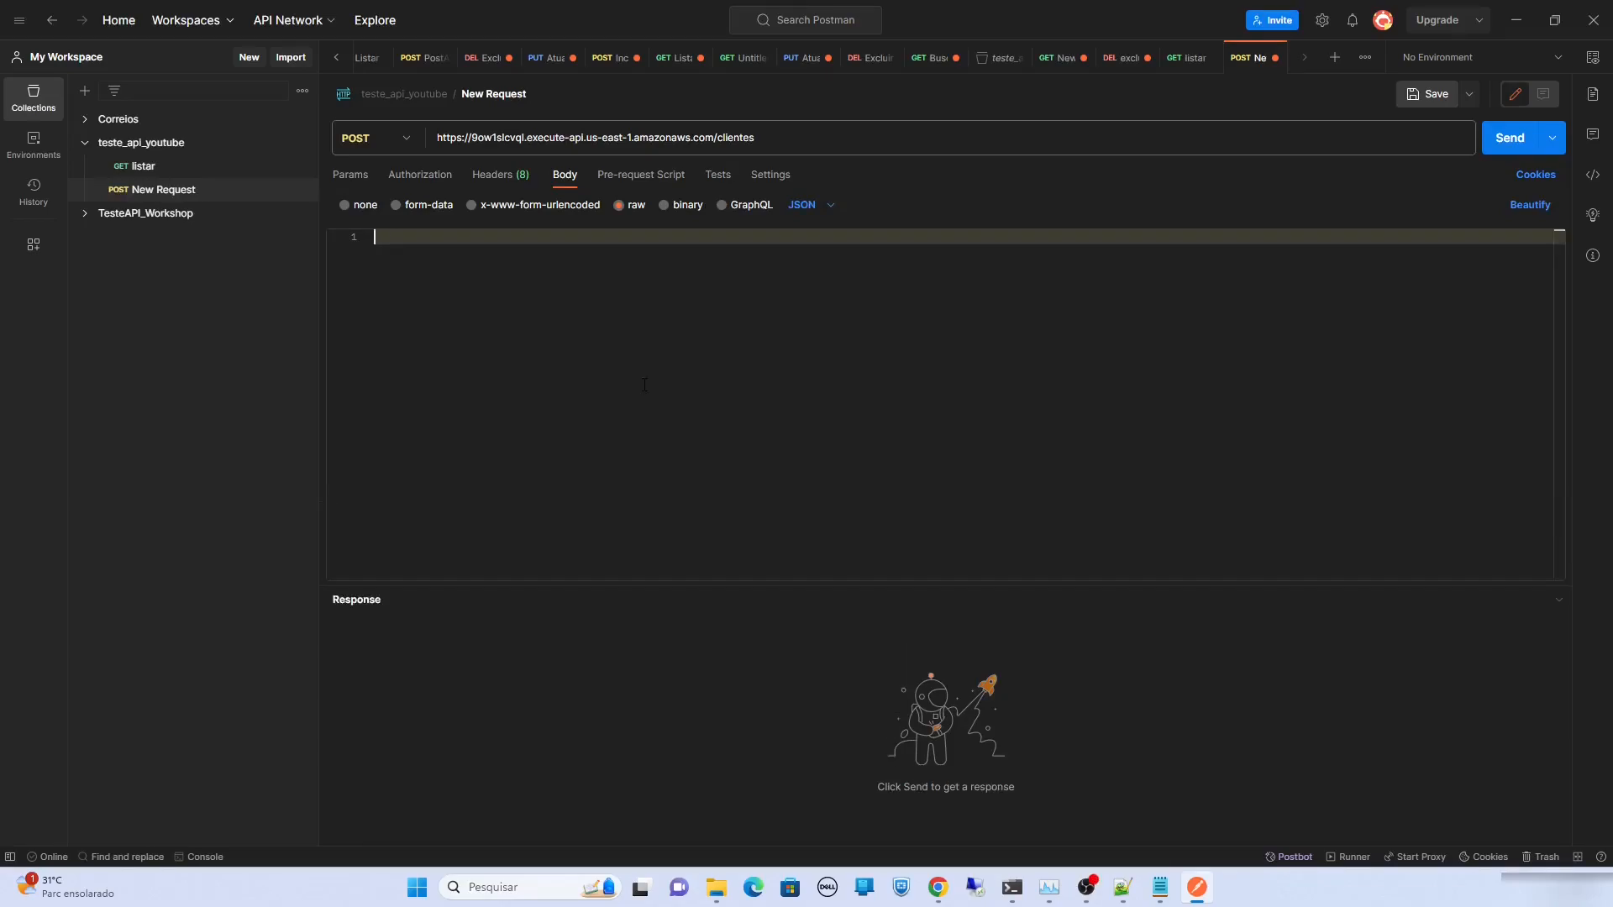
# Send a JSON body with the client's cpf, full name and idade 35, receiving 200 OK
pyautogui.write('{')
pyautogui.press('Return')
pyautogui.press('Return')
pyautogui.press('Up')
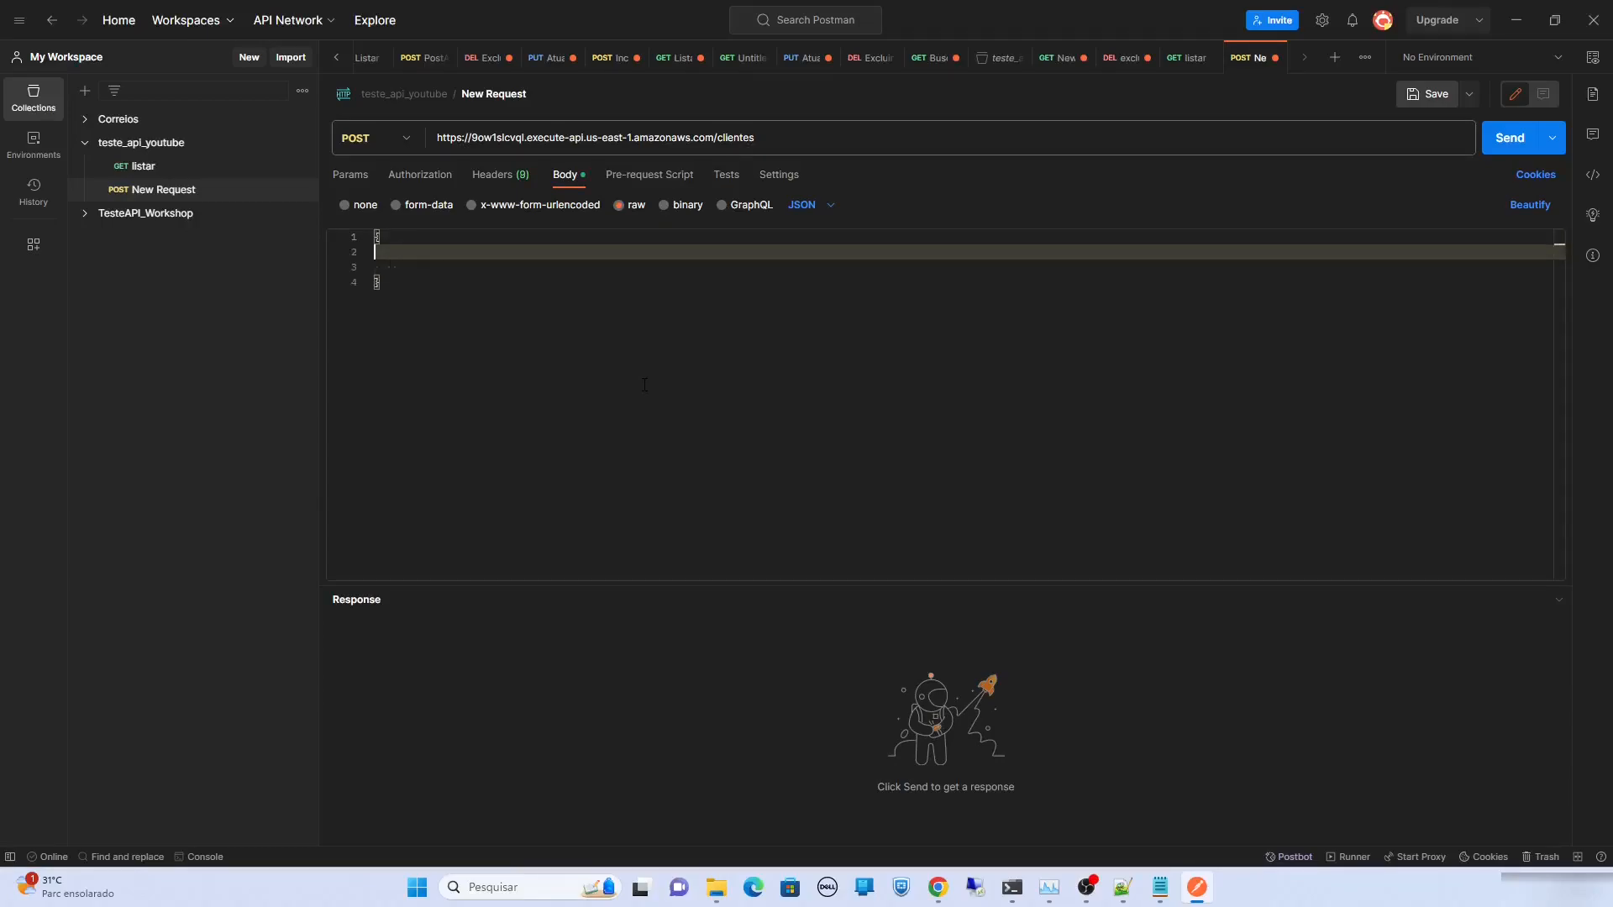
pyautogui.write('"cpf":')
pyautogui.scroll(-1, 527, 345)
pyautogui.write('"78945645611",')
pyautogui.press('Return')
pyautogui.write('"nome"')
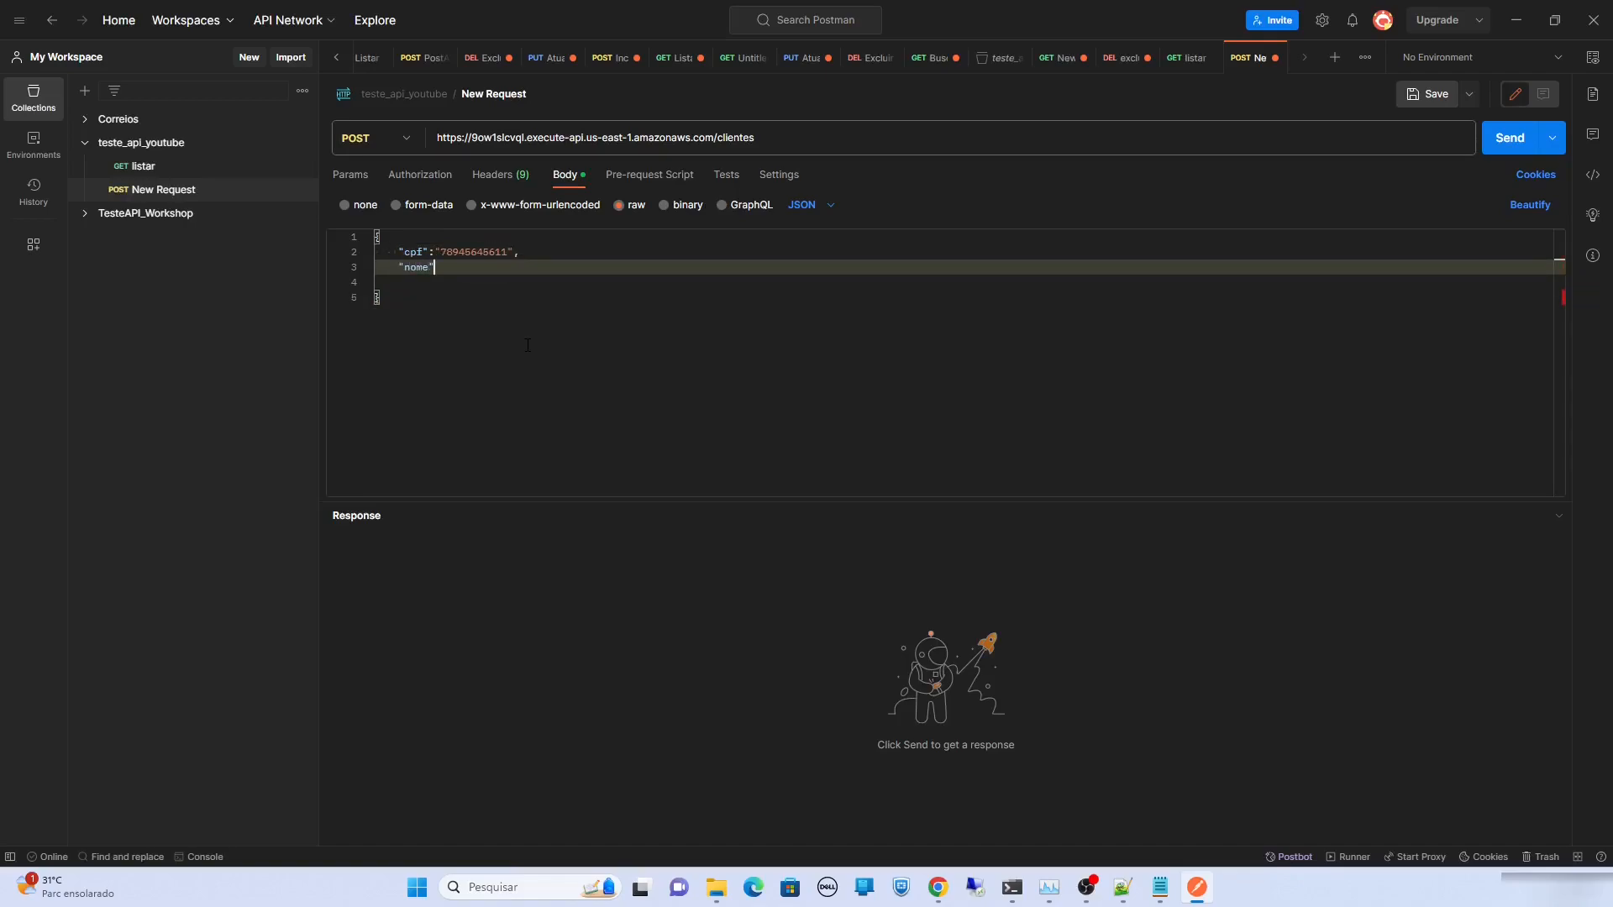
pyautogui.press('Return')
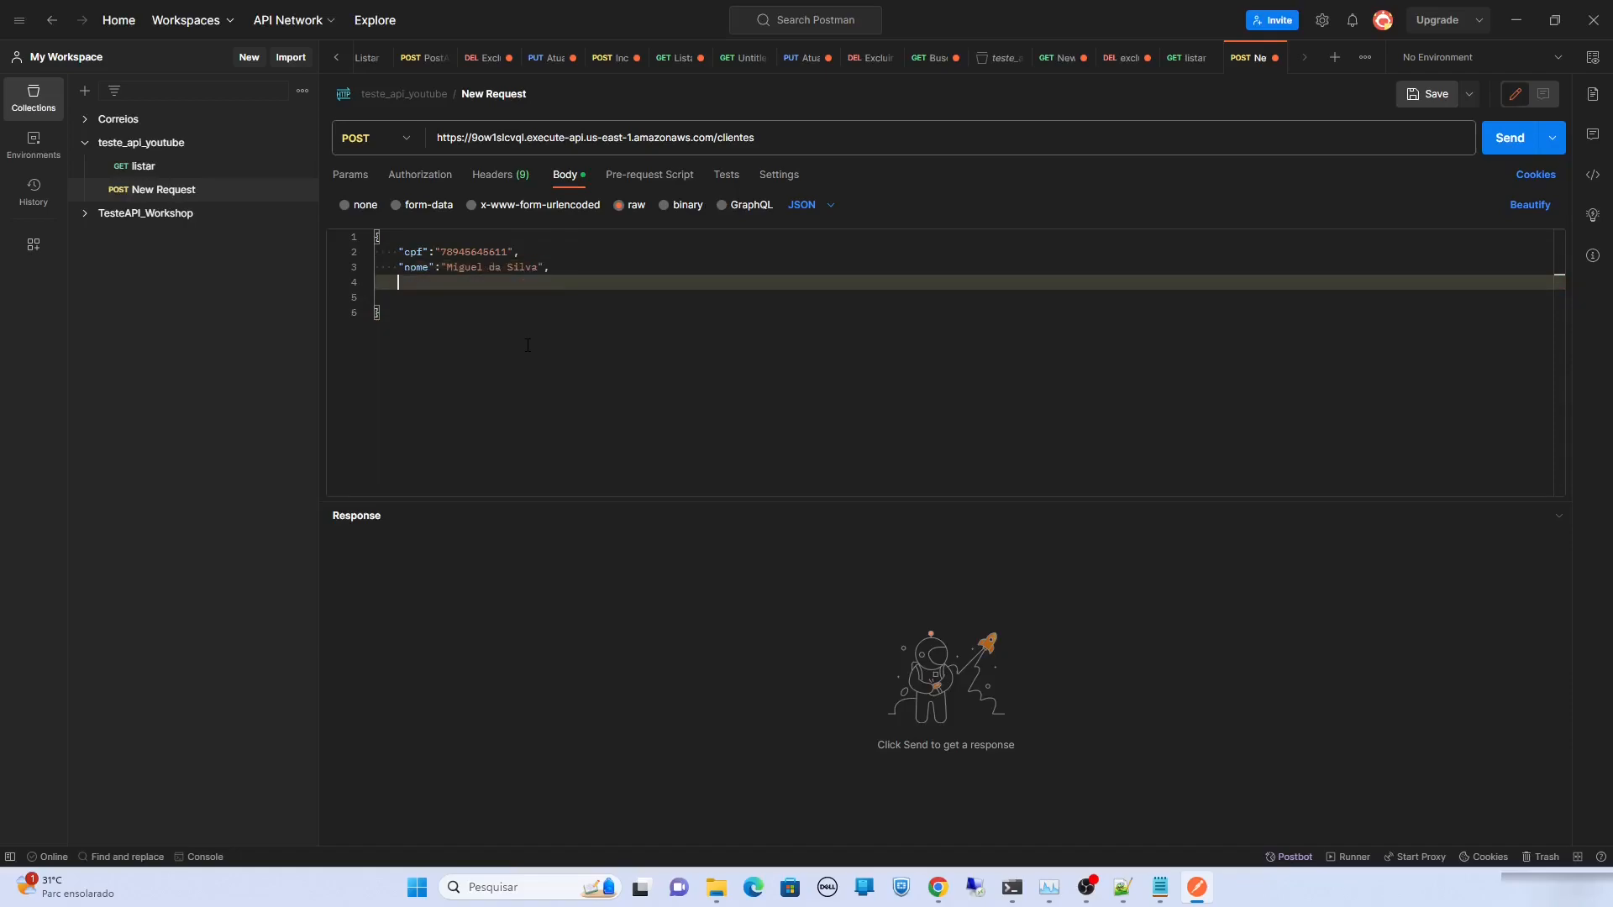
pyautogui.write('"idade": 35')
pyautogui.click(1509, 142)
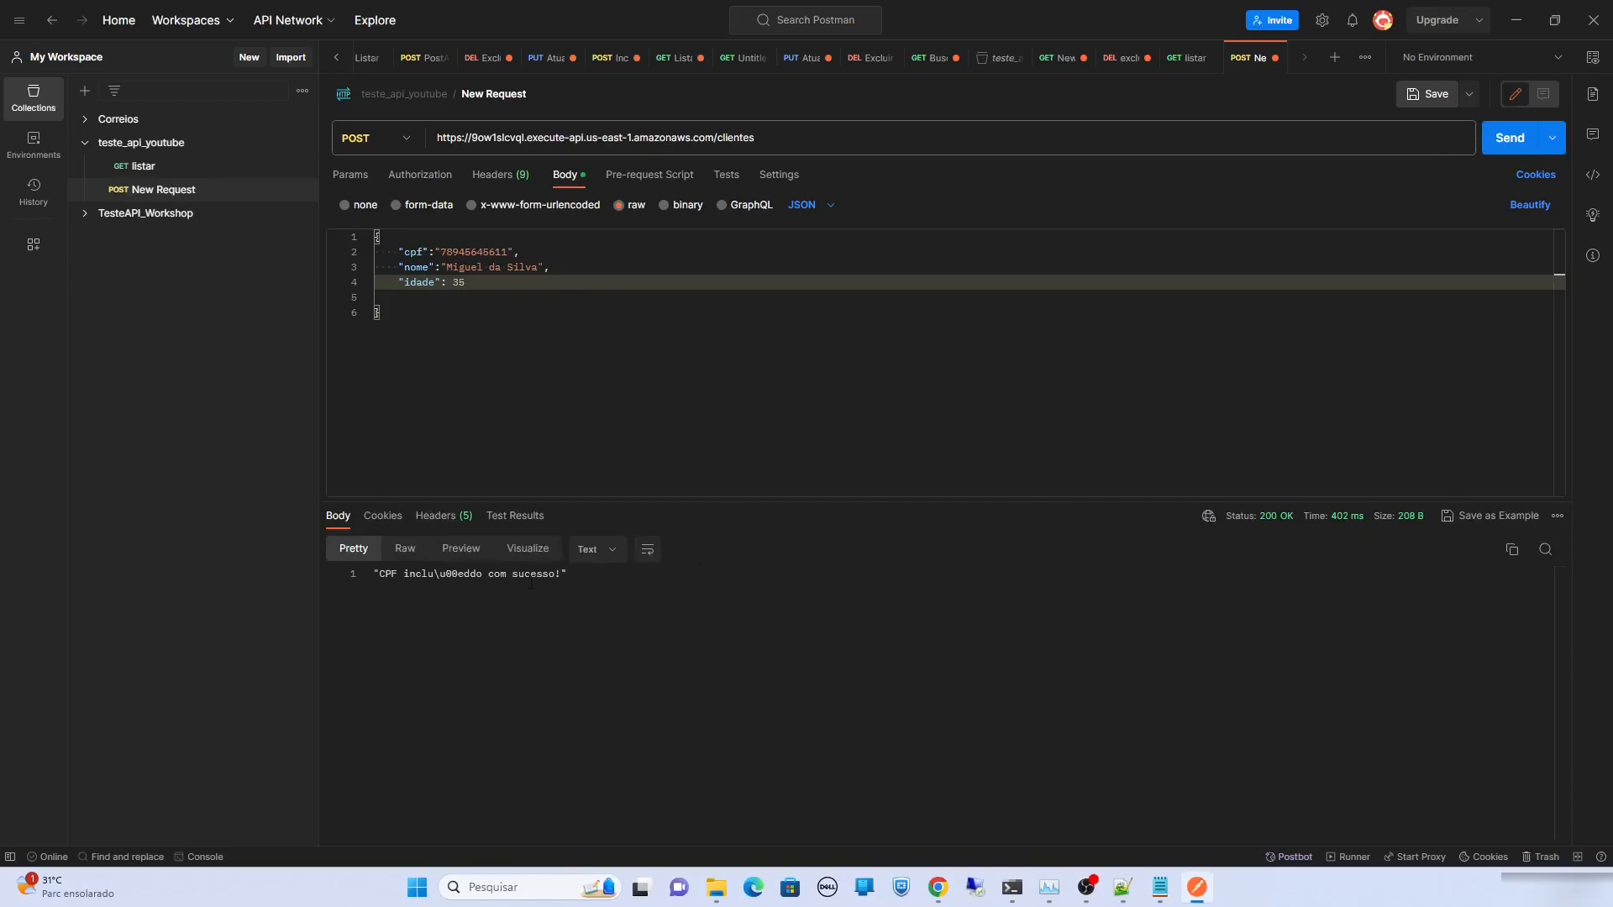
pyautogui.moveTo(433, 579); pyautogui.dragTo(468, 575)
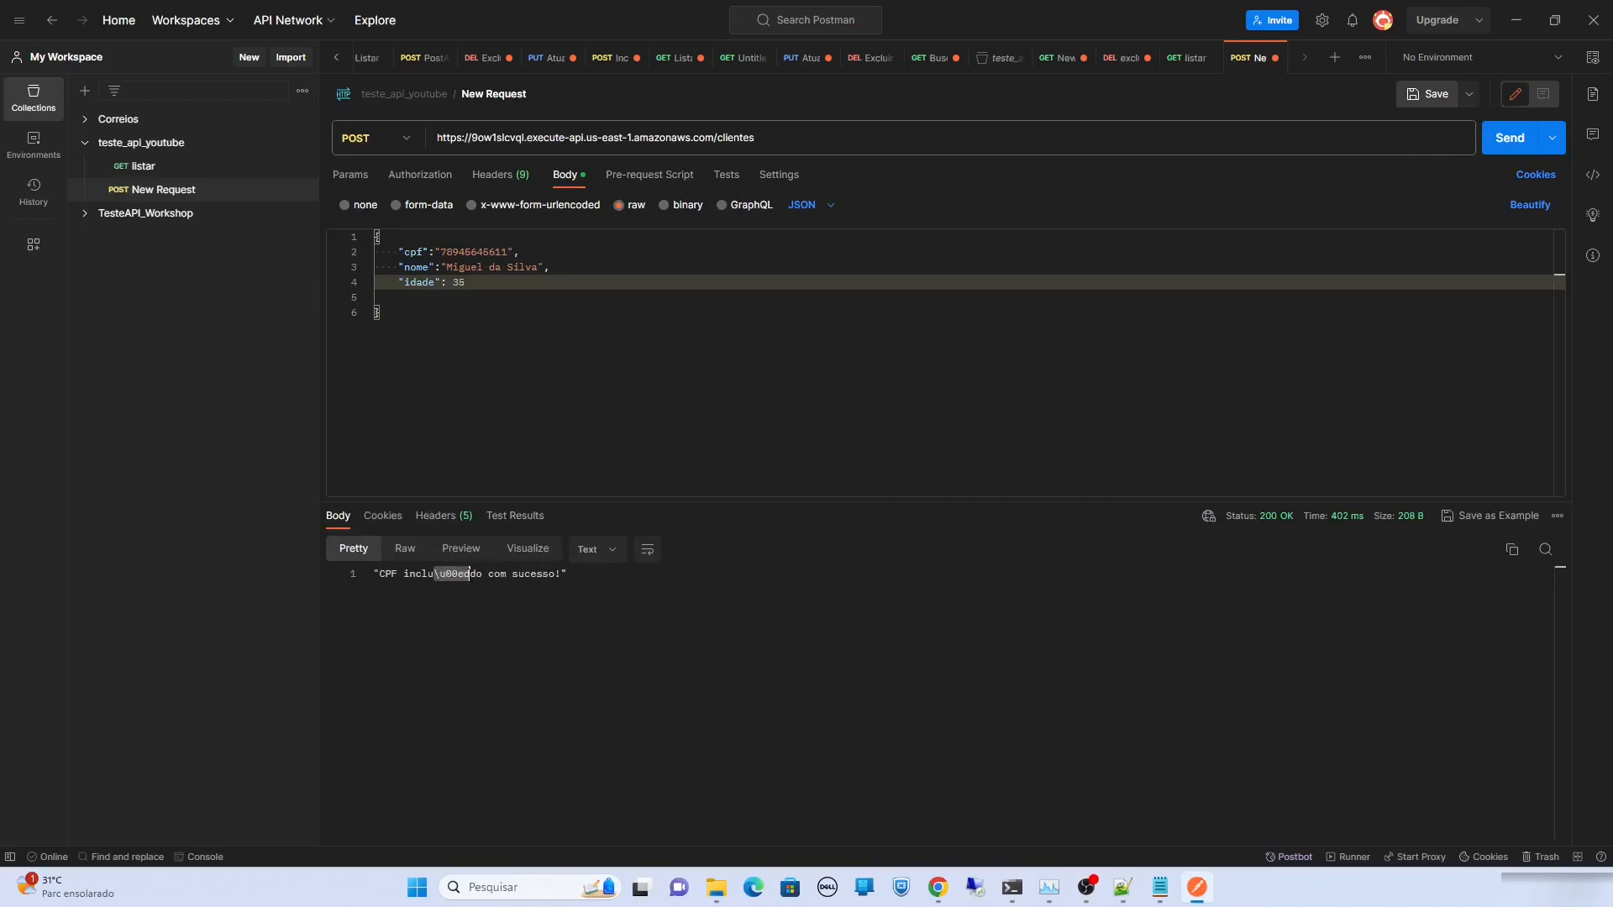
# Resend the listar request to confirm three clients are returned, then go back to the AWS console
pyautogui.click(143, 172)
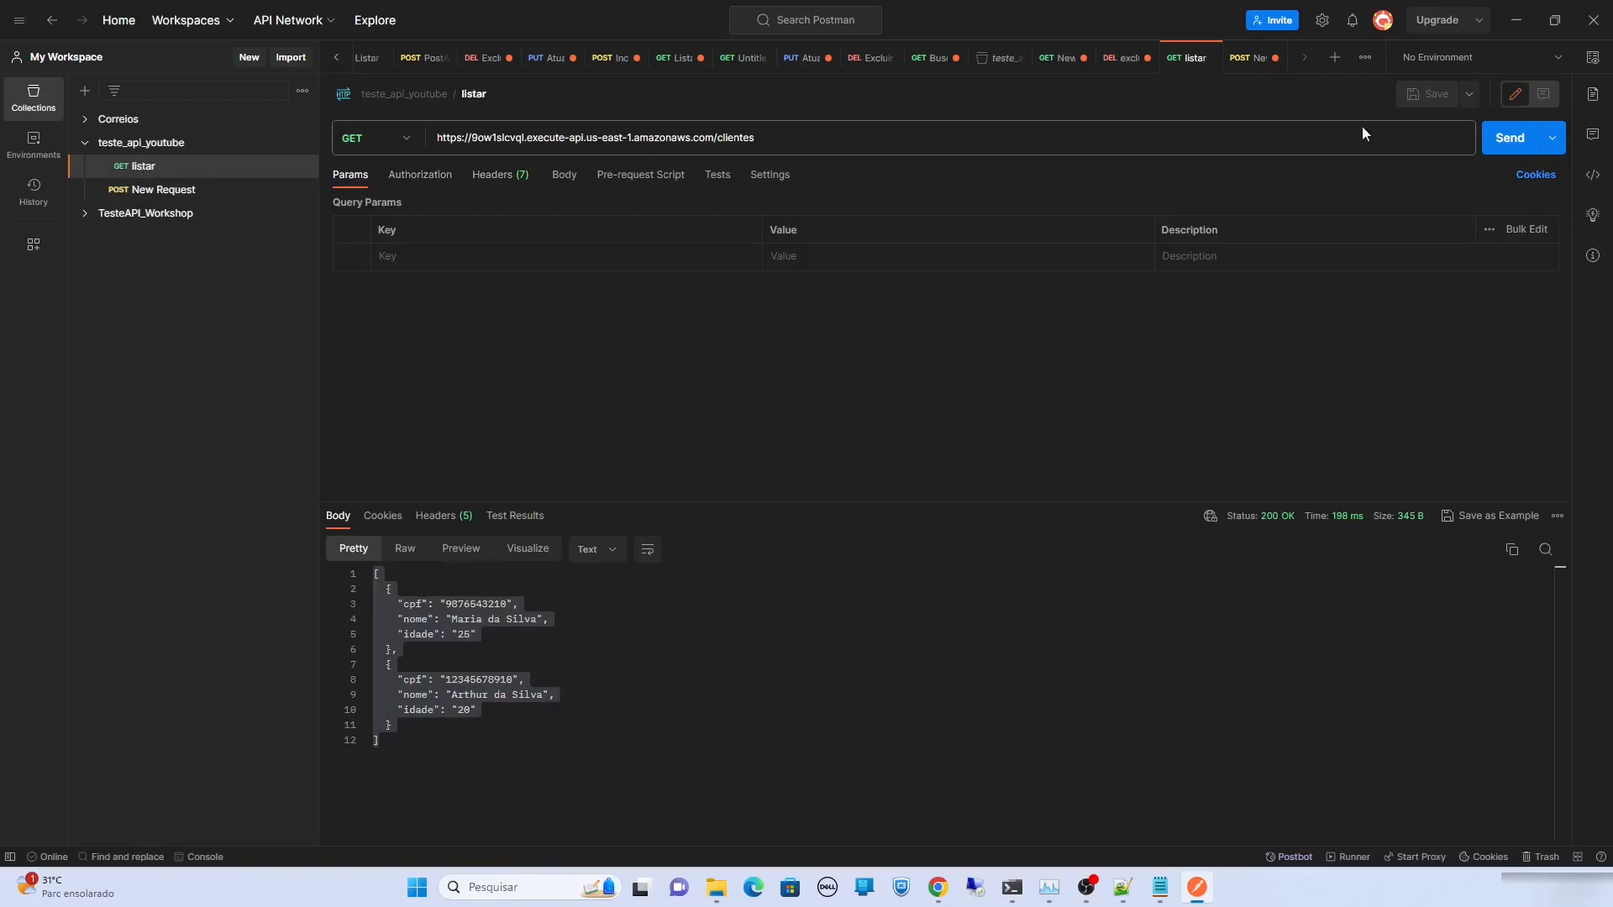
pyautogui.click(1512, 145)
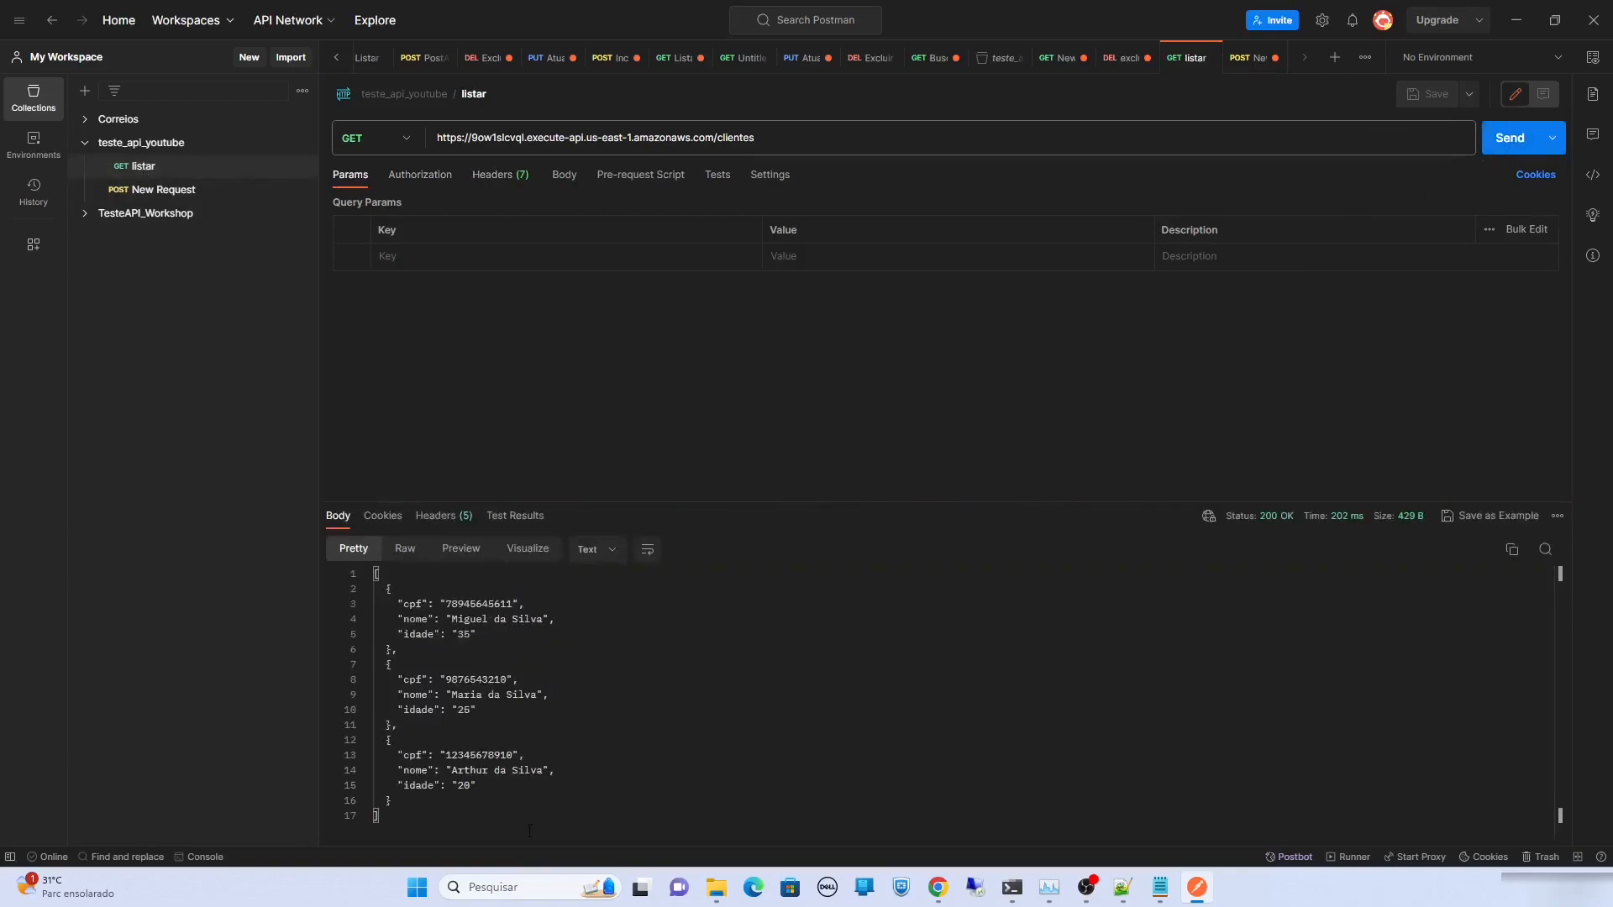
pyautogui.moveTo(457, 619); pyautogui.dragTo(543, 620)
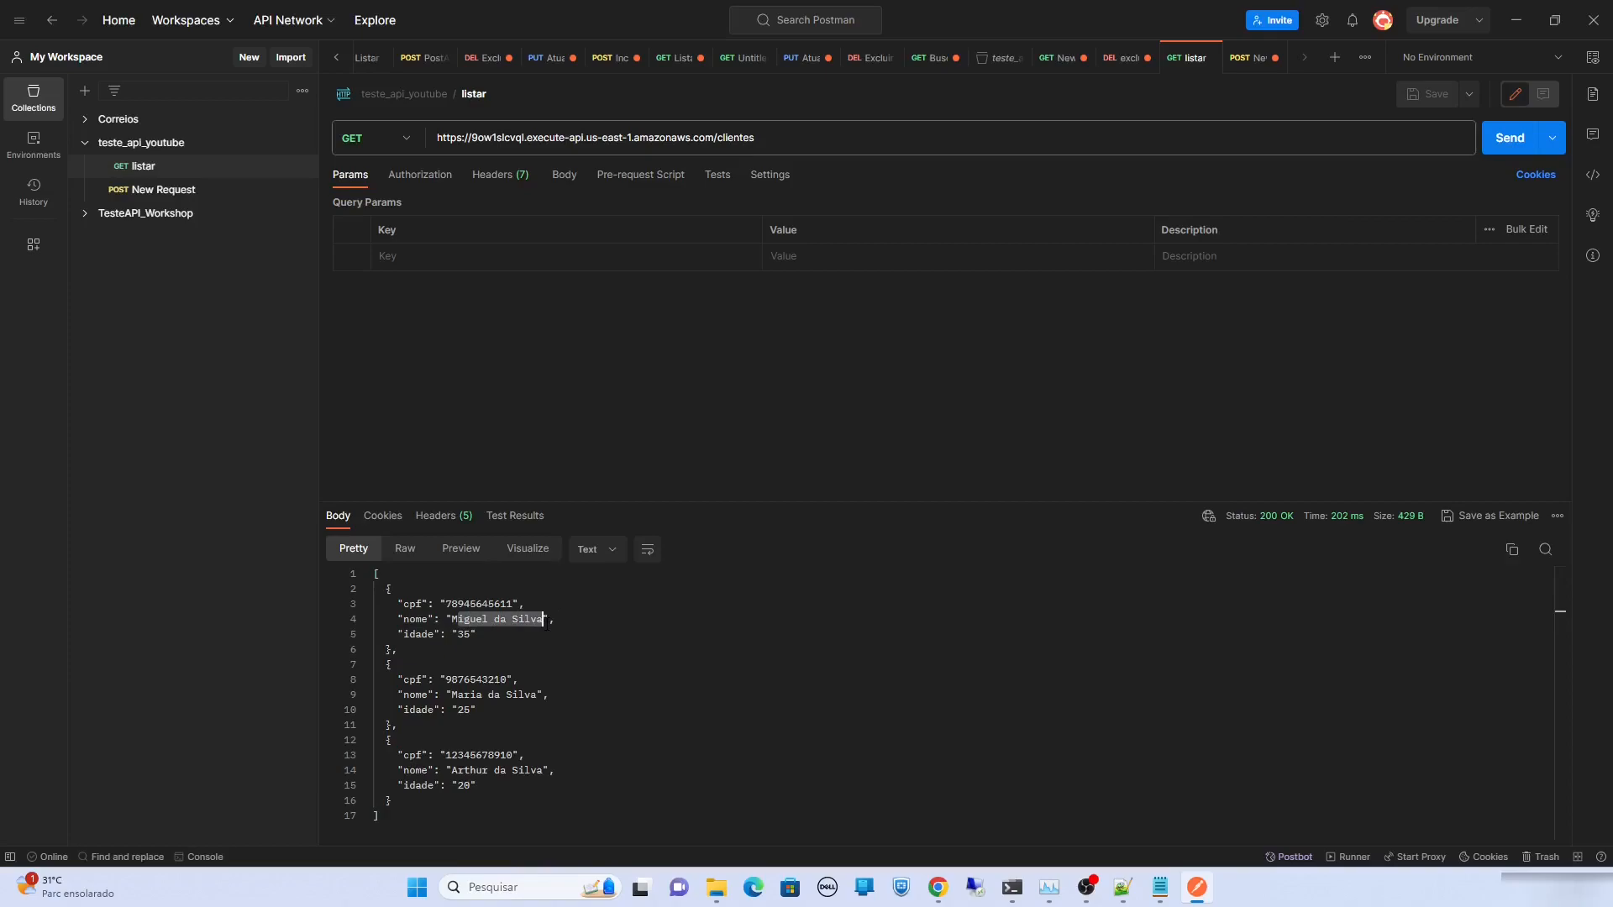
pyautogui.hotkey('alt', 'Tab')
pyautogui.hotkey('alt', 'Tab')
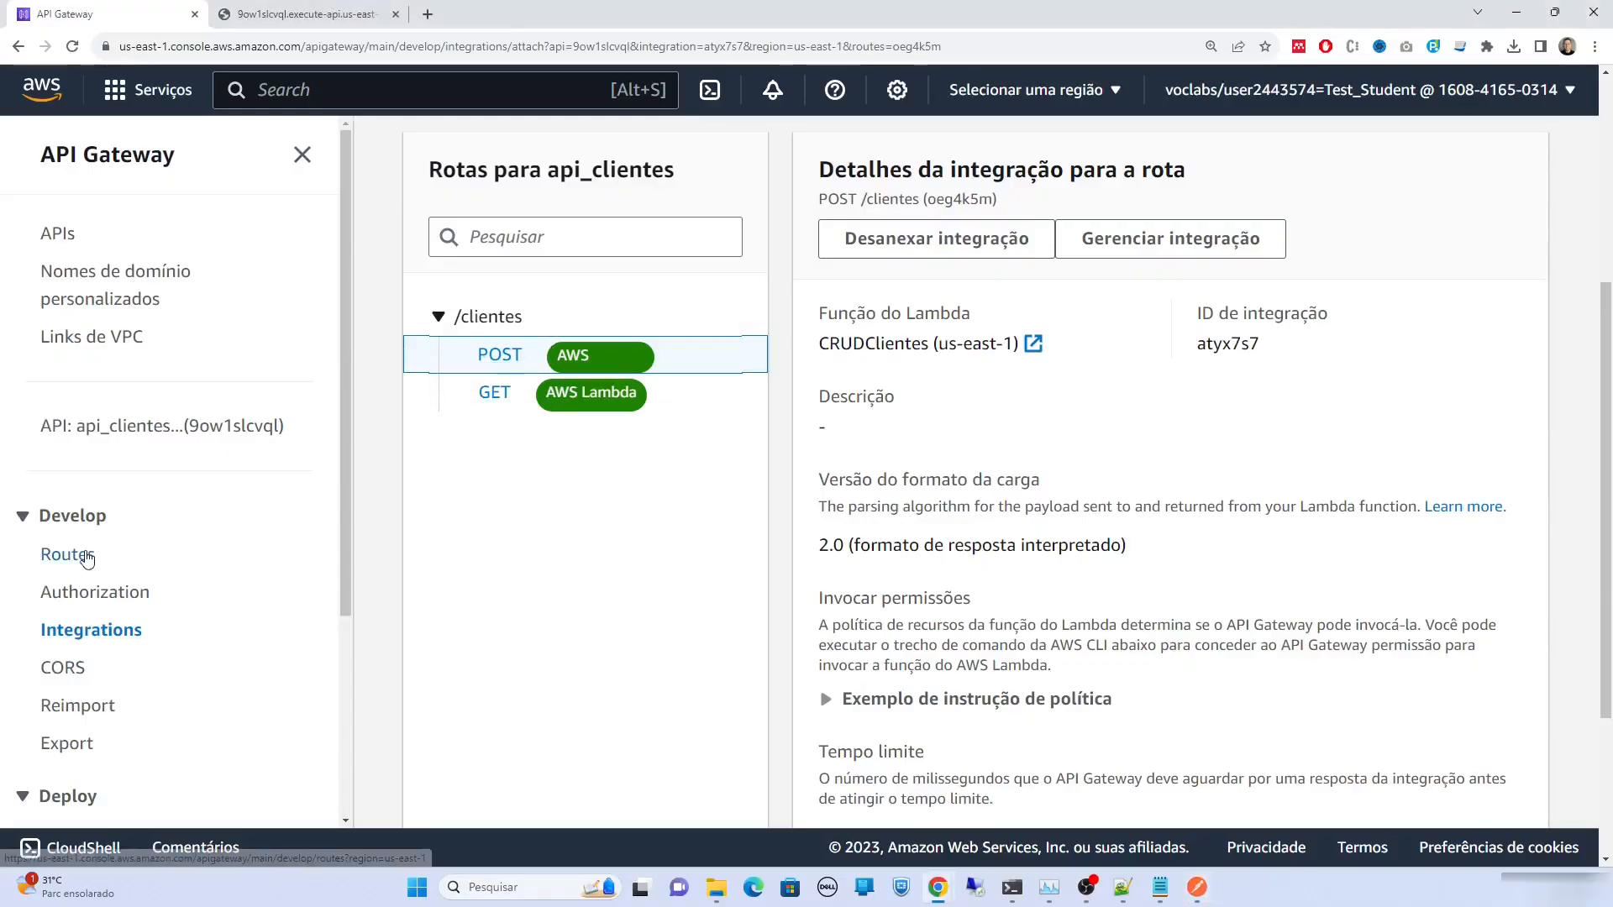
# Create a PUT route with path /clientes/{cpf}
pyautogui.click(84, 556)
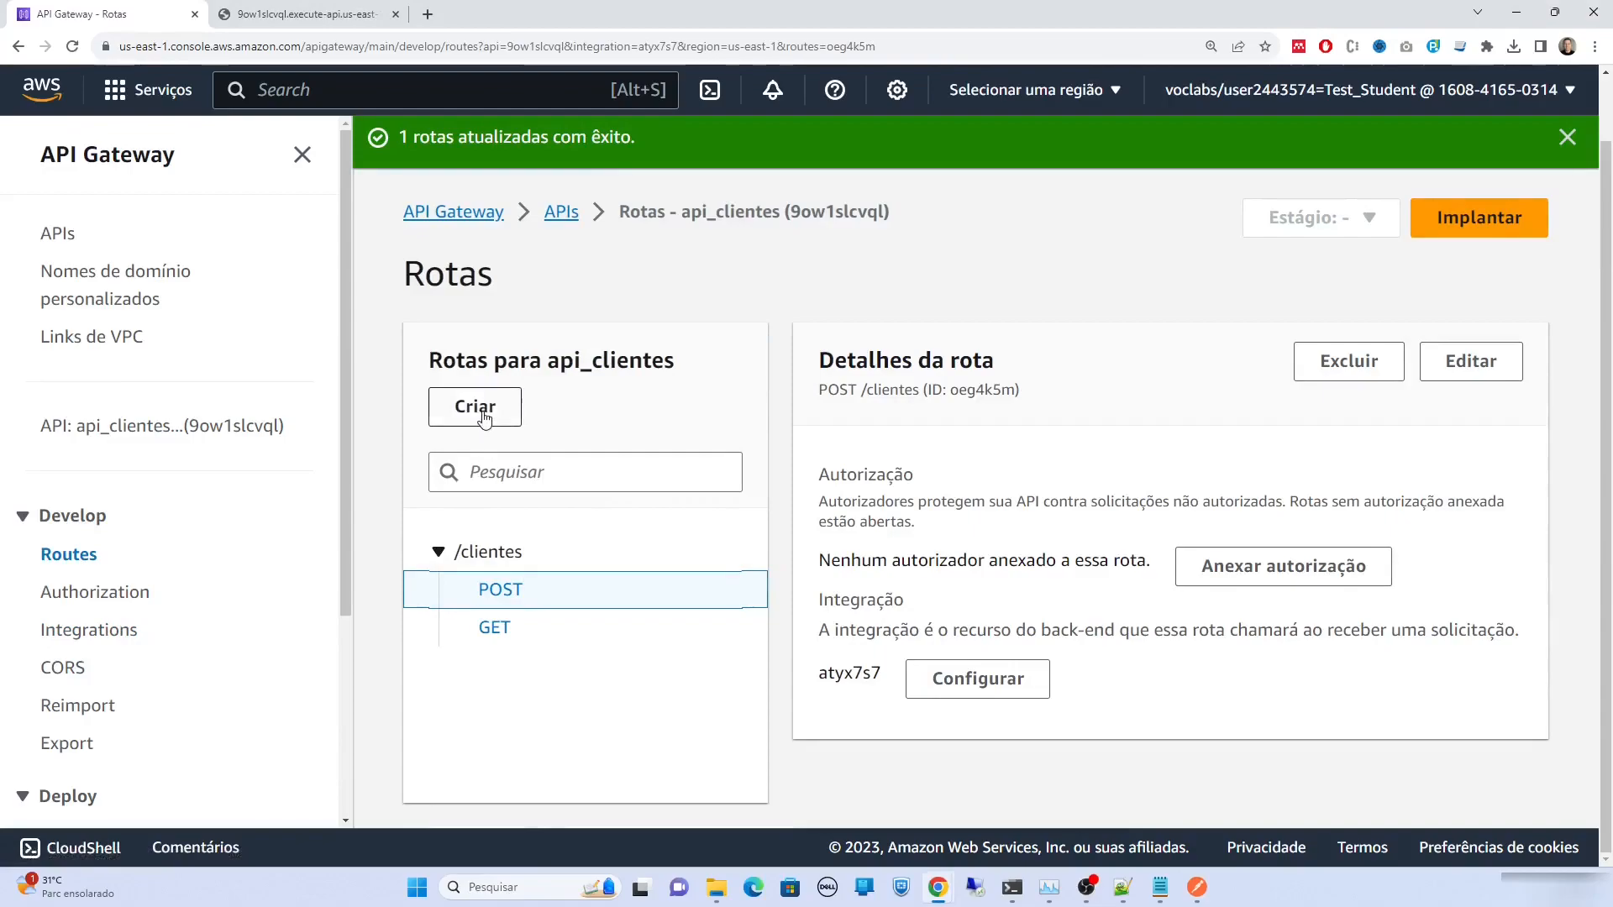
pyautogui.click(476, 406)
pyautogui.click(585, 593)
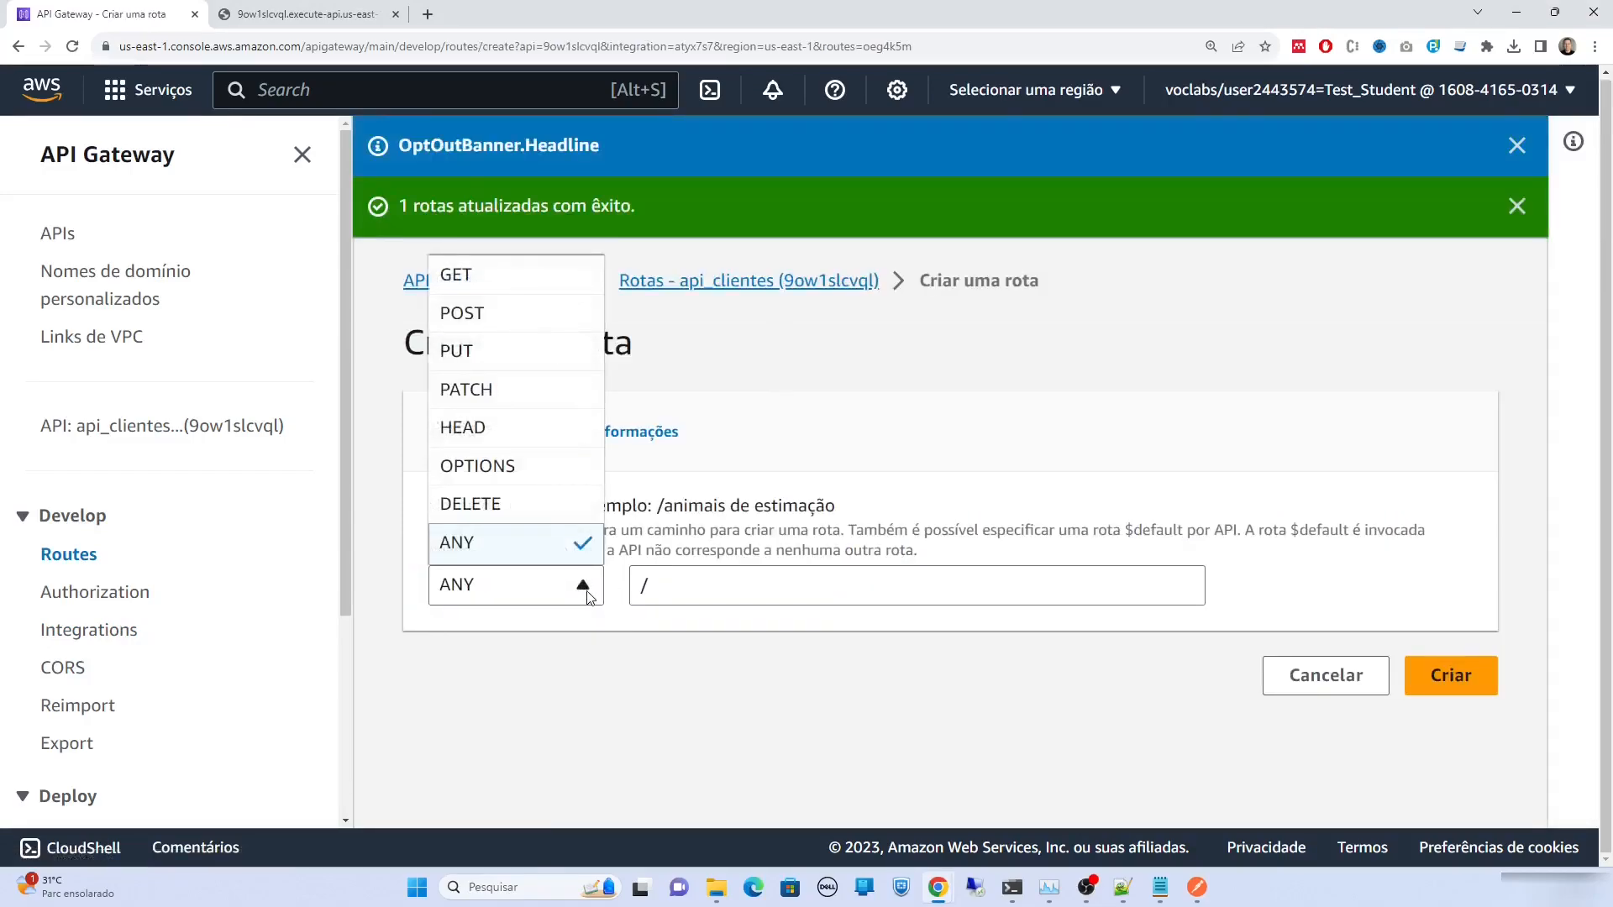
pyautogui.click(543, 366)
pyautogui.click(700, 576)
pyautogui.write('clientes/{}')
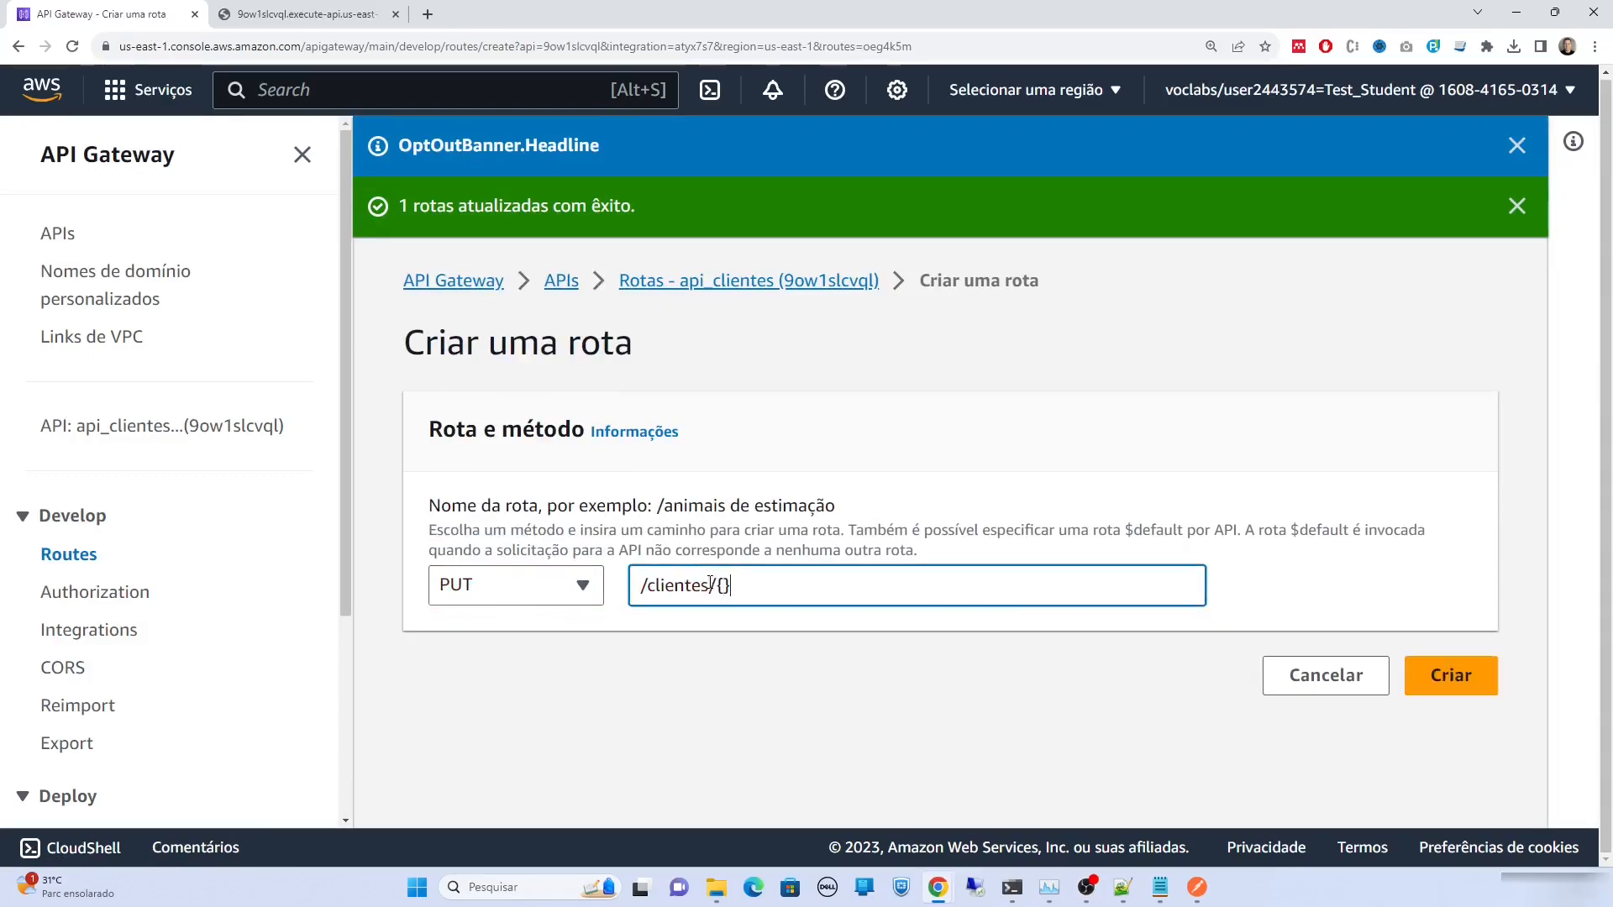
pyautogui.write('cpf')
pyautogui.click(1453, 682)
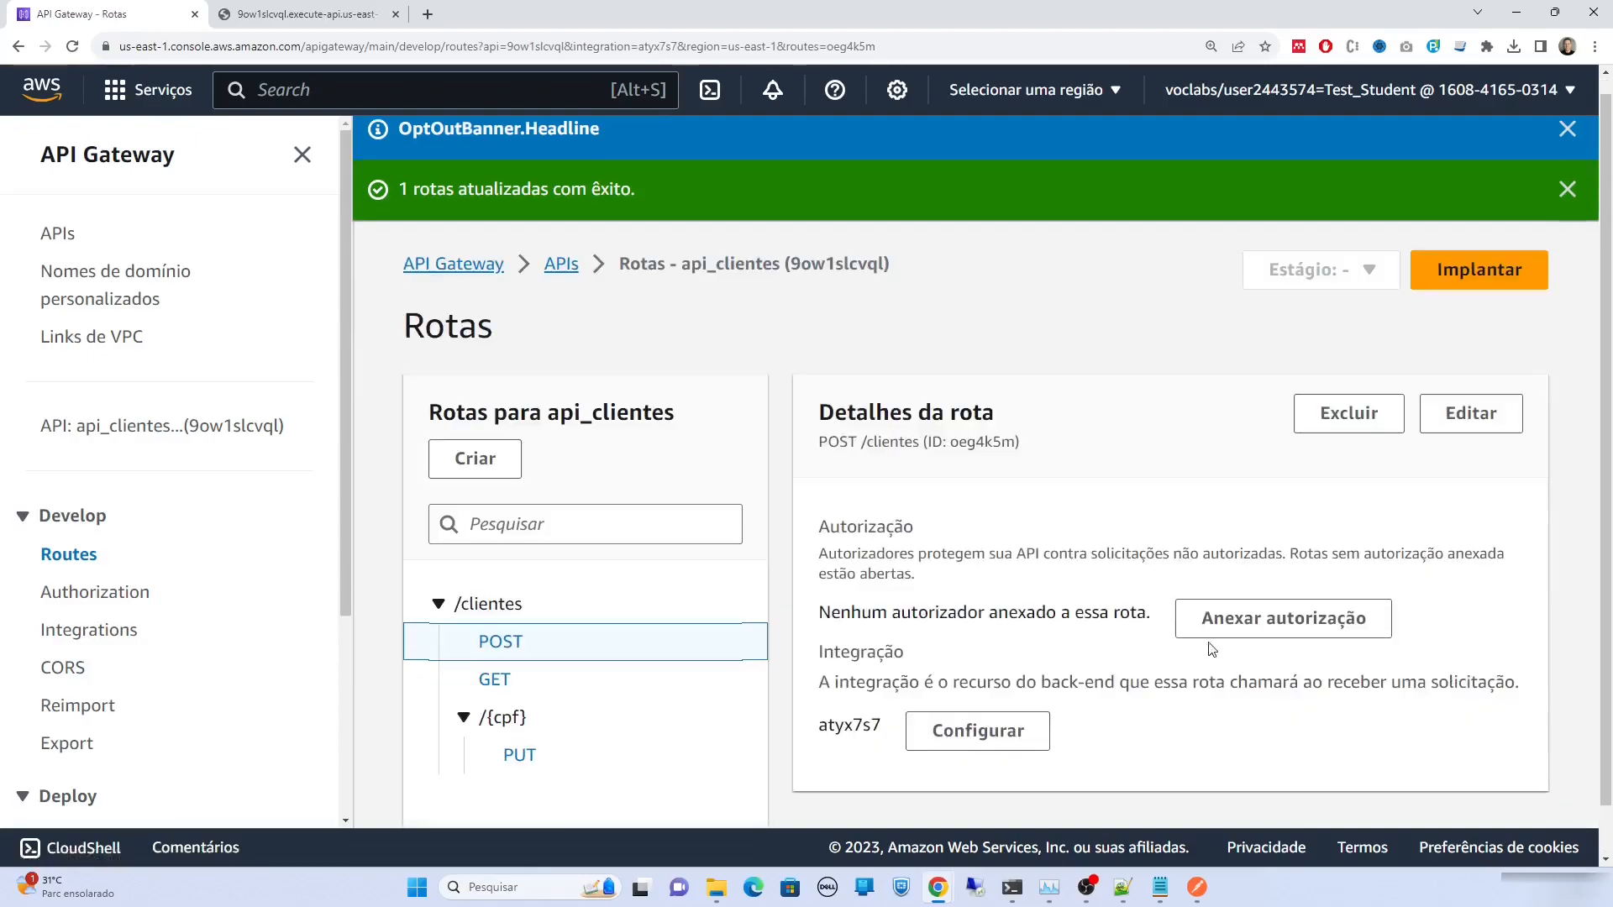
# Create a DELETE route with the same /clientes/{cpf} path
pyautogui.click(505, 471)
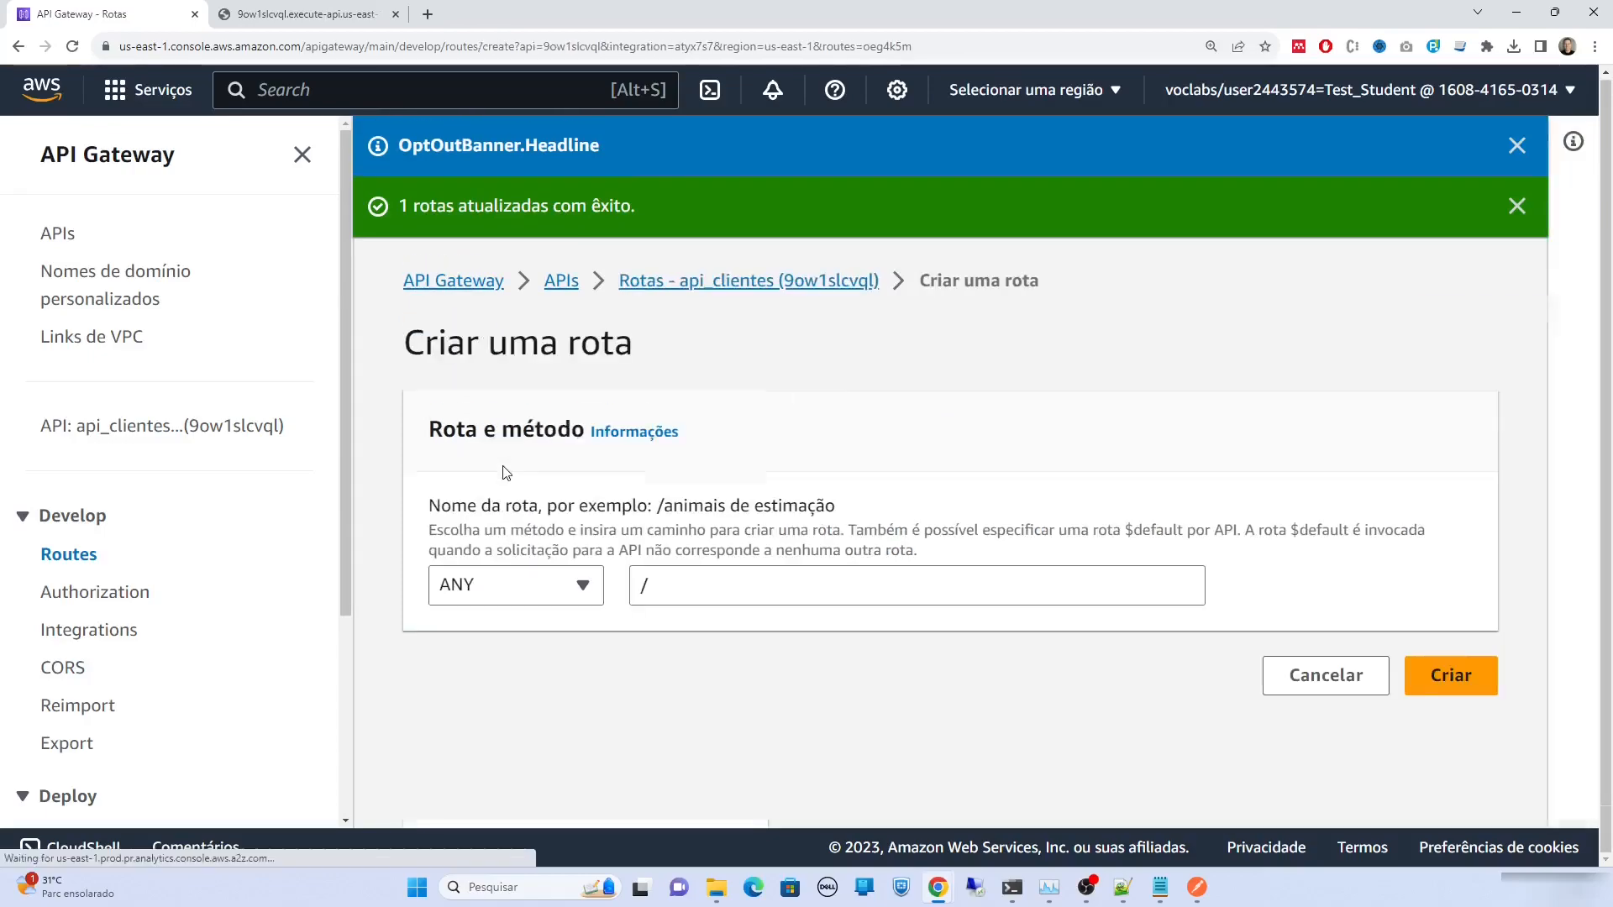
pyautogui.click(564, 586)
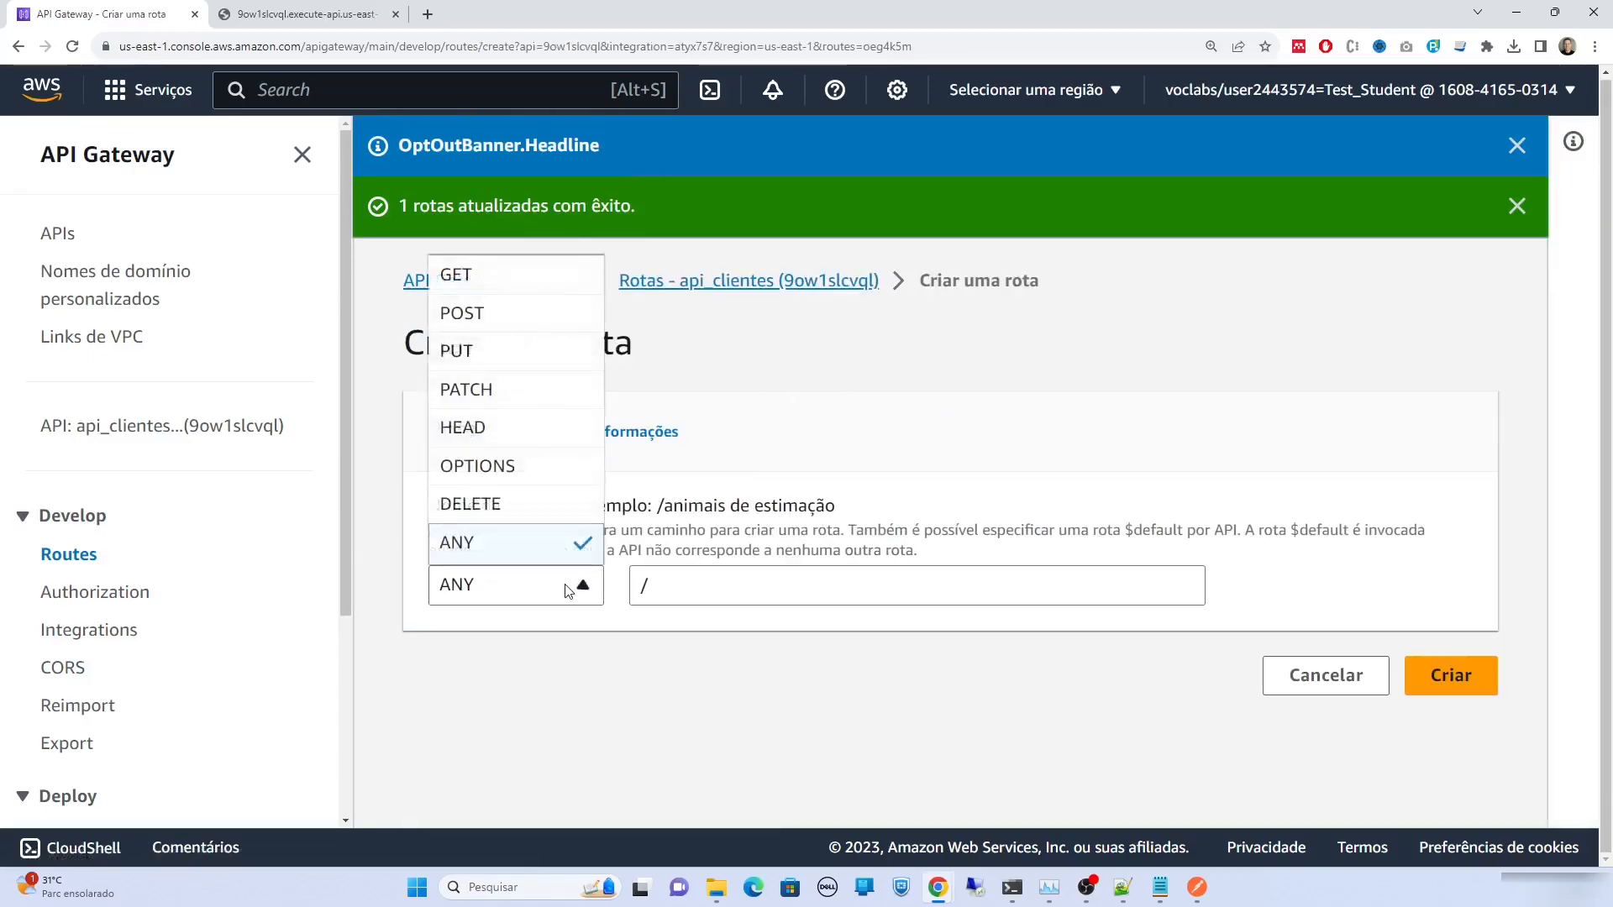
pyautogui.click(530, 504)
pyautogui.click(702, 596)
pyautogui.write('clientes/')
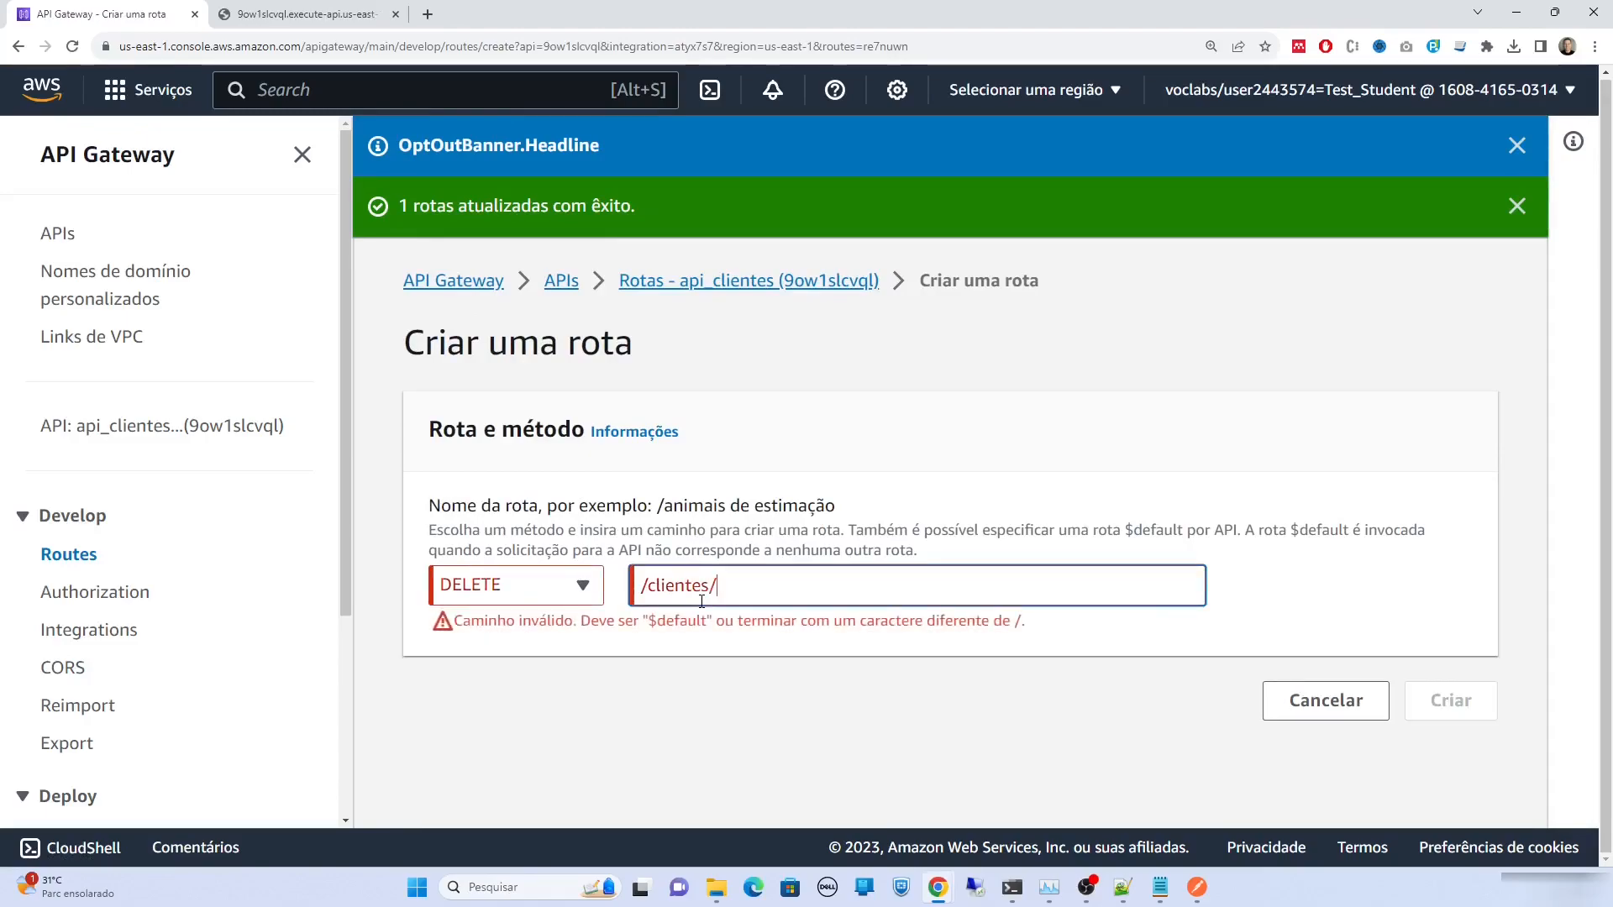
pyautogui.write('{}')
pyautogui.press('Left')
pyautogui.write('cpf')
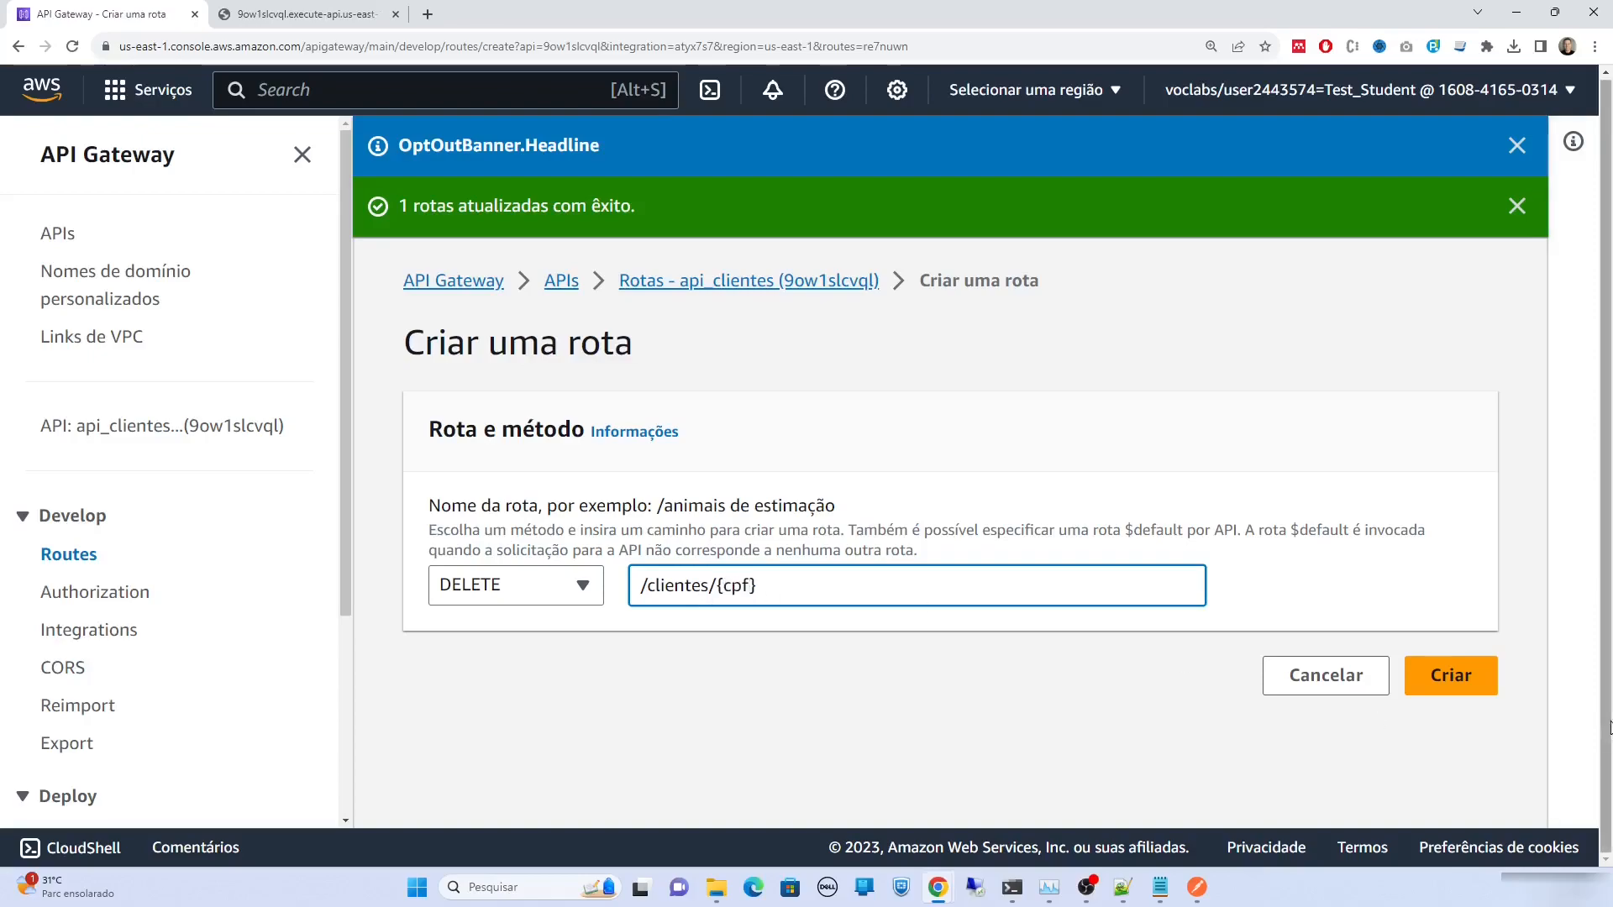
pyautogui.click(1450, 676)
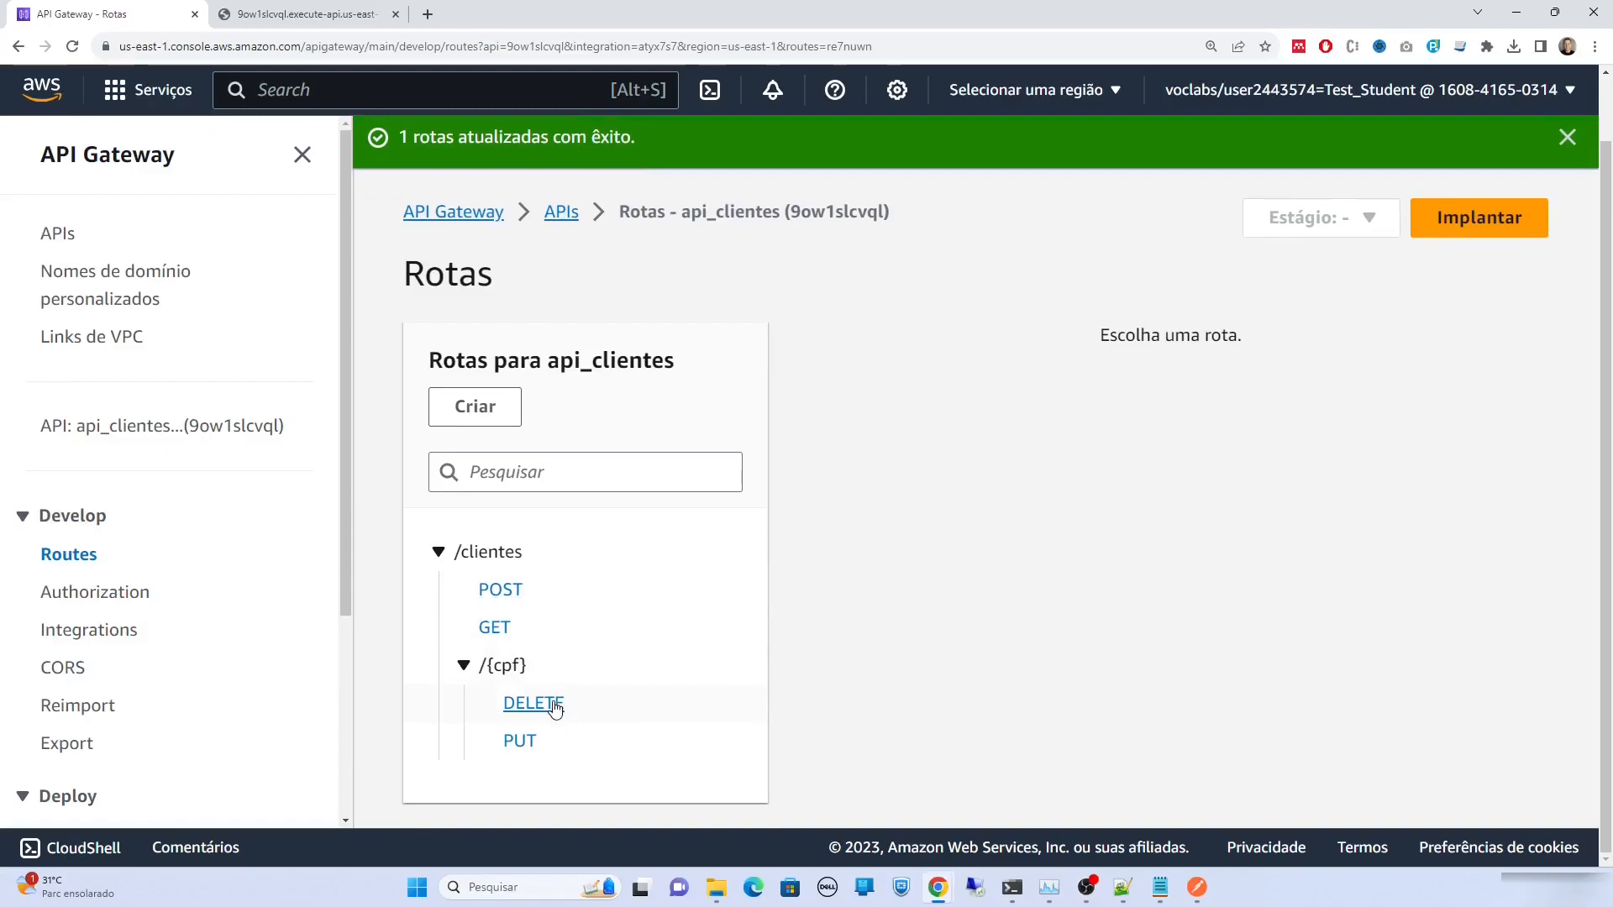
# Attach the existing CRUDClientes Lambda integration to DELETE /clientes/{cpf}, then return to Postman
pyautogui.click(554, 710)
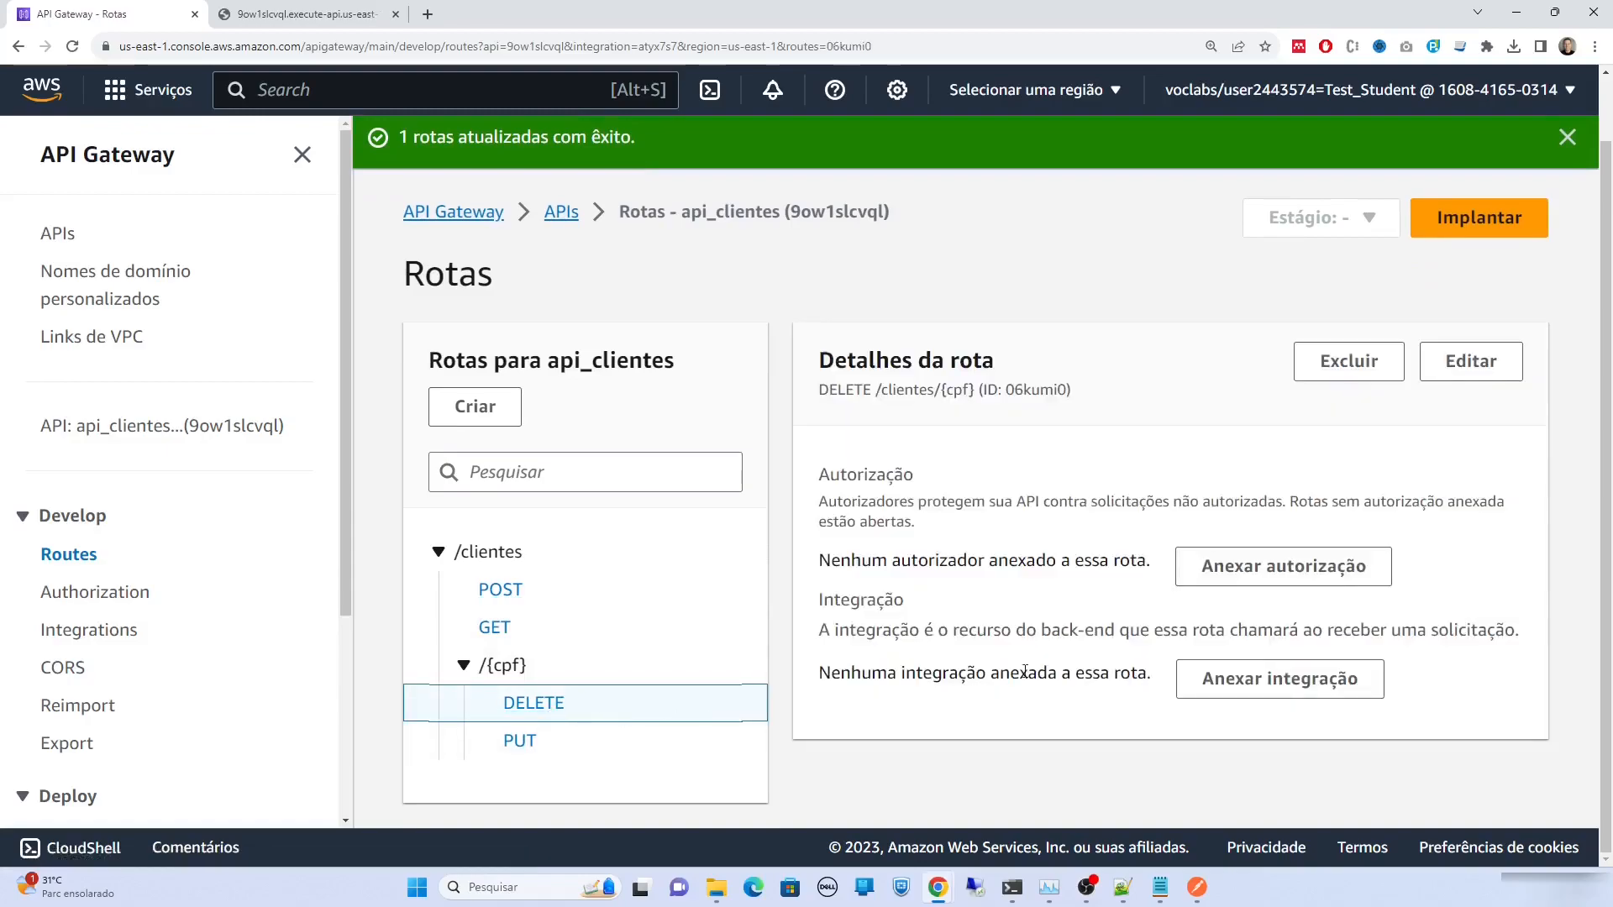
pyautogui.click(1278, 682)
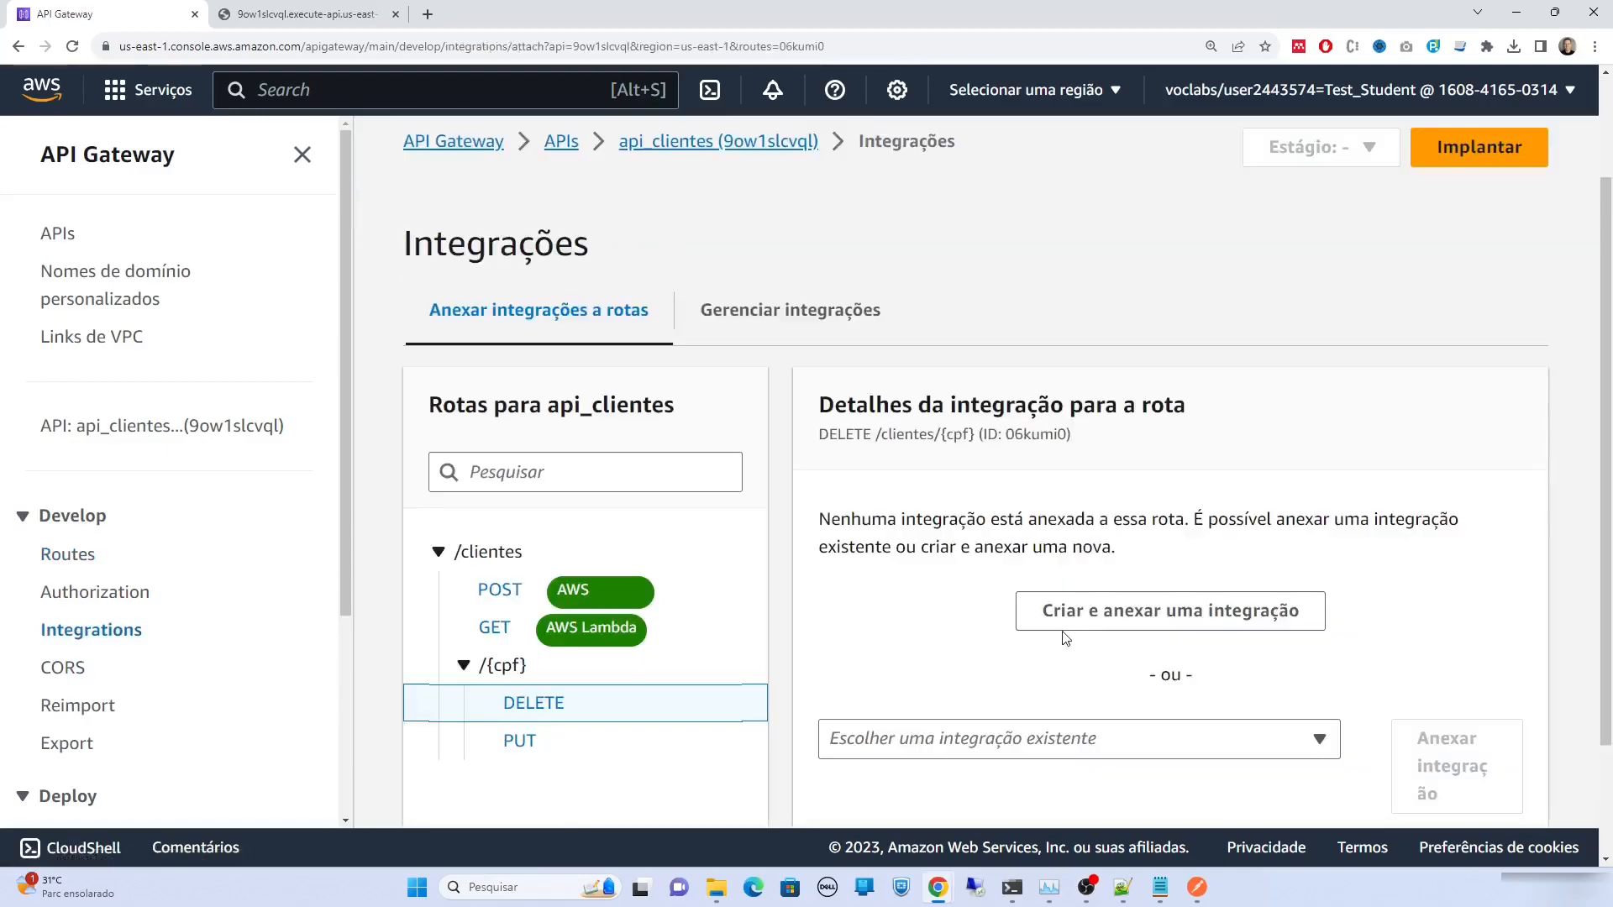
pyautogui.scroll(-2, 1092, 639)
pyautogui.click(1163, 587)
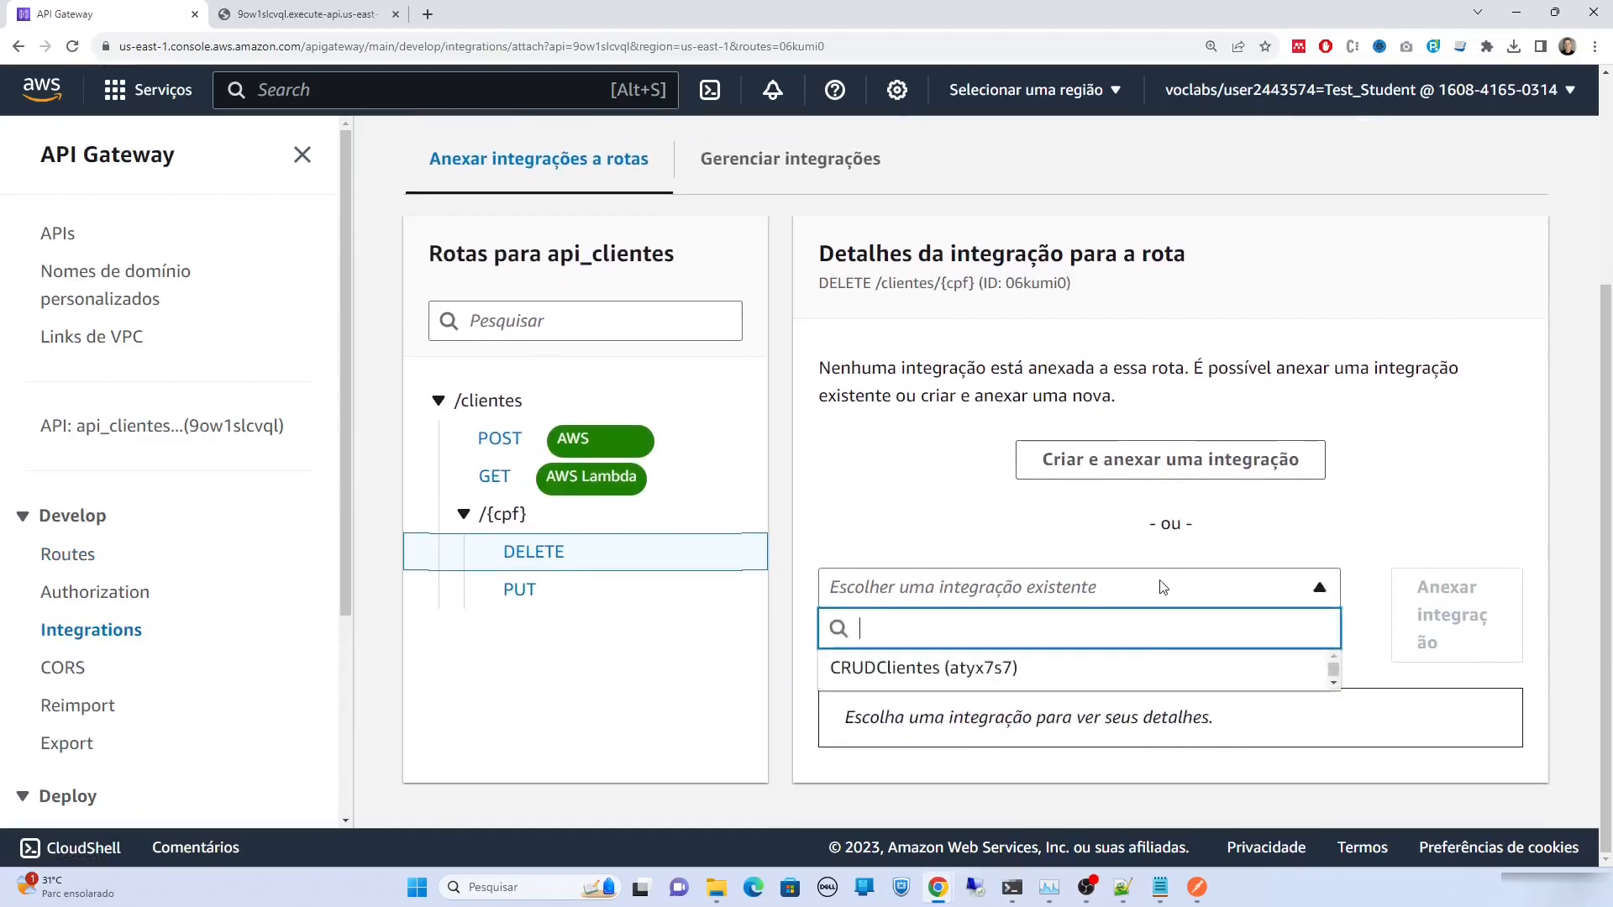
pyautogui.click(1137, 672)
pyautogui.scroll(-3, 1185, 655)
pyautogui.click(1444, 372)
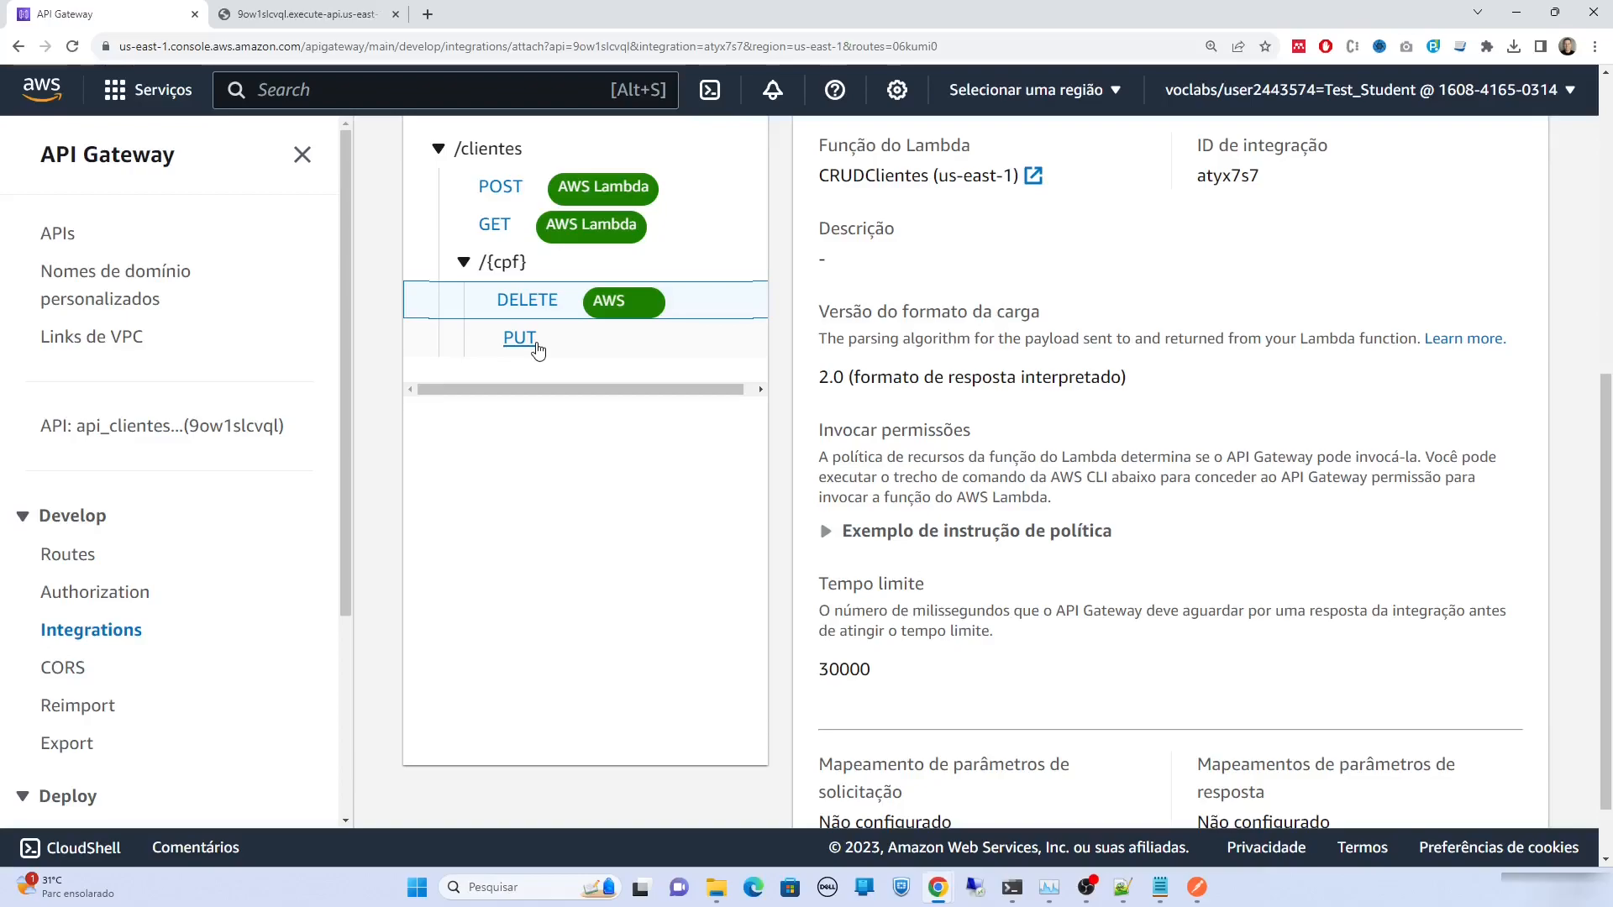
pyautogui.click(1198, 887)
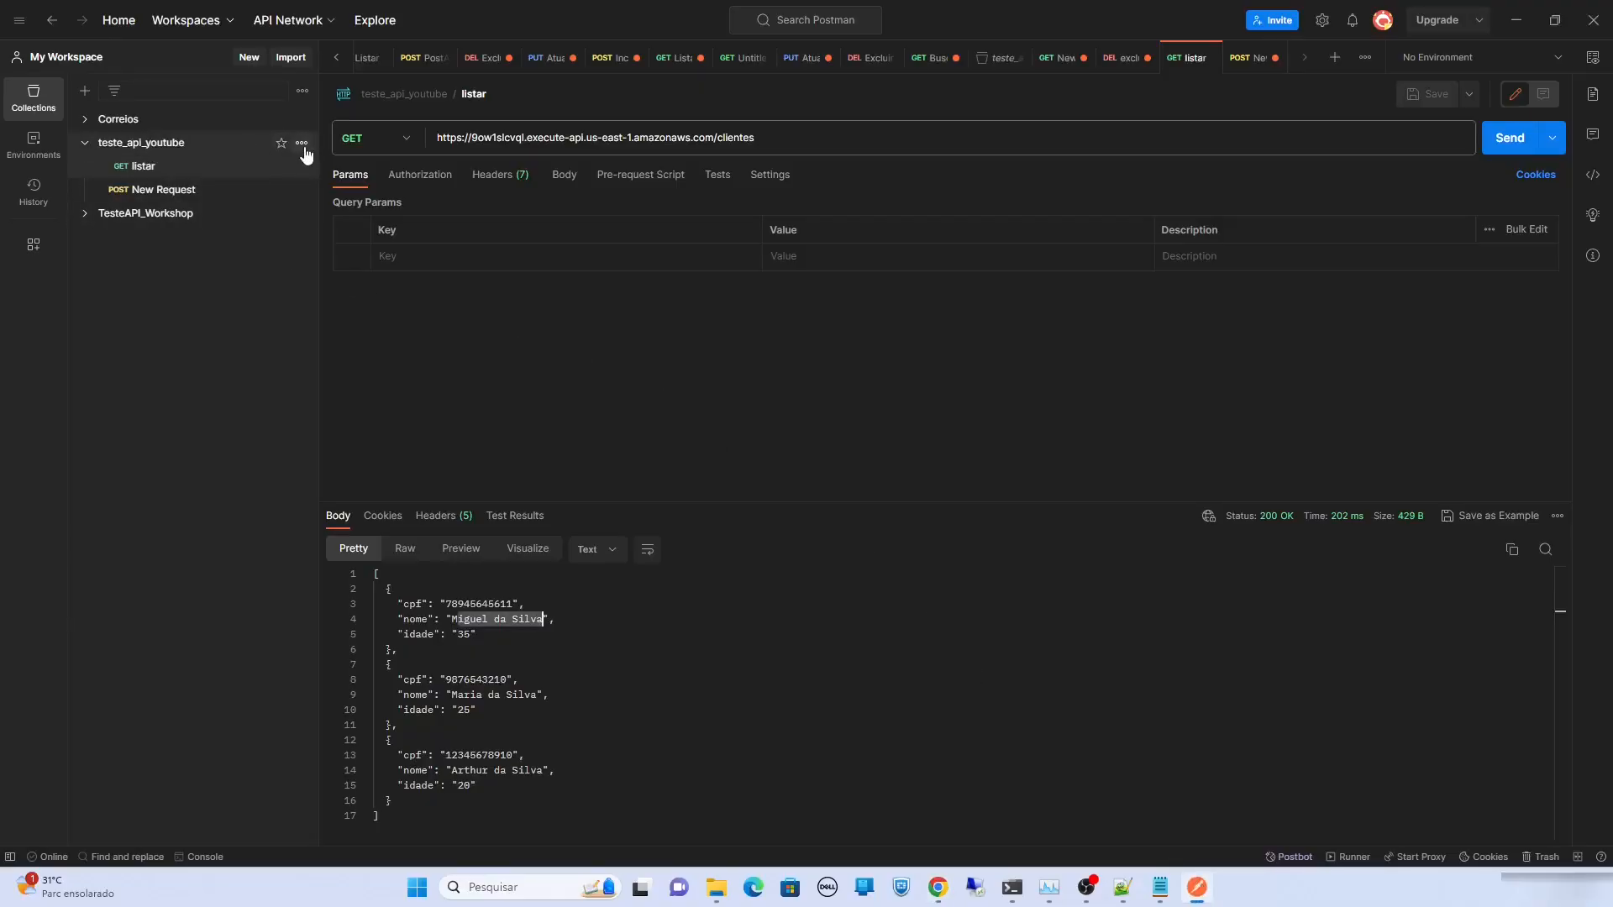
pyautogui.click(302, 145)
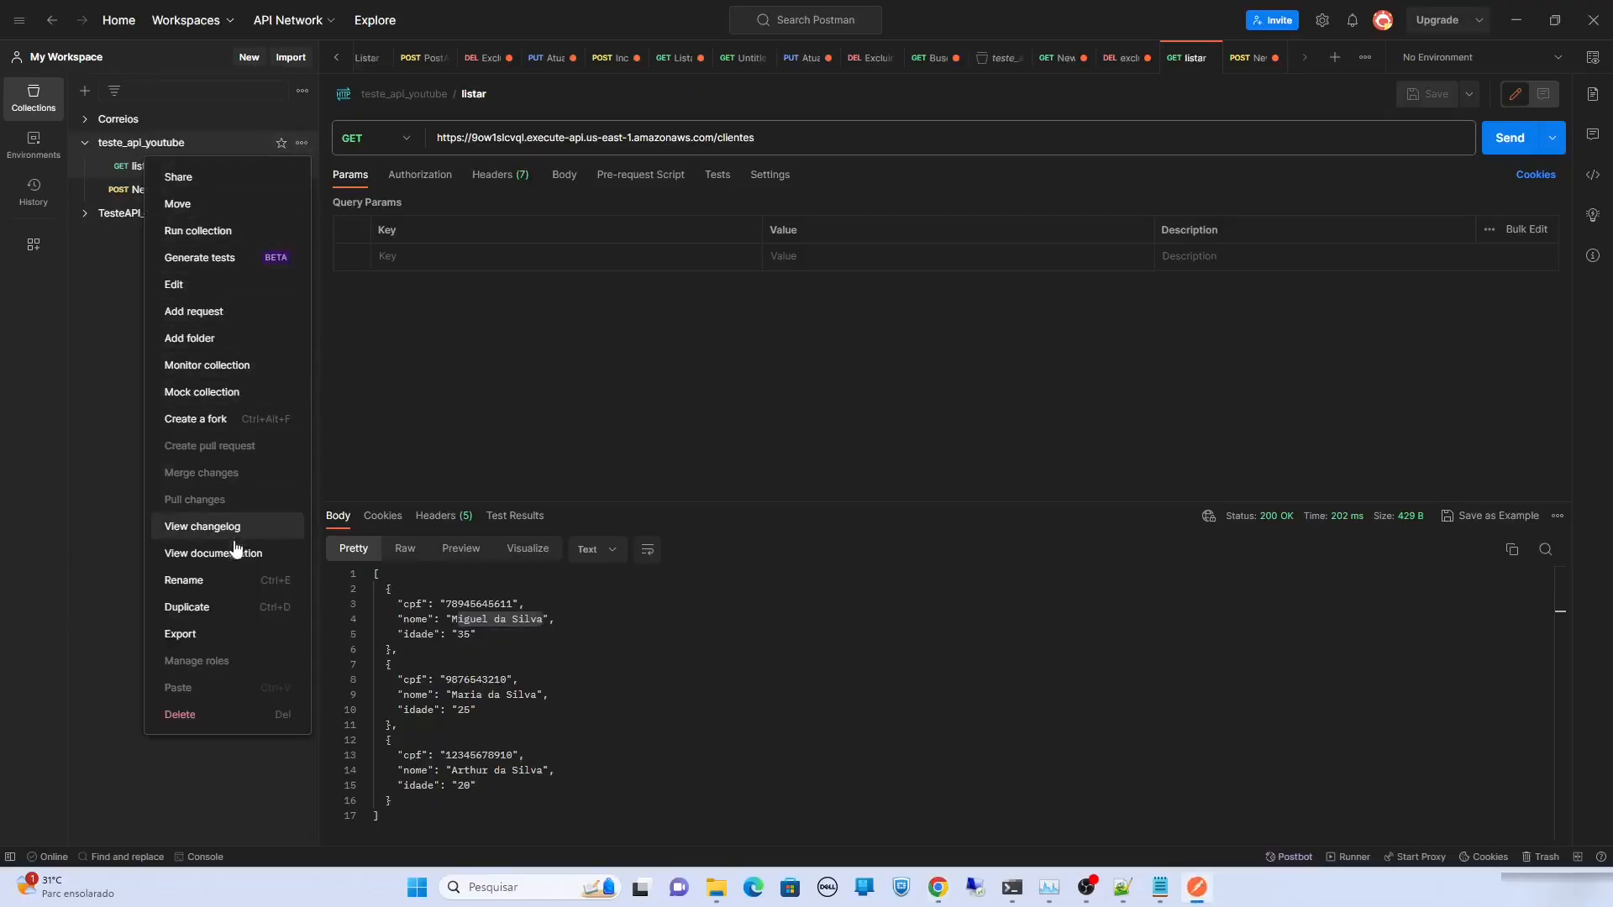
pyautogui.doubleClick(501, 603)
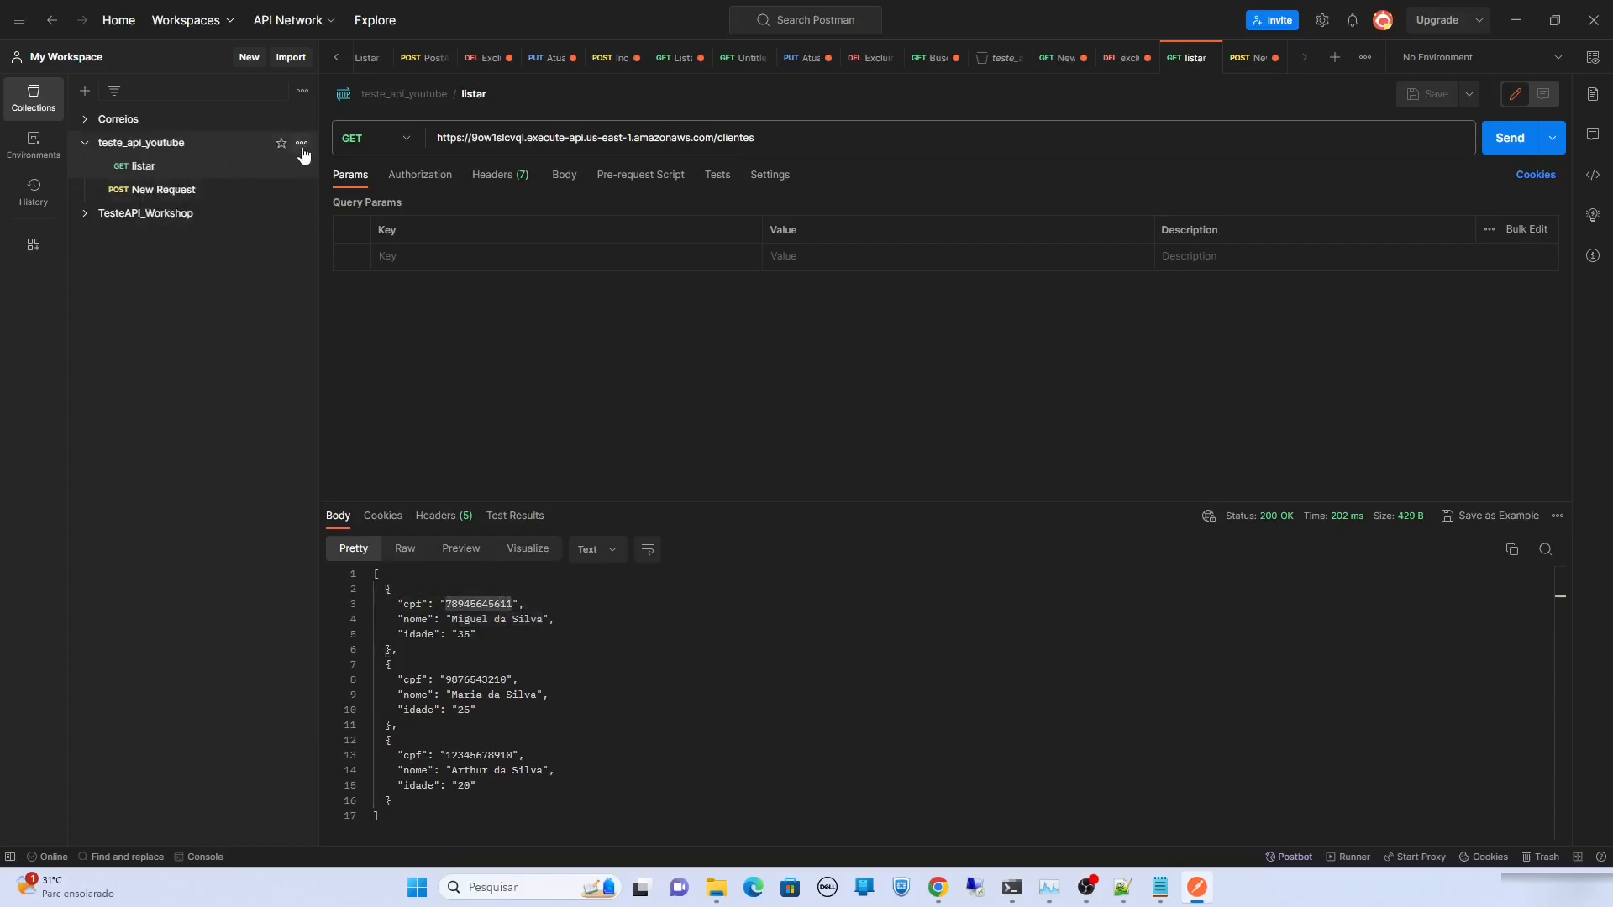
pyautogui.click(302, 144)
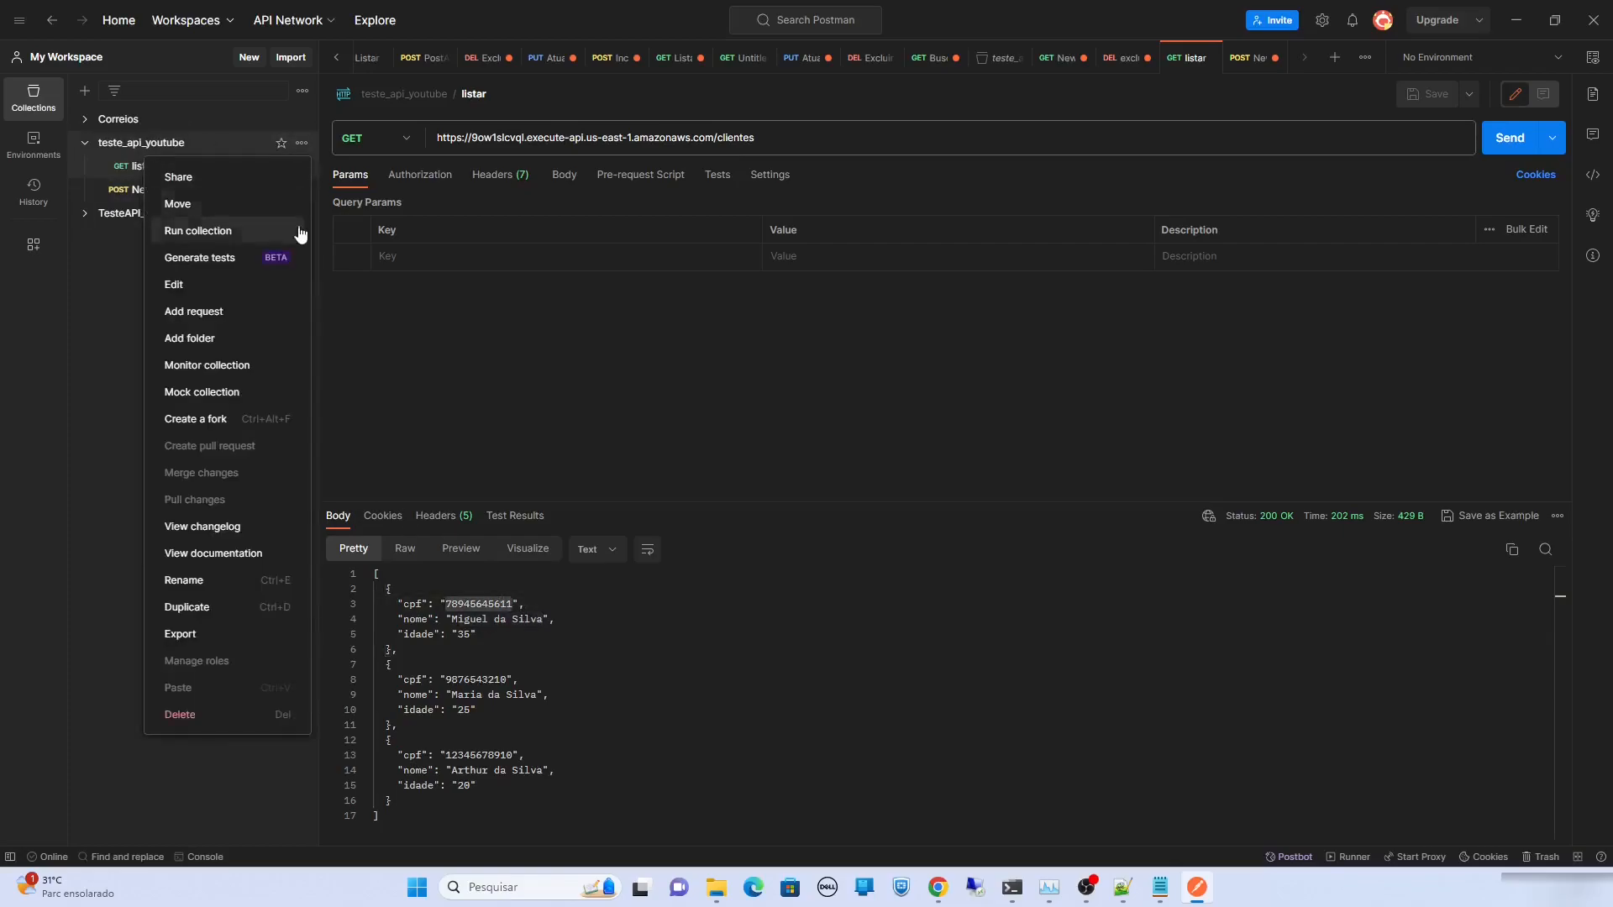
pyautogui.click(294, 310)
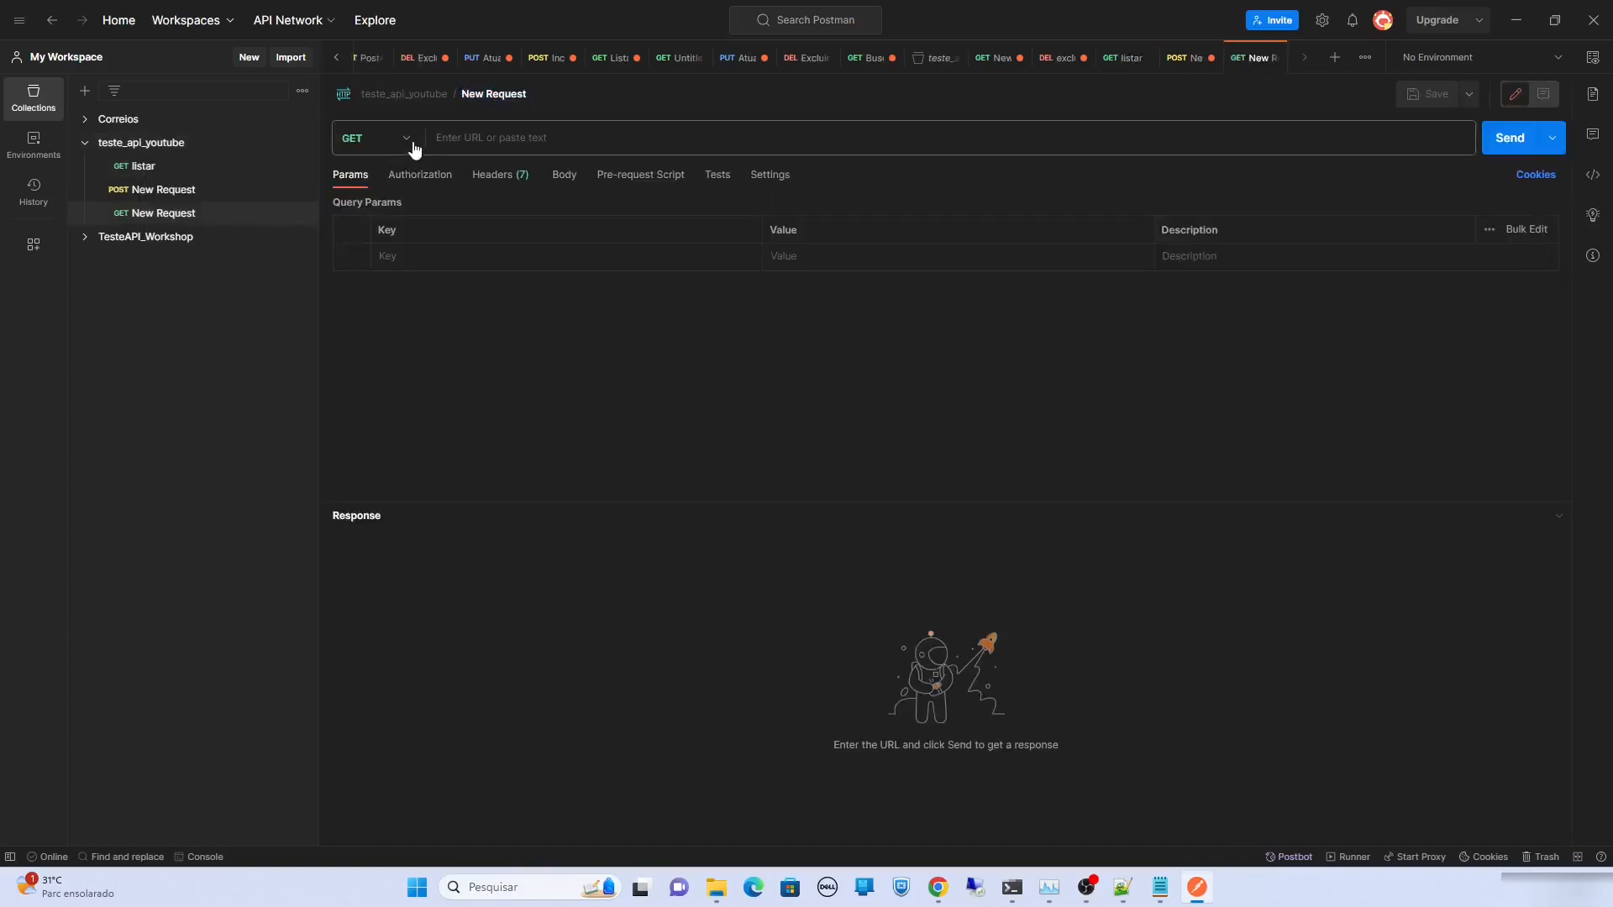
pyautogui.click(406, 141)
pyautogui.click(407, 235)
pyautogui.click(493, 140)
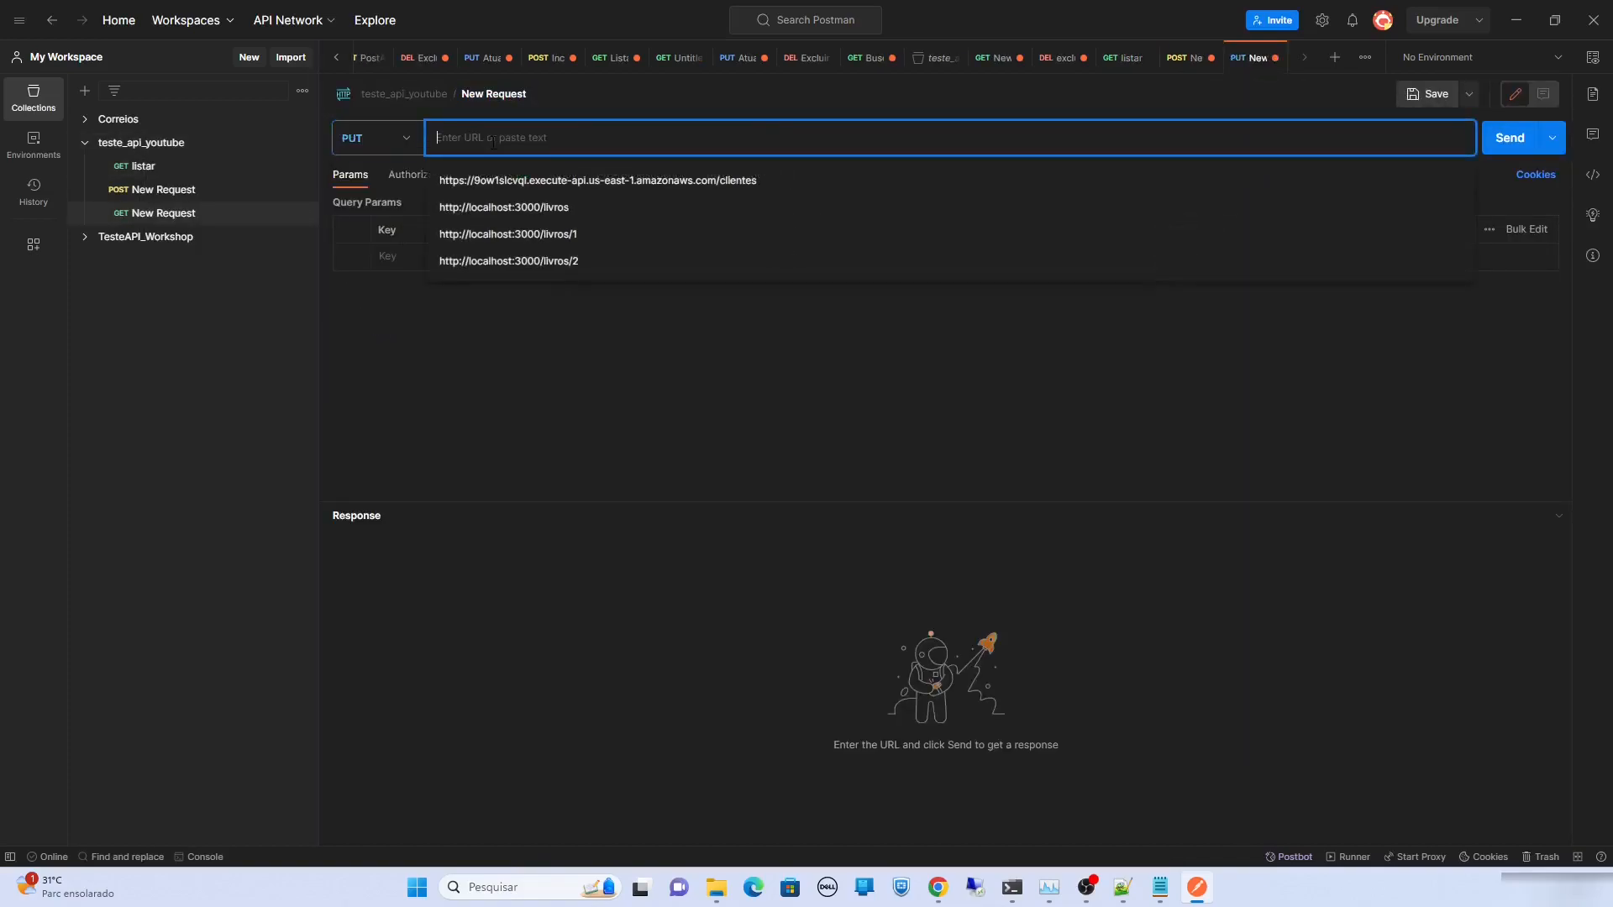
pyautogui.click(504, 181)
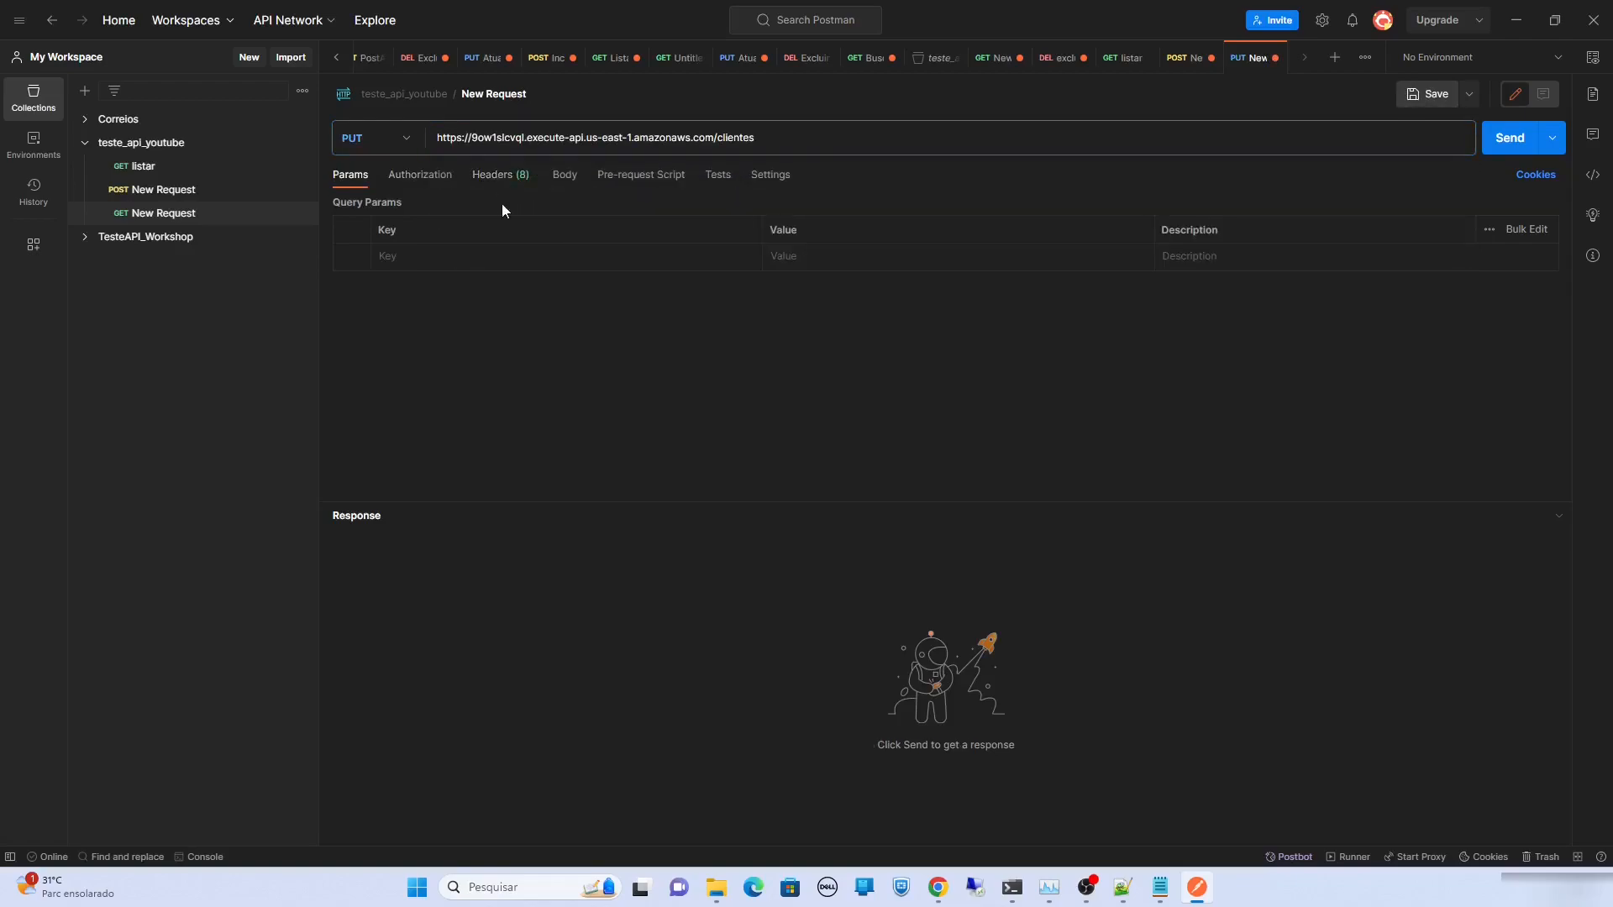
pyautogui.click(501, 139)
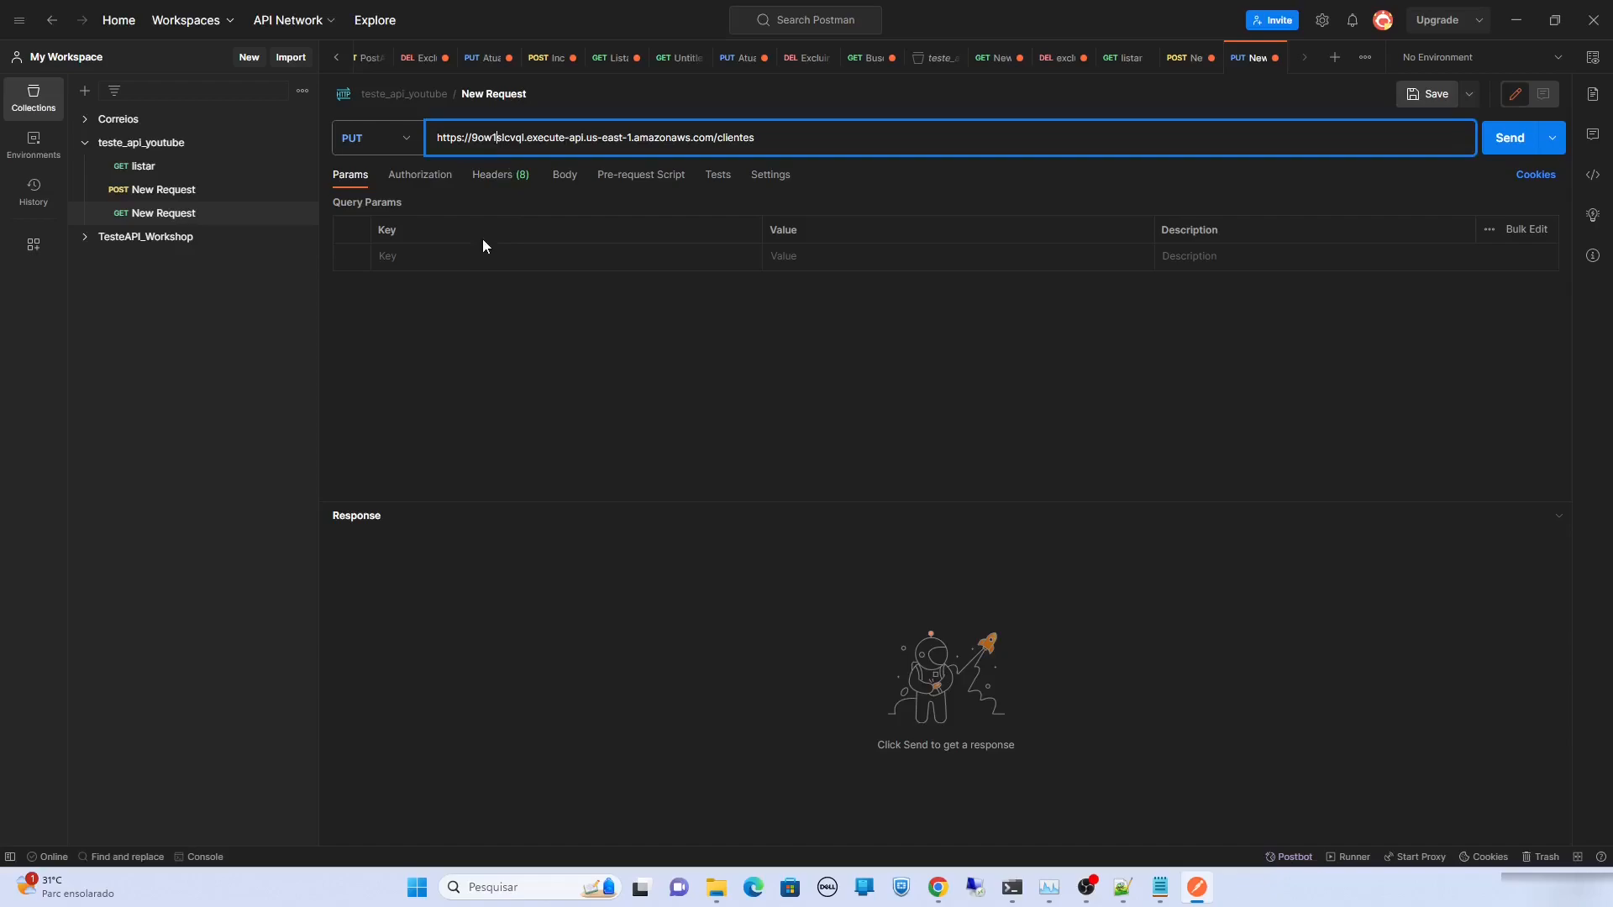
pyautogui.click(561, 176)
pyautogui.click(777, 136)
pyautogui.write('78945645611')
pyautogui.click(754, 254)
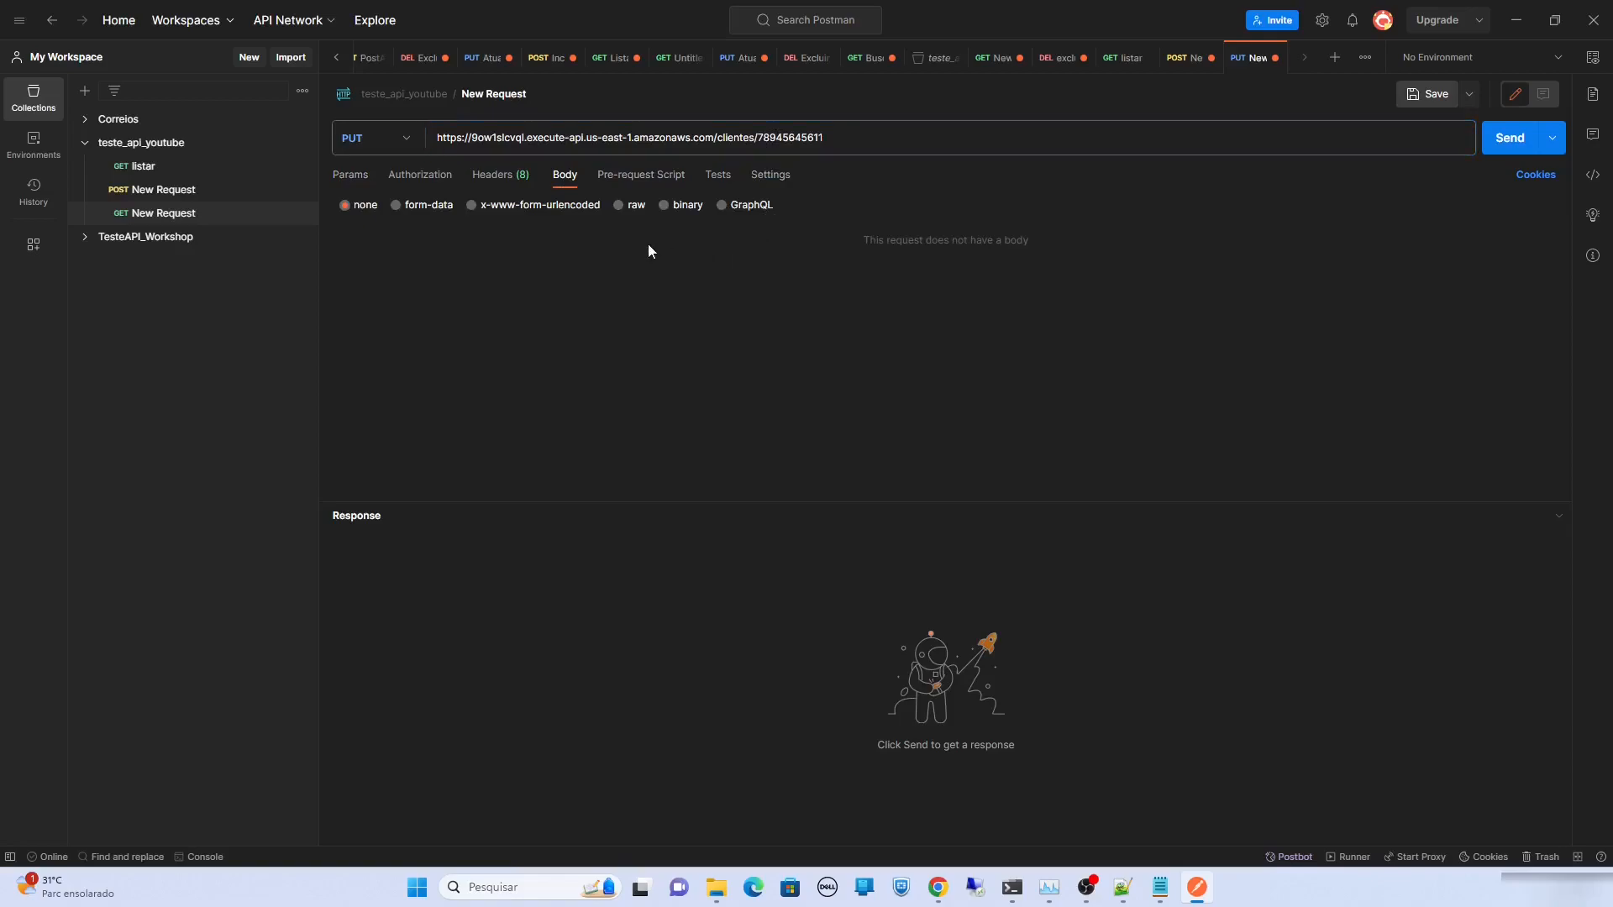
# Send the PUT with raw JSON body {"idade":36}, getting 404 Not Found, then switch to API Gateway
pyautogui.click(620, 206)
pyautogui.click(800, 205)
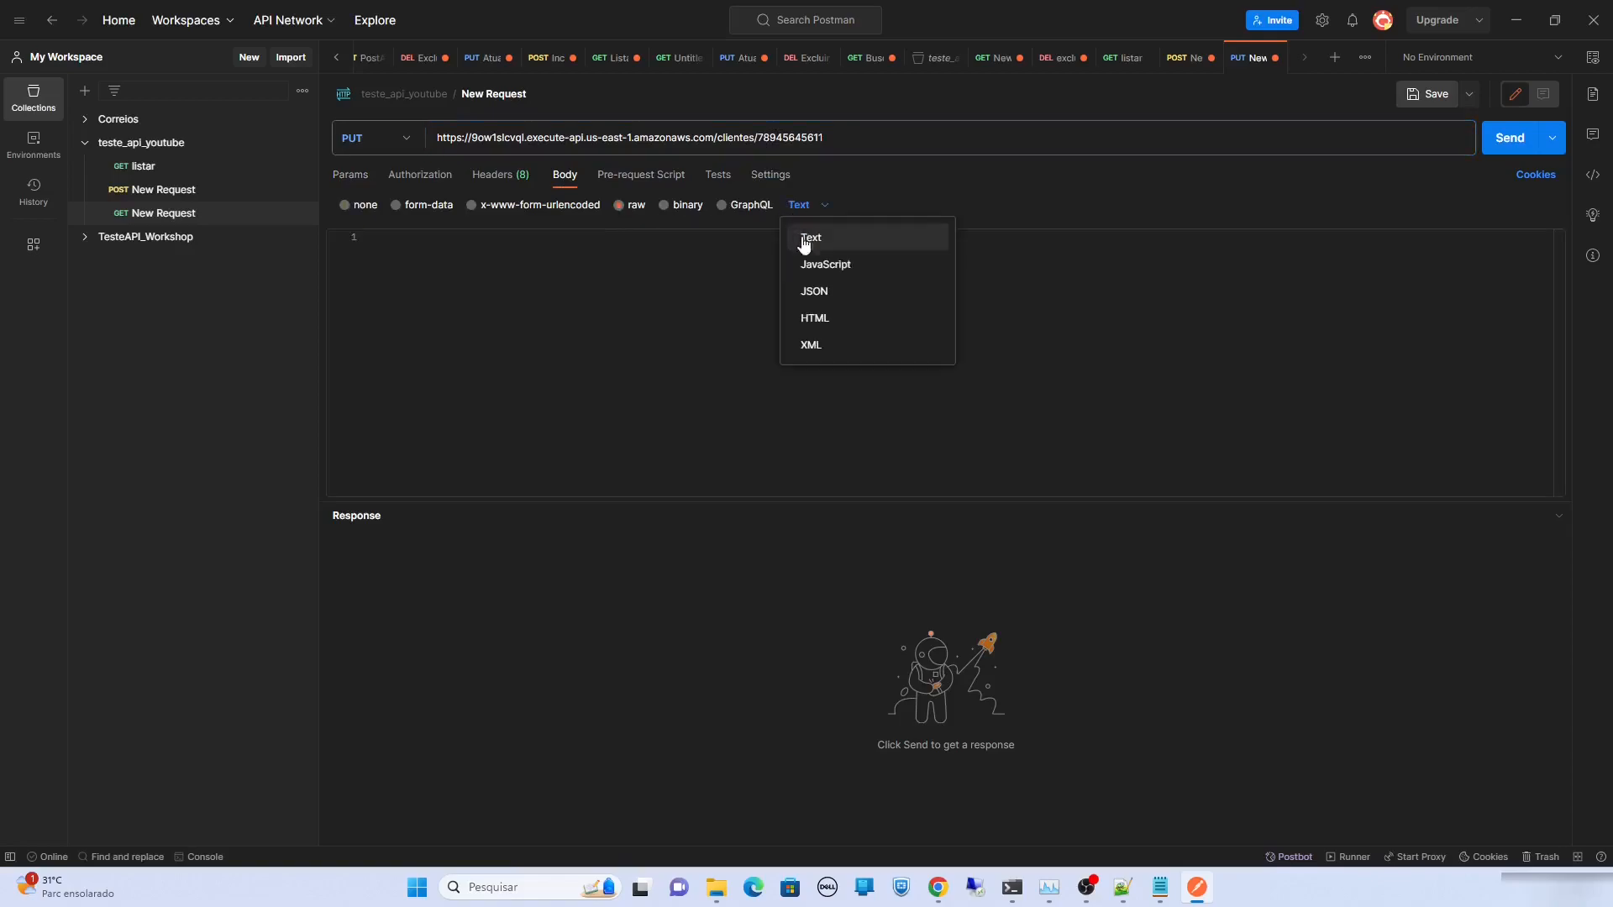
pyautogui.click(831, 293)
pyautogui.write('{')
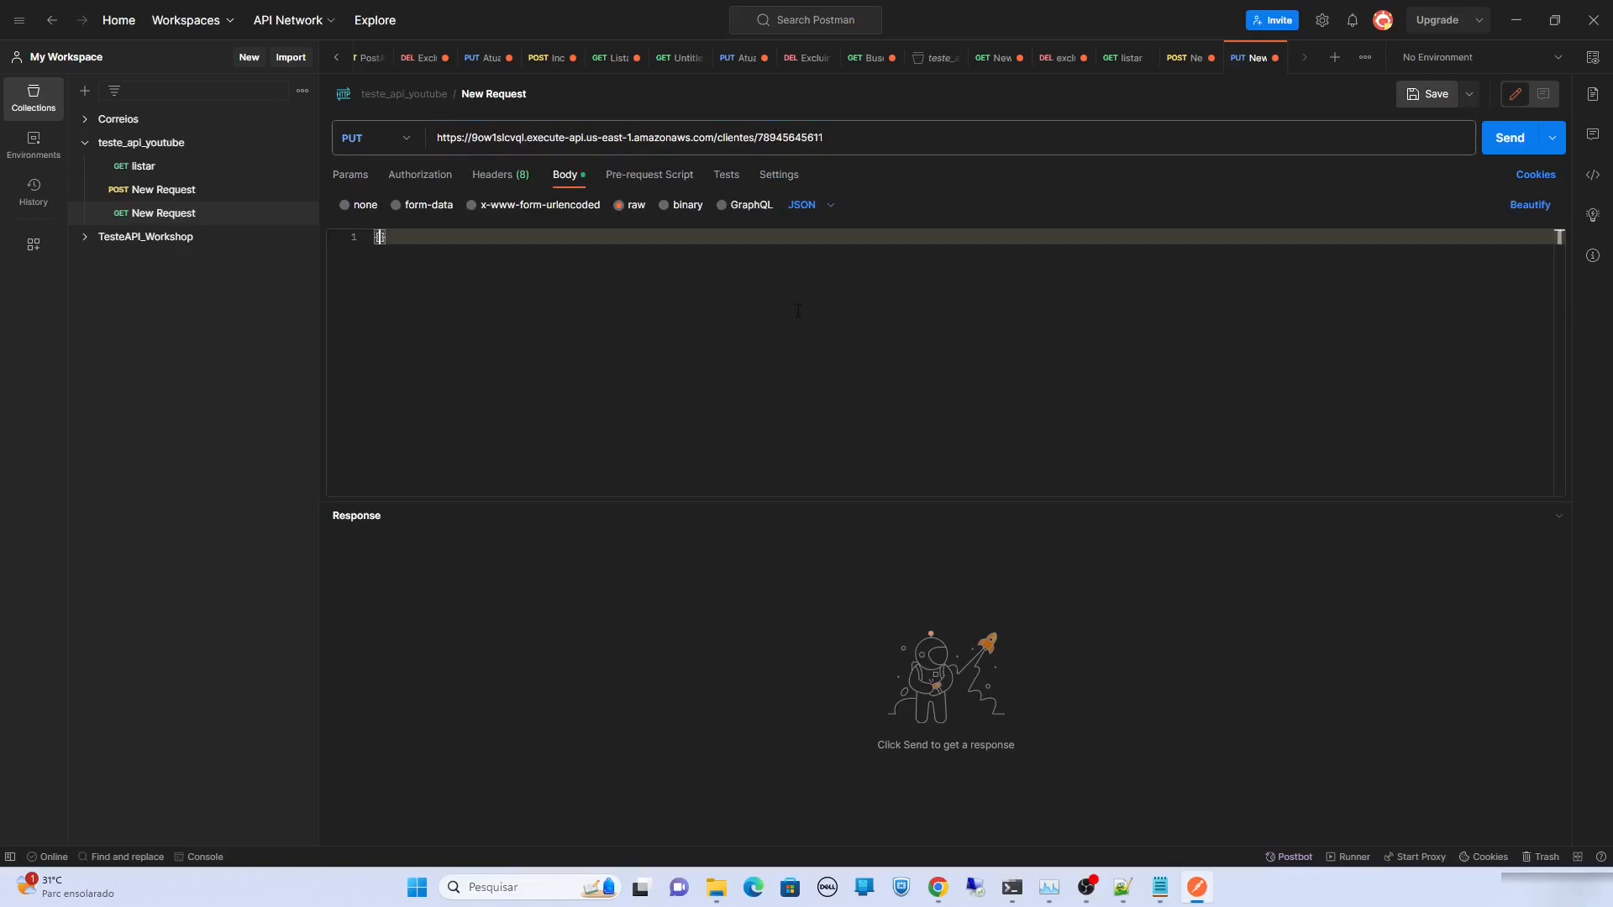
pyautogui.press('Return')
pyautogui.press('Return')
pyautogui.press('Up')
pyautogui.write('"')
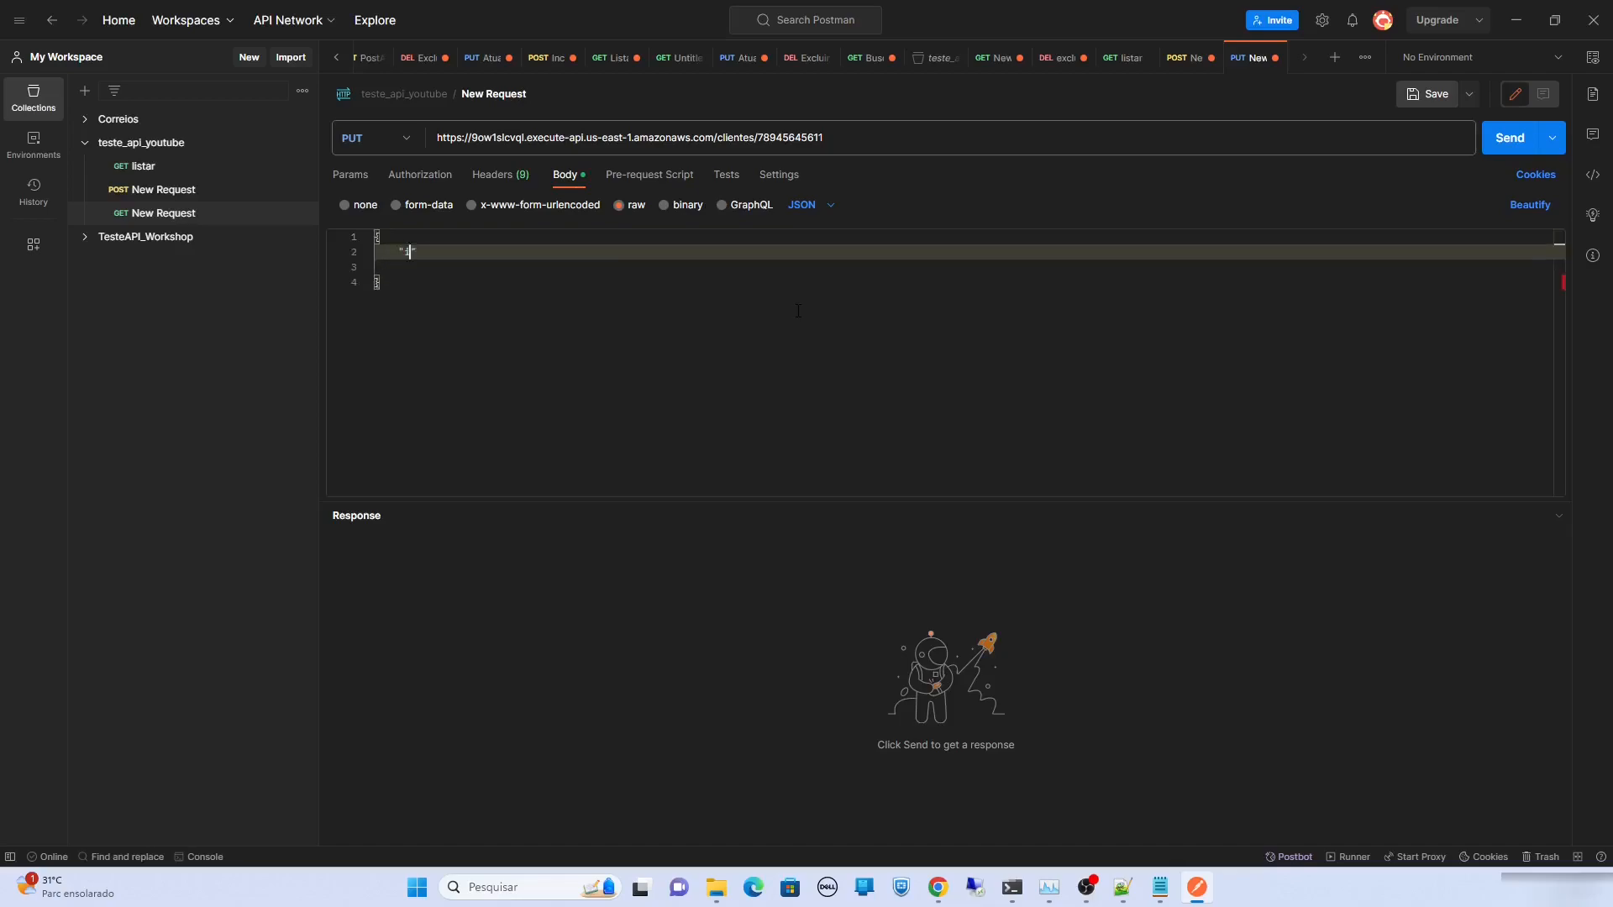
pyautogui.write('idade":36')
pyautogui.press('Delete')
pyautogui.click(1515, 141)
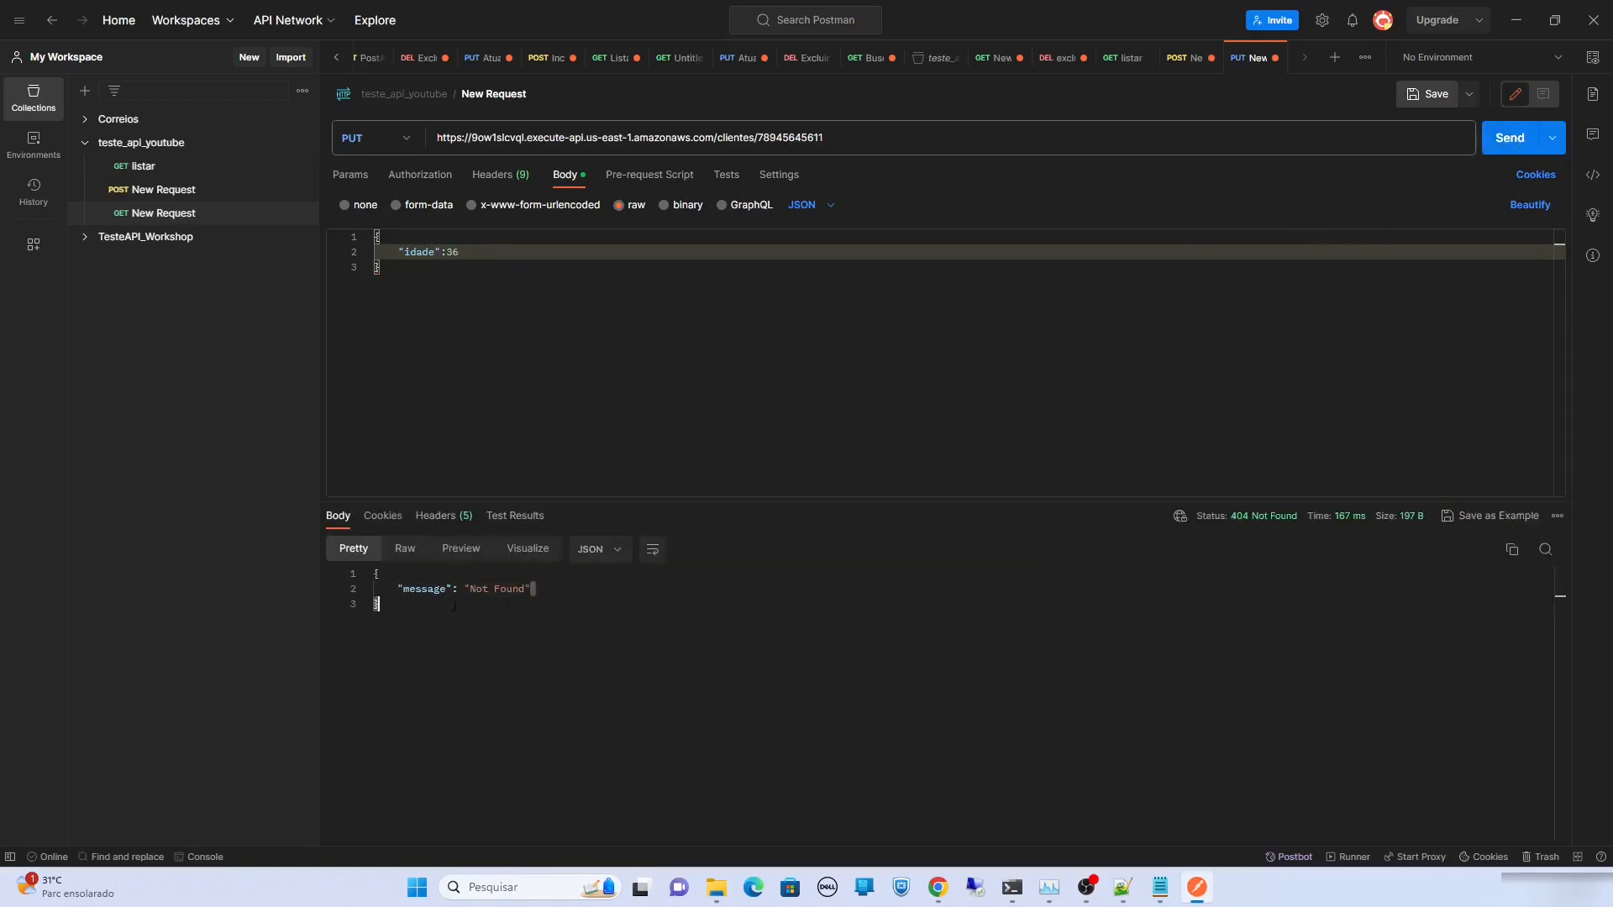
pyautogui.moveTo(546, 594); pyautogui.dragTo(379, 590)
pyautogui.click(540, 661)
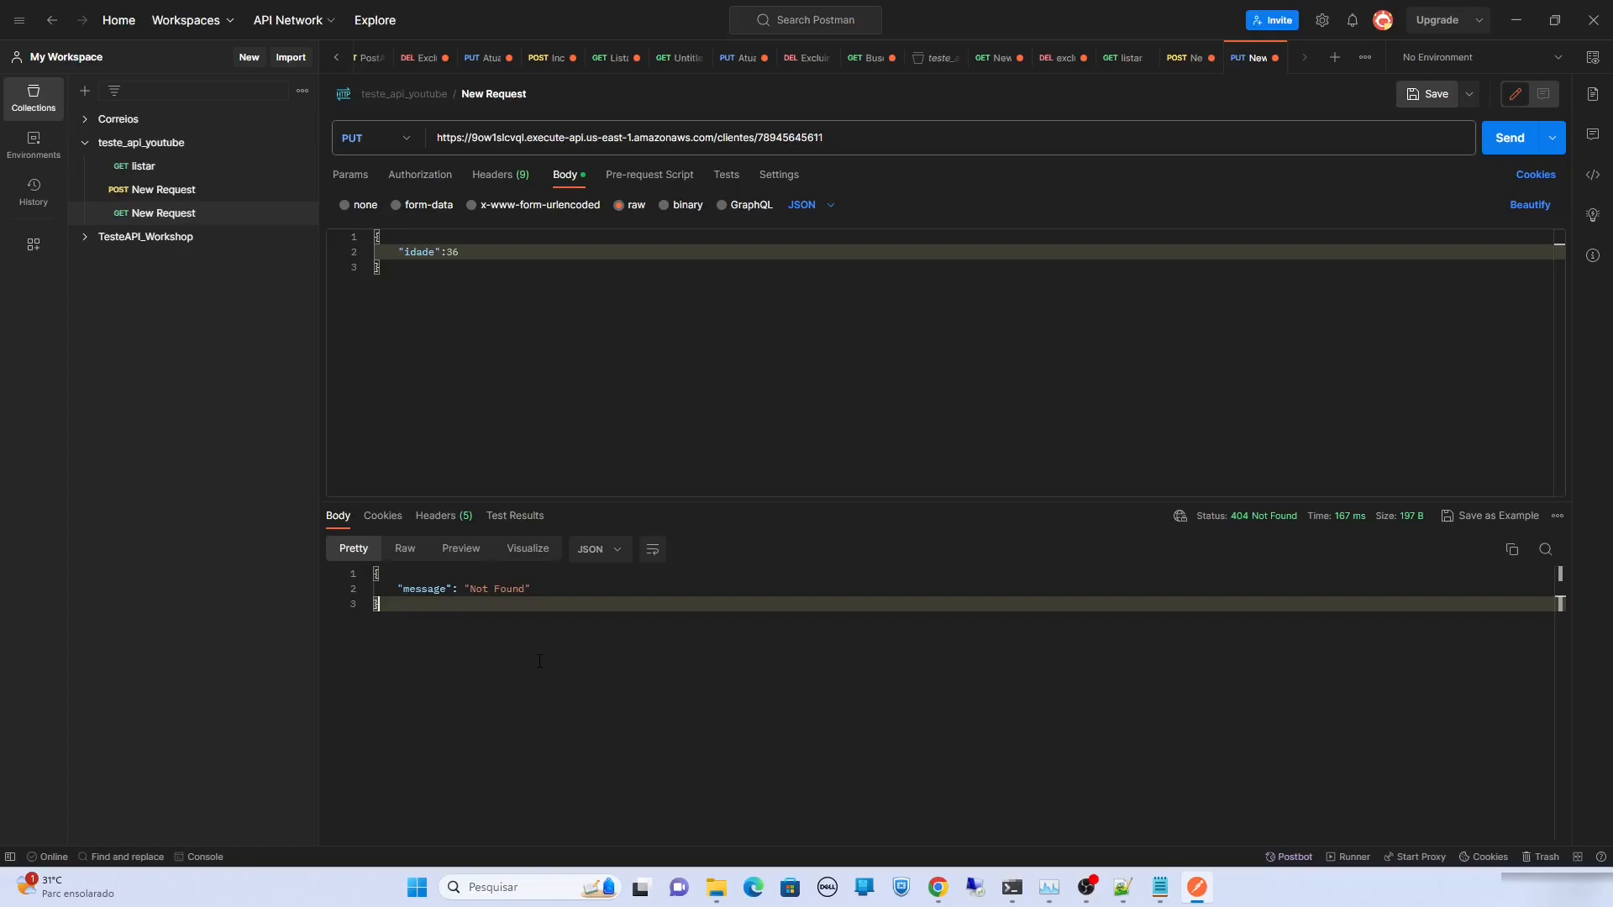
pyautogui.hotkey('alt', 'Tab')
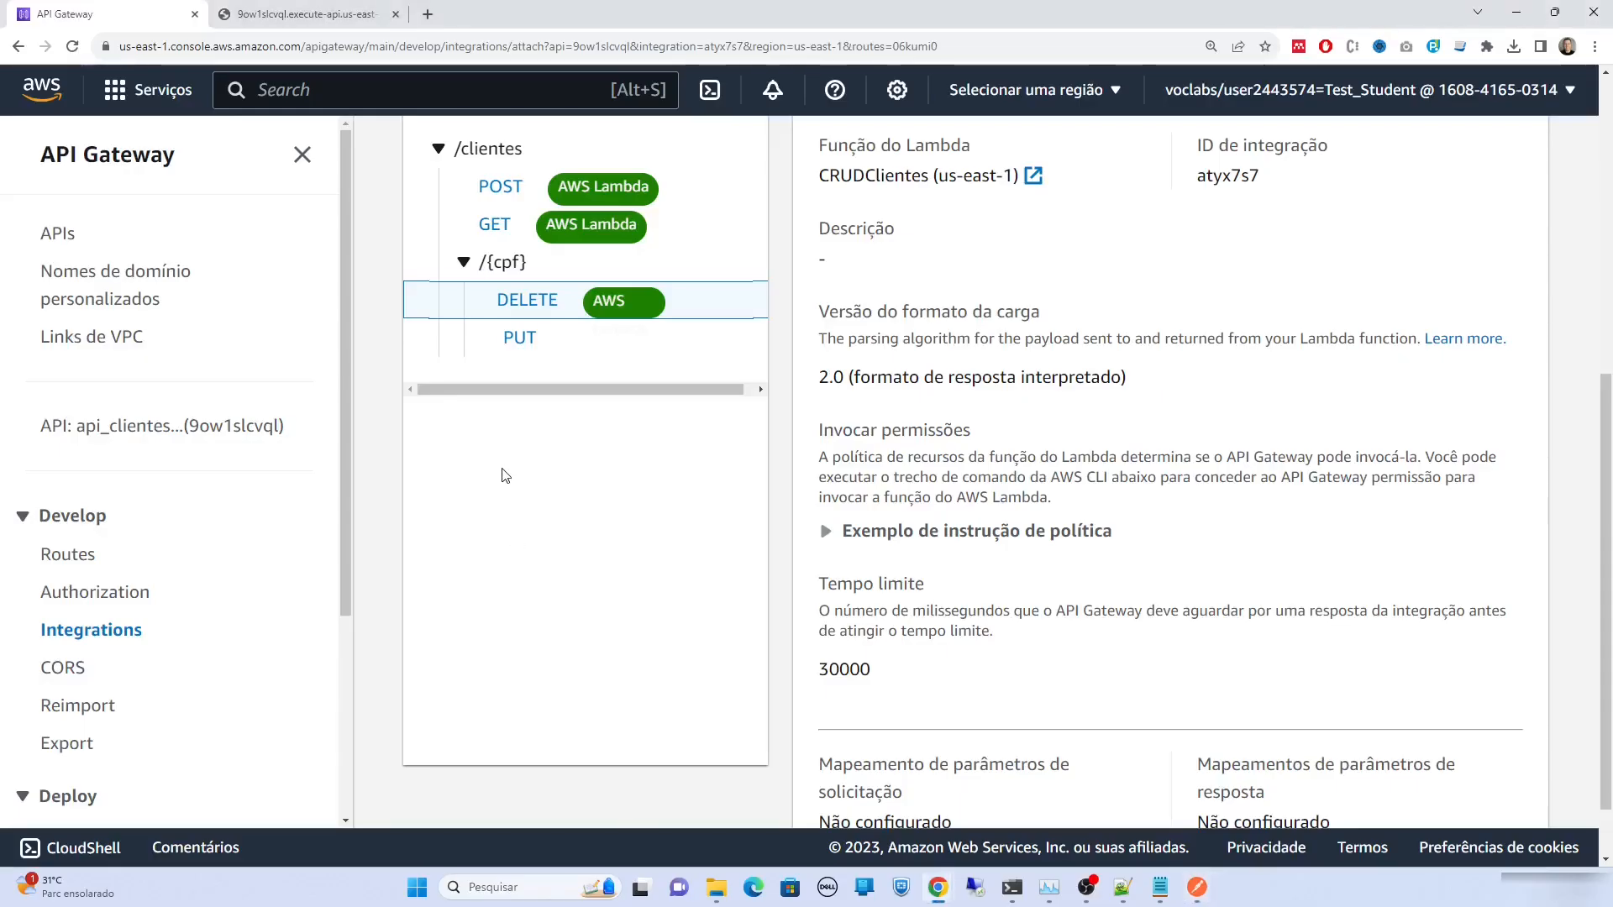
# Attach the CRUDClientes (atyx7s7) integration to PUT /clientes/{cpf}, then return to Postman
pyautogui.click(522, 340)
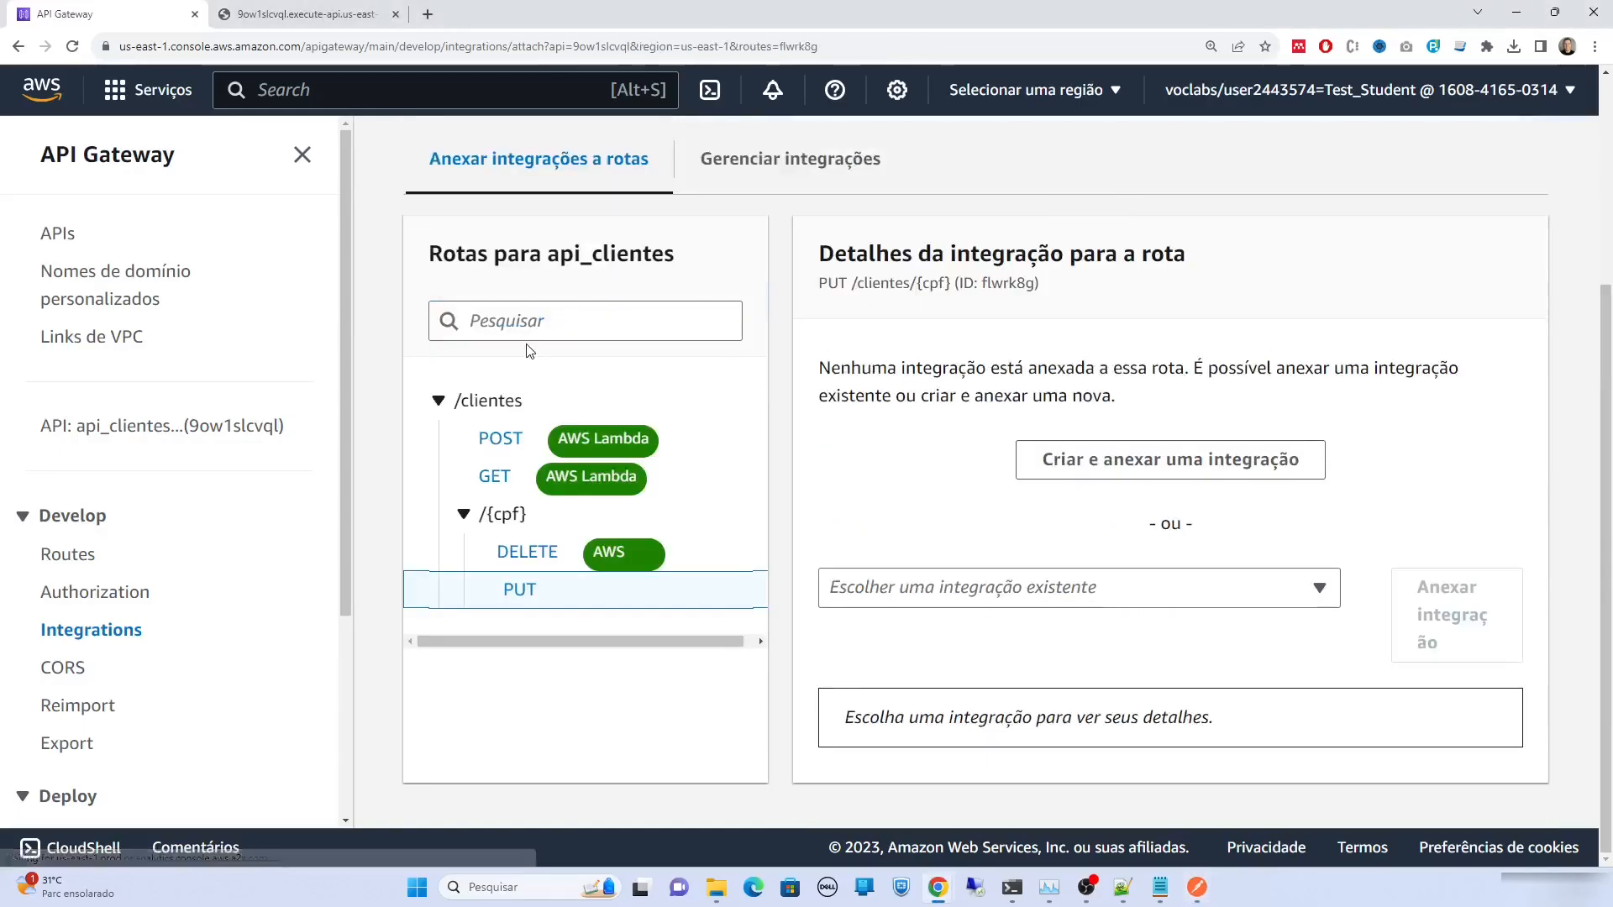
pyautogui.click(1274, 596)
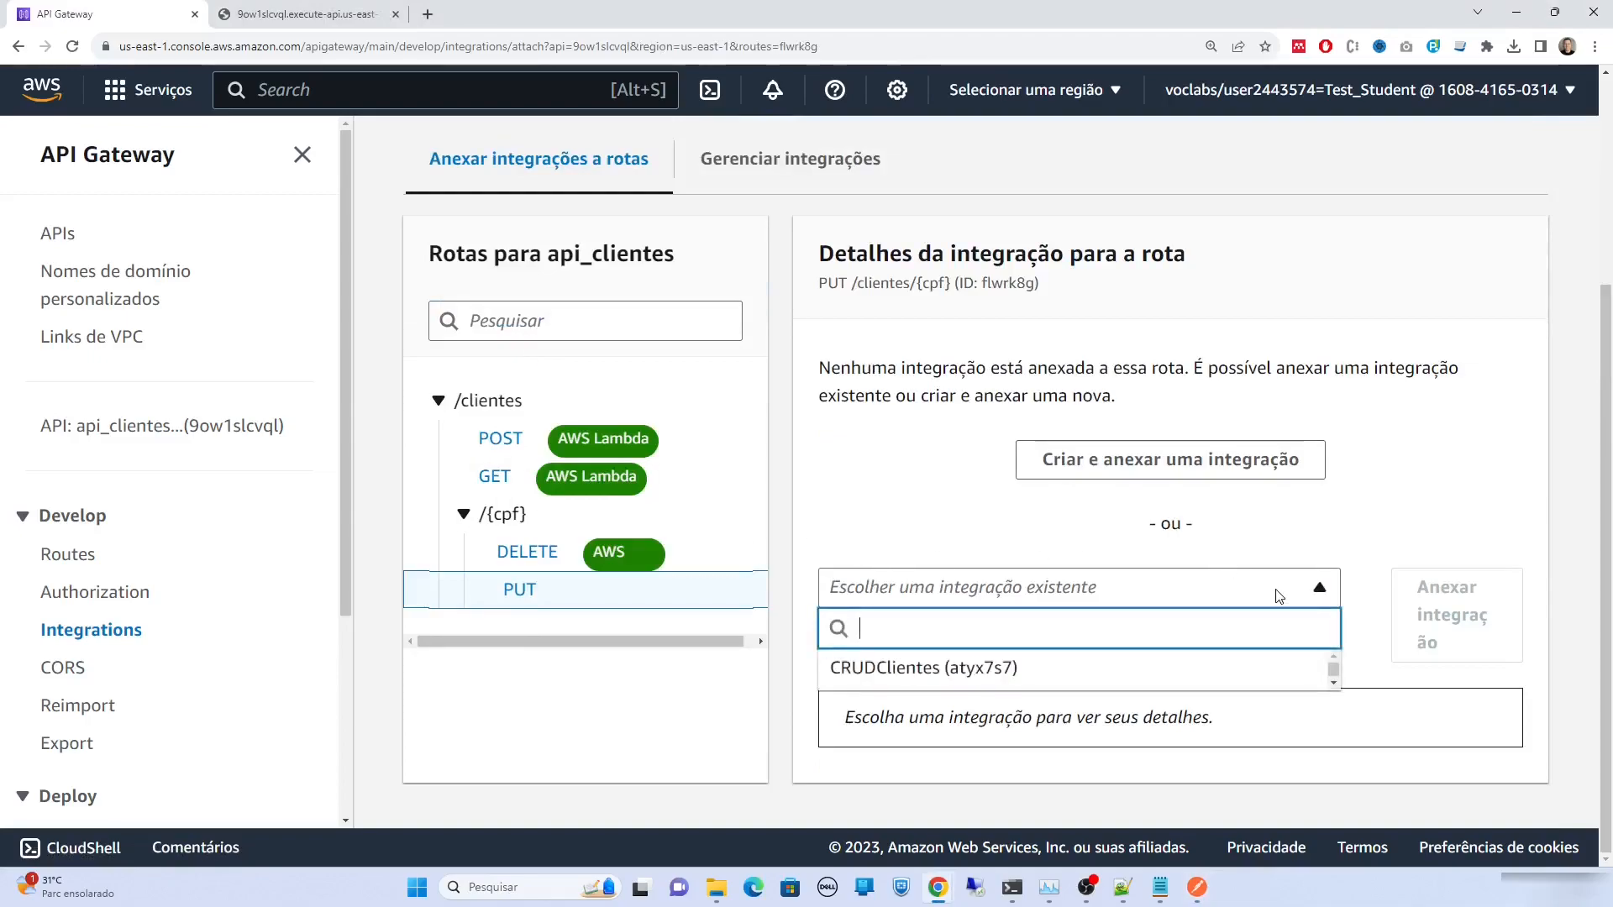
pyautogui.click(1235, 663)
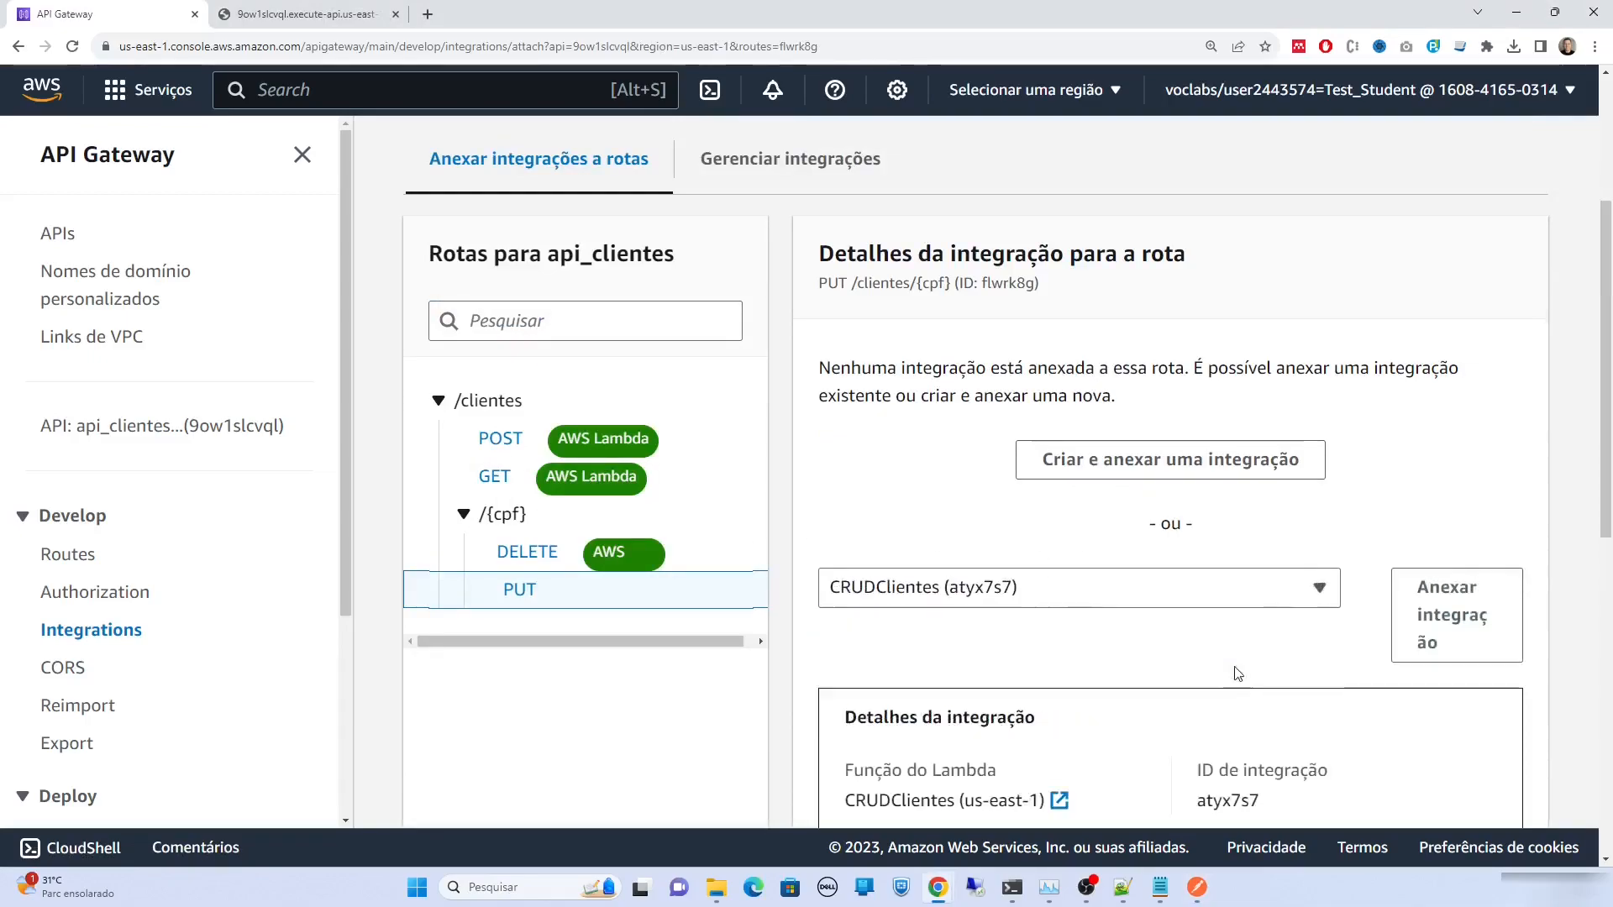
pyautogui.click(1448, 620)
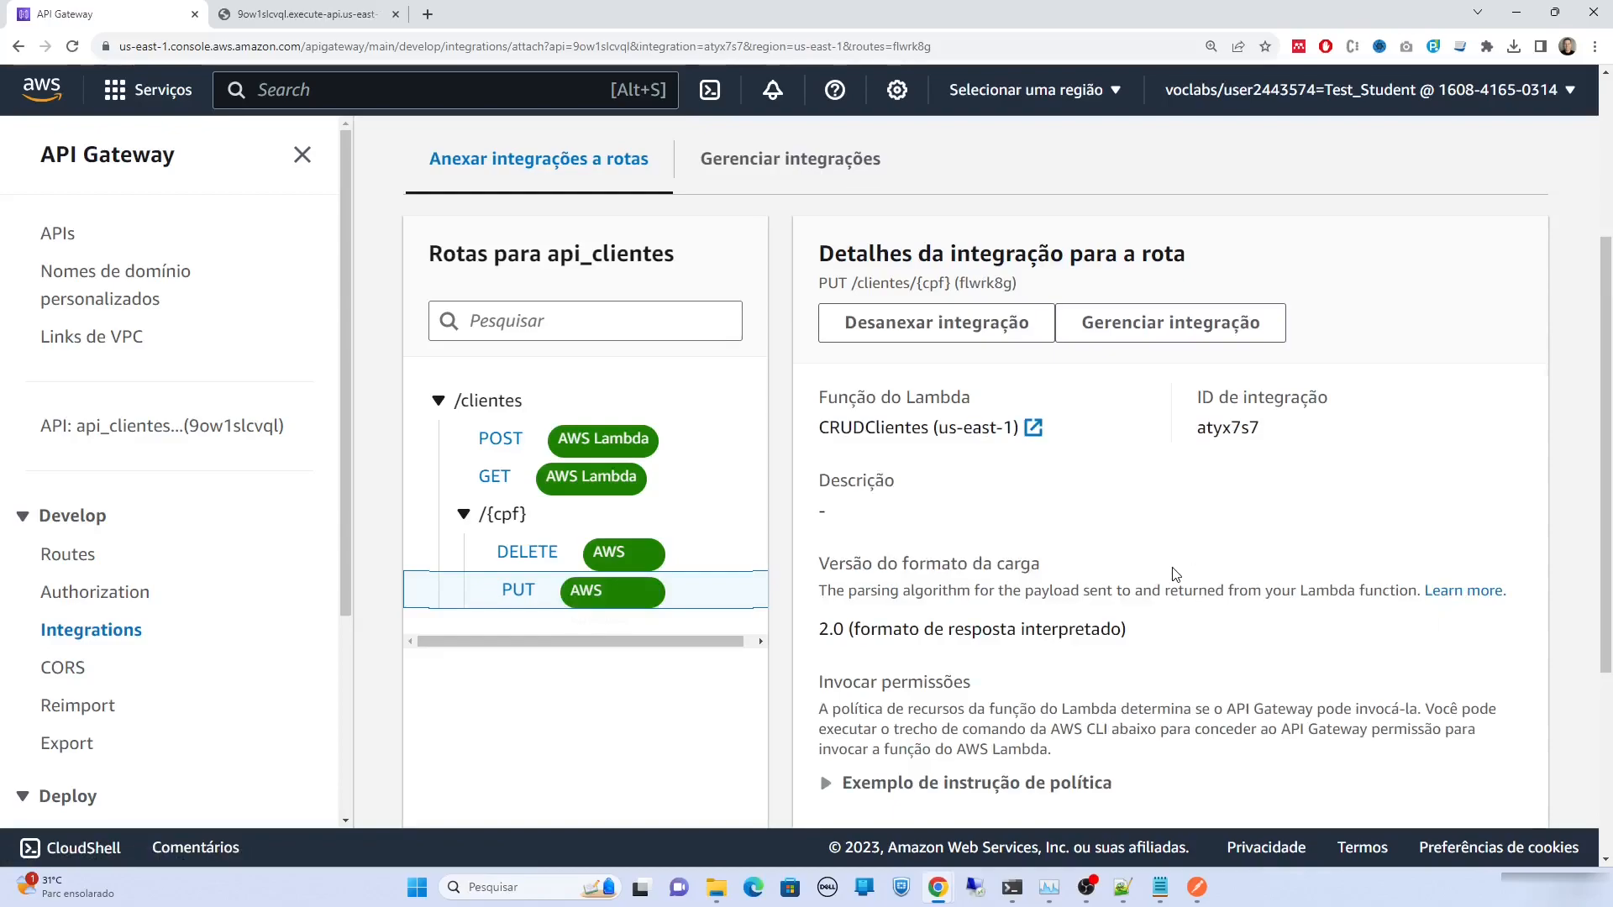
pyautogui.hotkey('alt', 'Tab')
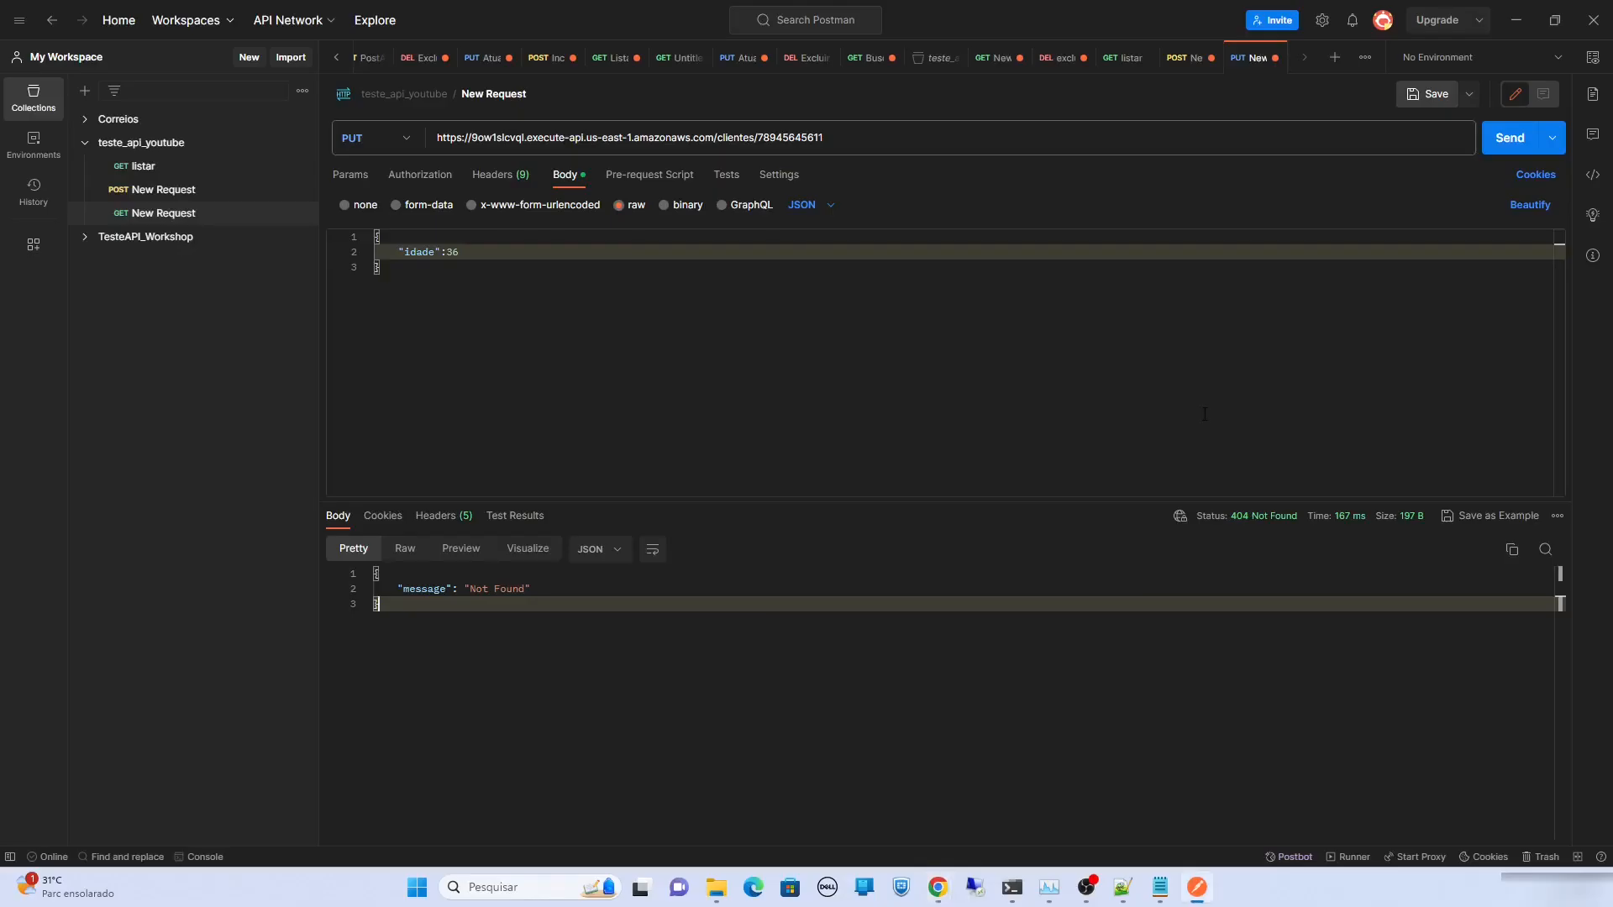
# Resend the PUT update and confirm listar now shows idade 36
pyautogui.click(1504, 155)
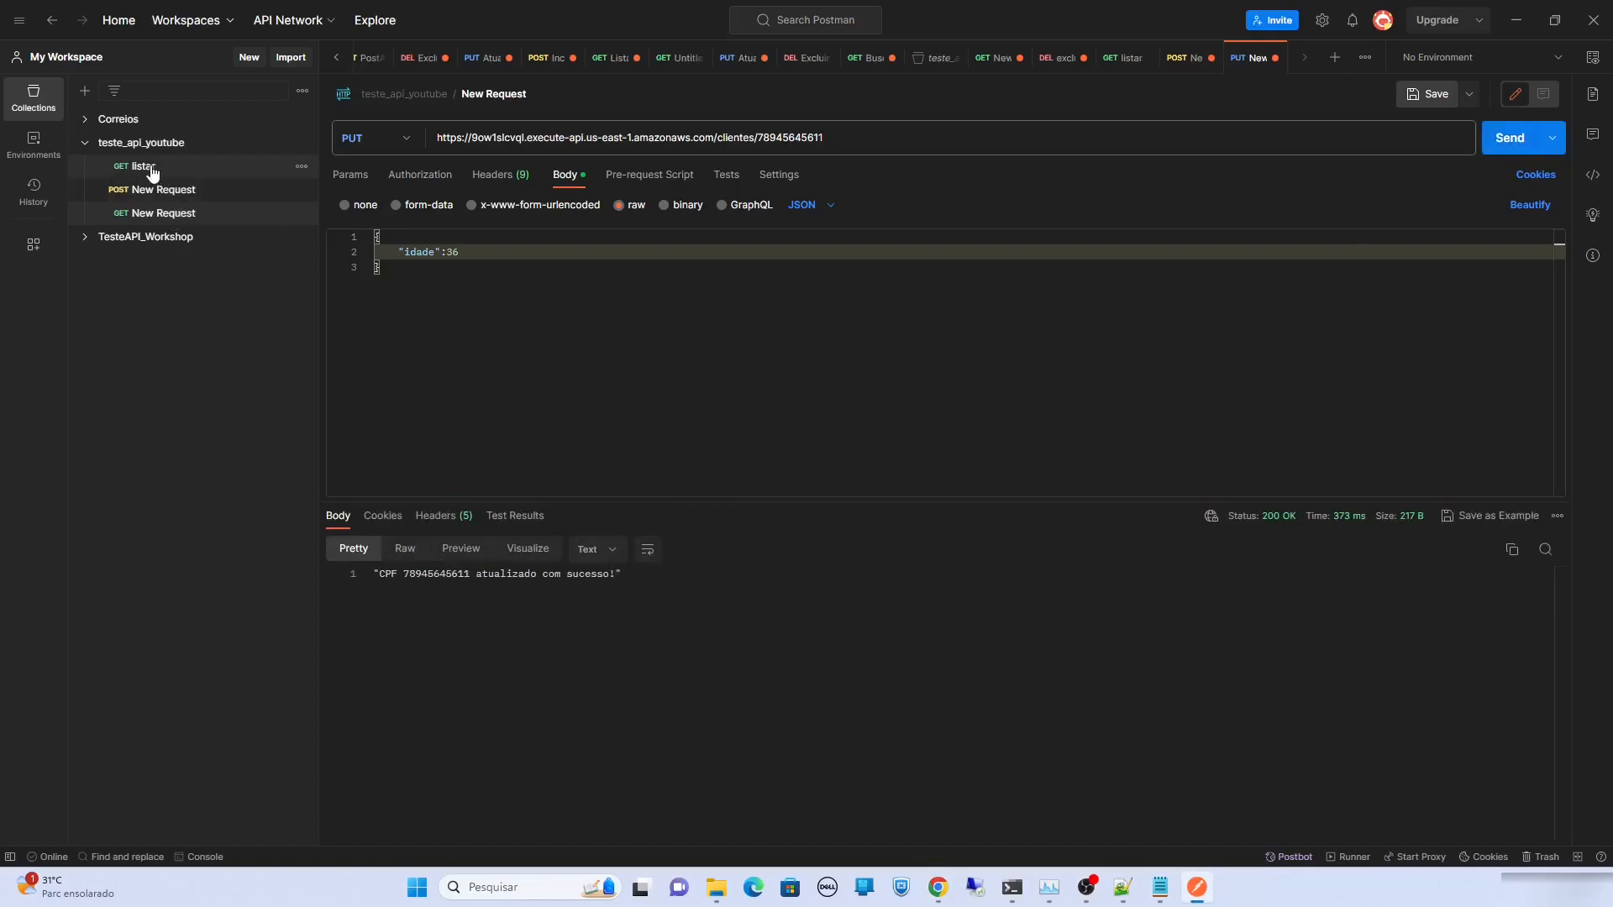
pyautogui.click(144, 166)
pyautogui.click(1507, 148)
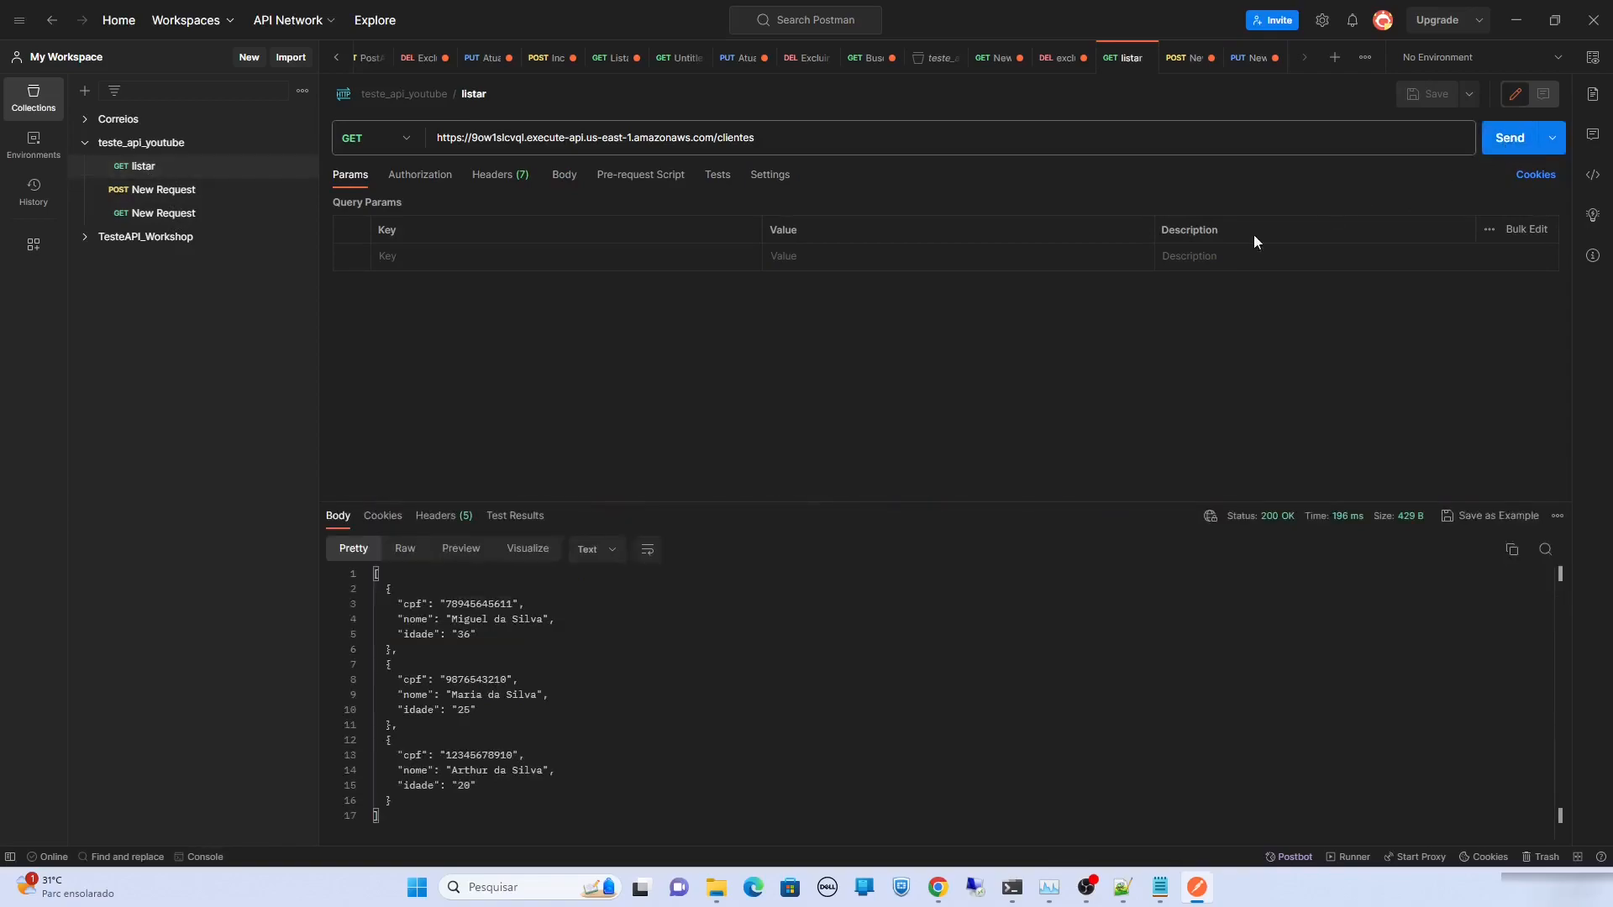
pyautogui.moveTo(470, 636); pyautogui.dragTo(451, 636)
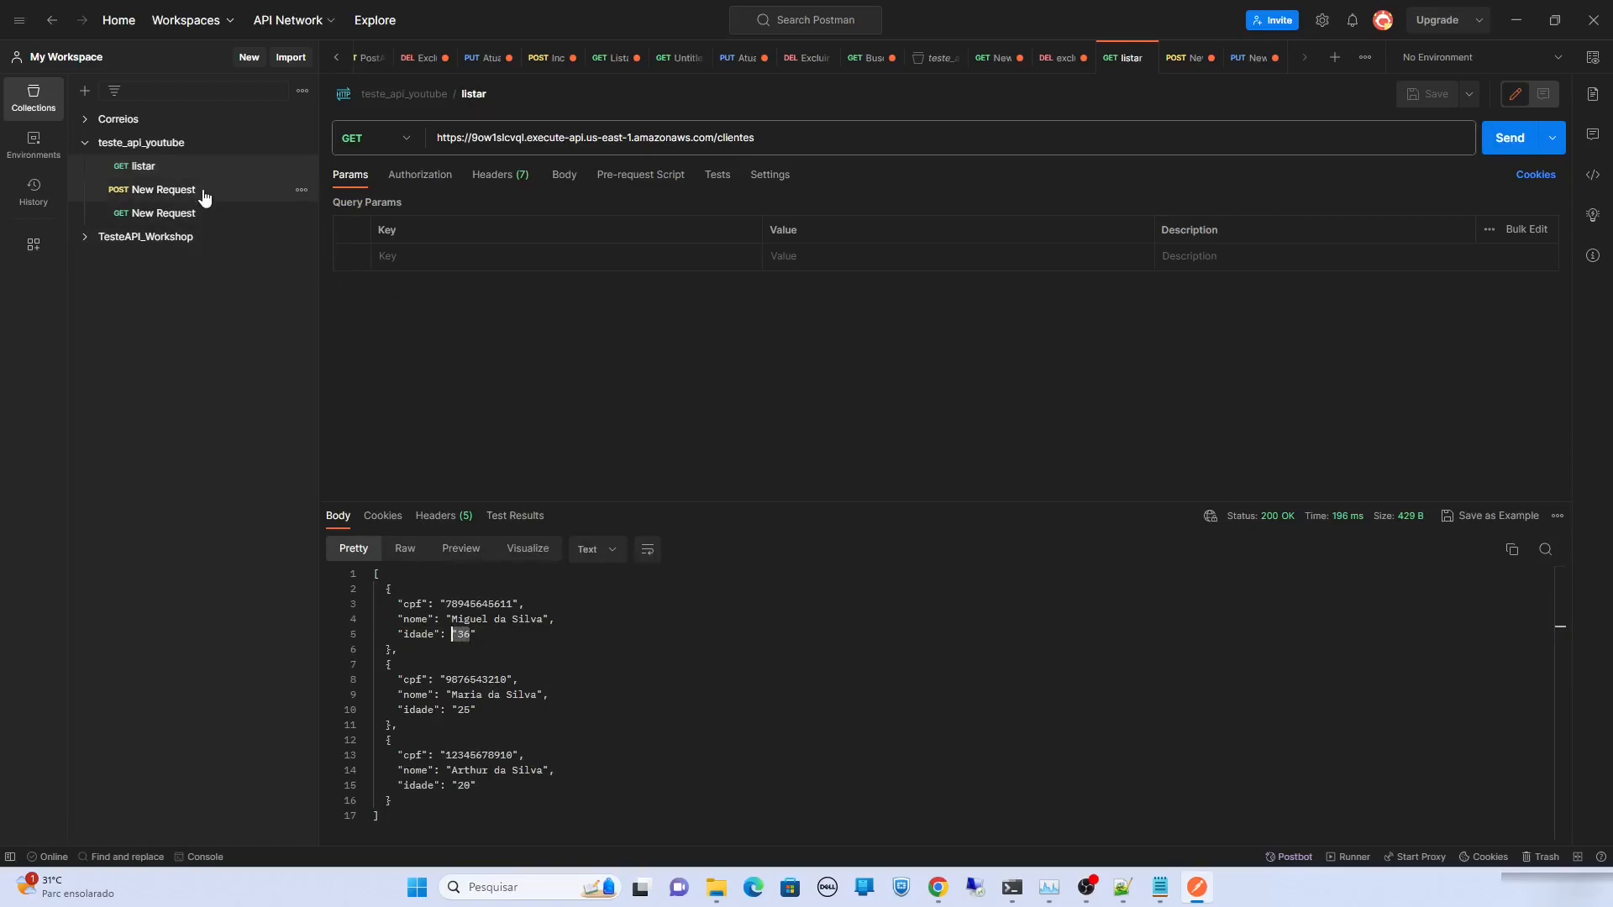
# Rename the POST request to Incluir and the PUT request to Alterar, and save
pyautogui.click(250, 189)
pyautogui.click(493, 94)
pyautogui.write('Incluir')
pyautogui.press('Return')
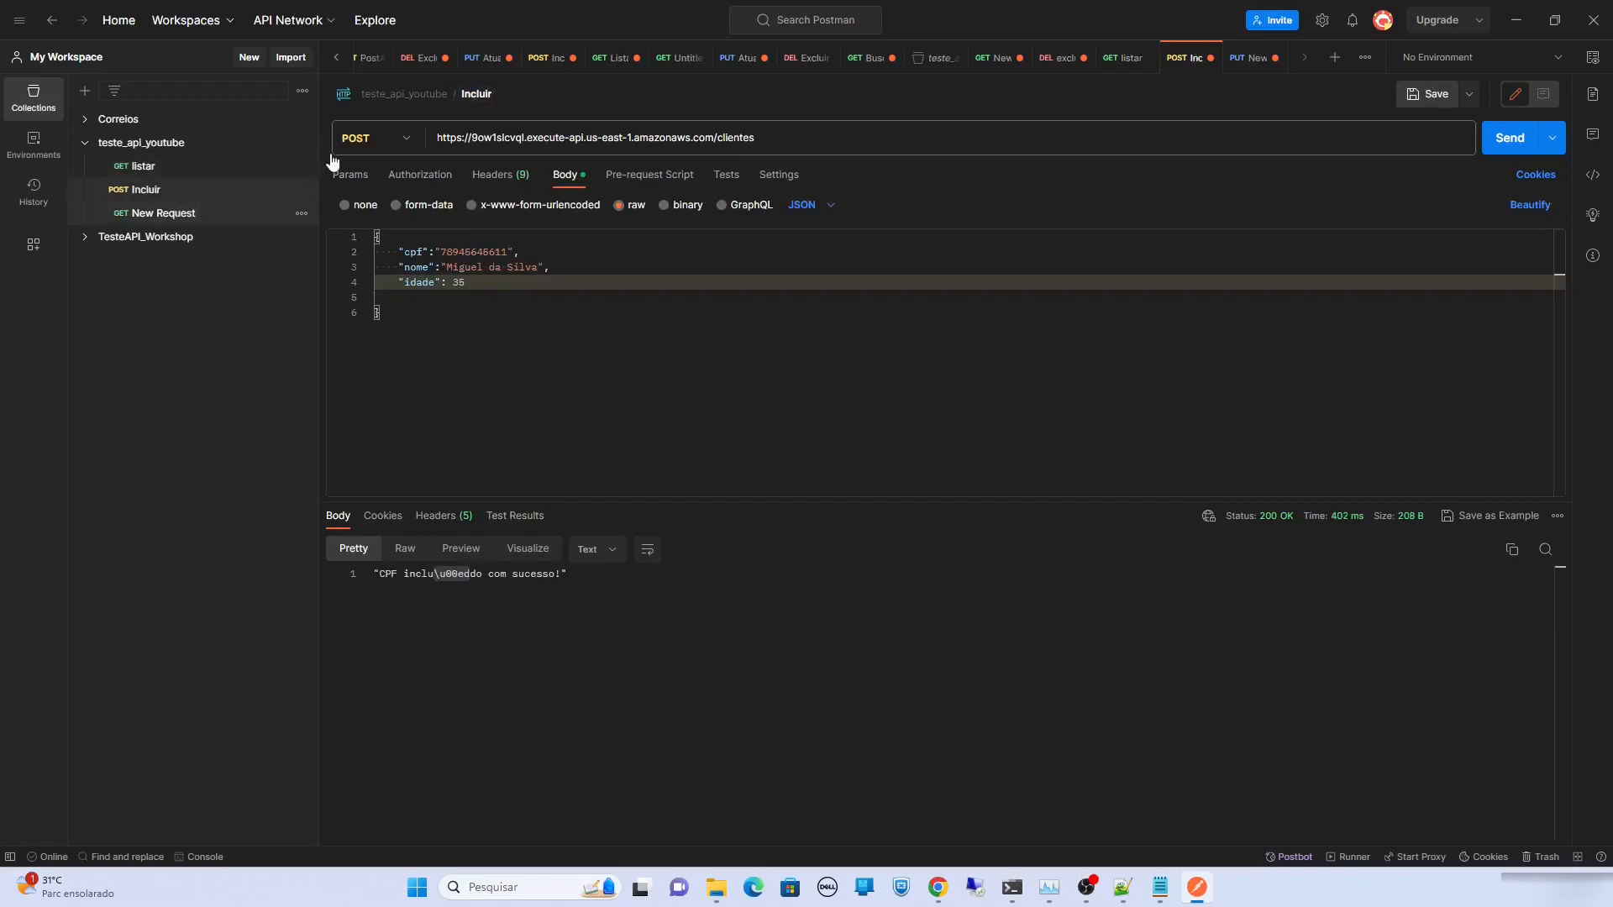
pyautogui.hotkey('ctrl', 'Tab')
pyautogui.click(494, 93)
pyautogui.write('Alterar')
pyautogui.press('Return')
pyautogui.hotkey('ctrl', 's')
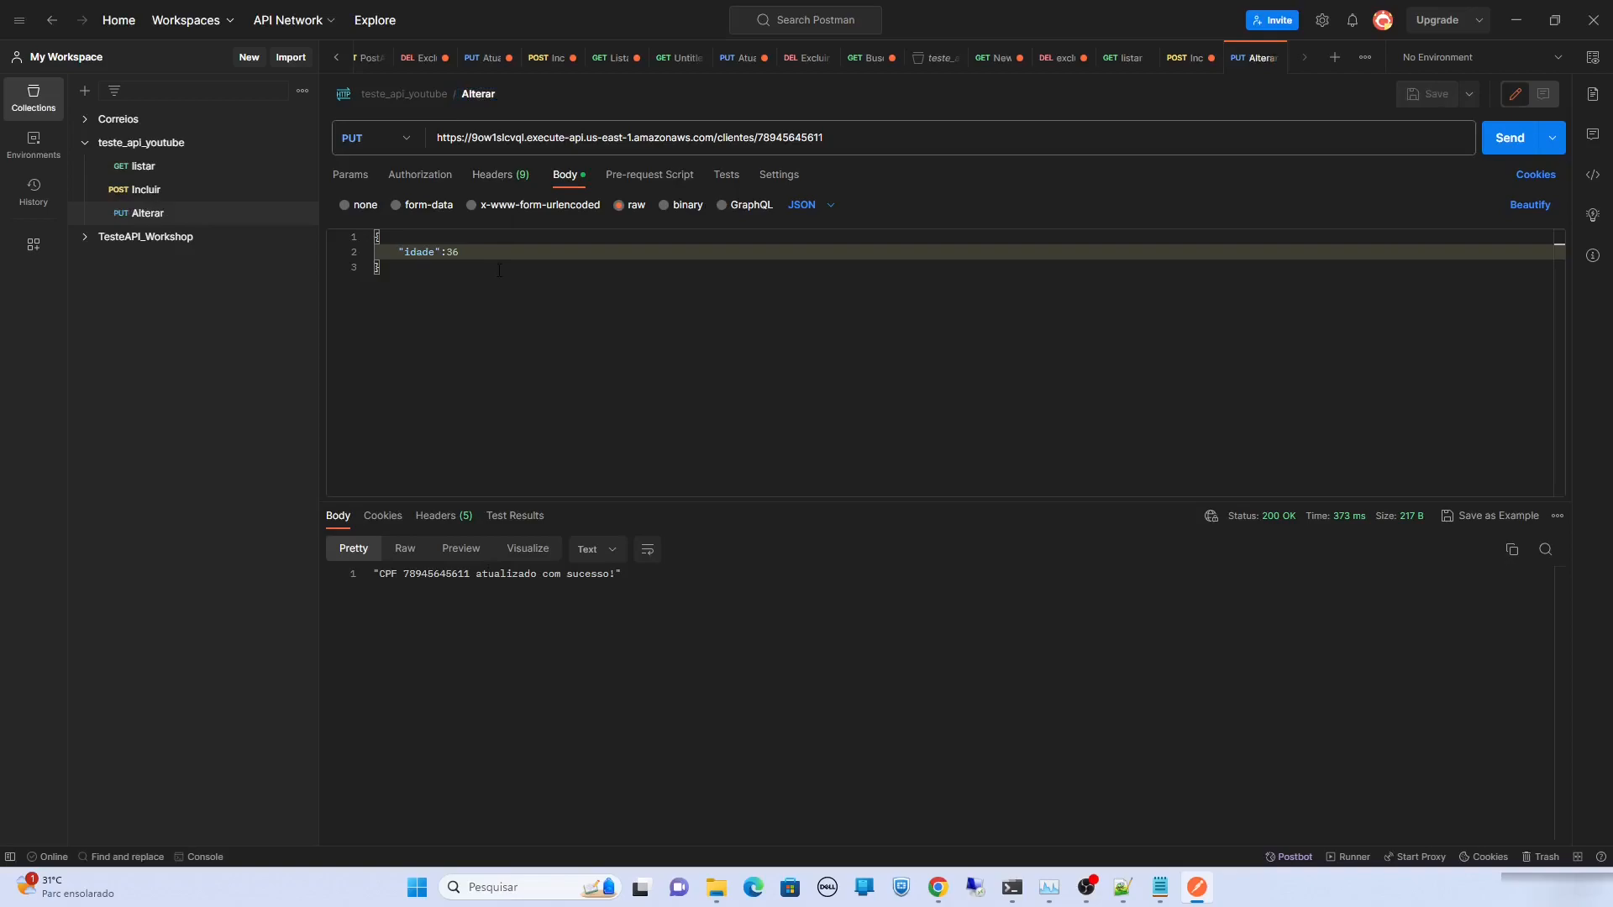
pyautogui.click(301, 142)
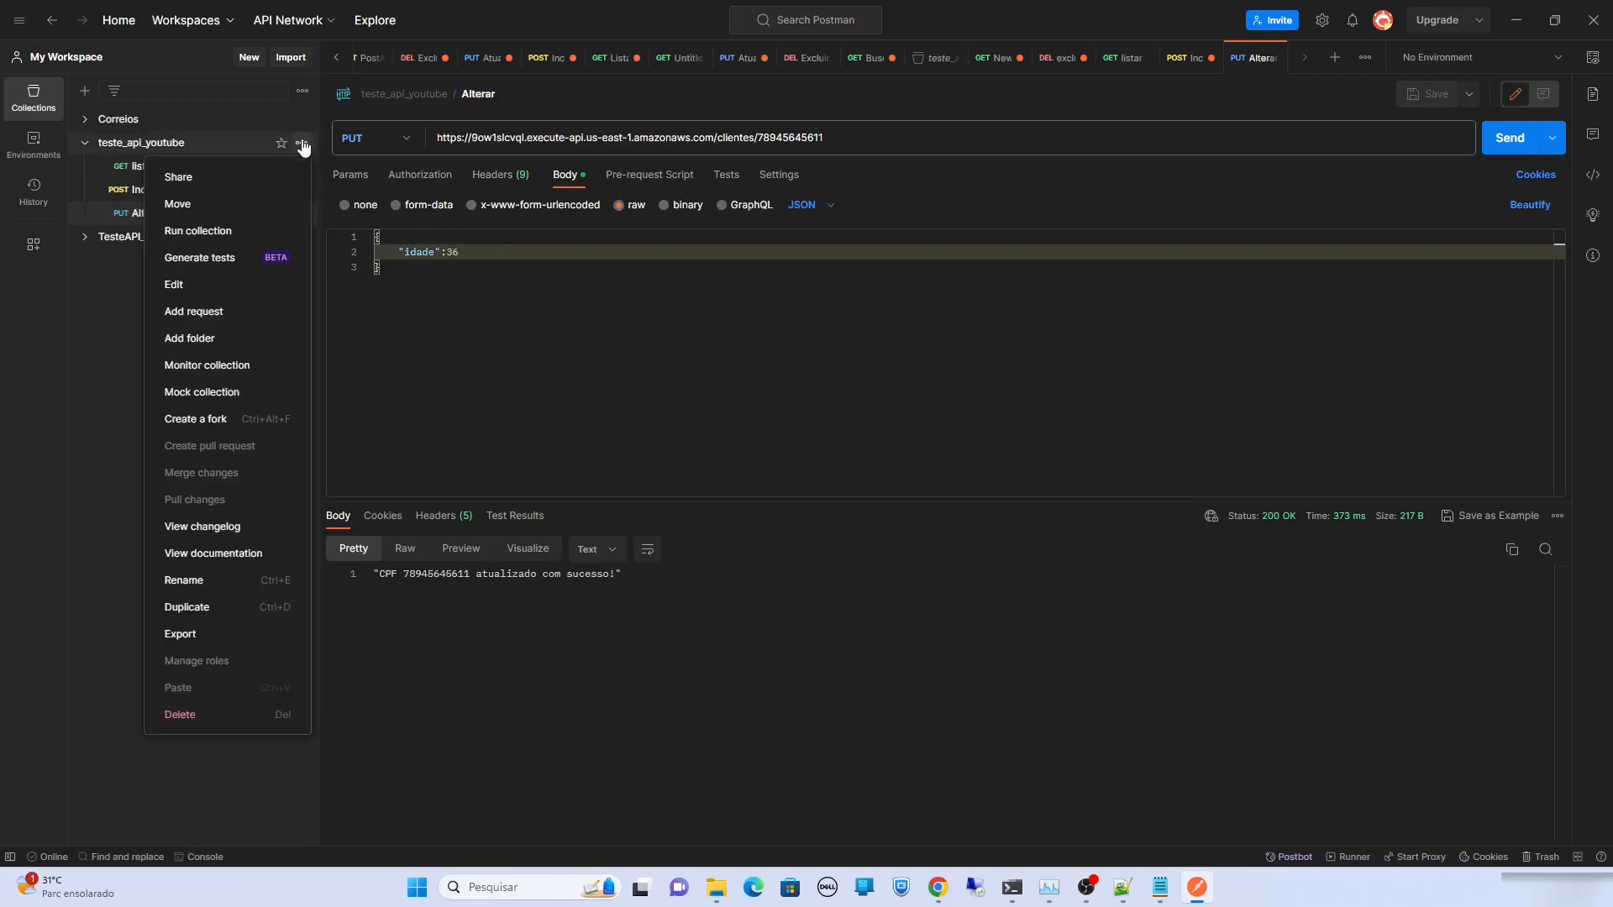
# Add a new DELETE request to the collection, filled with a previously used client URL
pyautogui.click(260, 314)
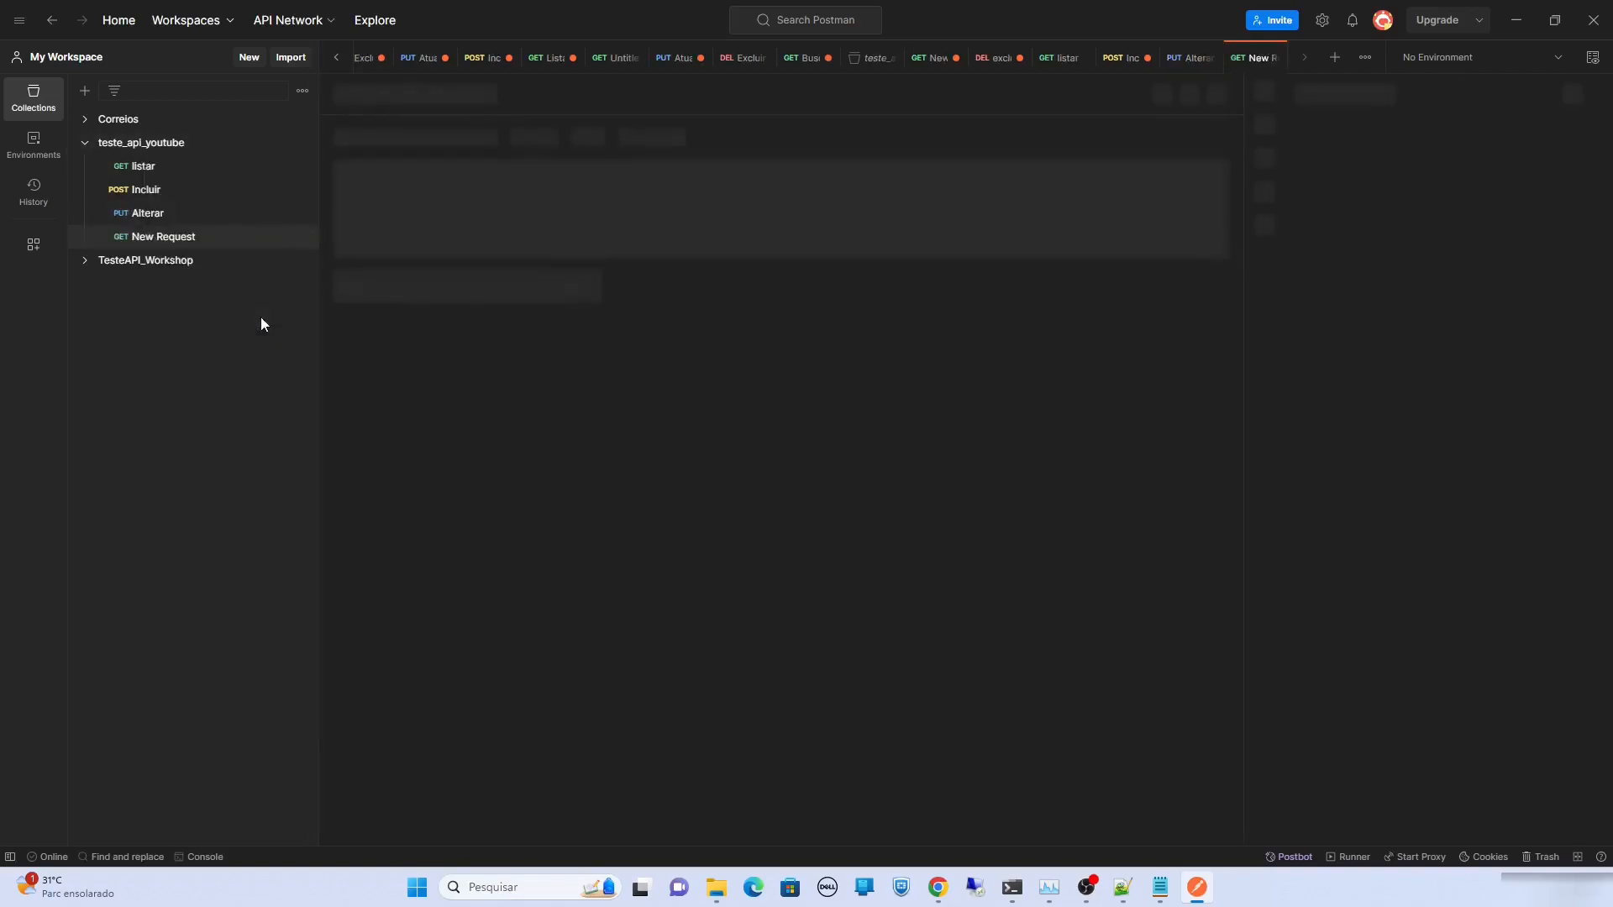
pyautogui.click(409, 139)
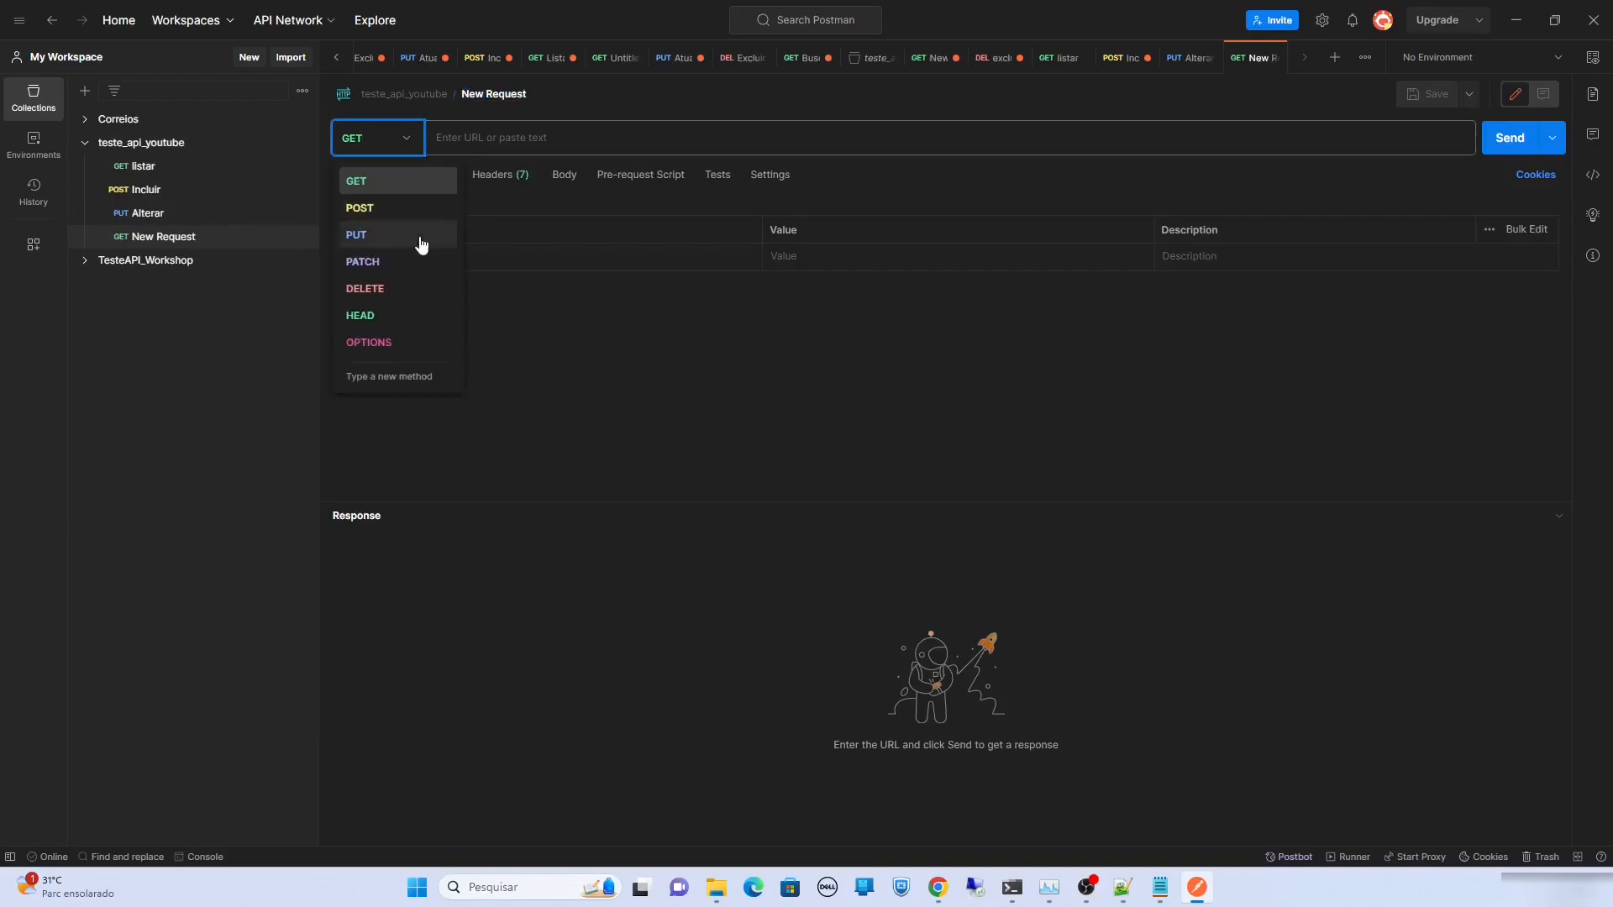
pyautogui.click(404, 289)
pyautogui.click(528, 139)
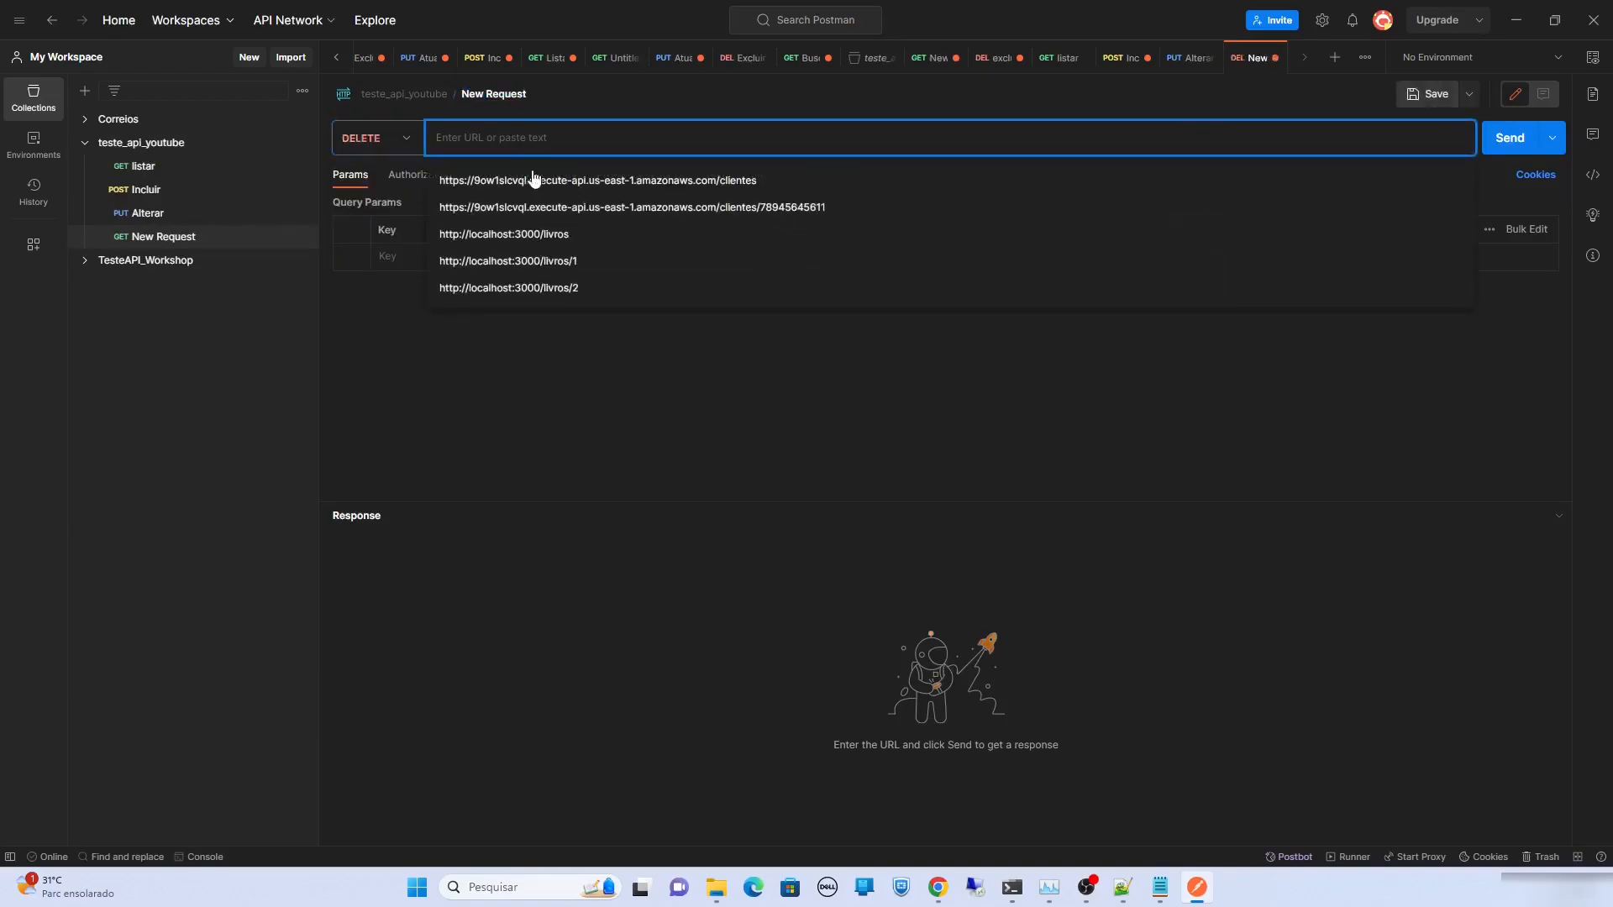
pyautogui.click(534, 207)
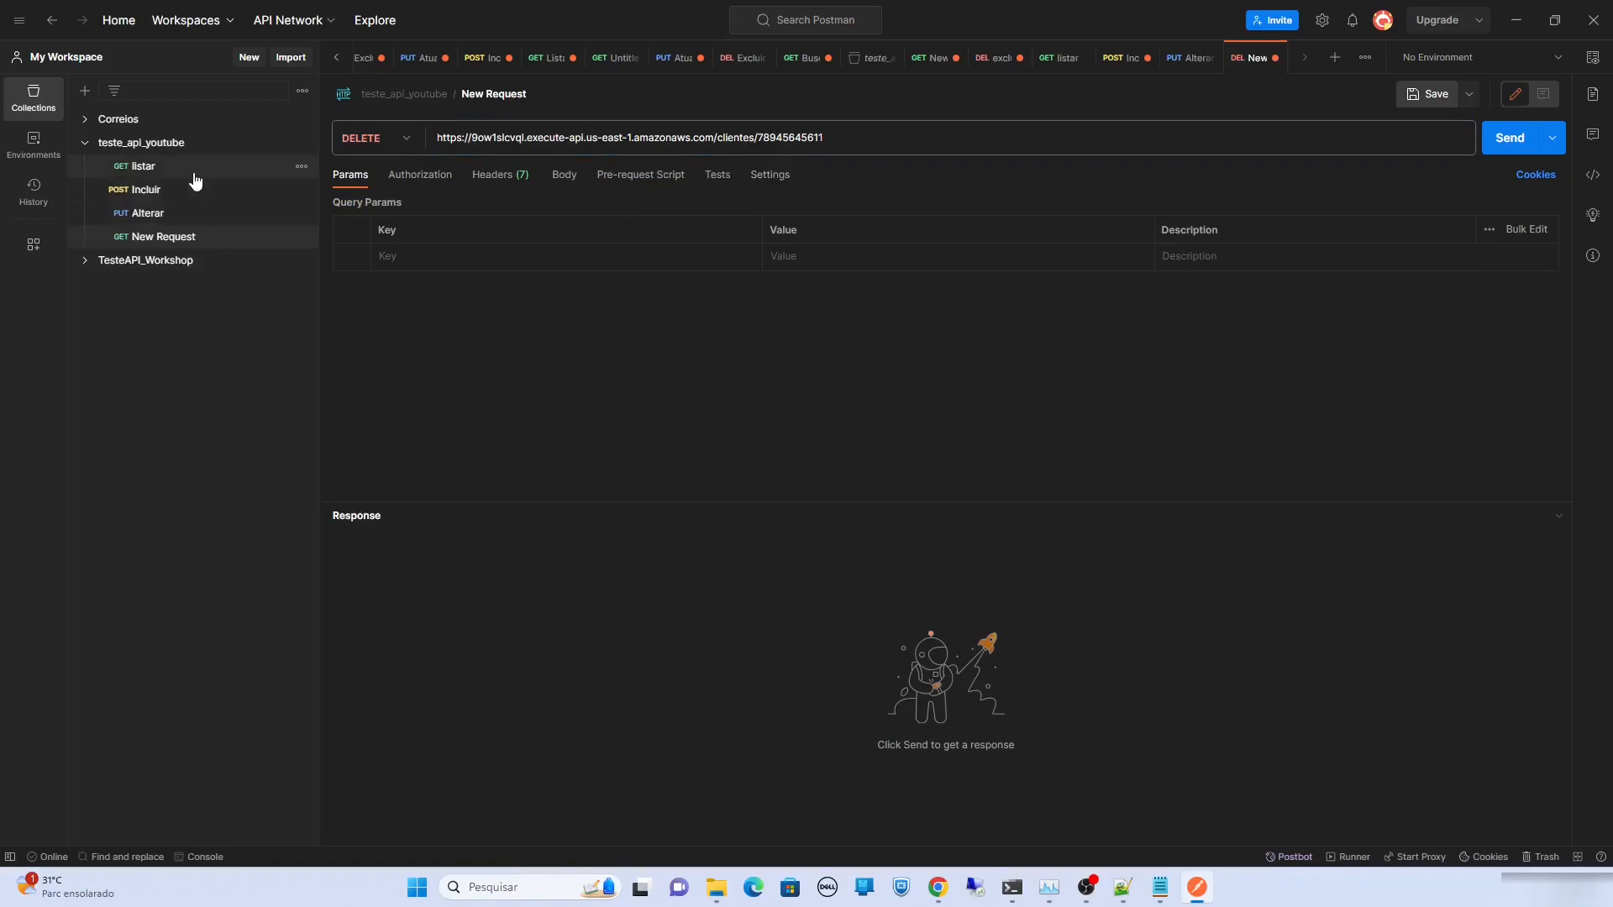
pyautogui.click(285, 171)
pyautogui.tripleClick(511, 138)
pyautogui.hotkey('ctrl', 'c')
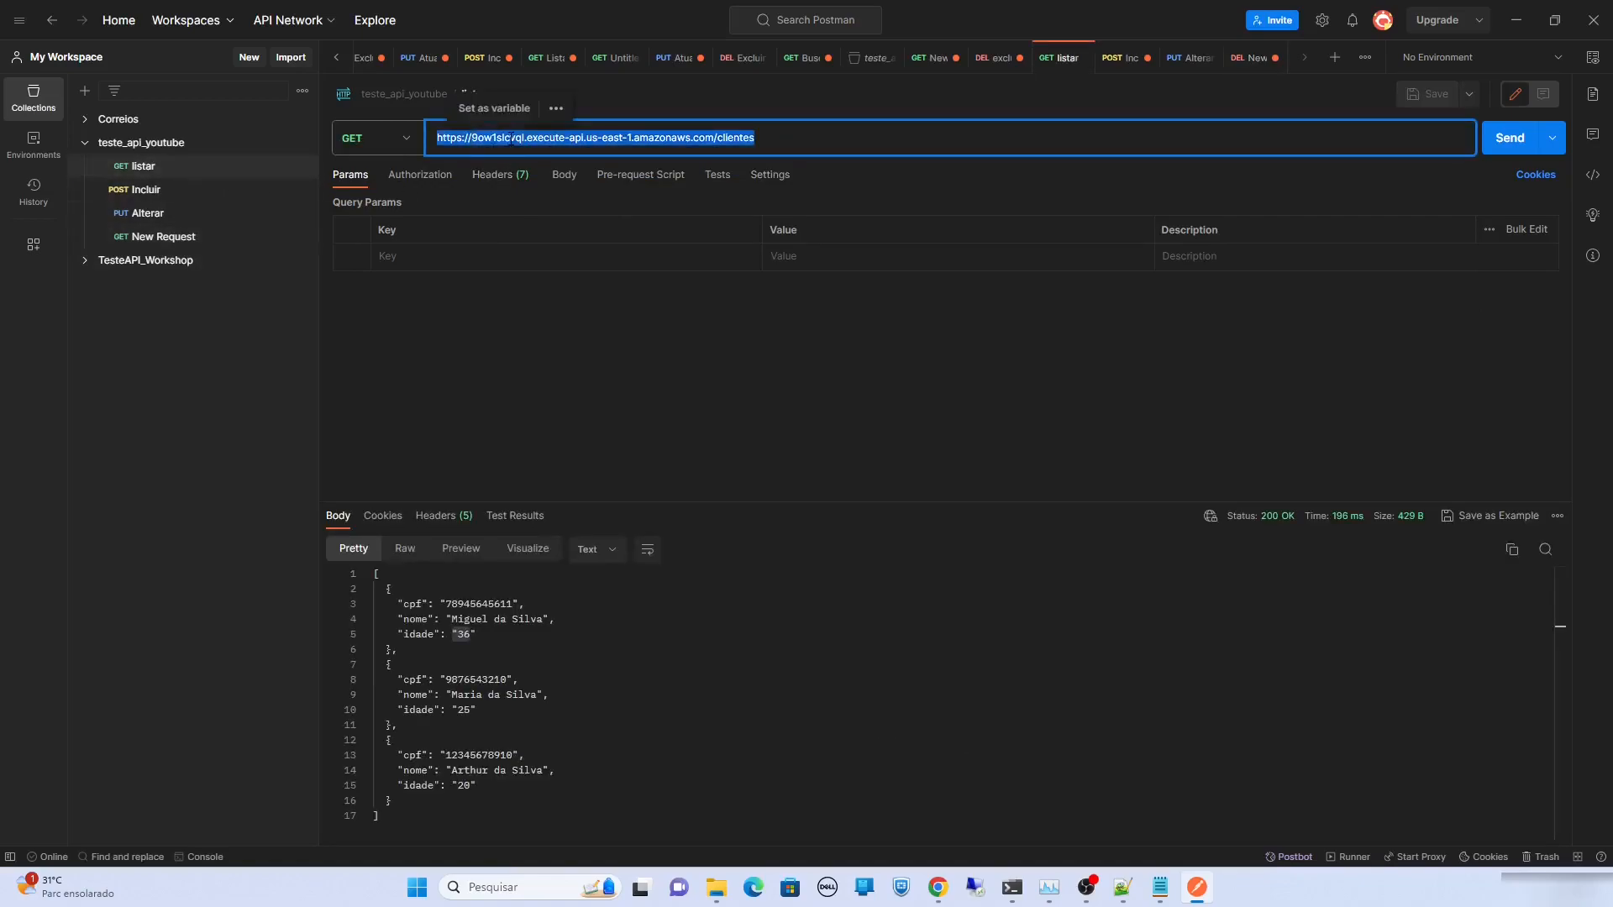
pyautogui.doubleClick(487, 754)
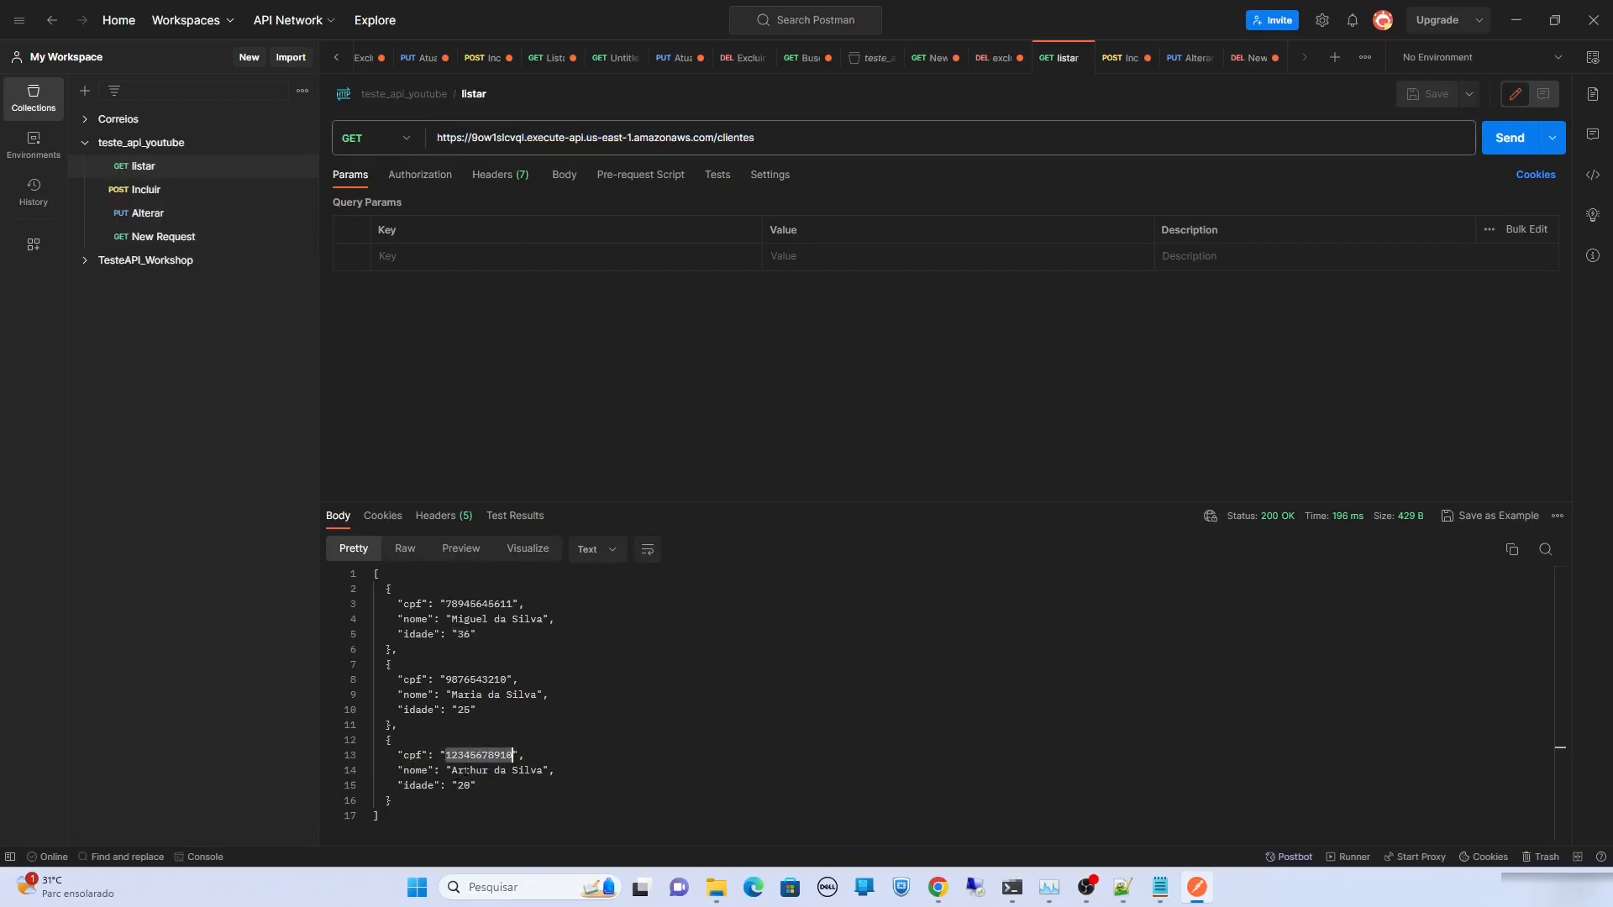
pyautogui.click(176, 240)
pyautogui.doubleClick(639, 139)
pyautogui.hotkey('ctrl', 'a')
pyautogui.hotkey('ctrl', 'v')
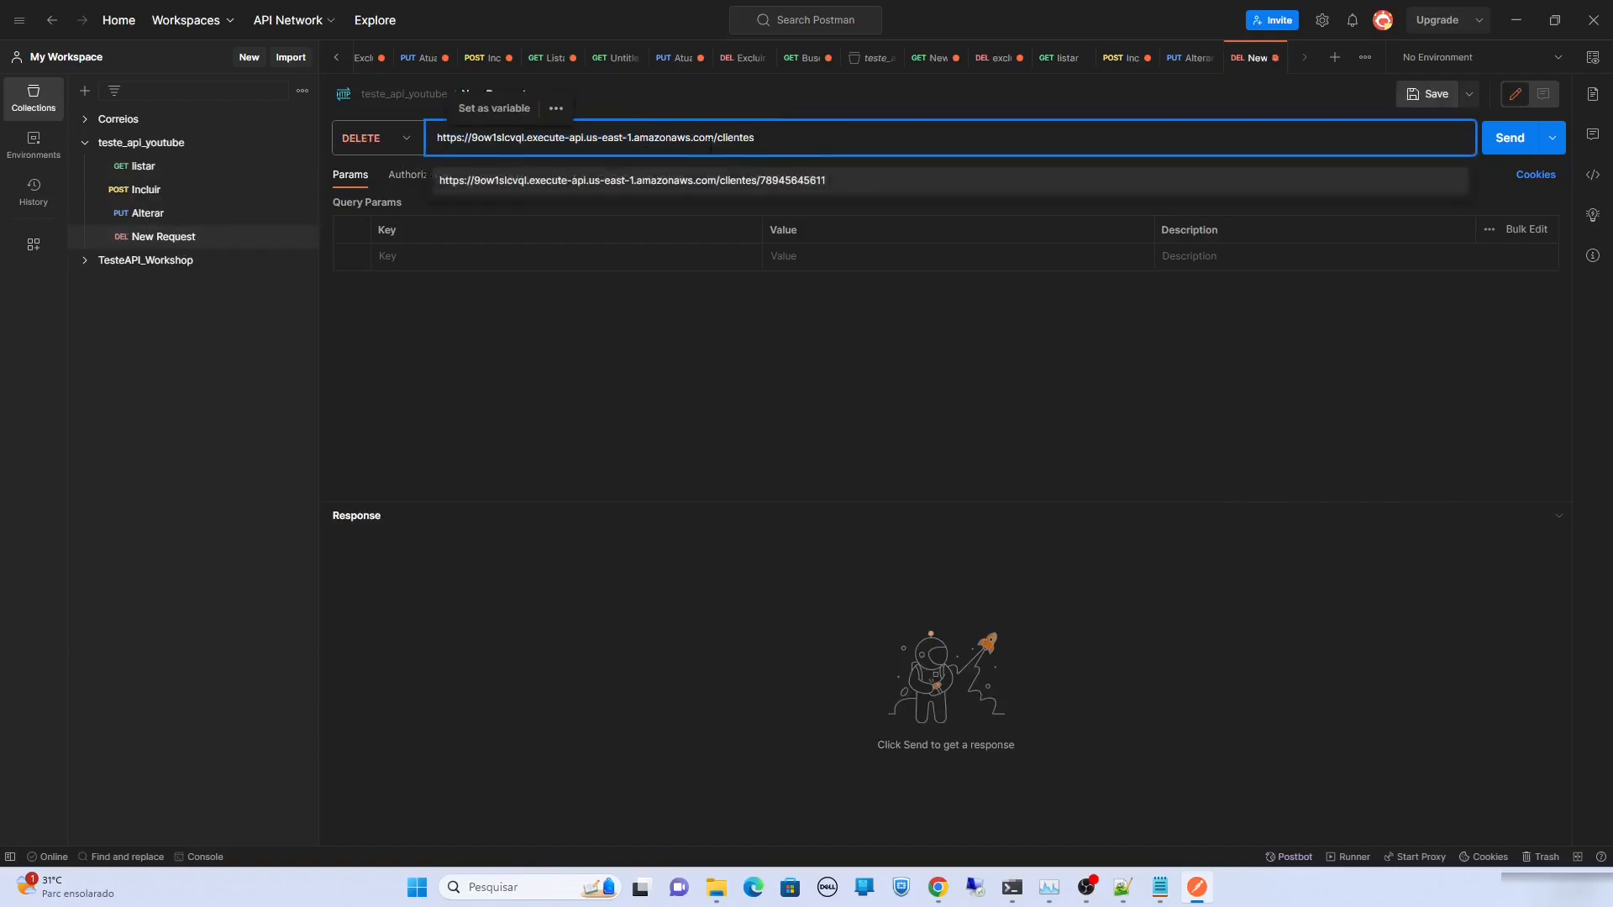
pyautogui.write('/')
pyautogui.write('123')
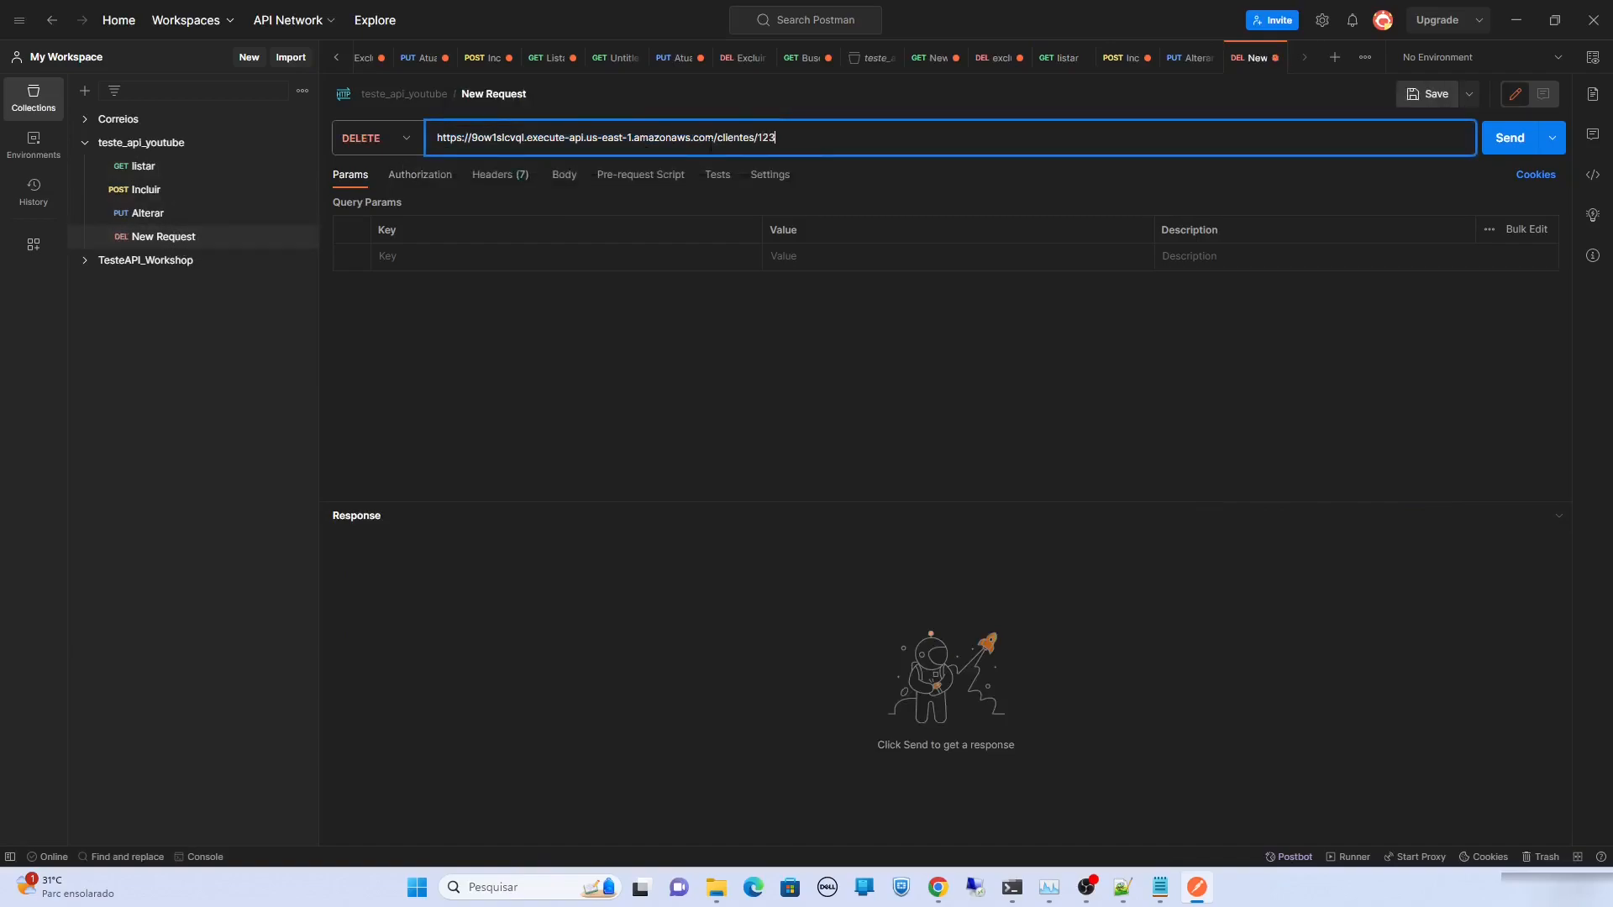
pyautogui.write('45678910')
# Rename the DELETE request to Excluir
pyautogui.click(471, 94)
pyautogui.click(465, 94)
pyautogui.write('Excluir')
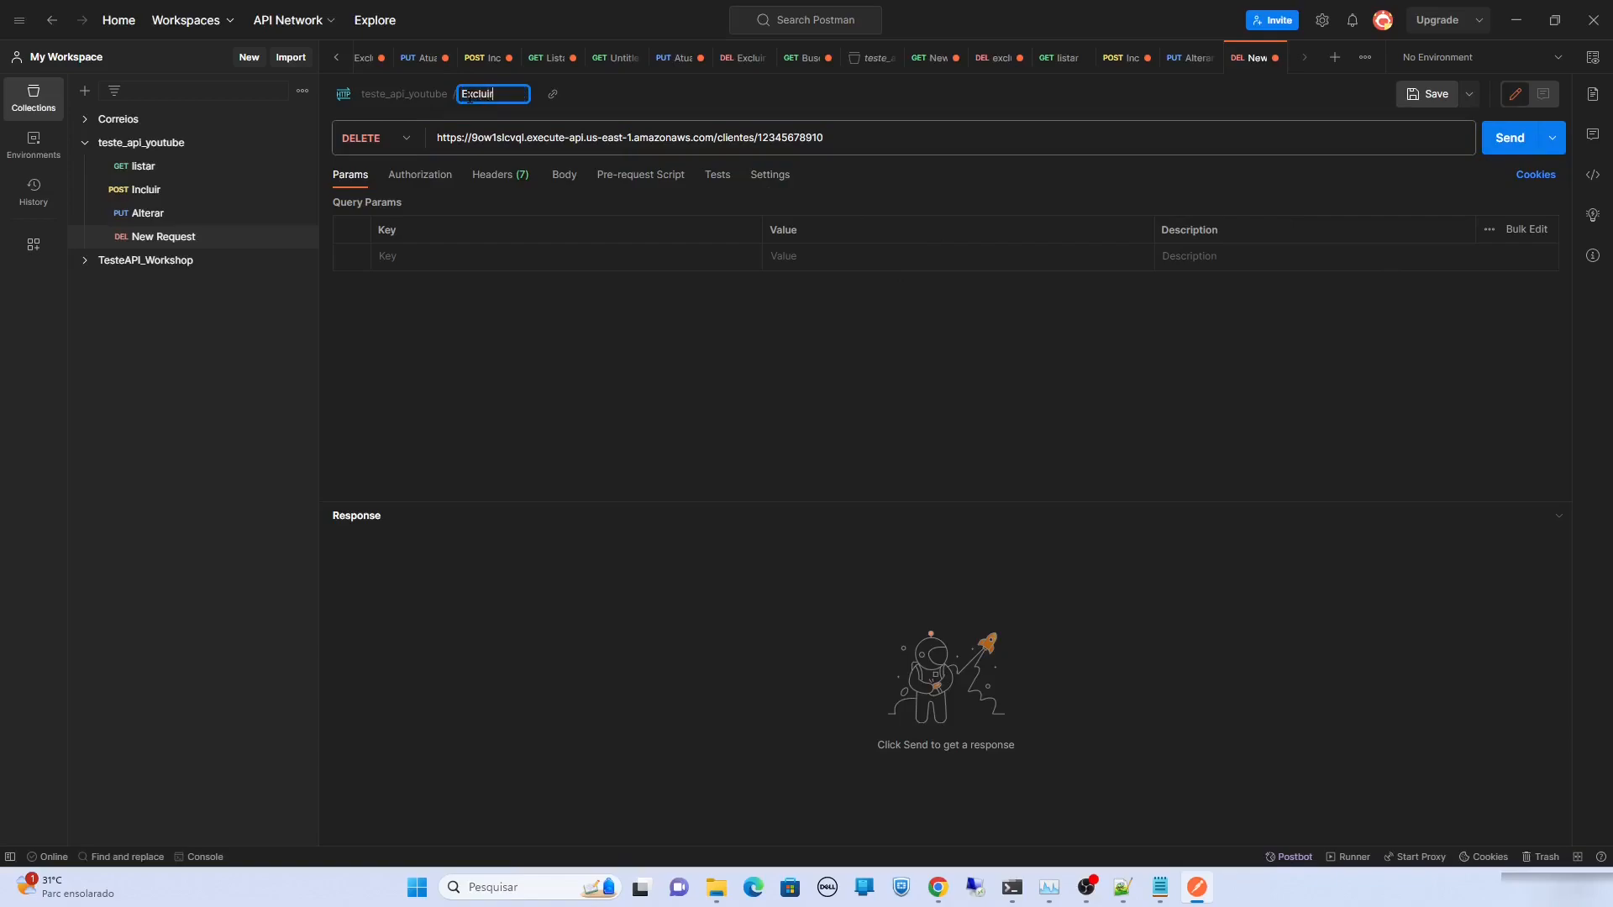
pyautogui.press('Return')
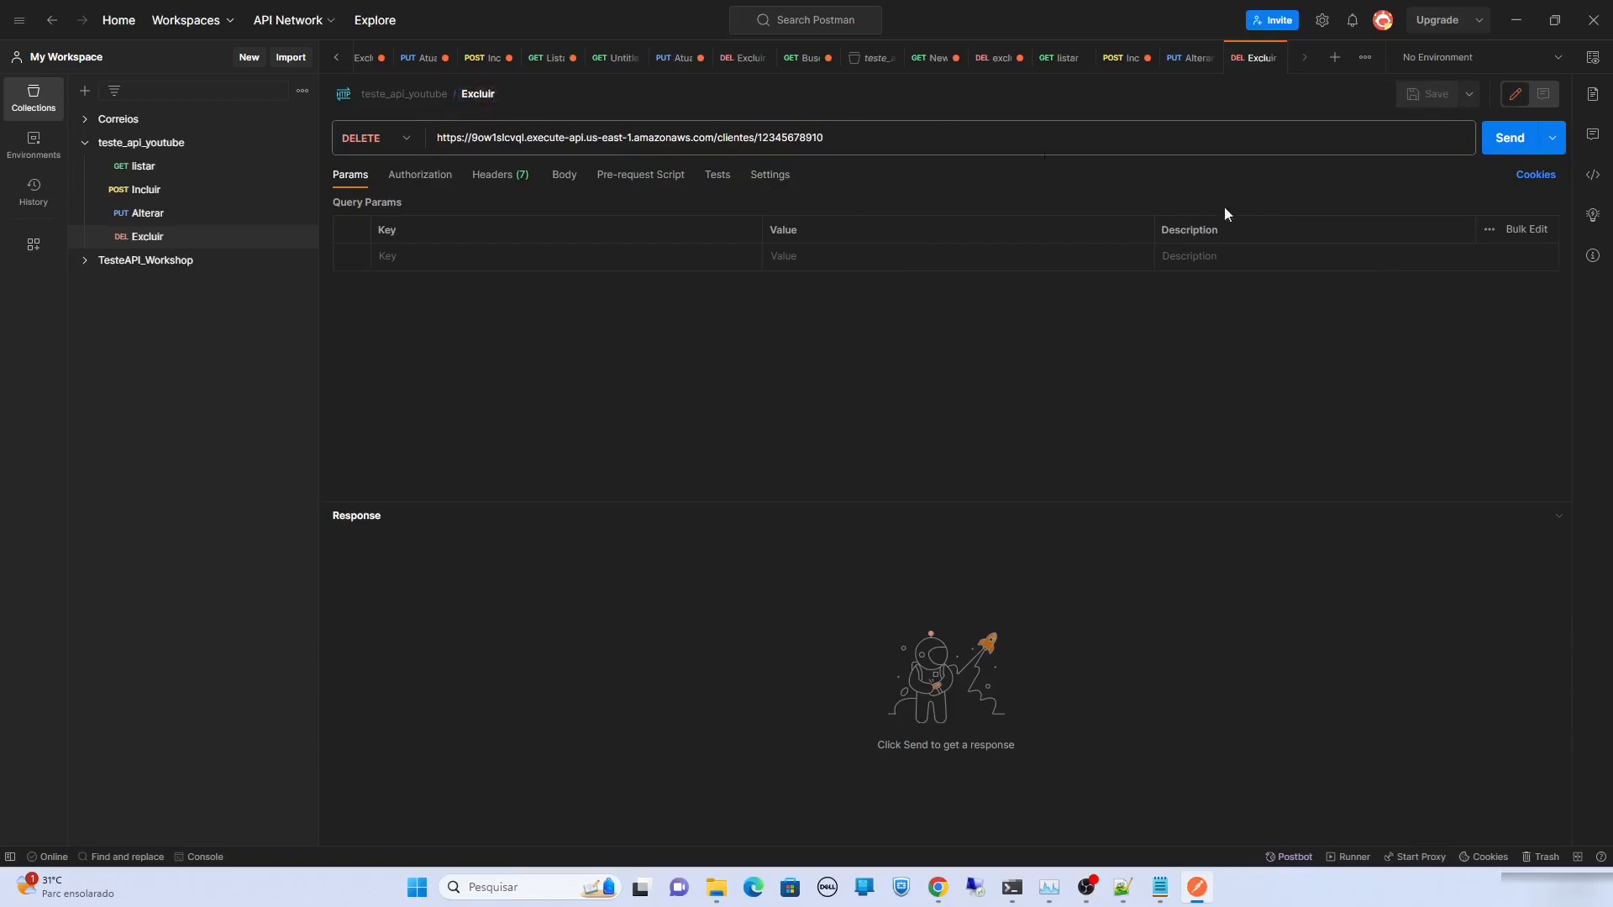
# Send Excluir, confirm listar now returns only two clients, and switch back to the AWS console
pyautogui.click(1509, 139)
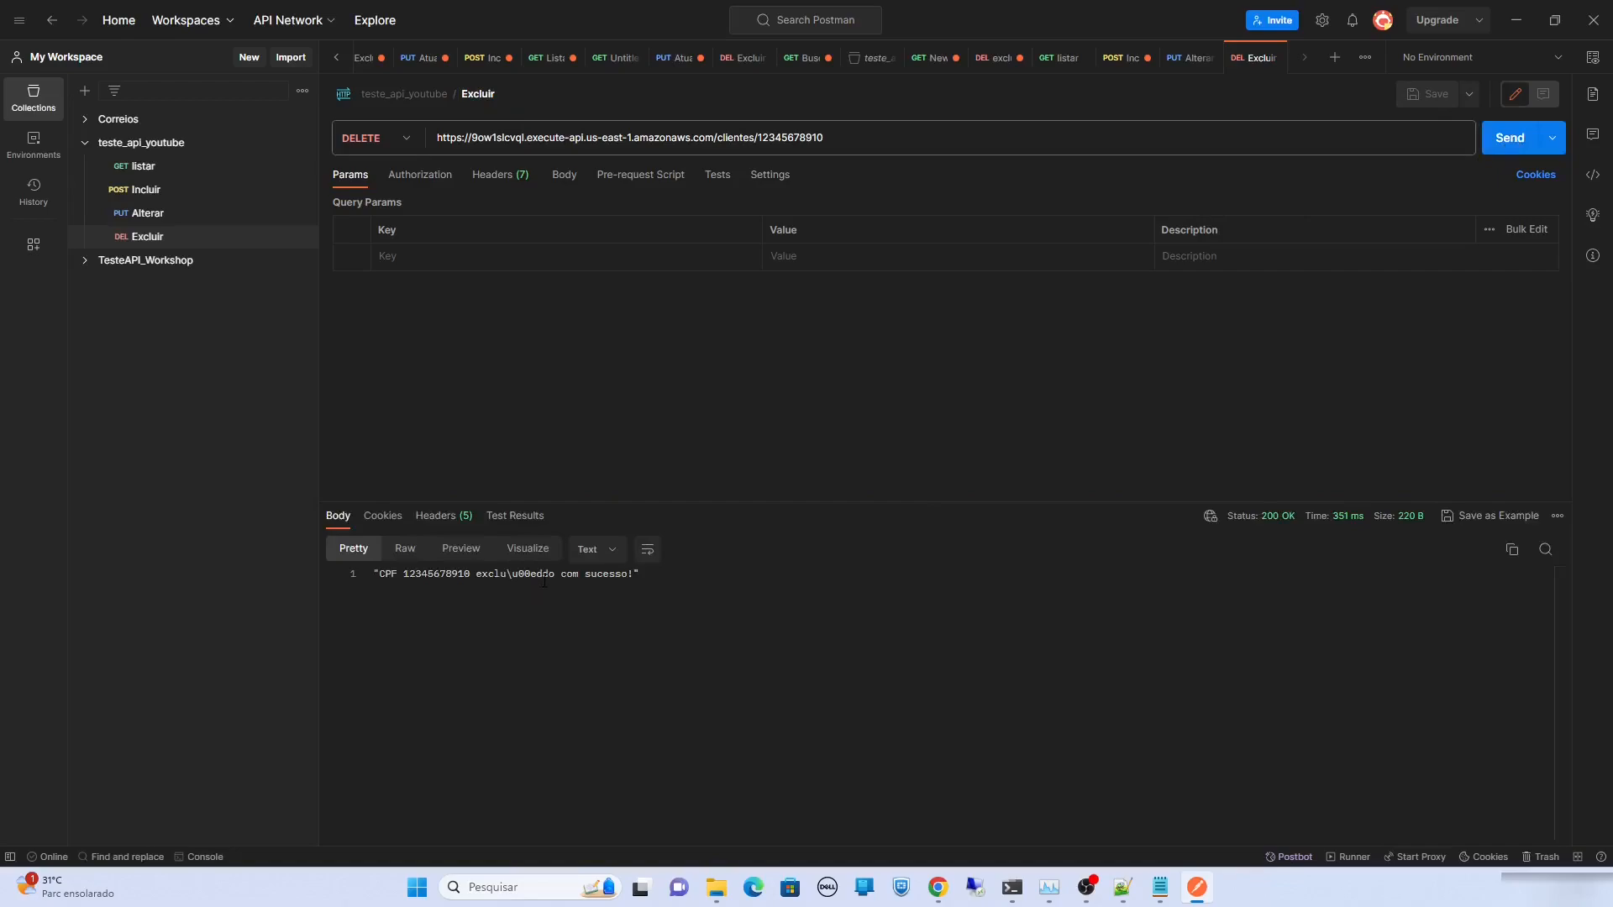
pyautogui.click(141, 166)
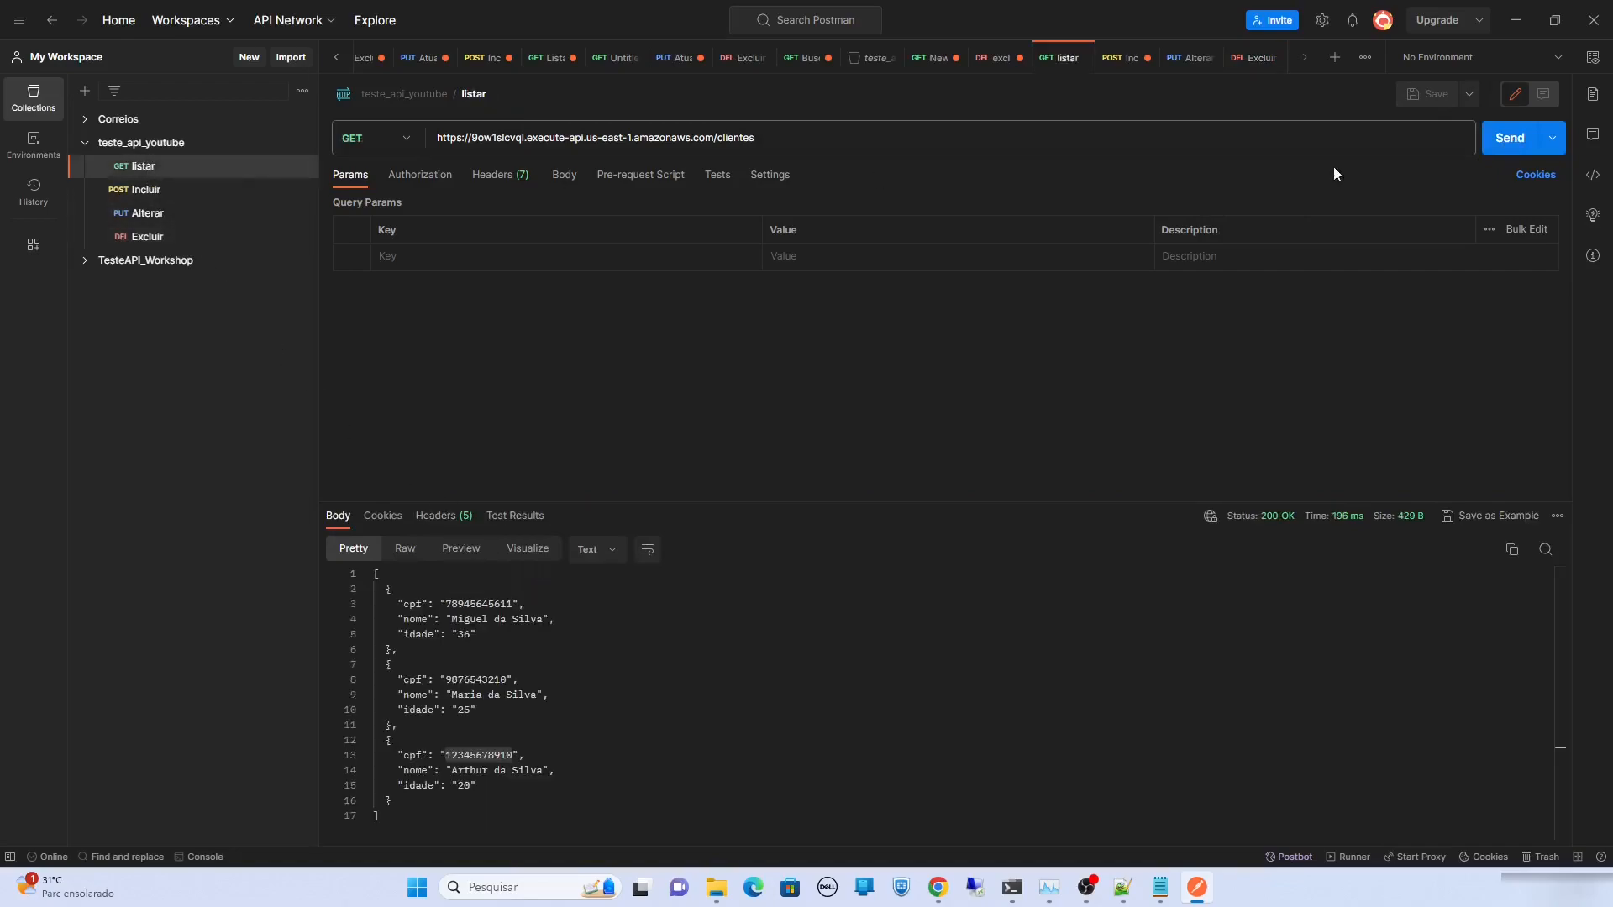
pyautogui.click(1496, 147)
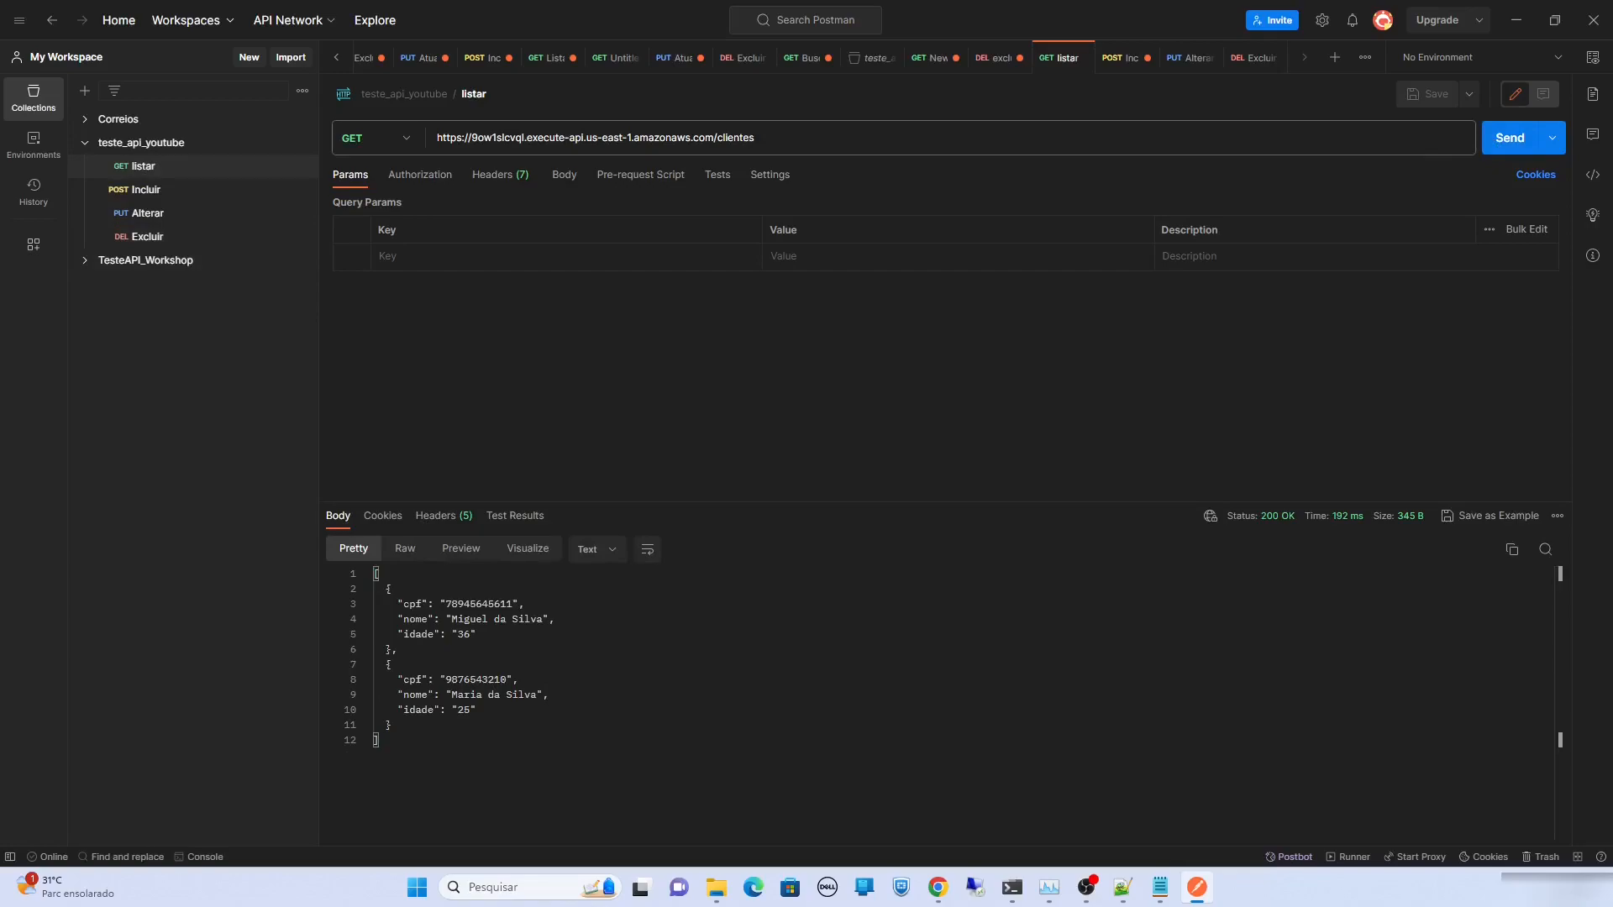
pyautogui.hotkey('alt', 'Tab')
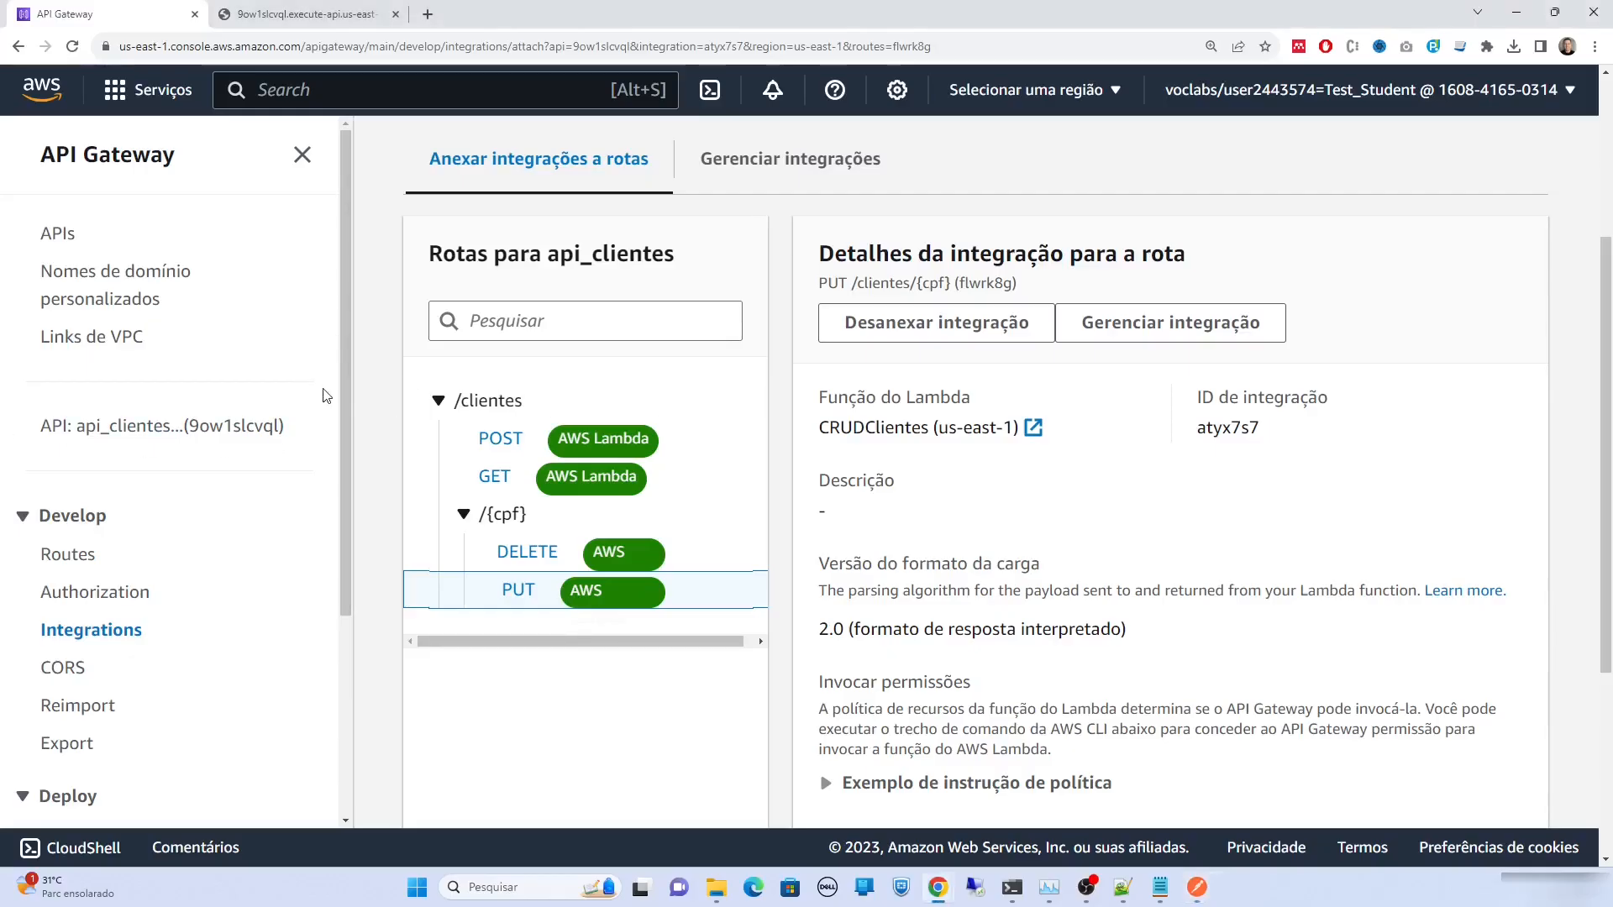